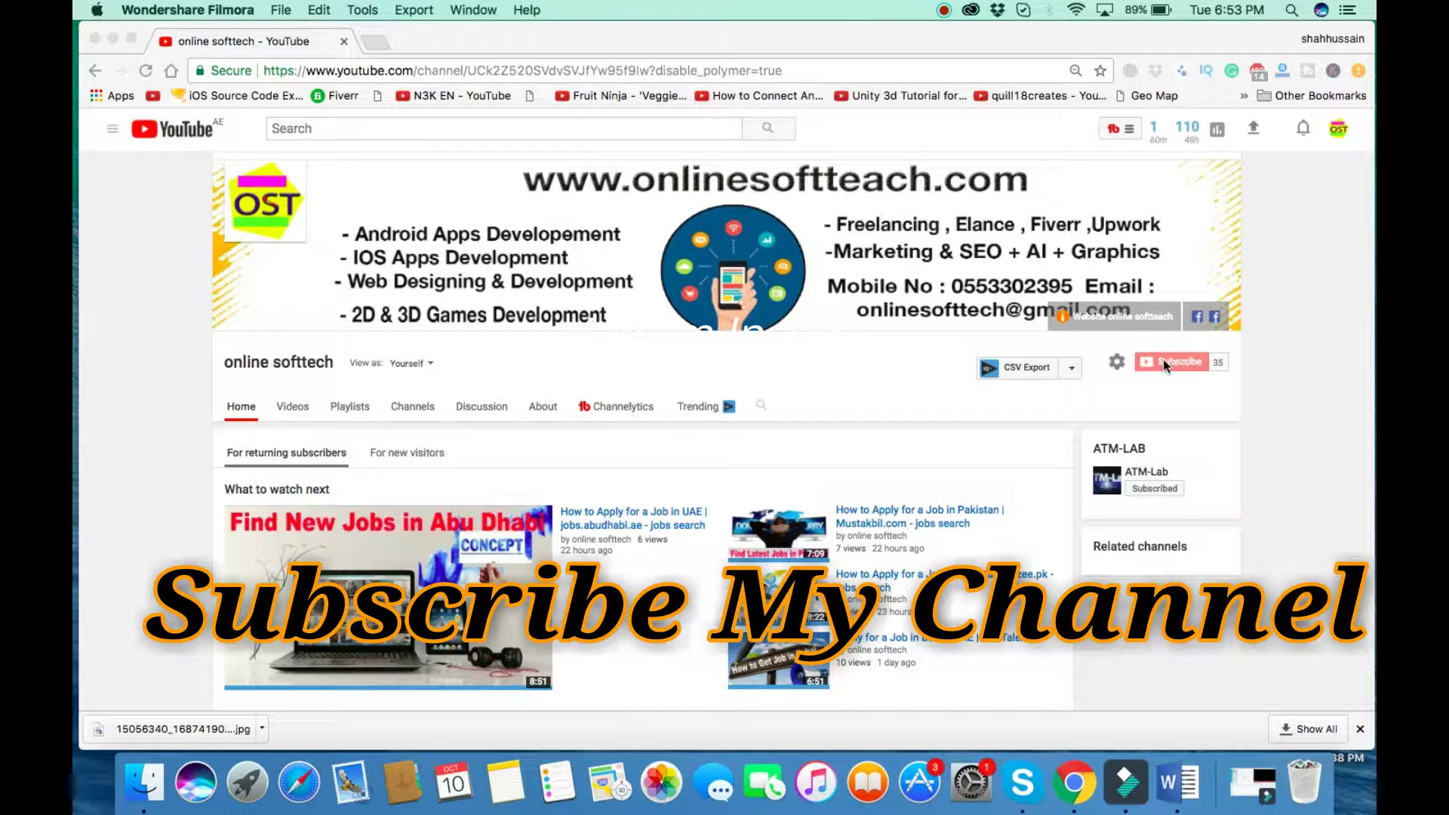
Launch Microsoft Word through Spotlight and create a new blank document.
click(1289, 10)
text(word)
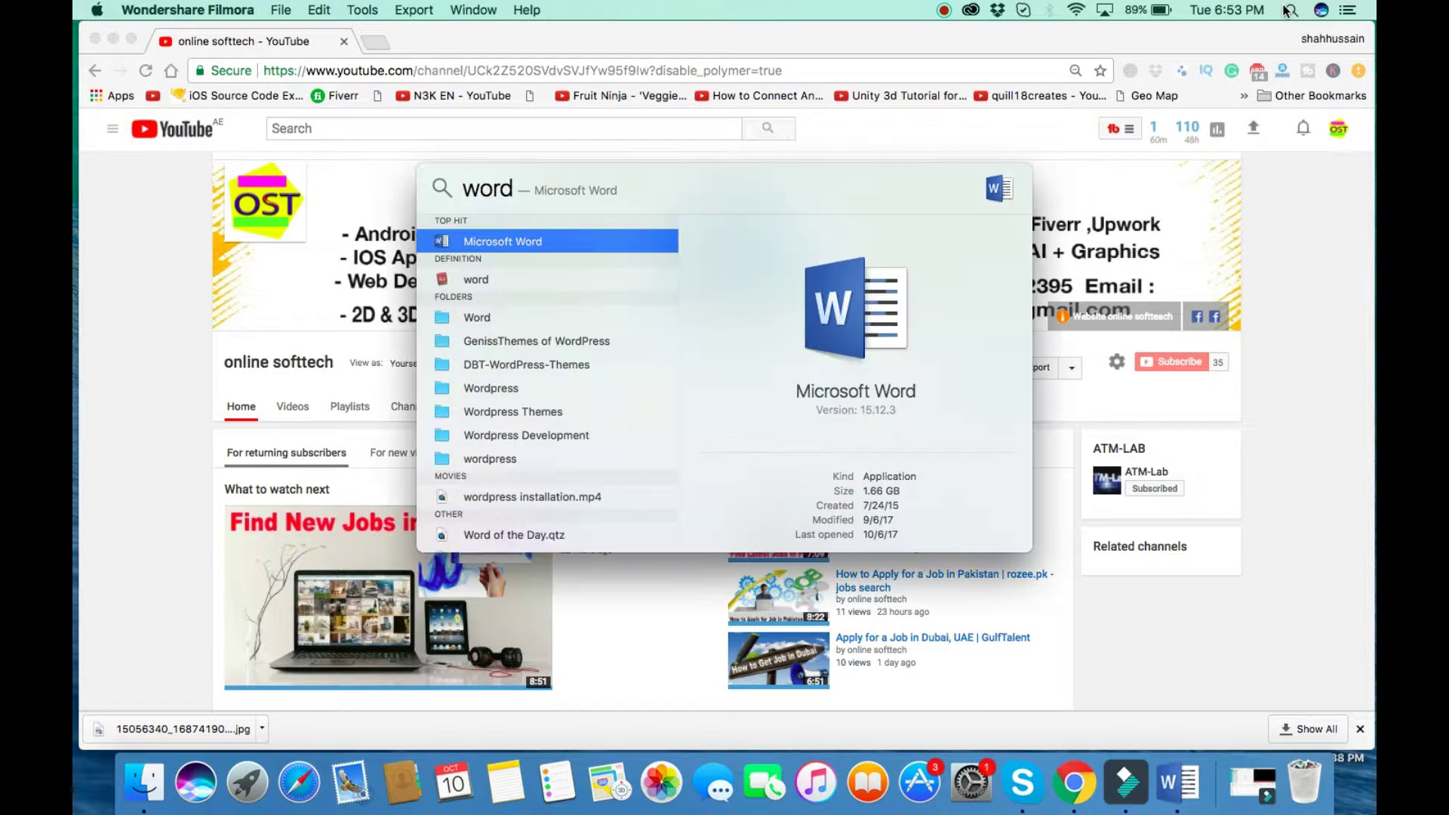
key(Return)
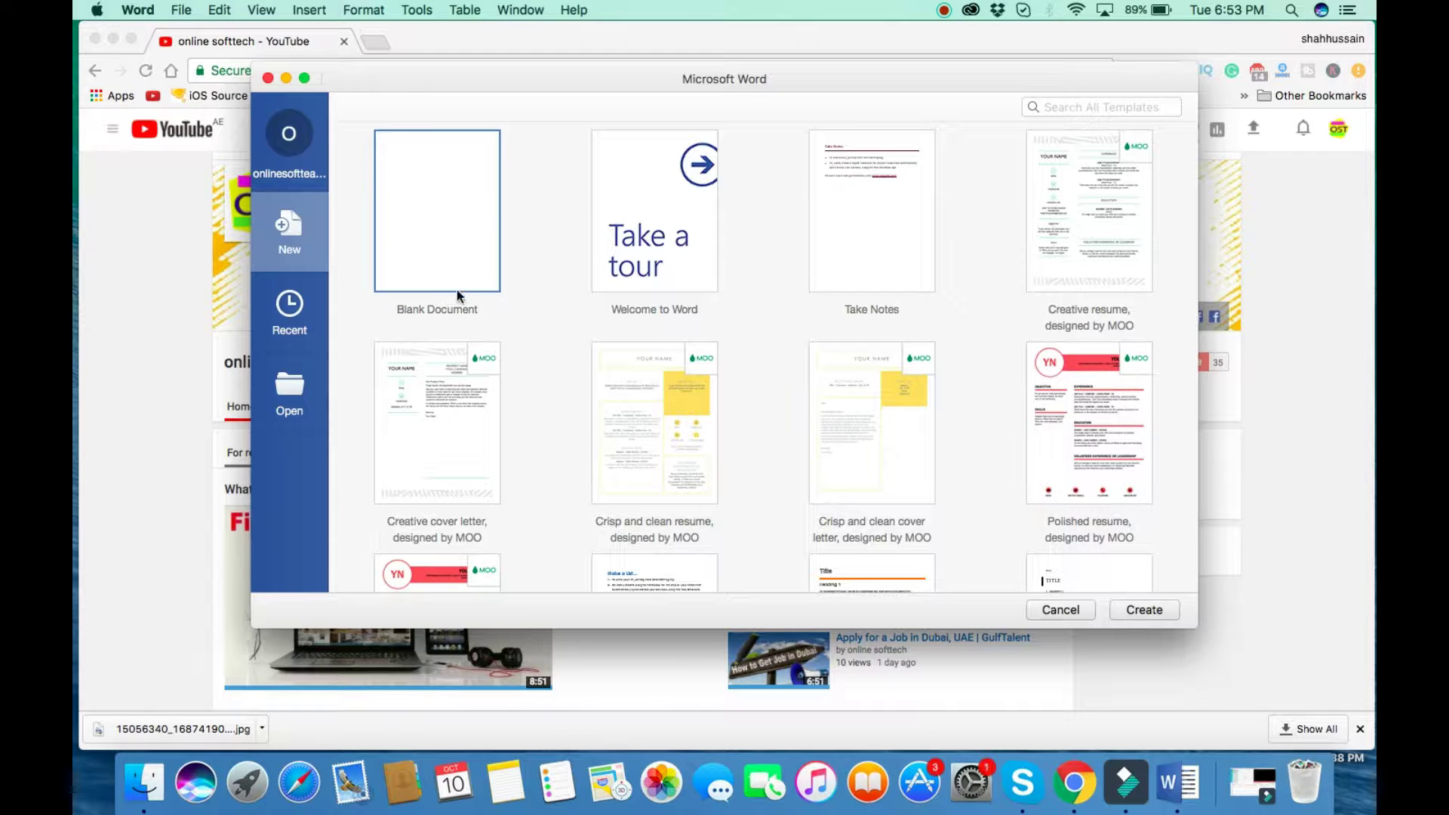
click(1150, 610)
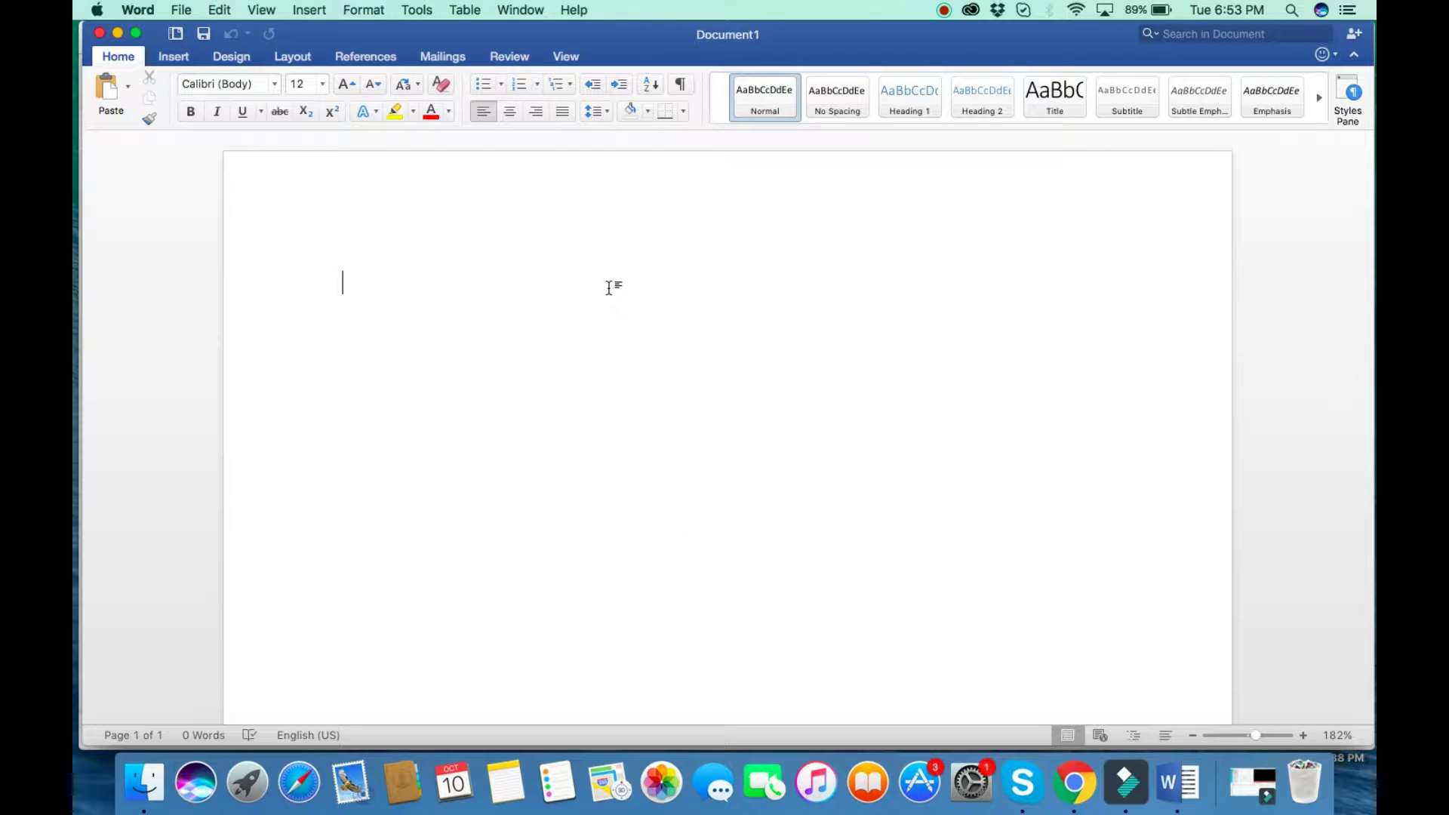
text(Today I will show you )
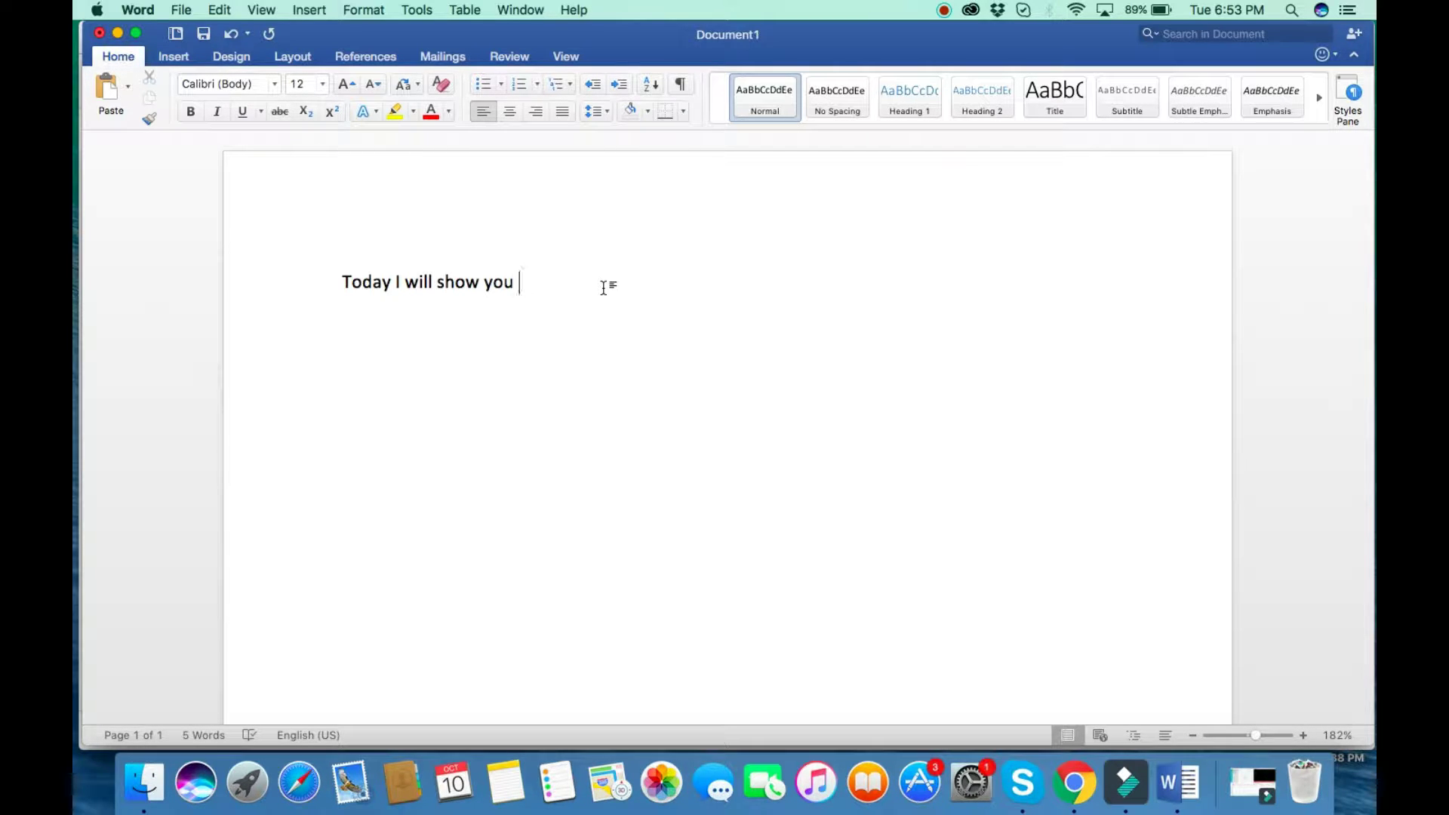
text(how to write CV for Driver)
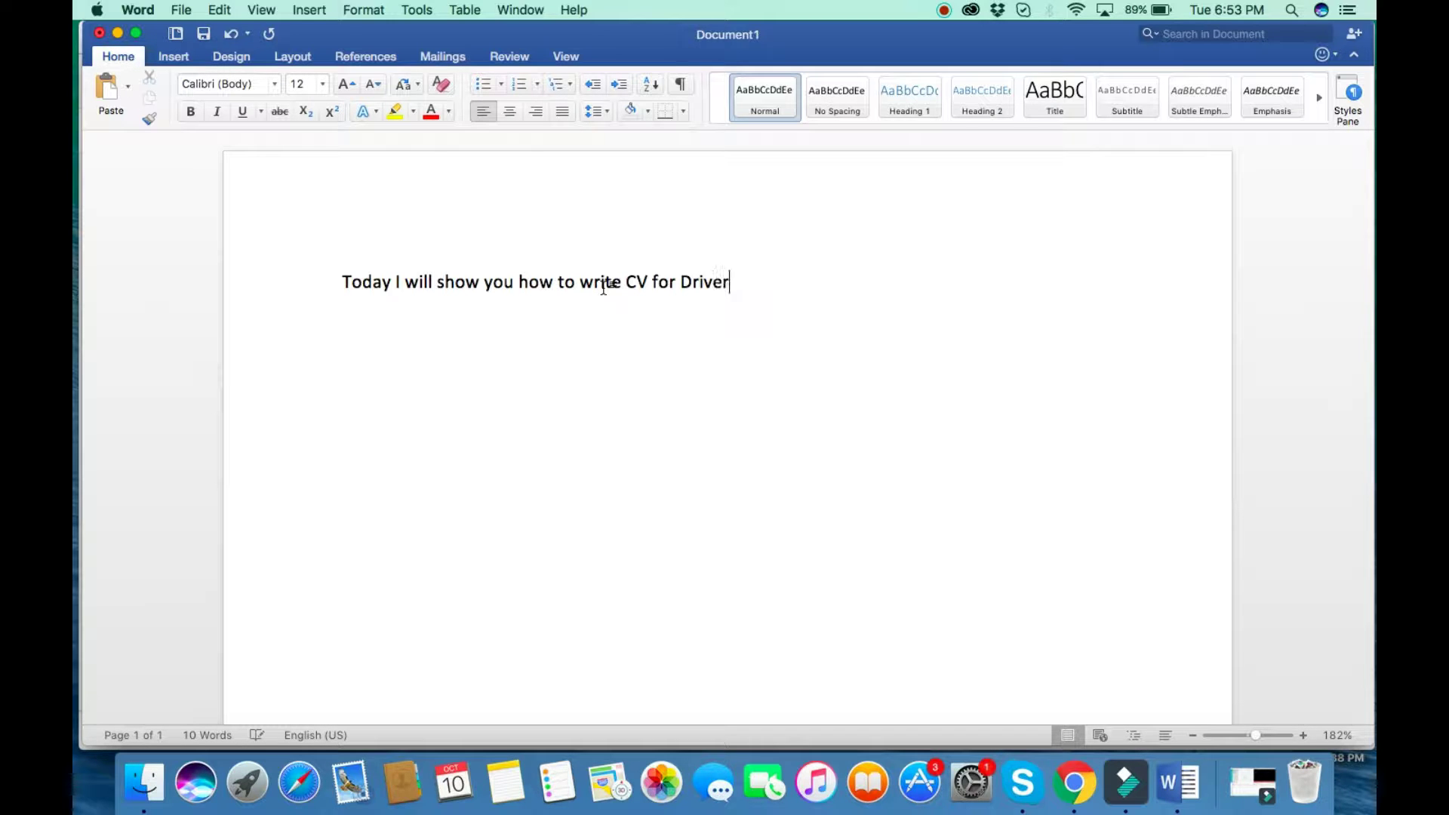
text( job in Dubai)
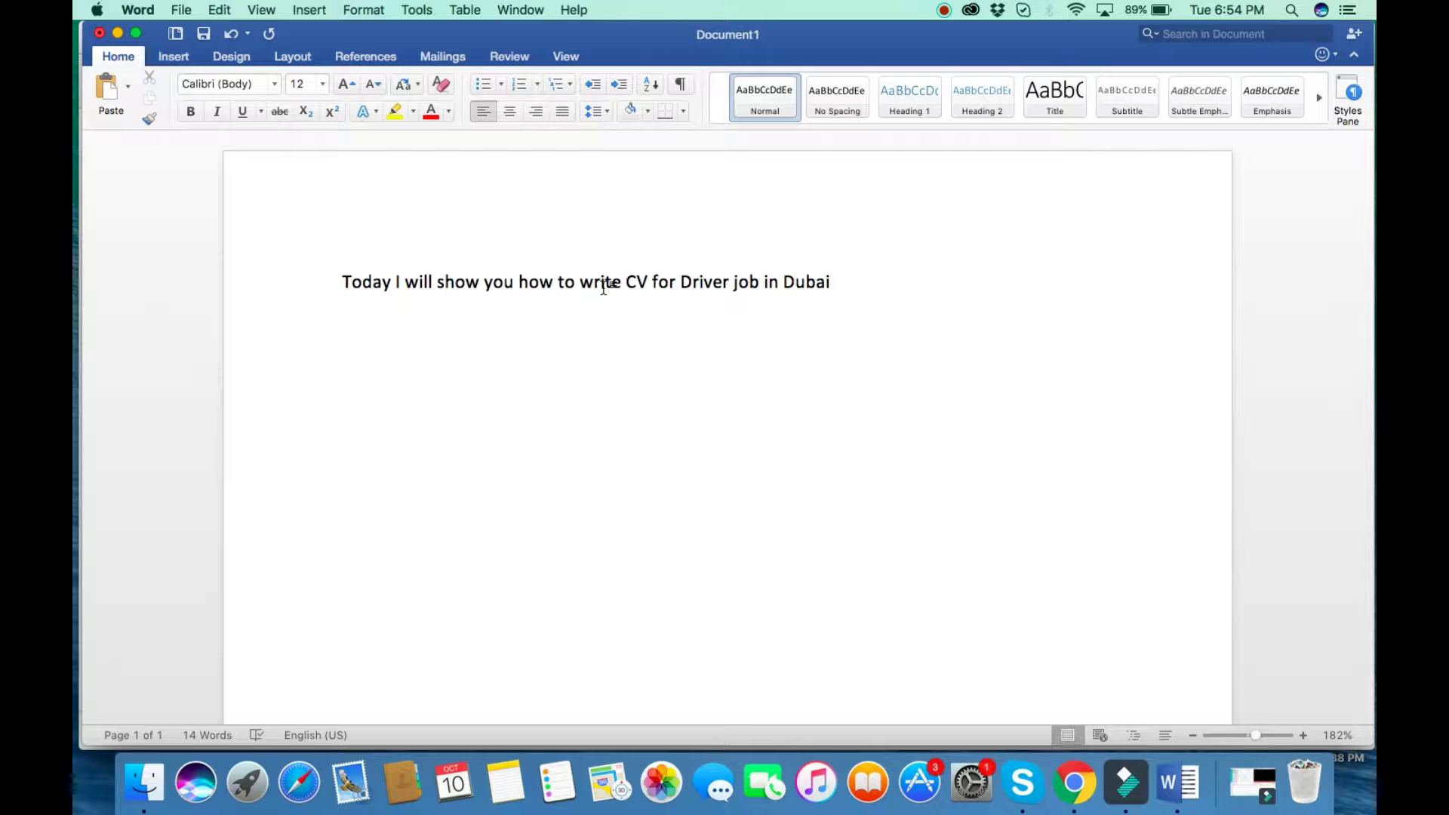
triple_click(603, 287)
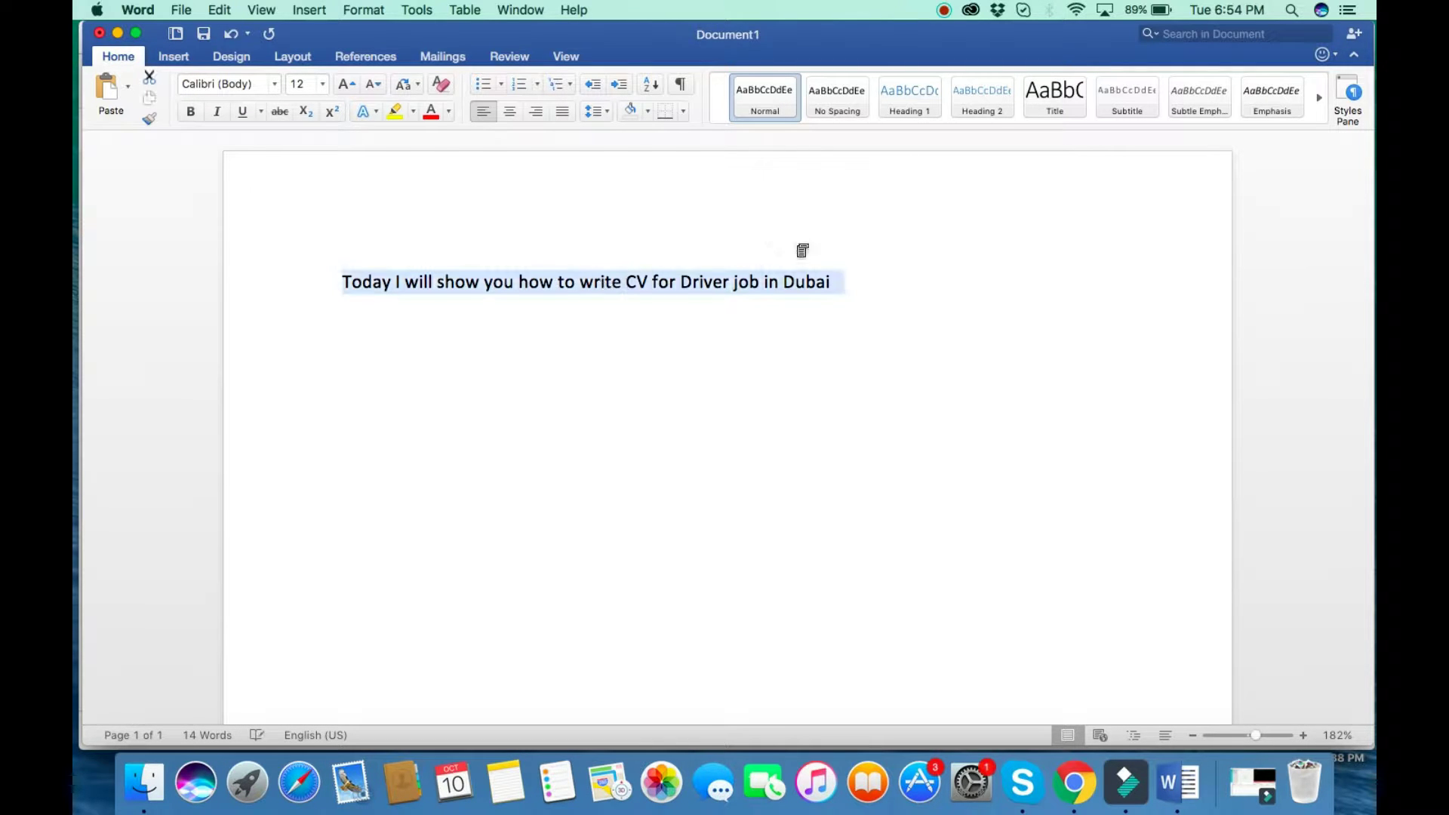
click(879, 316)
key(super+a)
key(BackSpace)
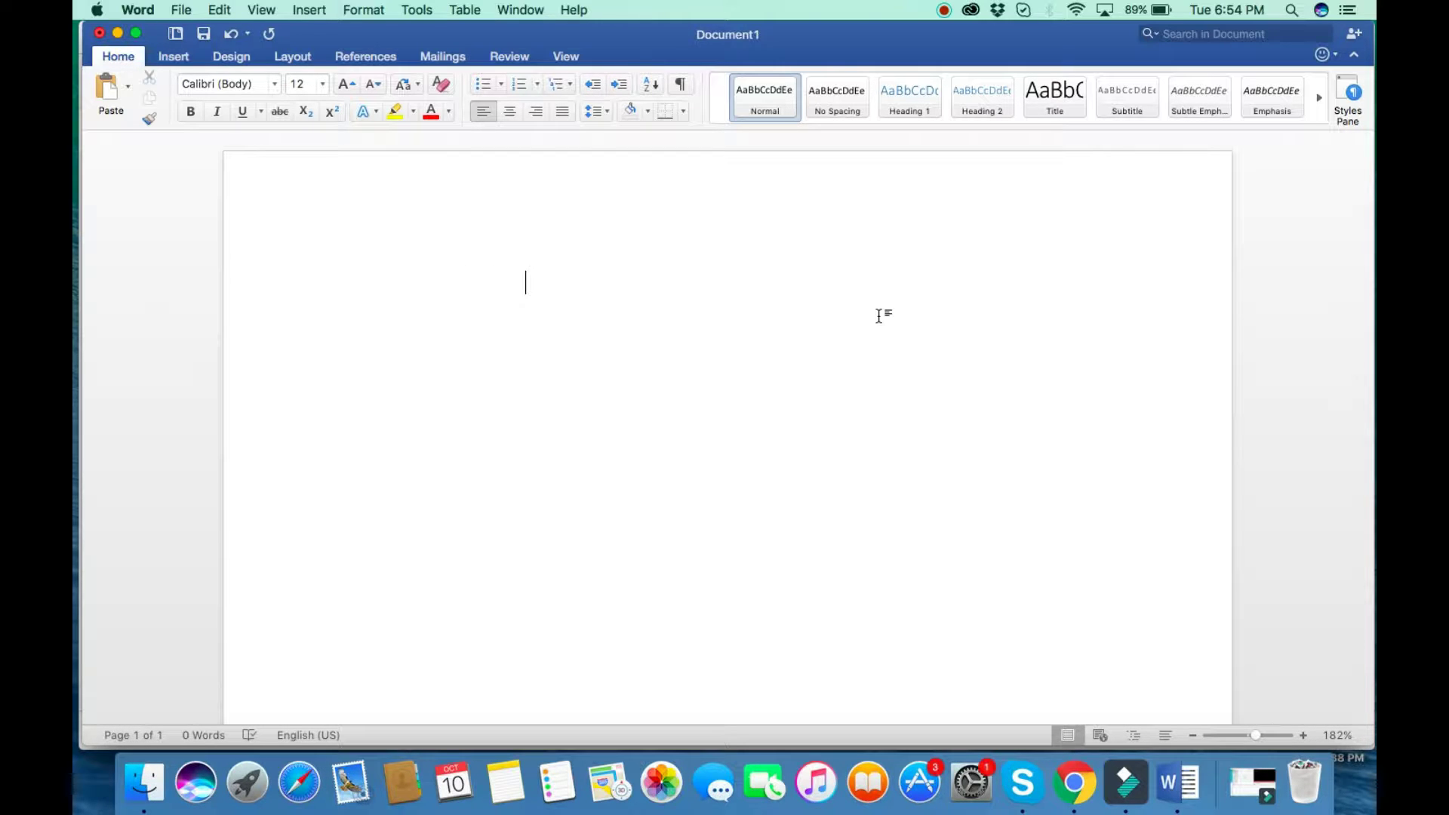
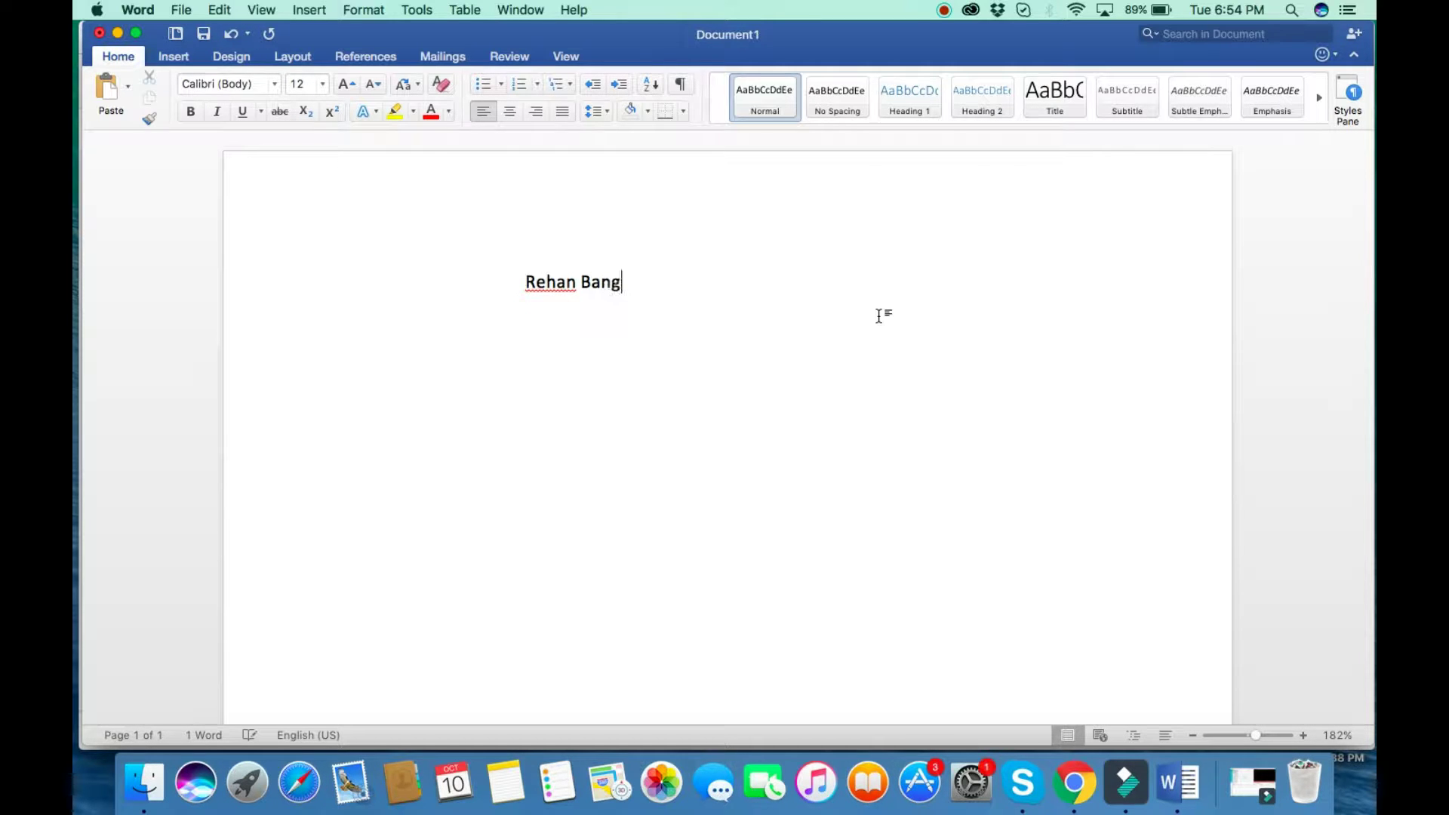
Check the spelling suggestions for the name, dismiss them, and start a new line below.
right_click(549, 282)
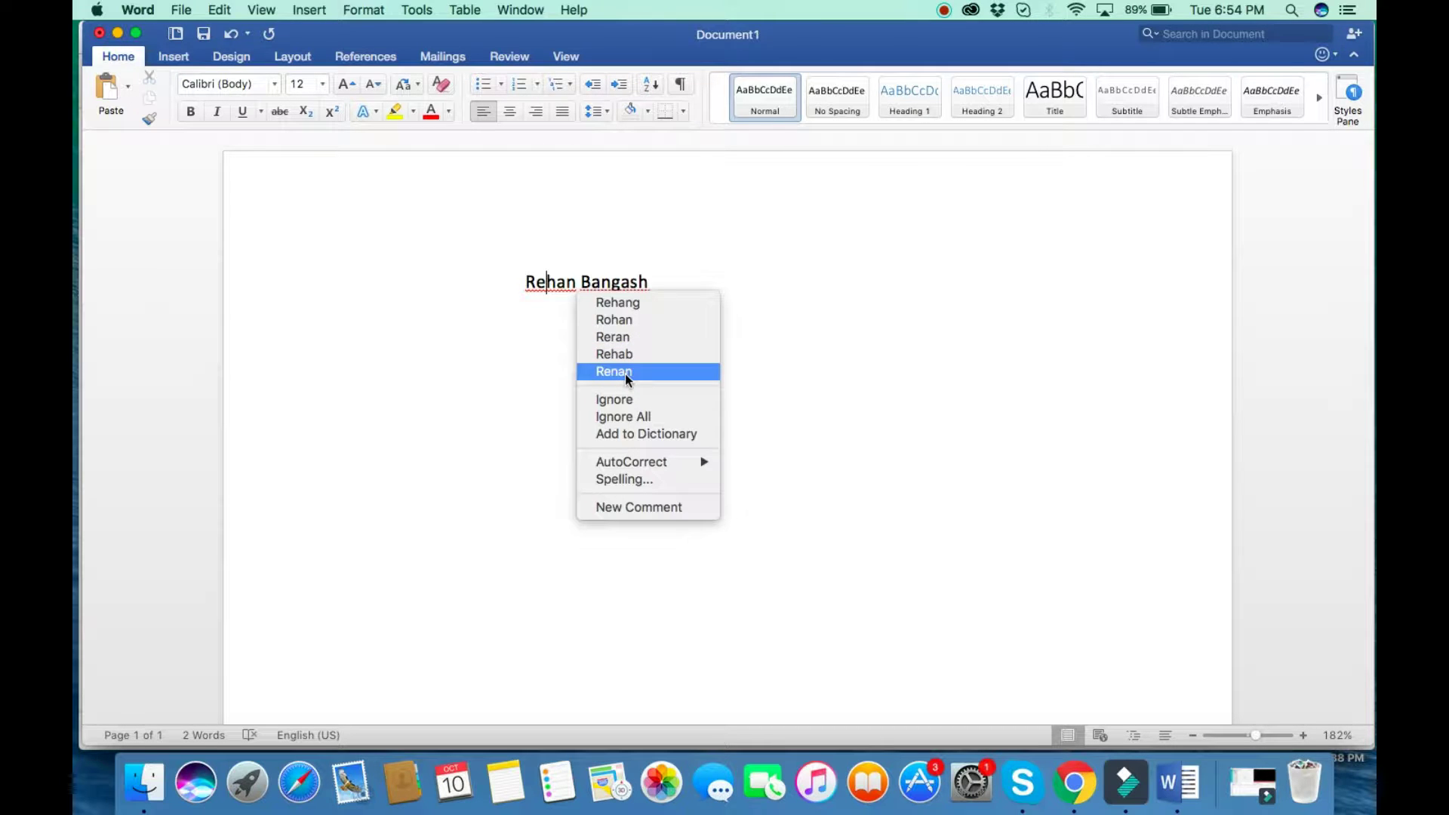
click(525, 312)
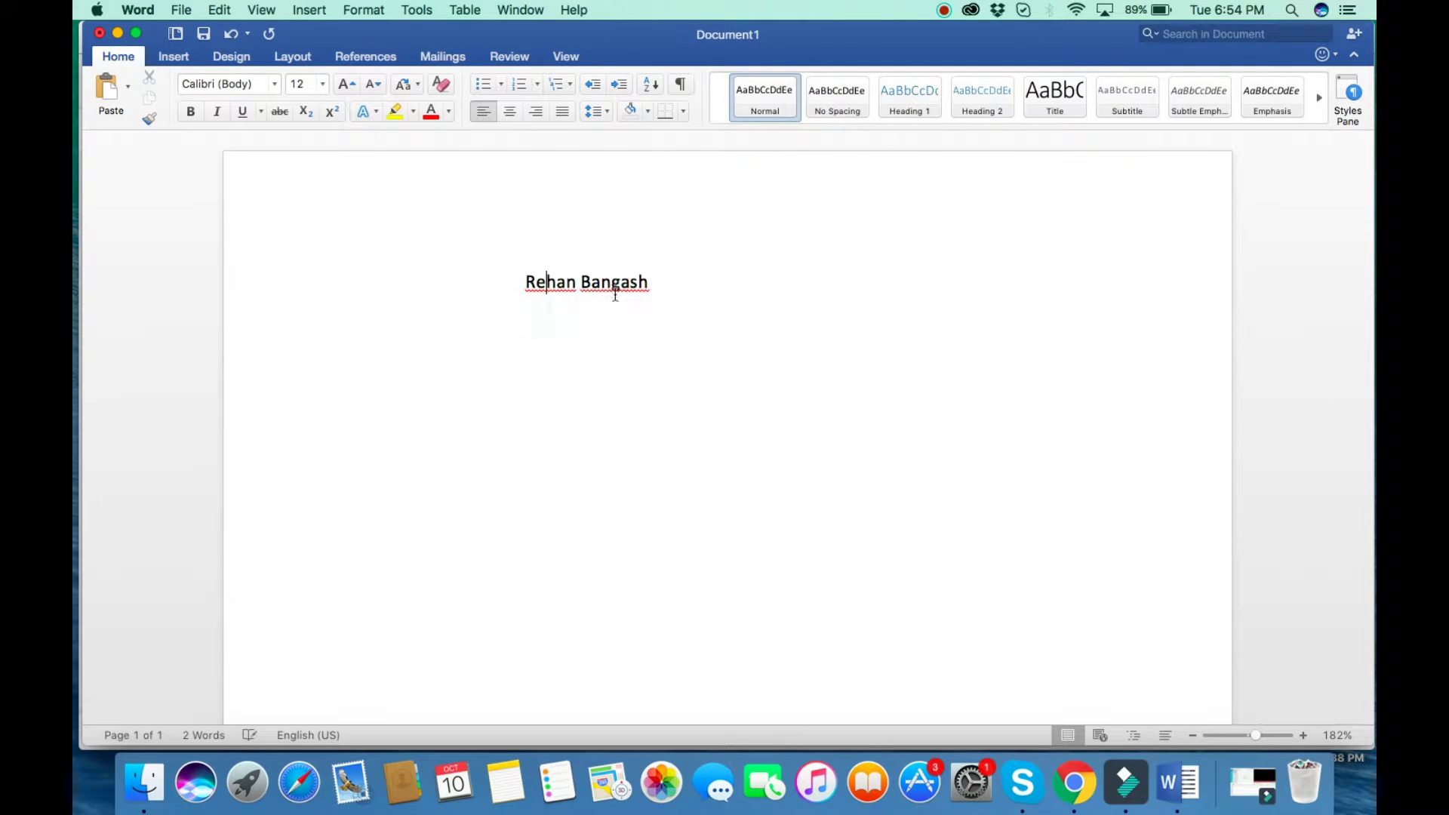
click(651, 285)
key(Return)
Begin the postal box line with 'P.O', correcting the typos.
text(p)
key(BackSpace)
text(P.o)
key(BackSpace)
text(O>)
key(BackSpace)
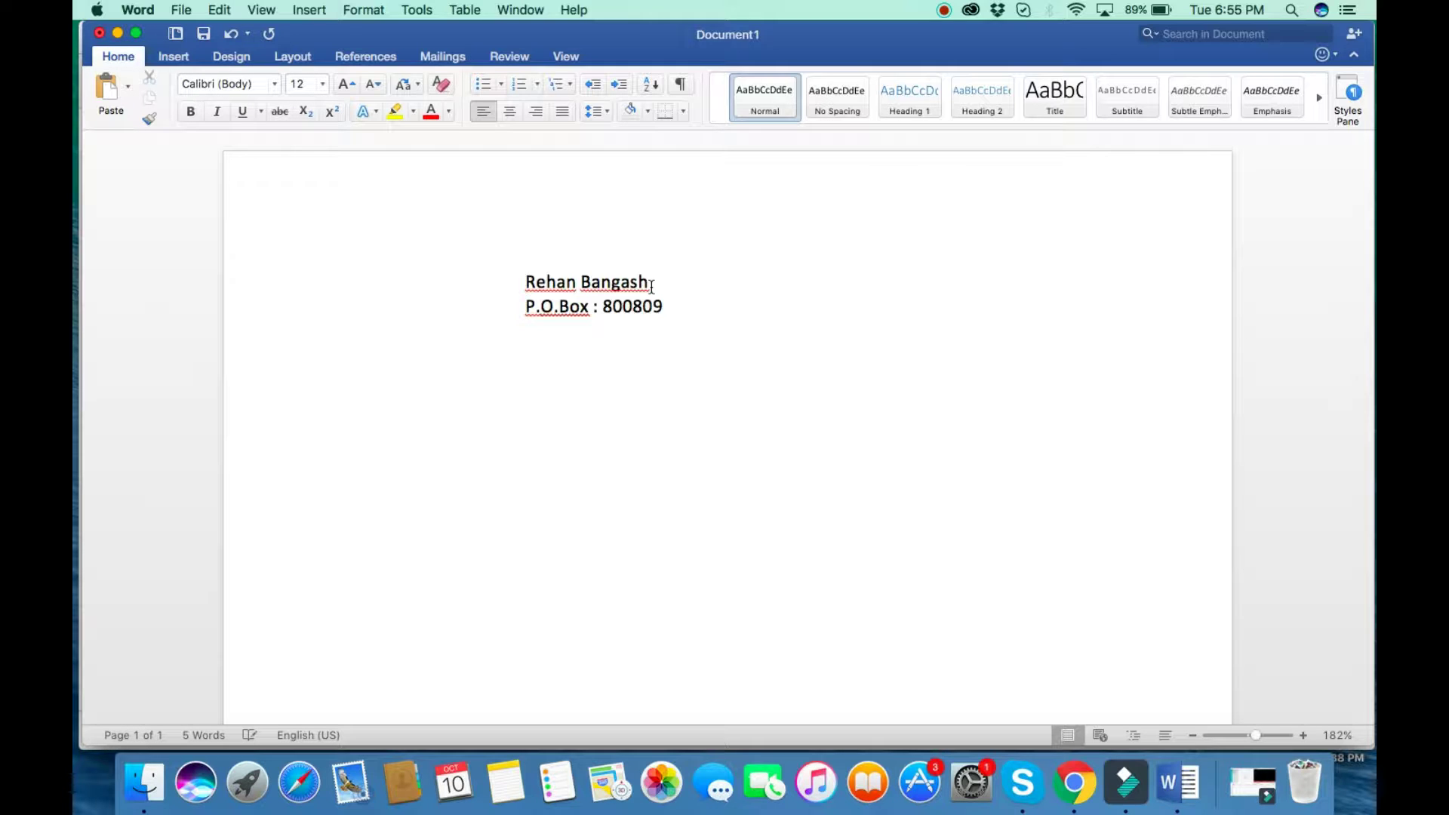
Finish the postal box and city/country line, add the mobile number and e-mail line, then type 'Objective'.
text( Dubai, U.A.E)
key(Return)
text(Mobile)
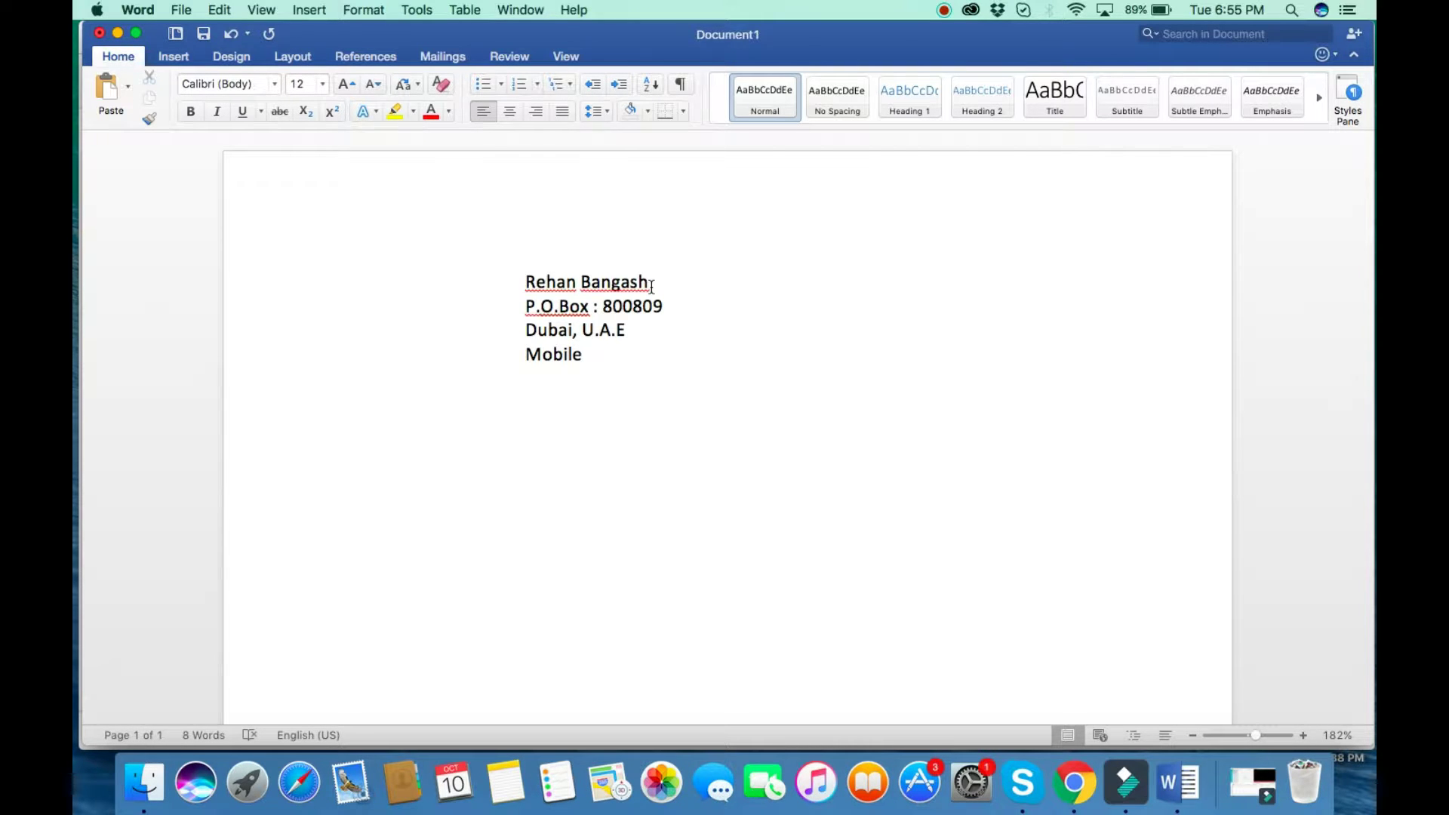
text( No :)
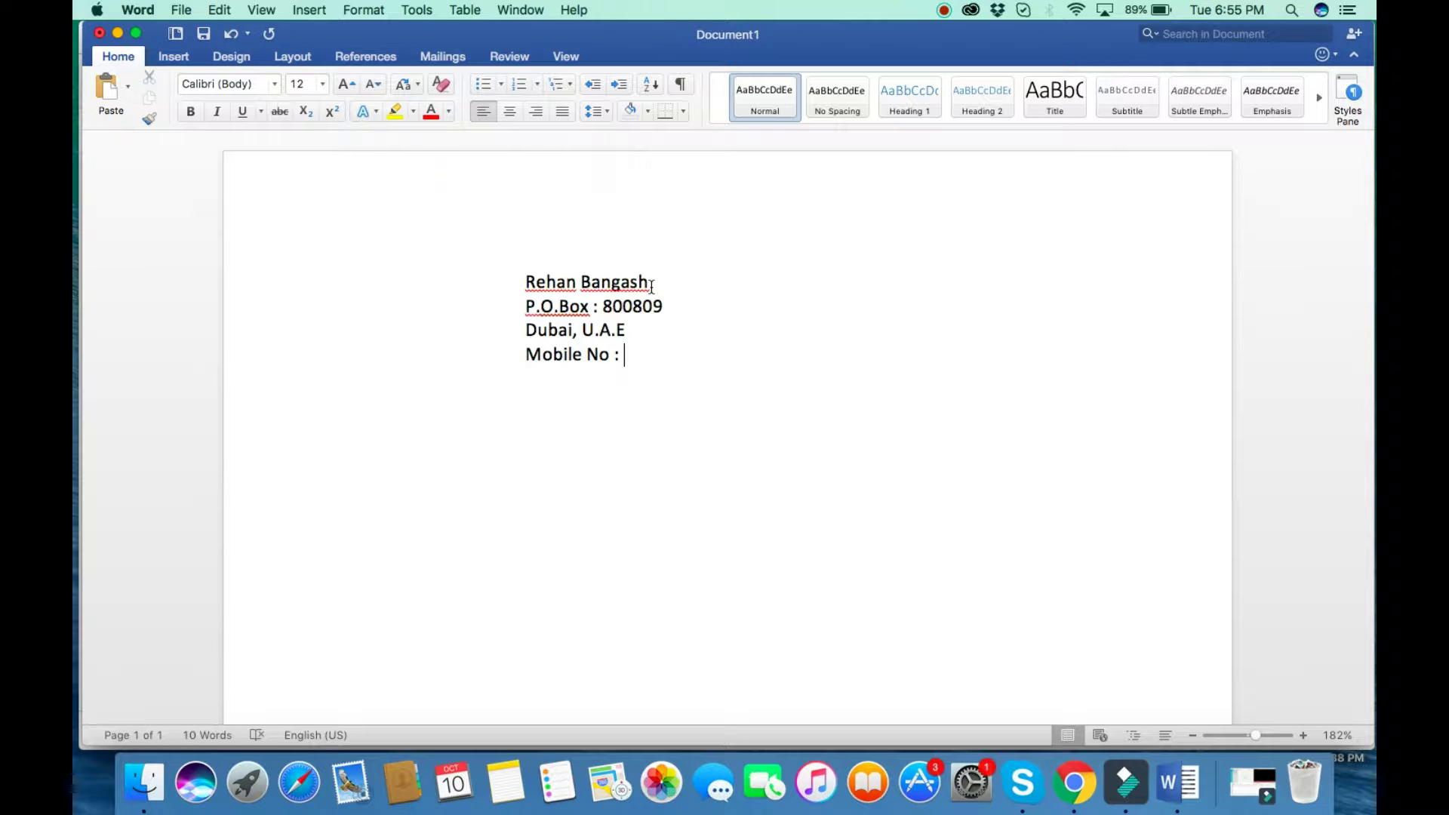
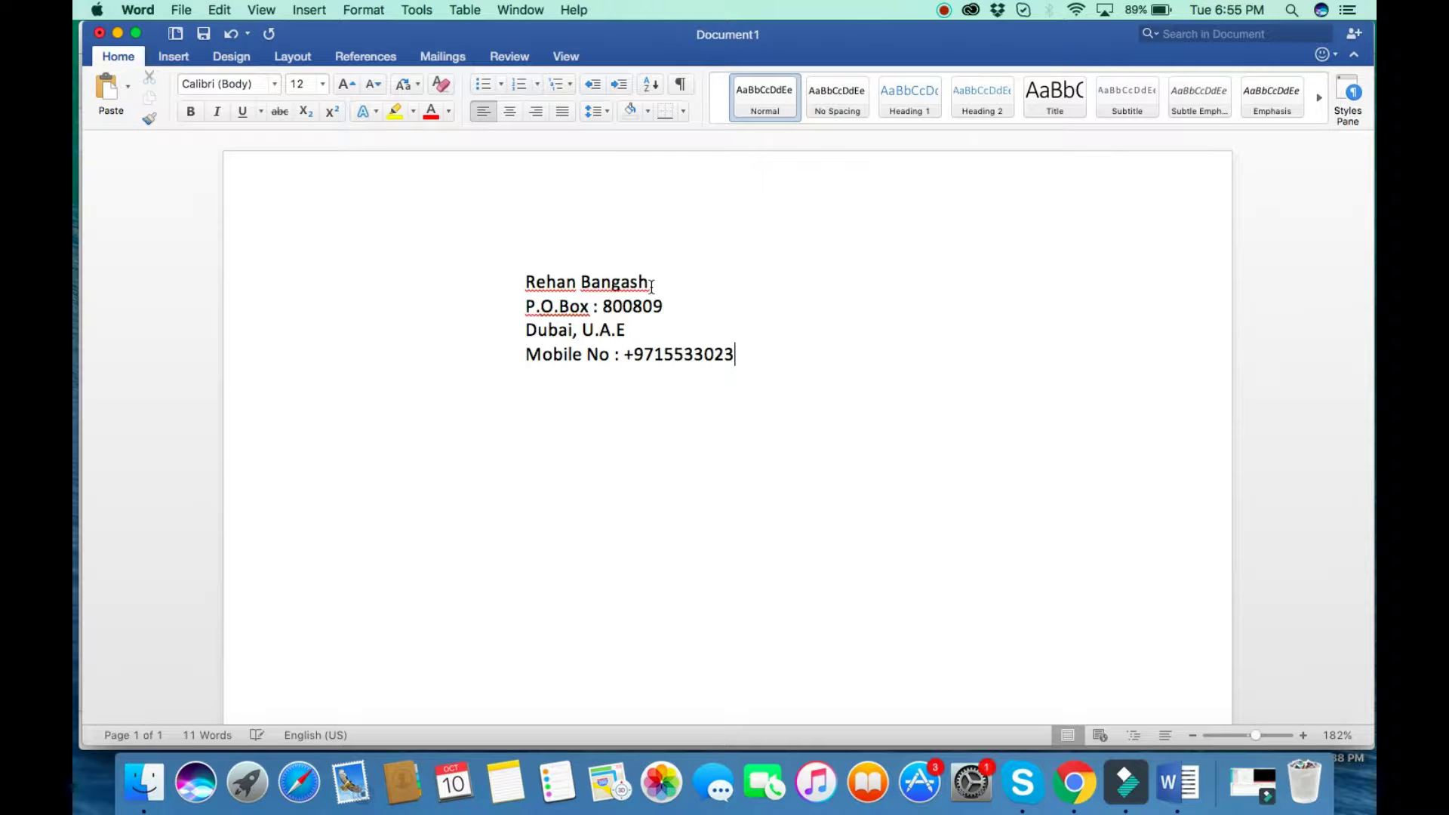
text(     Email)
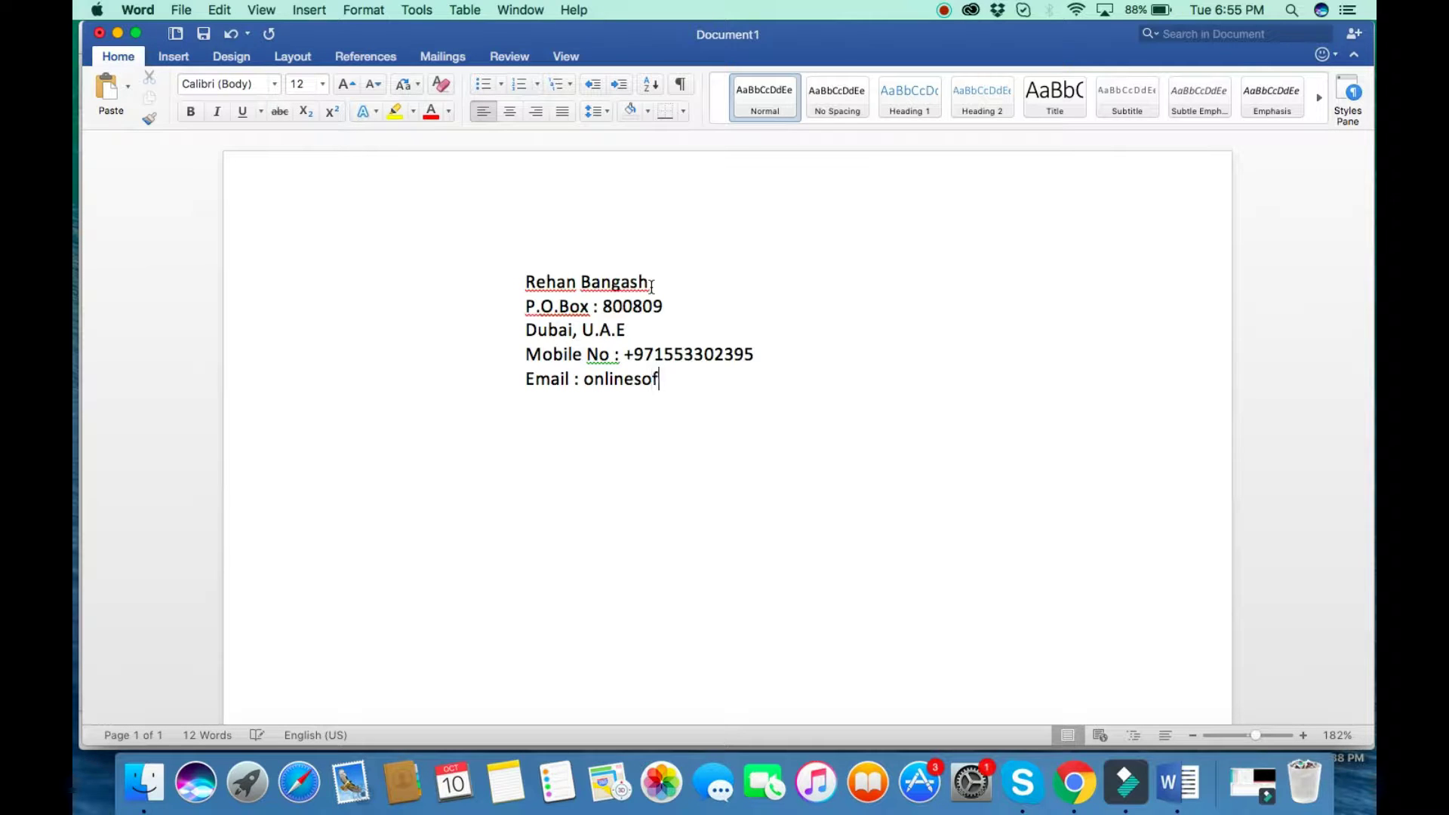
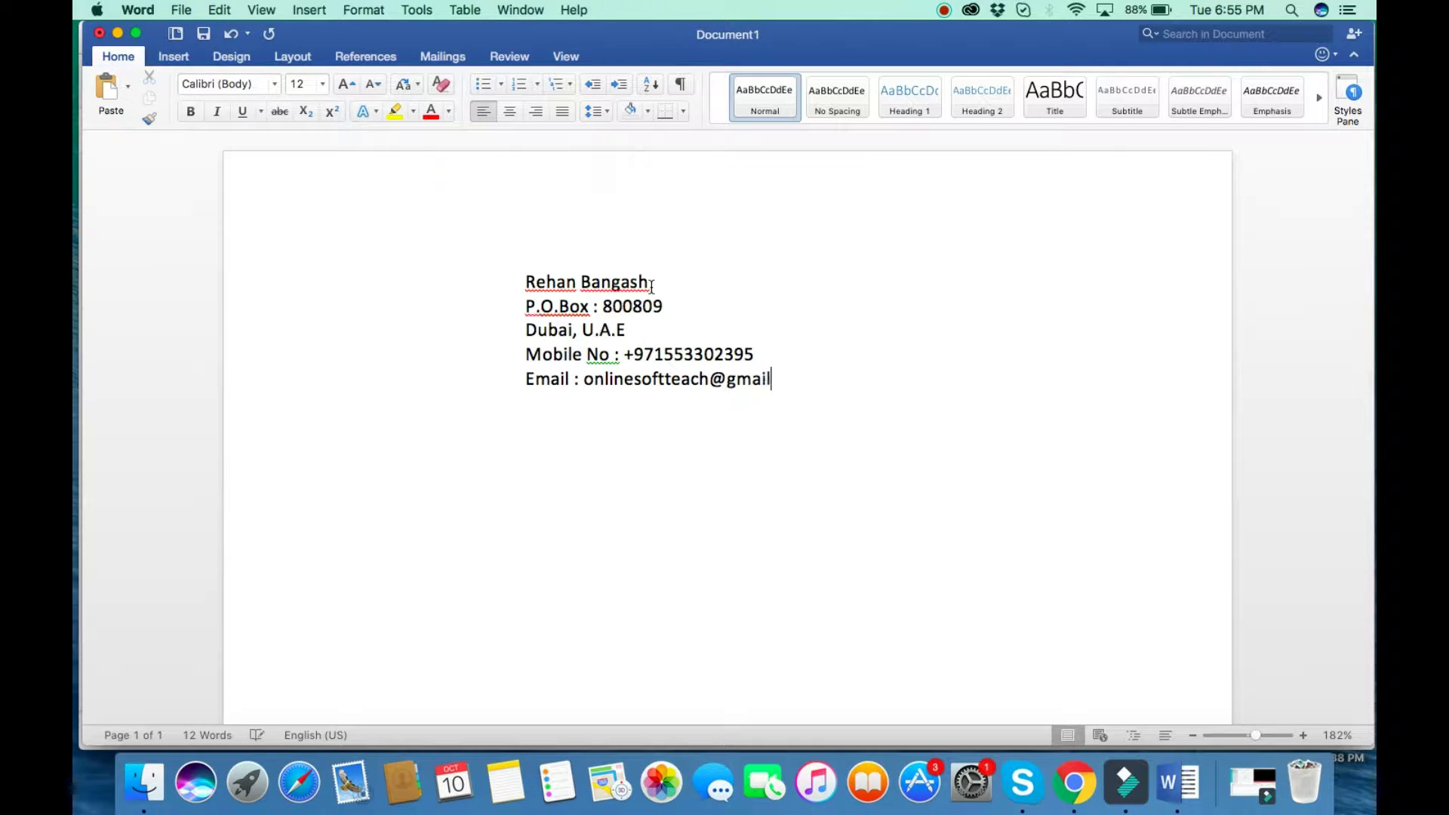
key(Return)
key(Return)
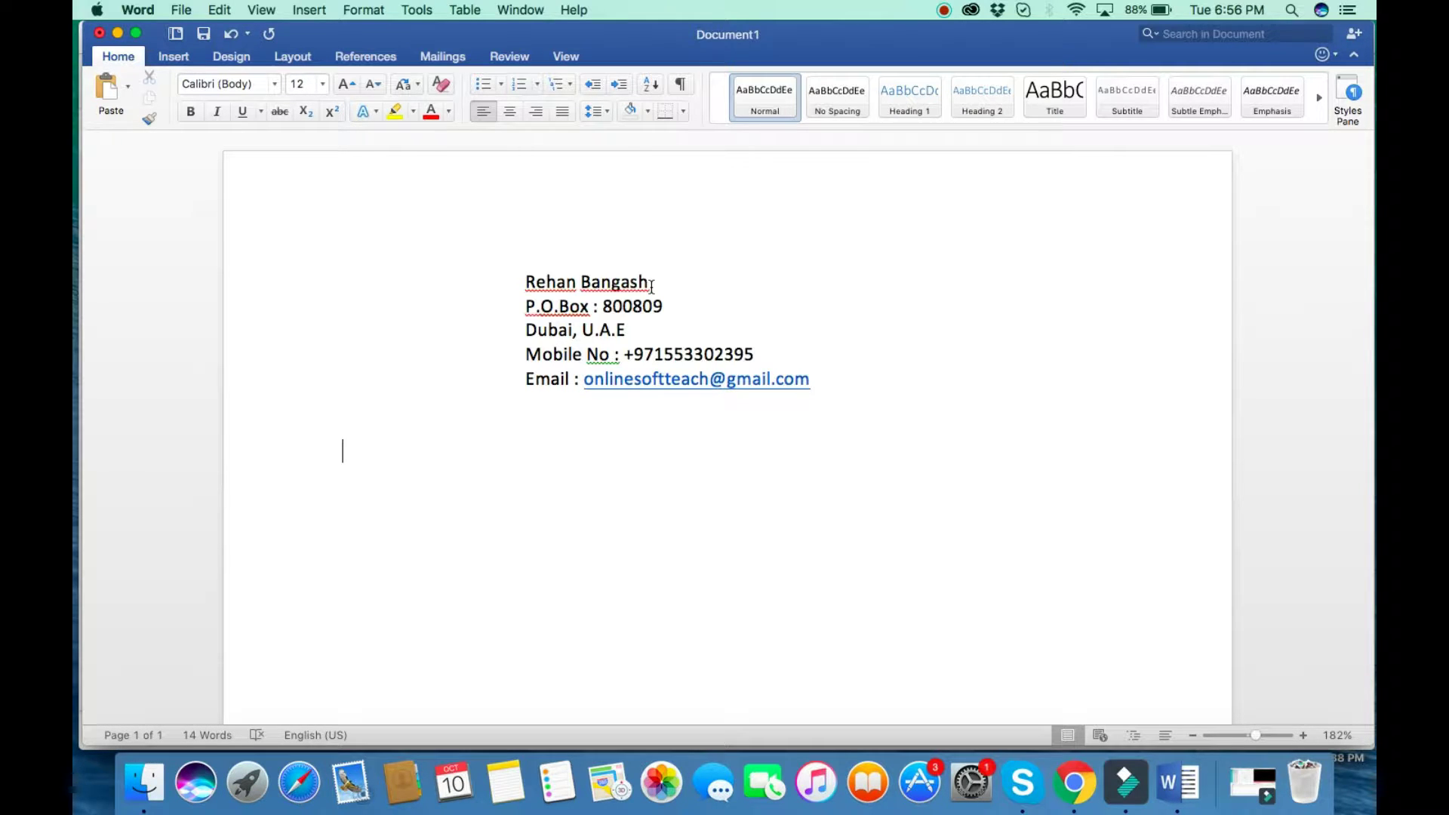
text(Objective)
Make the Objective heading bold at 16 pt.
key(Return)
text(Se)
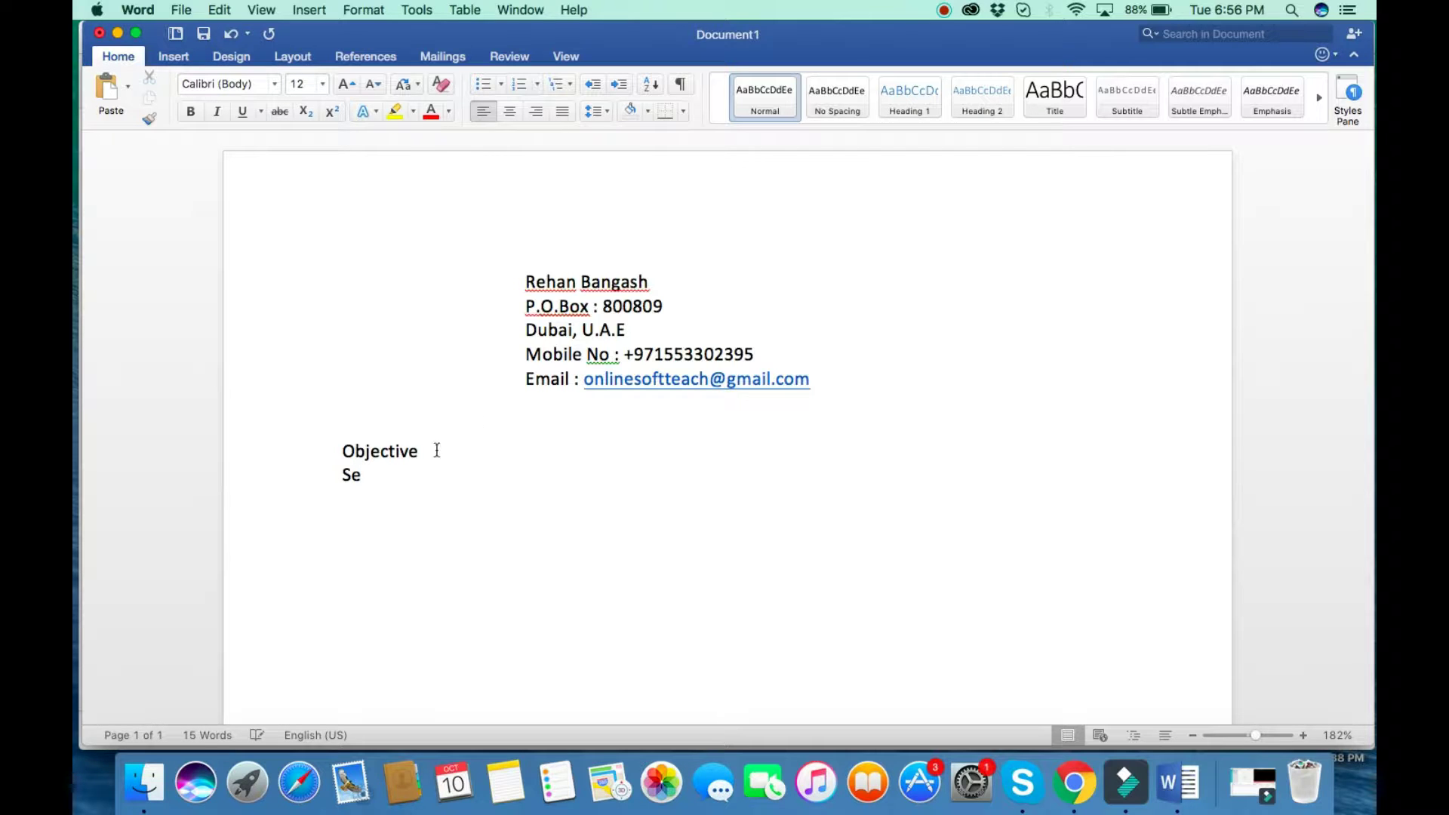
drag(421, 452, 311, 442)
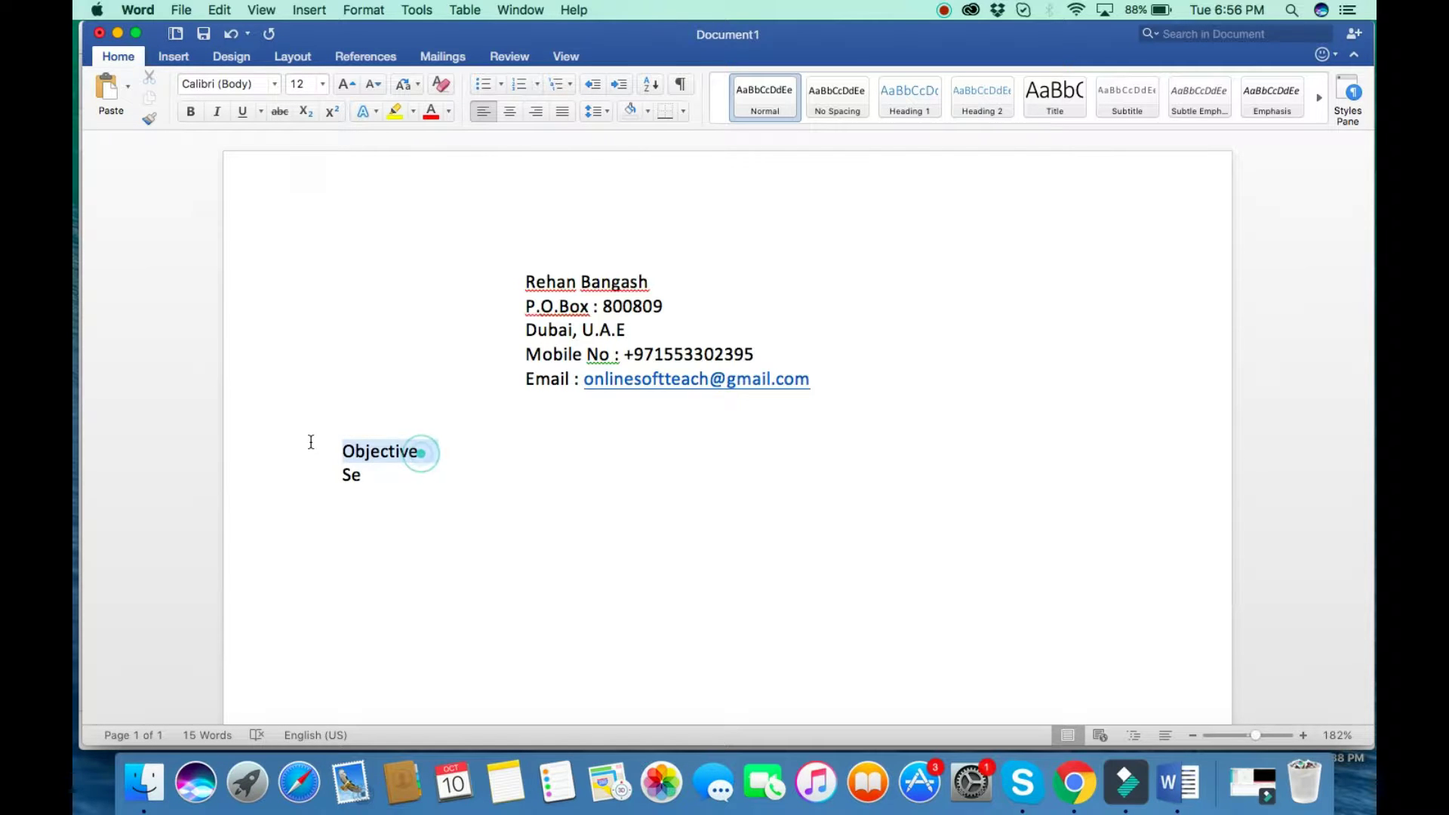
click(189, 112)
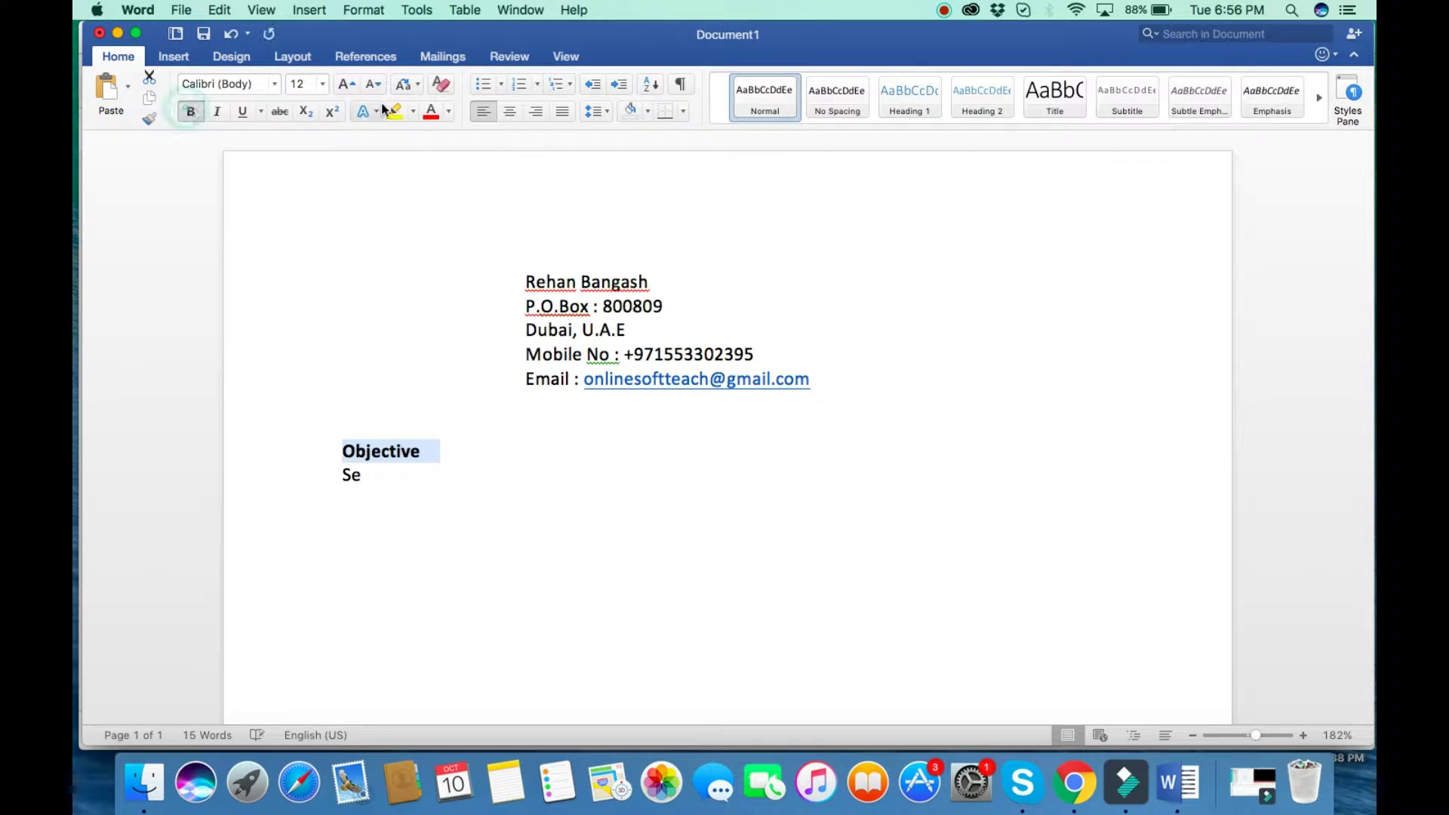
click(322, 84)
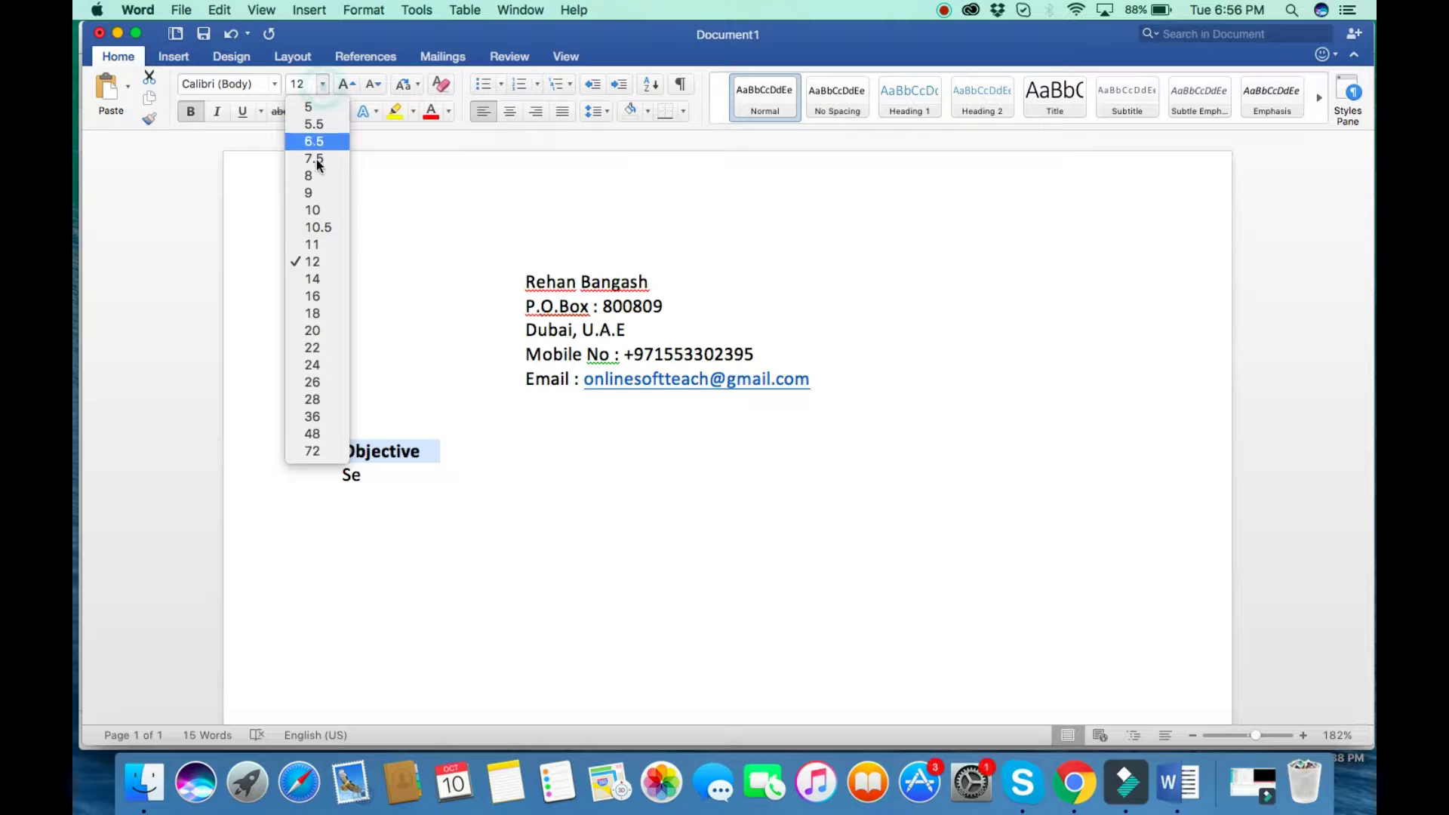
click(319, 295)
click(388, 482)
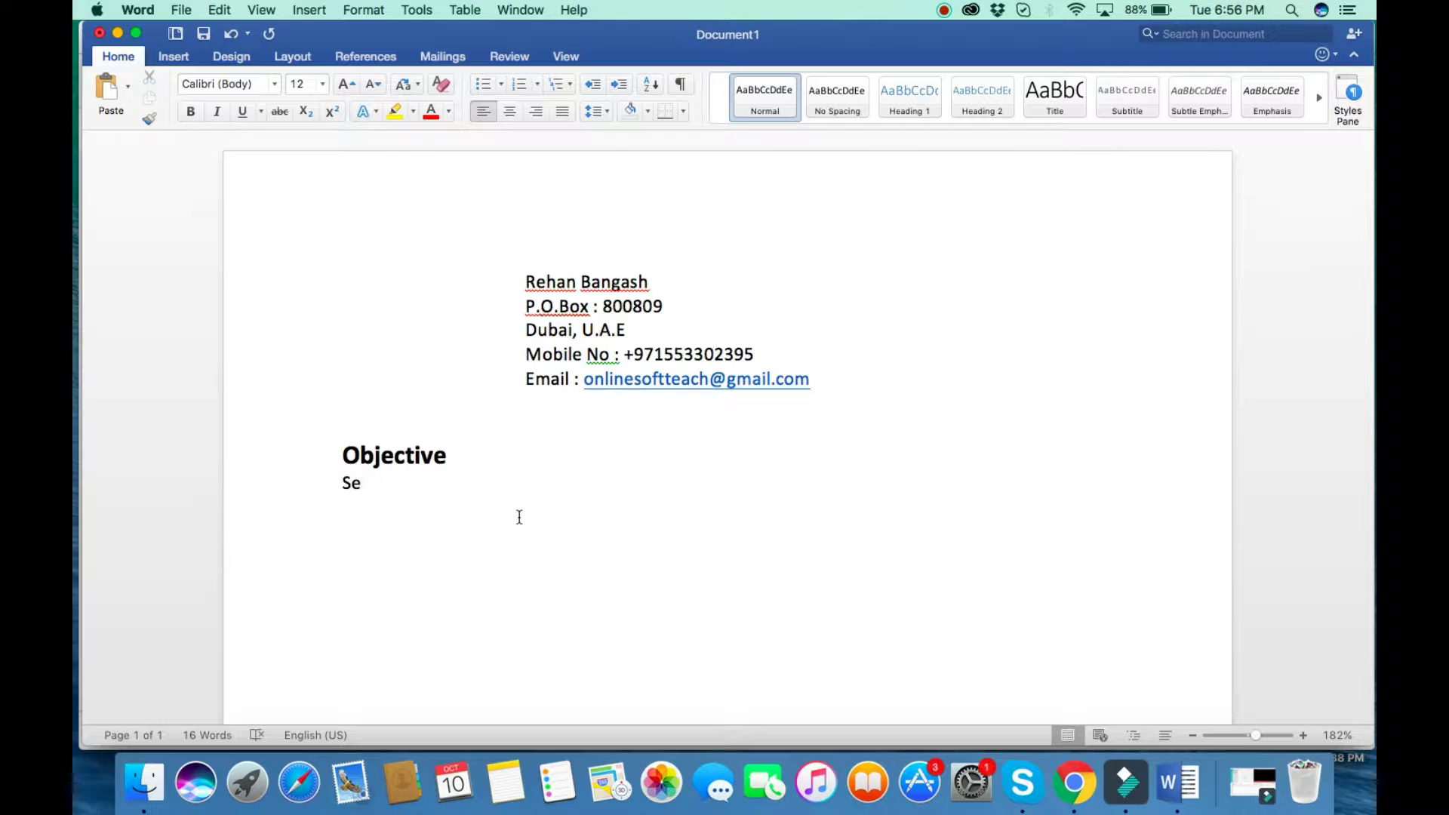
Type the objective about career growth in commercial transportation and keeping vehicles safe and in good working conditions.
text(eking for caree)
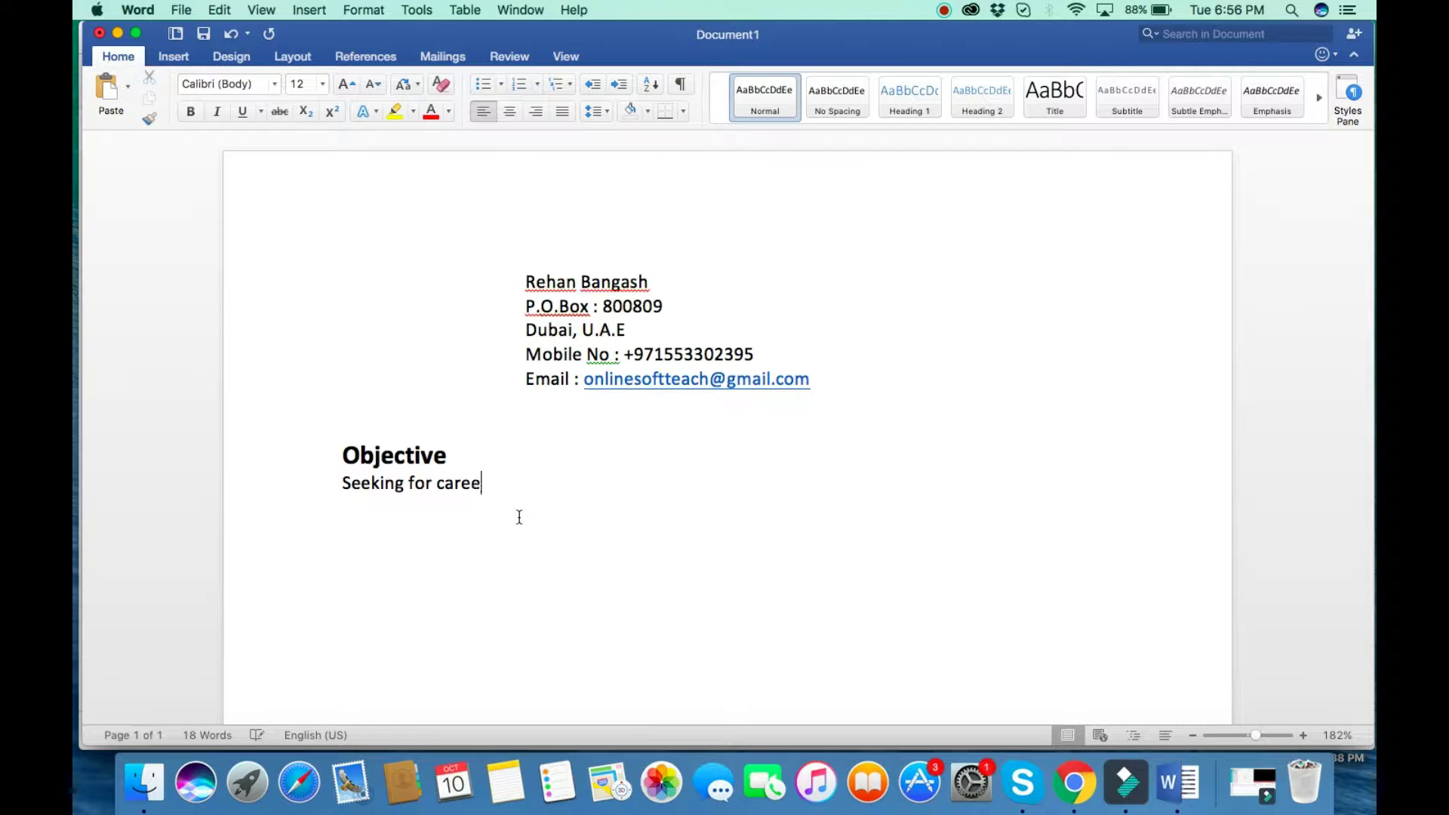
text(r growth in commer)
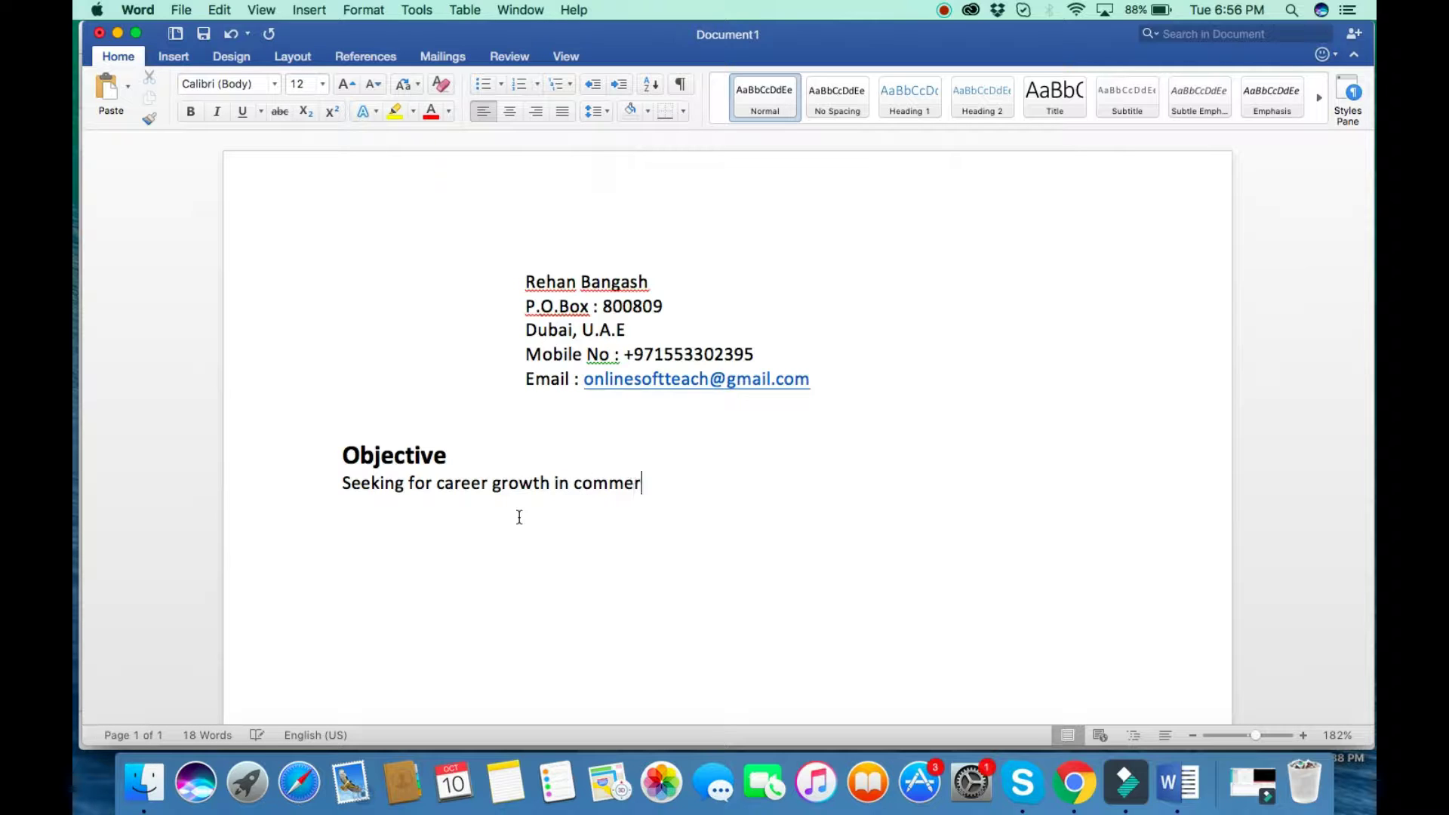
text(cial transpo)
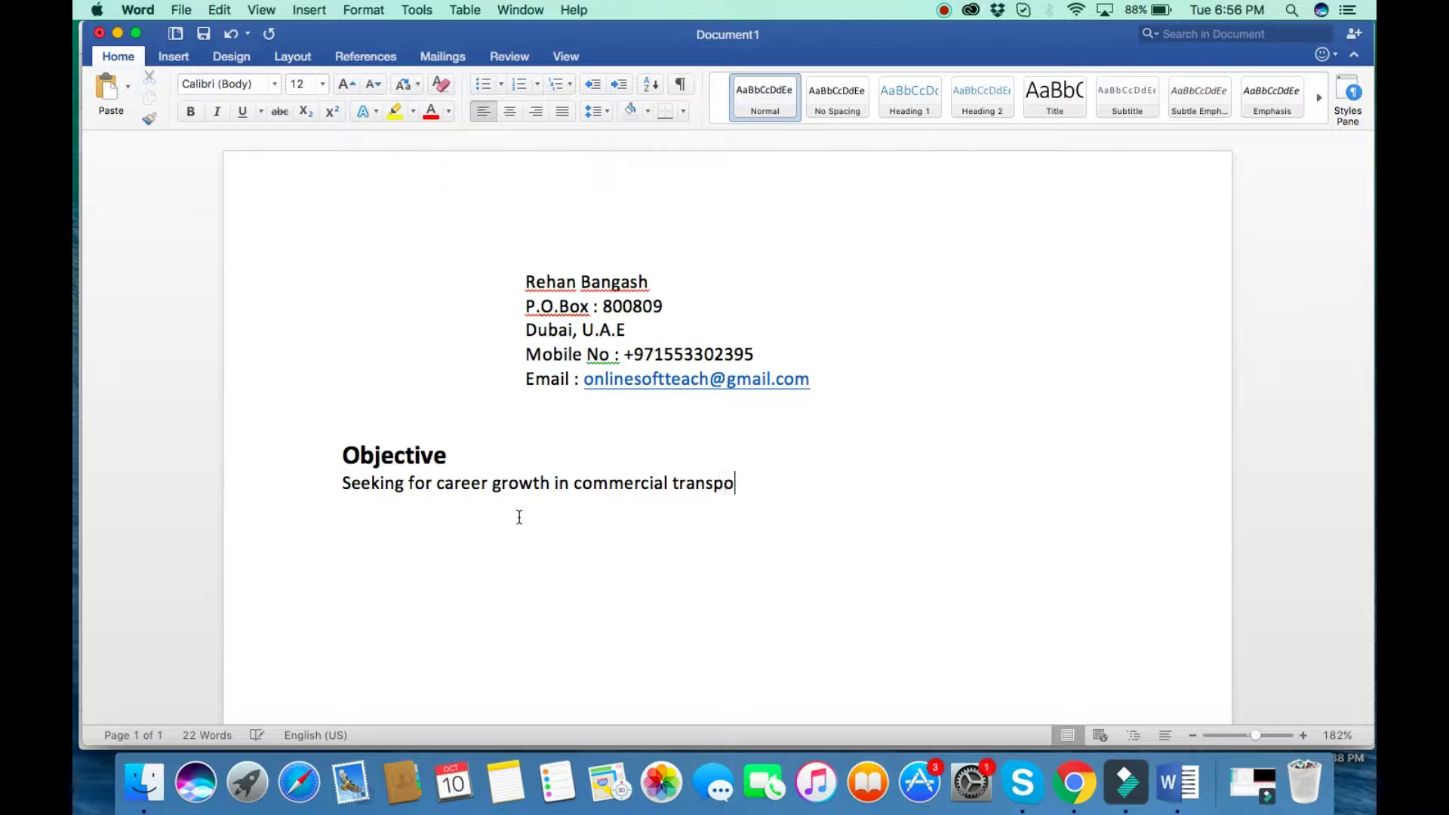
text(rtation and pr)
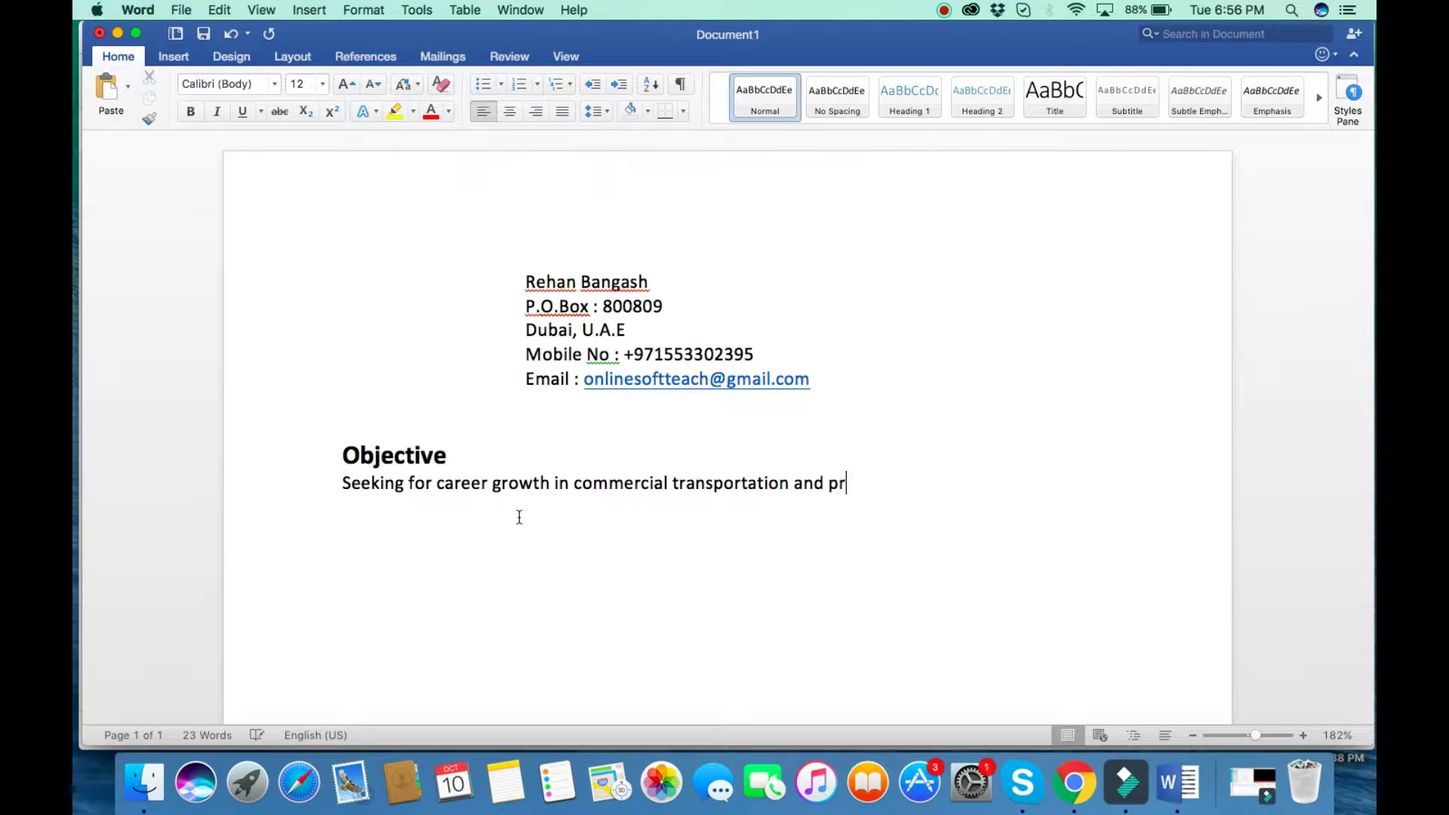
text(ovide qualit)
text(y )
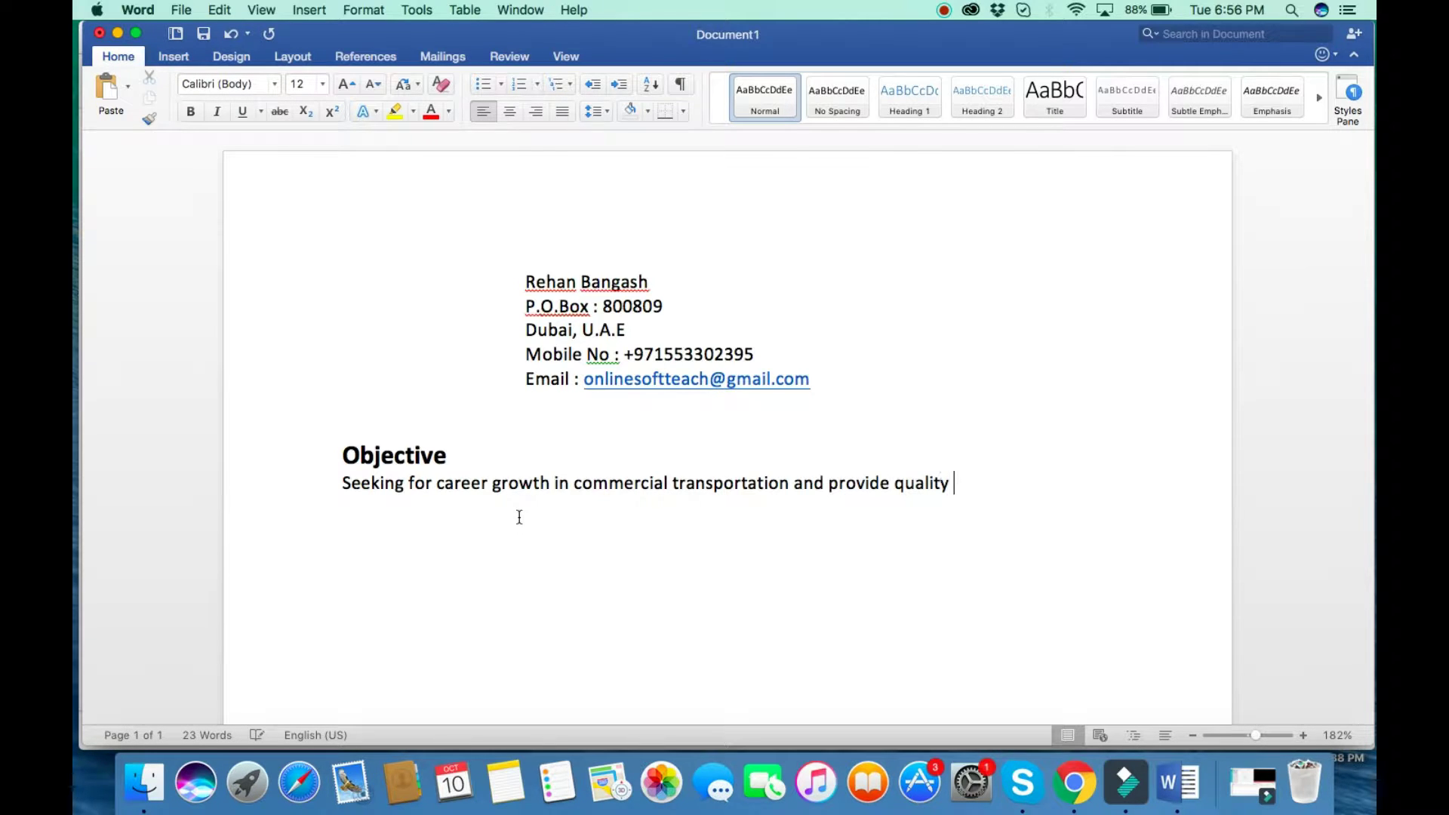
text(making su)
key(BackSpace)
text(sure all v)
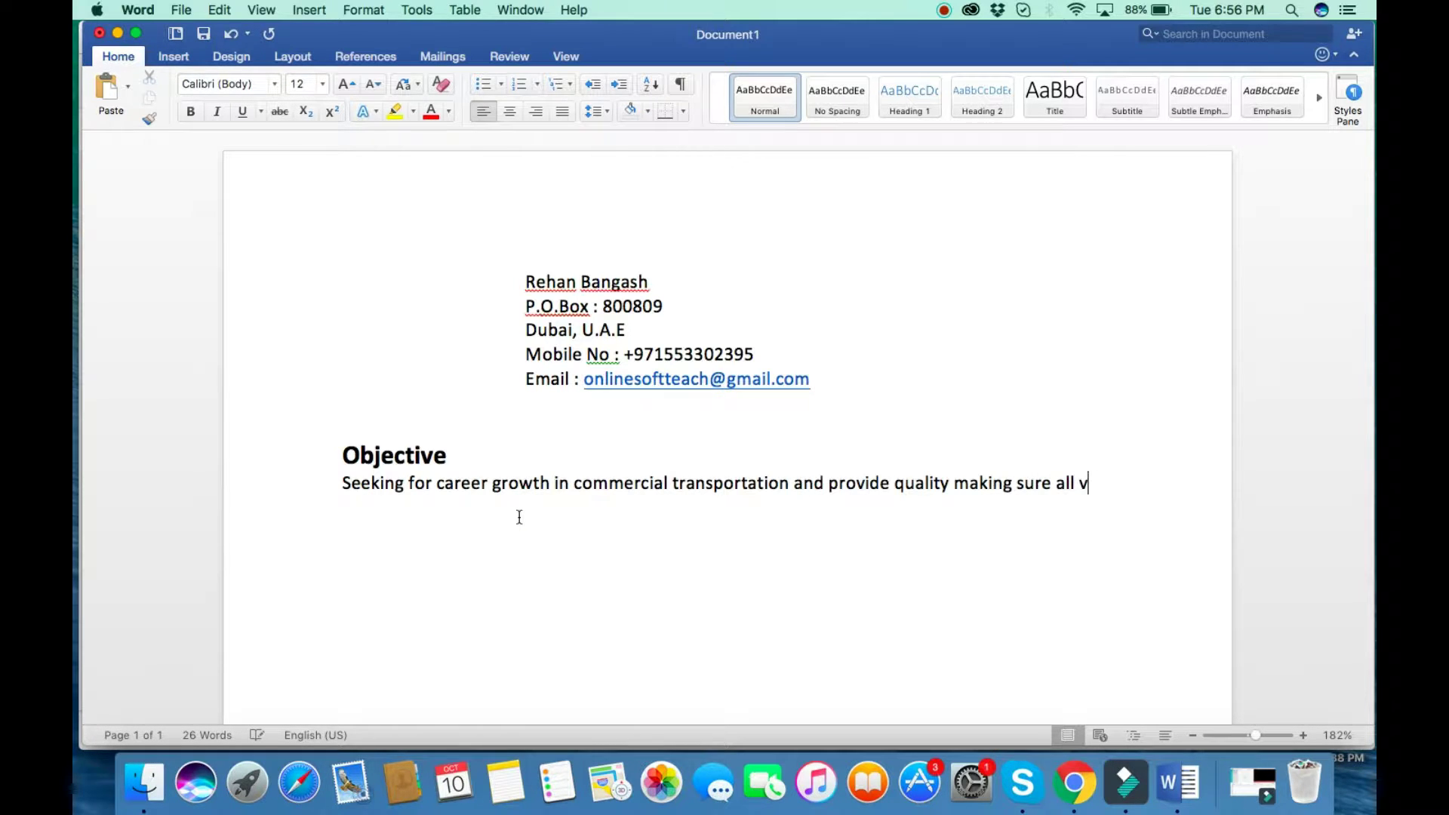
text(ech)
key(BackSpace)
key(BackSpace)
text(hicles are)
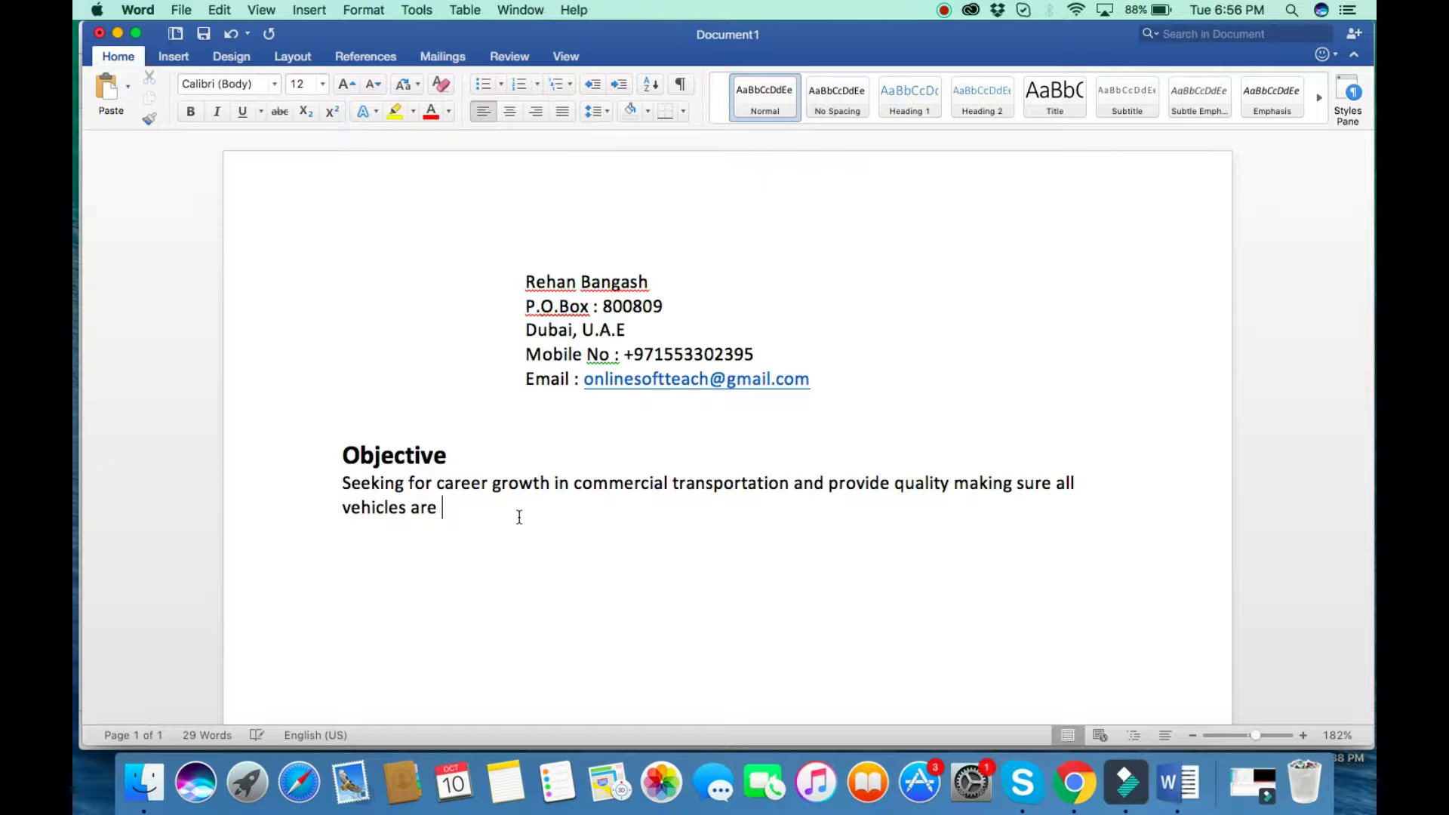
text( saf e and )
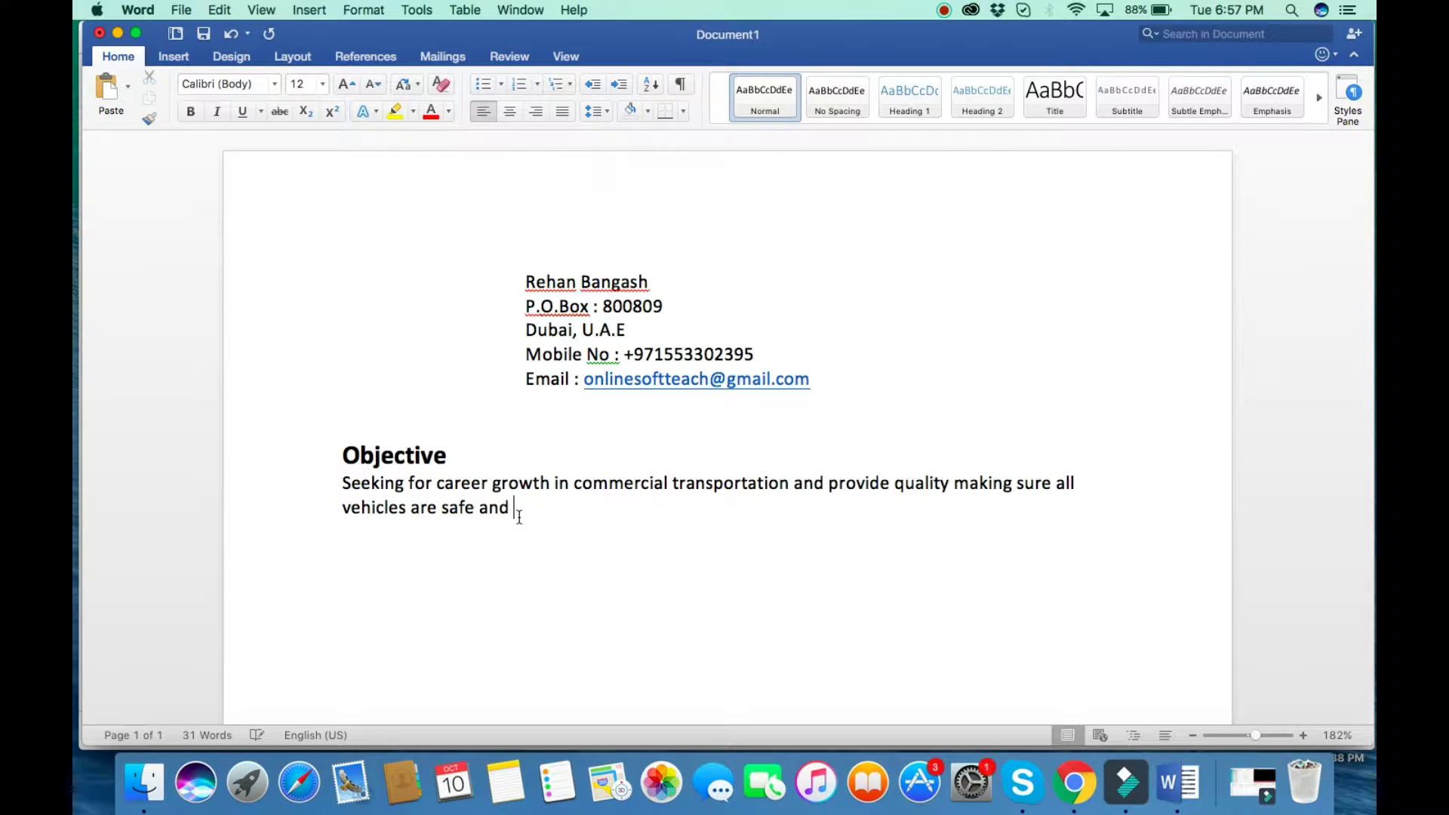
text(in good working conditions.)
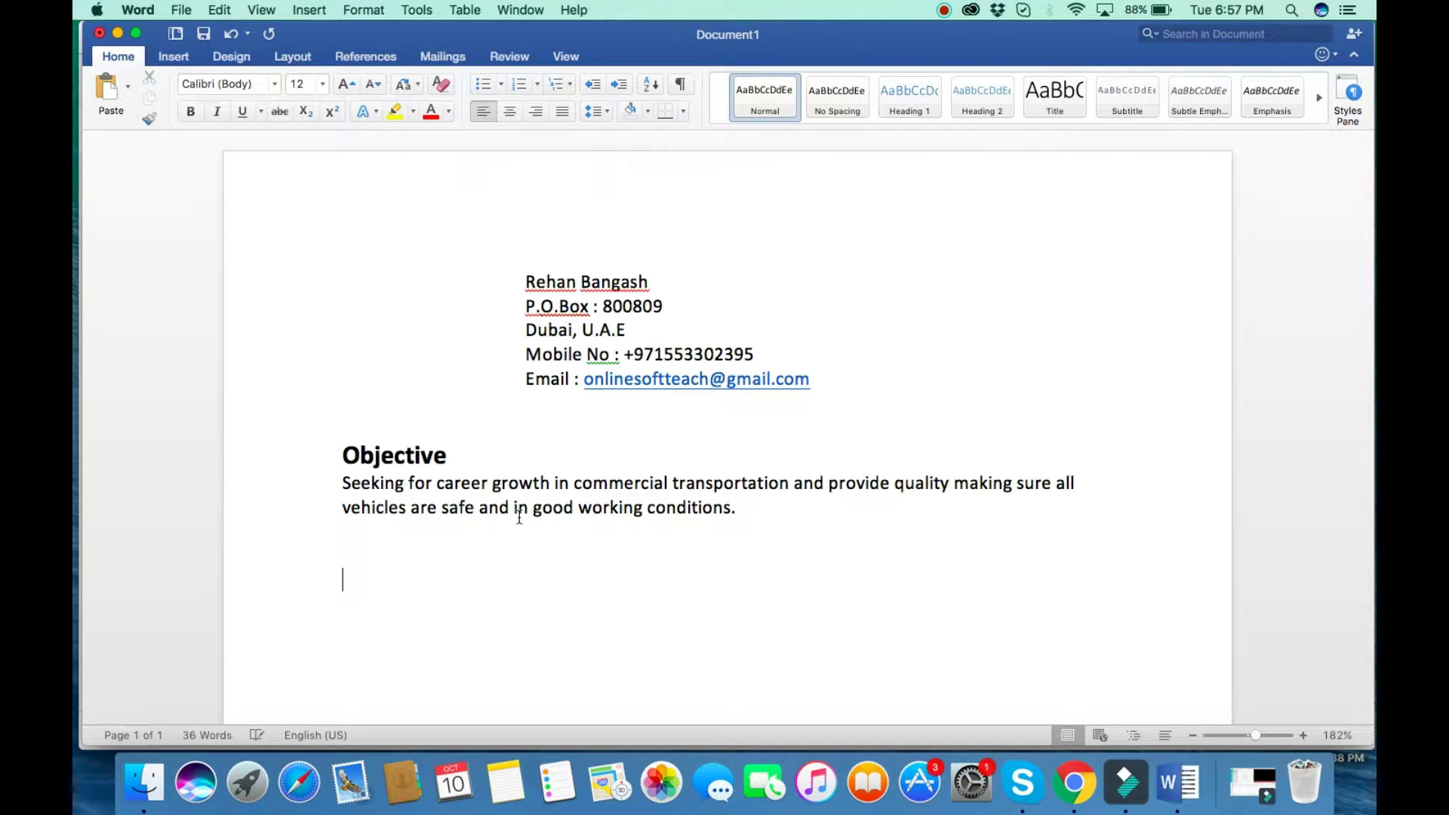
text(Essential Skill)
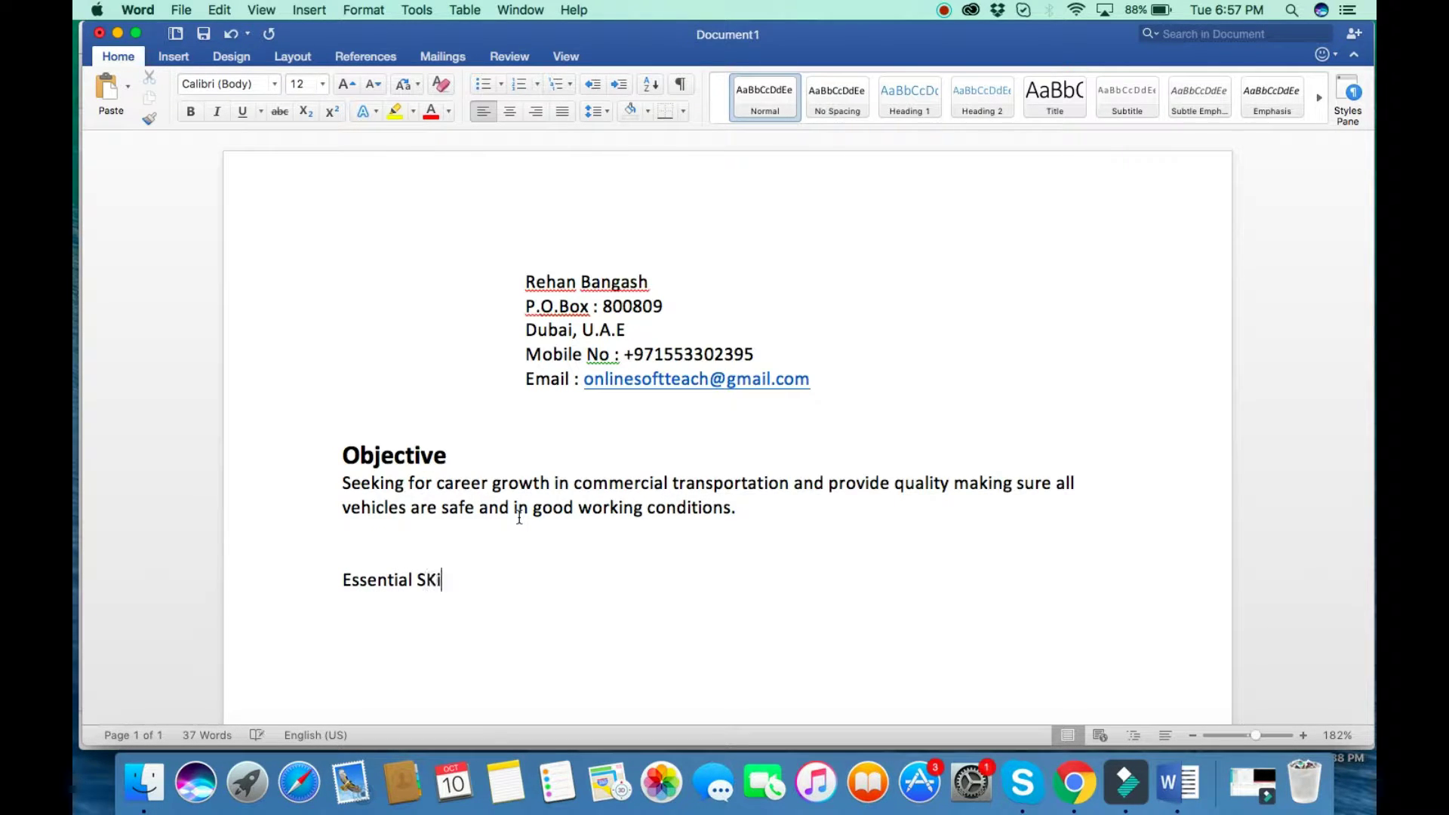
Complete the 'Essential Skills :' heading and format it bold at 16 pt.
key(BackSpace)
key(BackSpace)
key(BackSpace)
key(BackSpace)
text(kills :)
triple_click(474, 585)
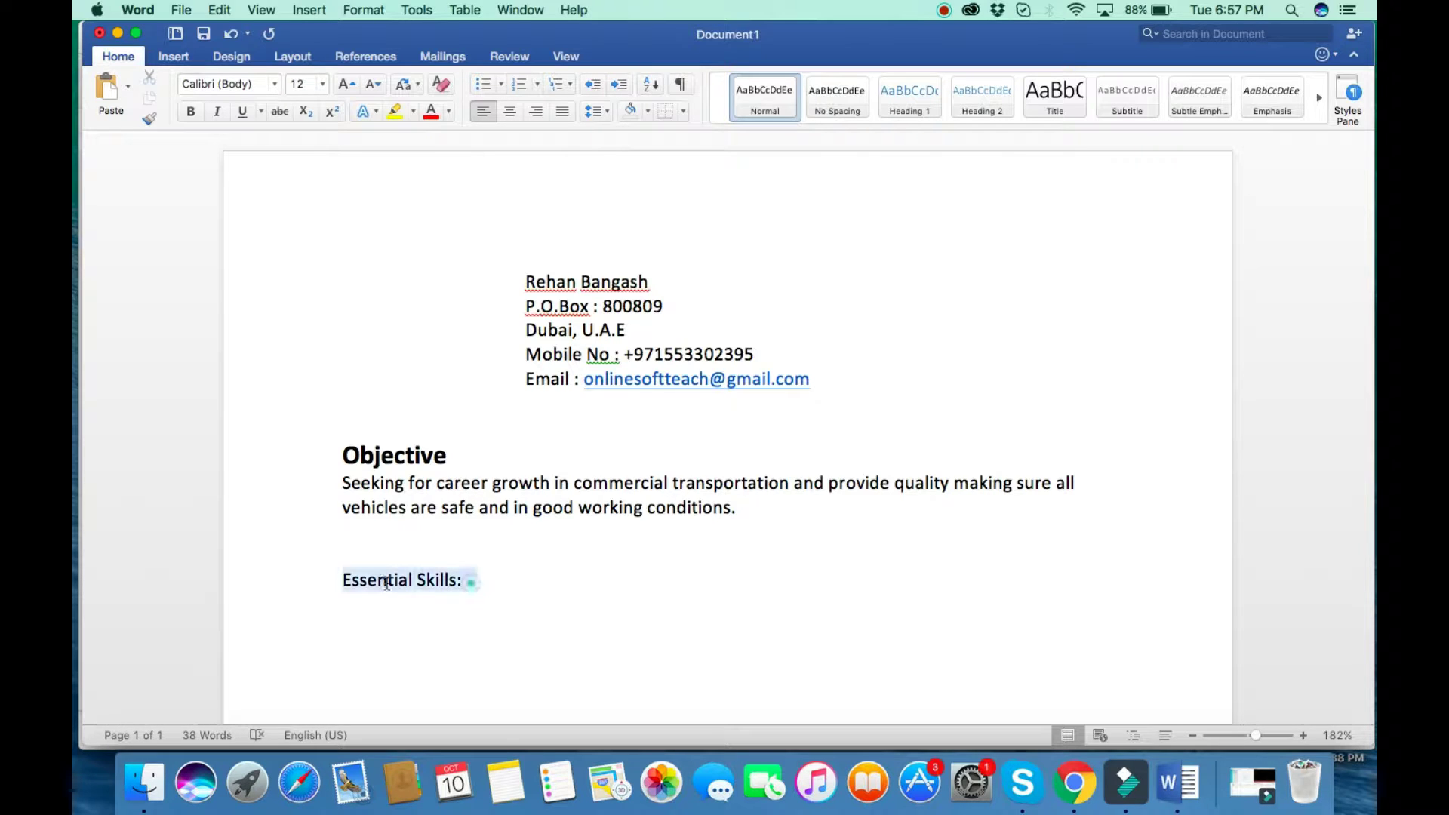
click(191, 111)
click(323, 86)
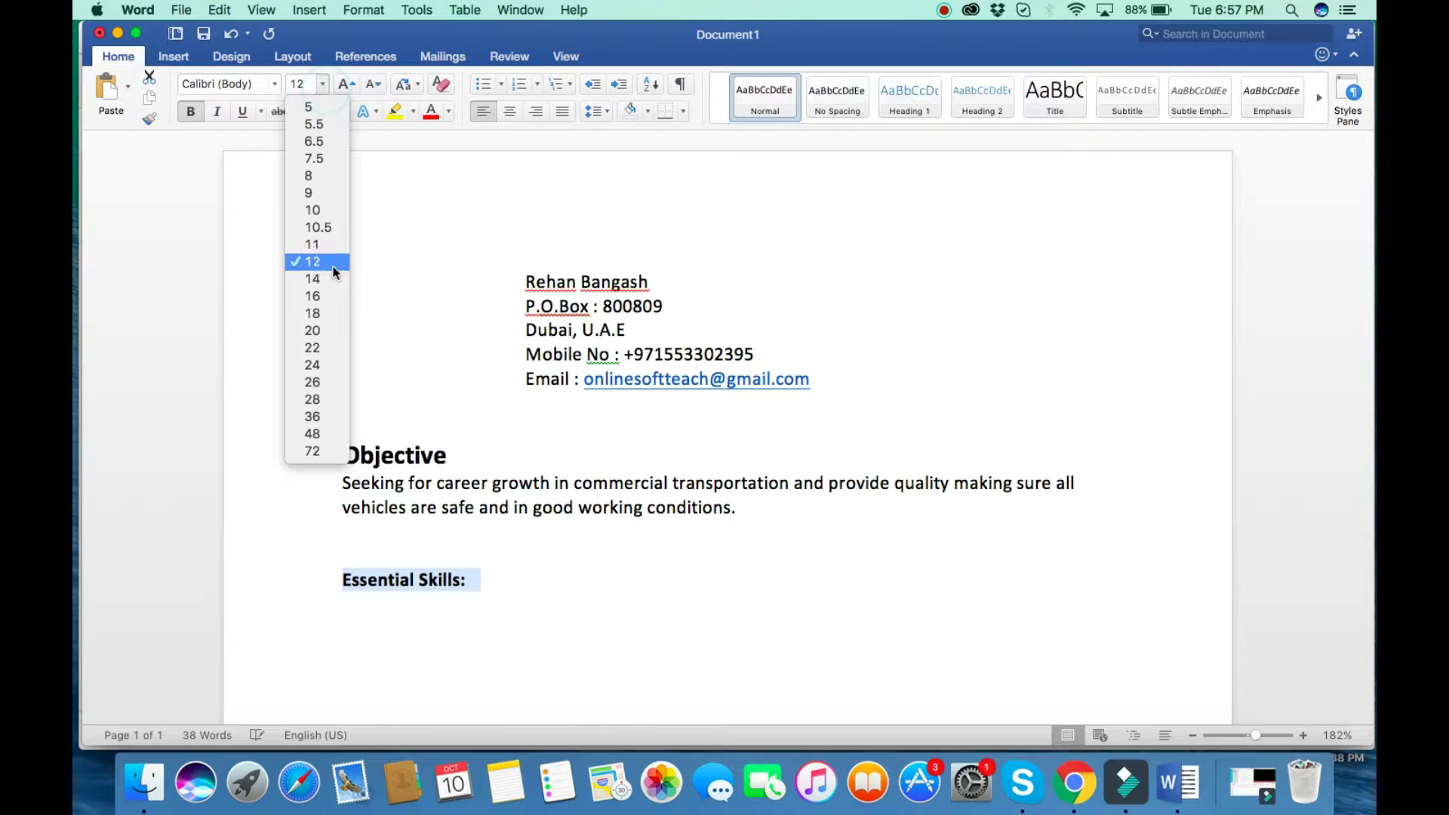
click(320, 298)
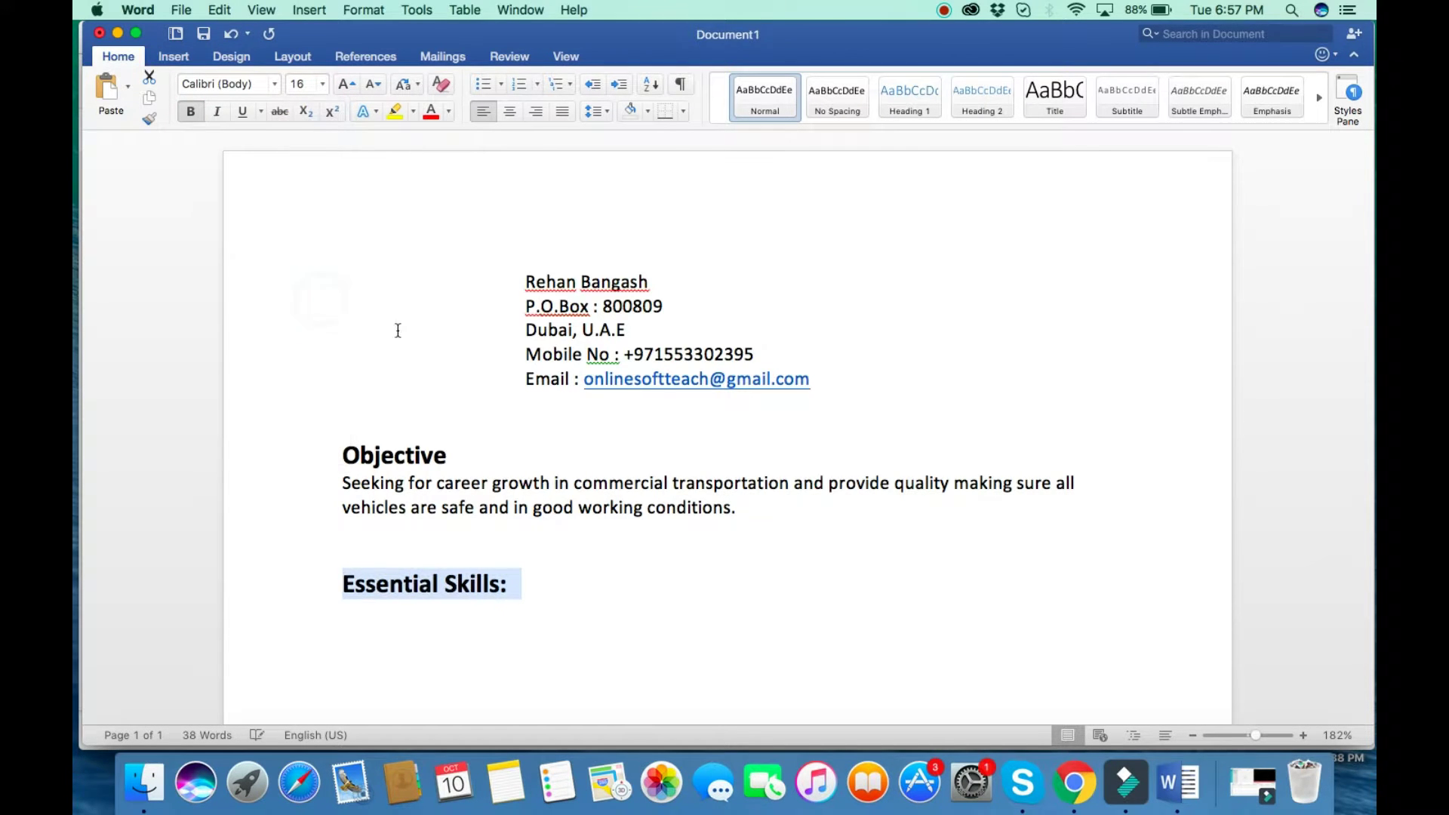
click(540, 587)
drag(574, 509, 535, 510)
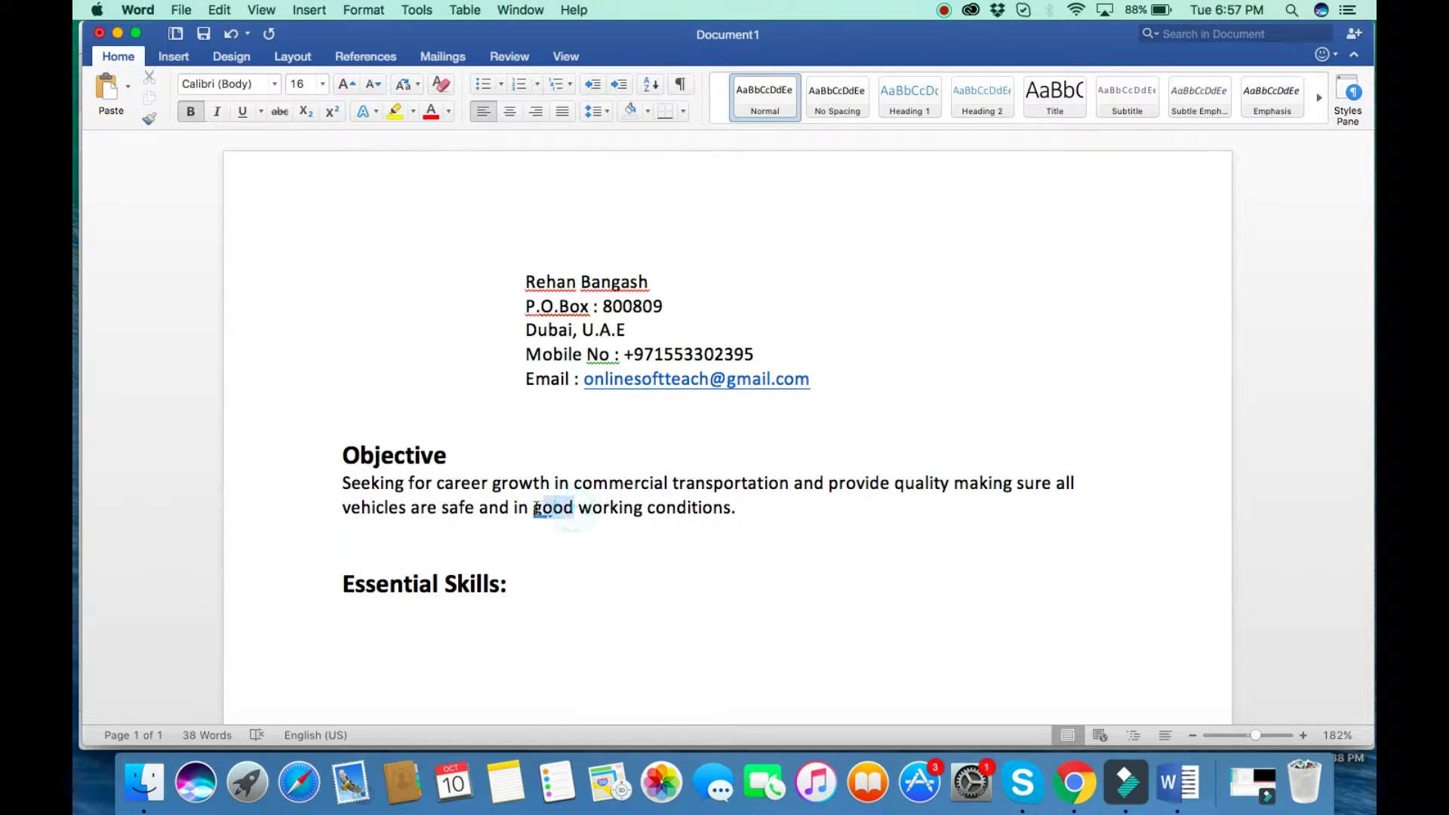
Start a filled round bullet list on the line below the Essential Skills heading.
double_click(401, 638)
text(good)
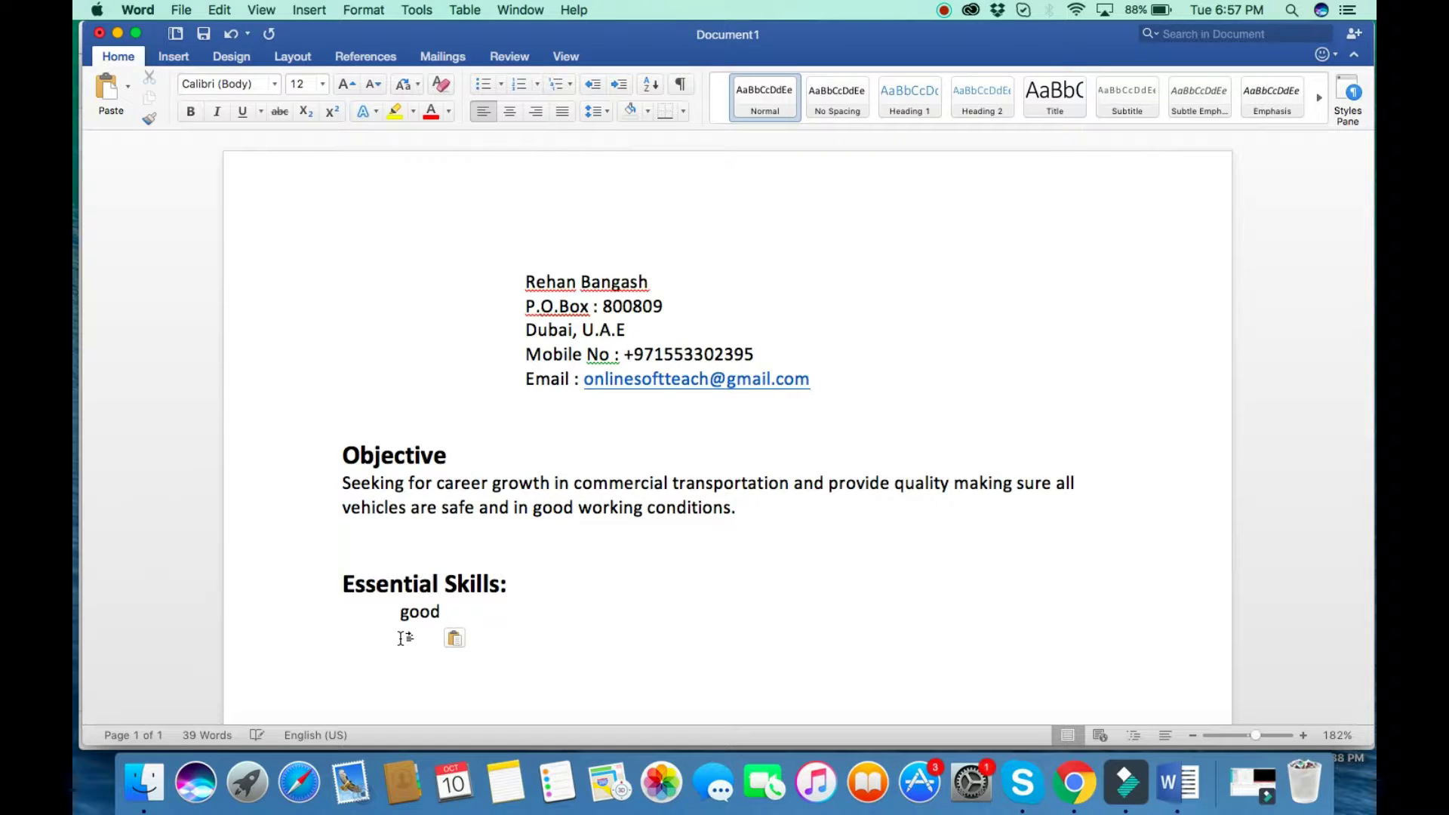
key(BackSpace)
key(BackSpace)
key(BackSpace)
key(BackSpace)
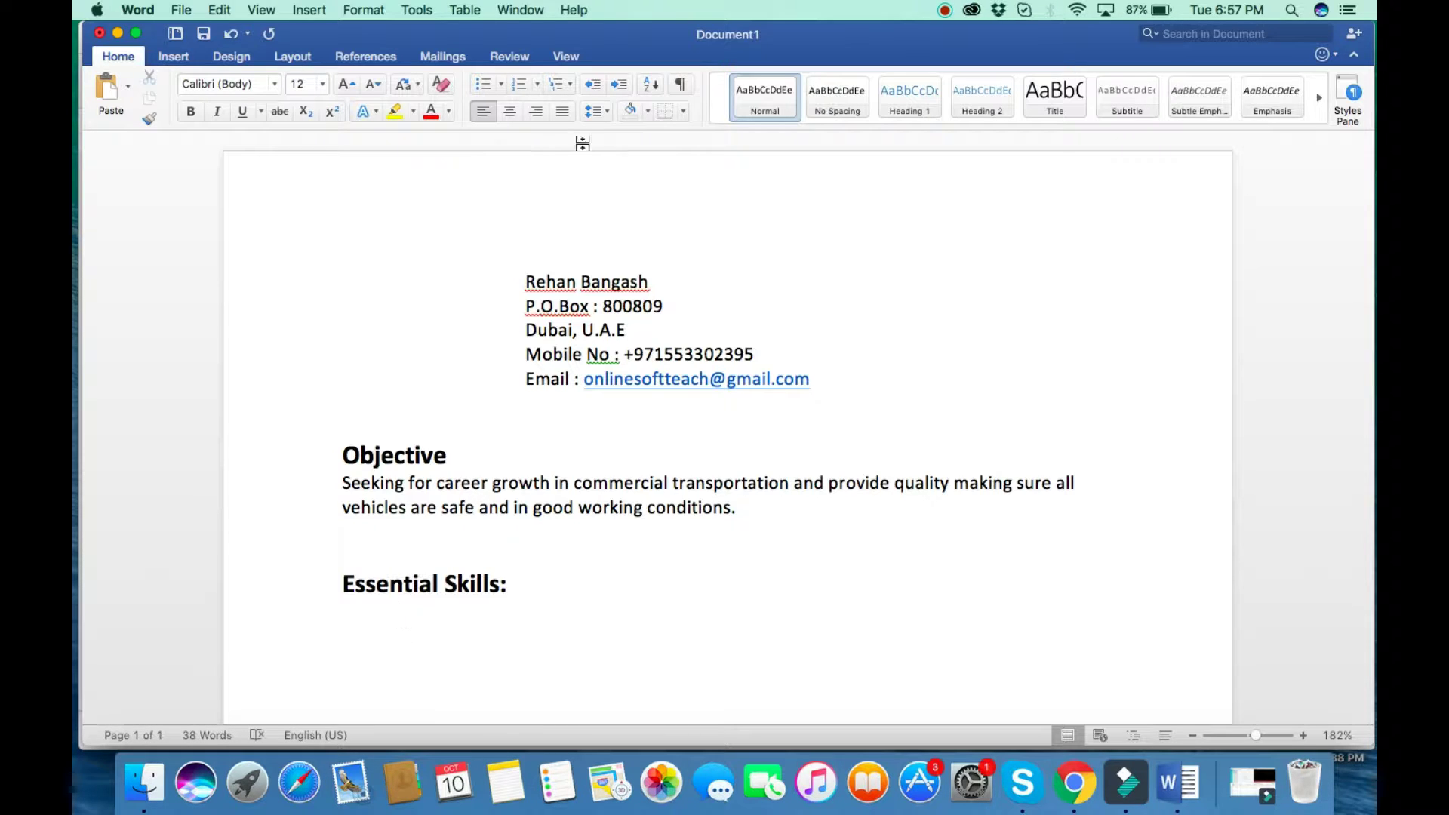
click(501, 85)
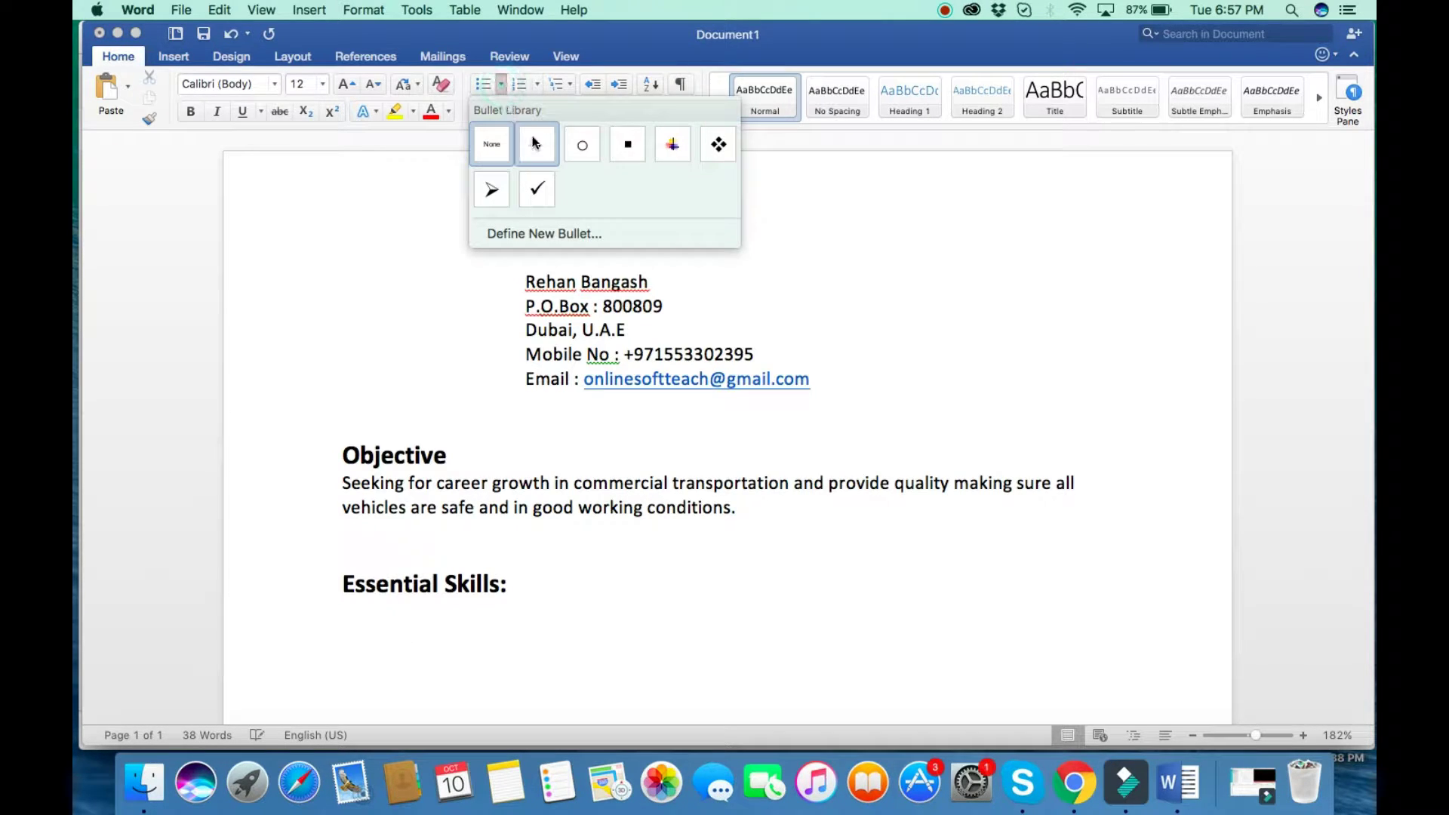
click(534, 144)
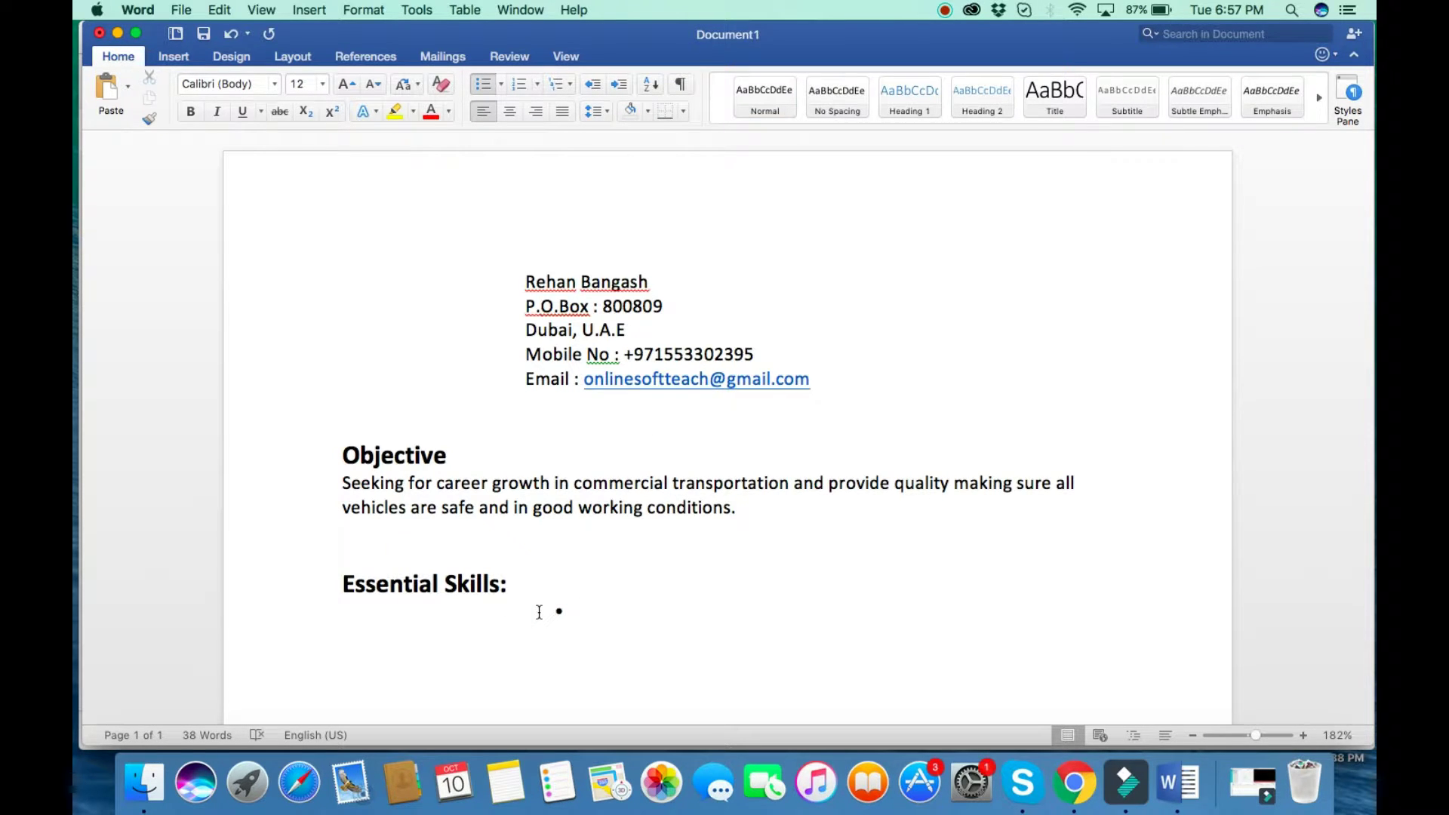
key(BackSpace)
key(BackSpace)
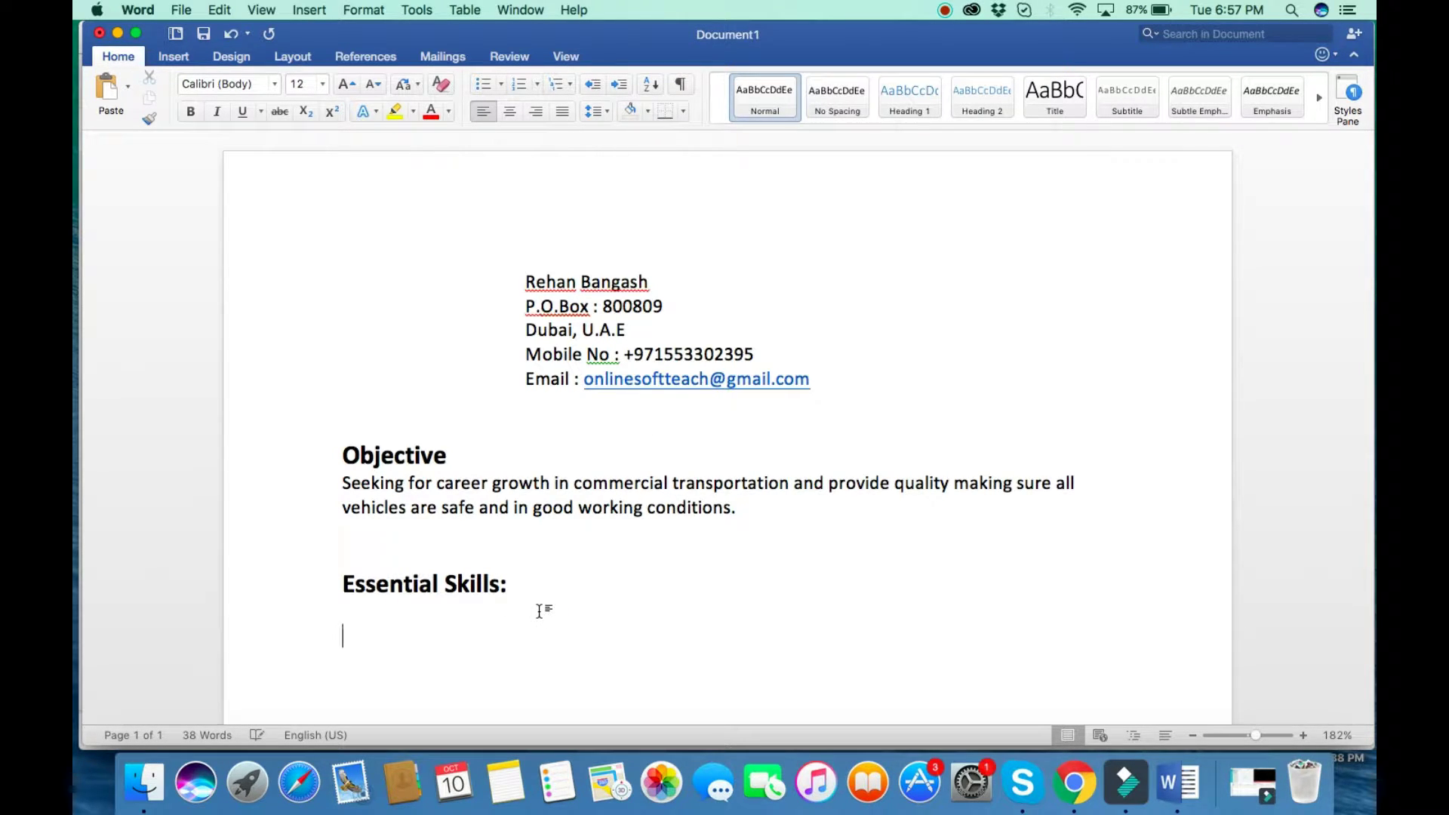
click(503, 87)
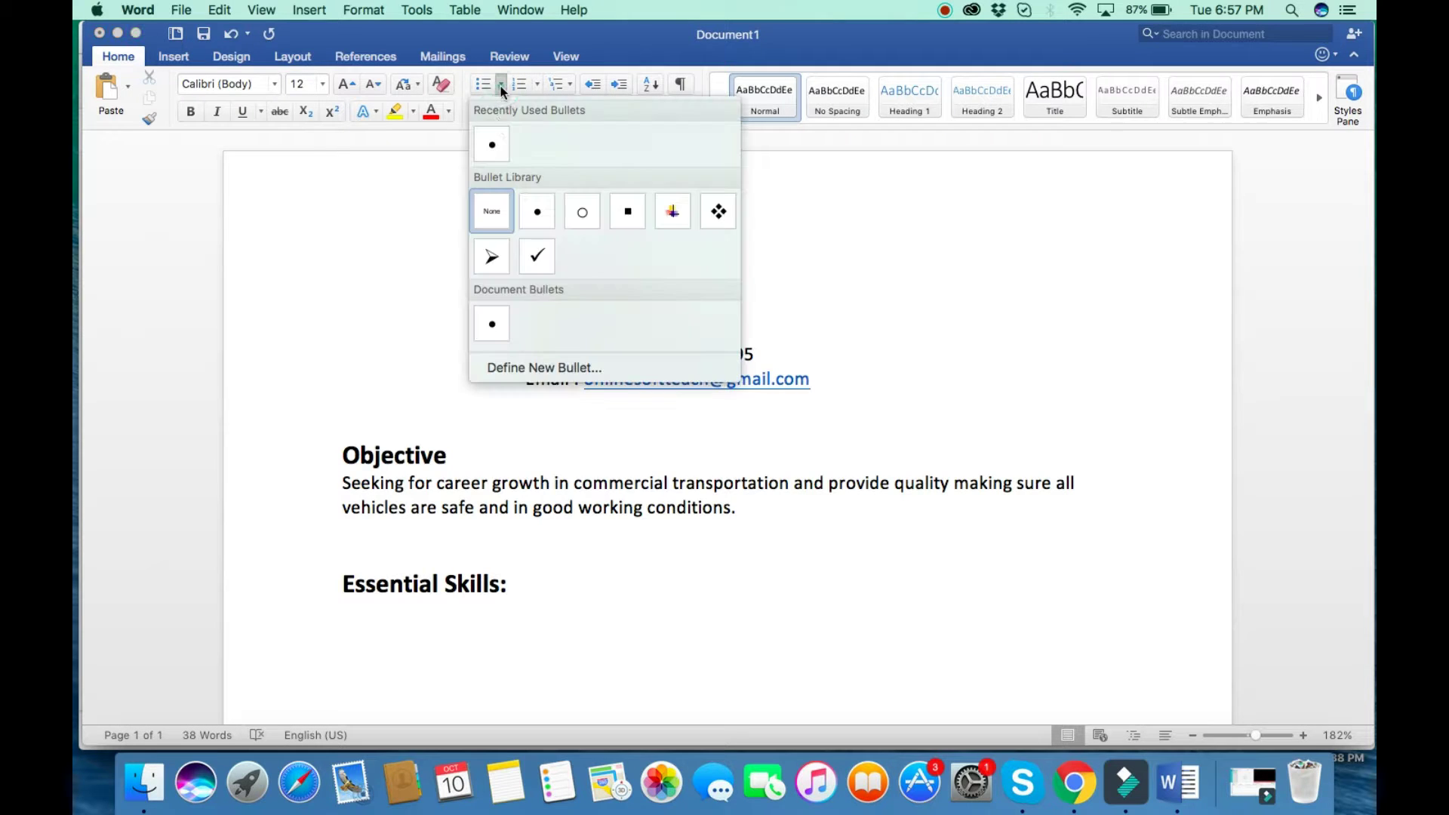
click(492, 146)
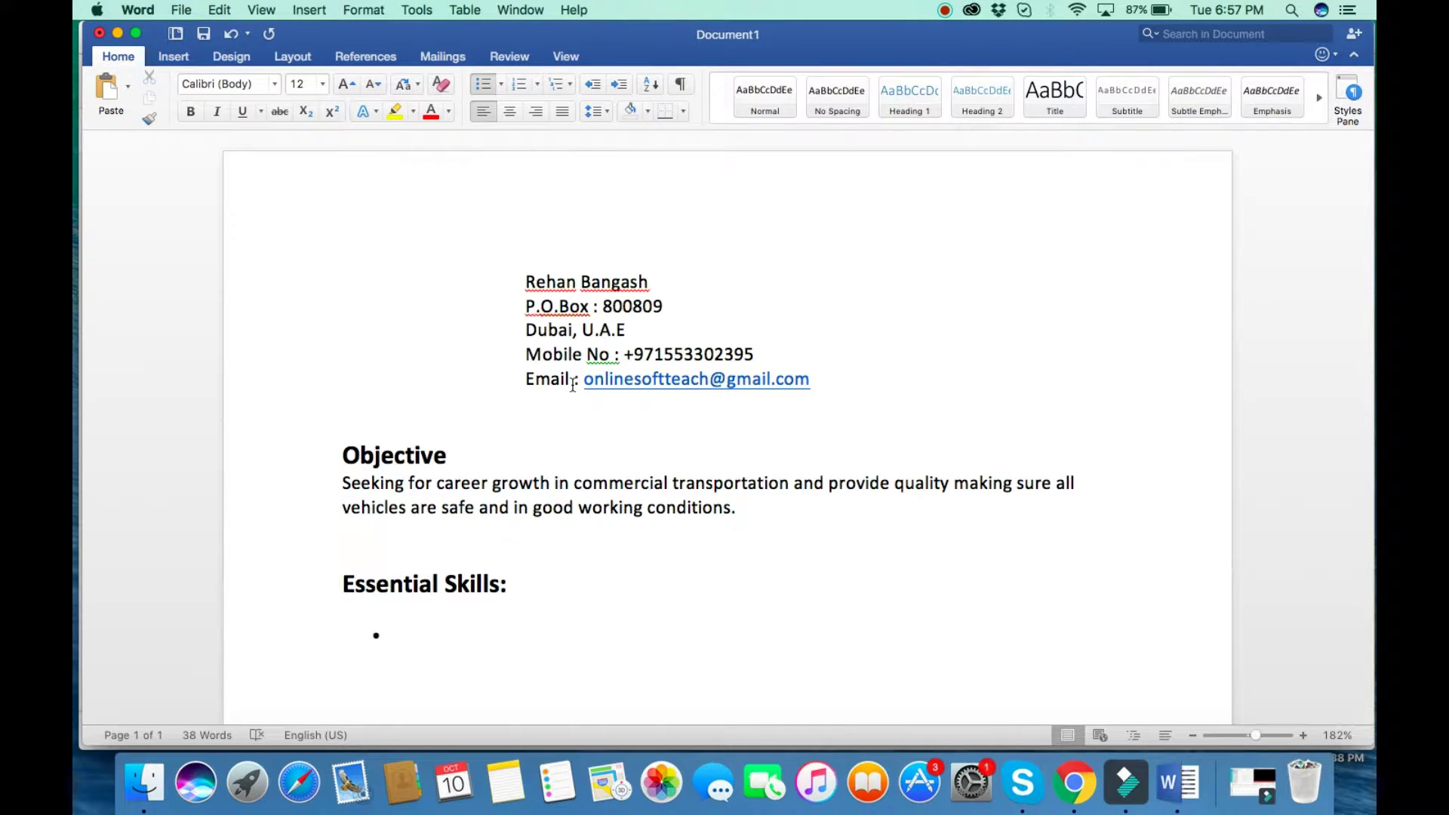
Type the first skill bullet about professional experience driving passenger vehicles.
text(I have an experi)
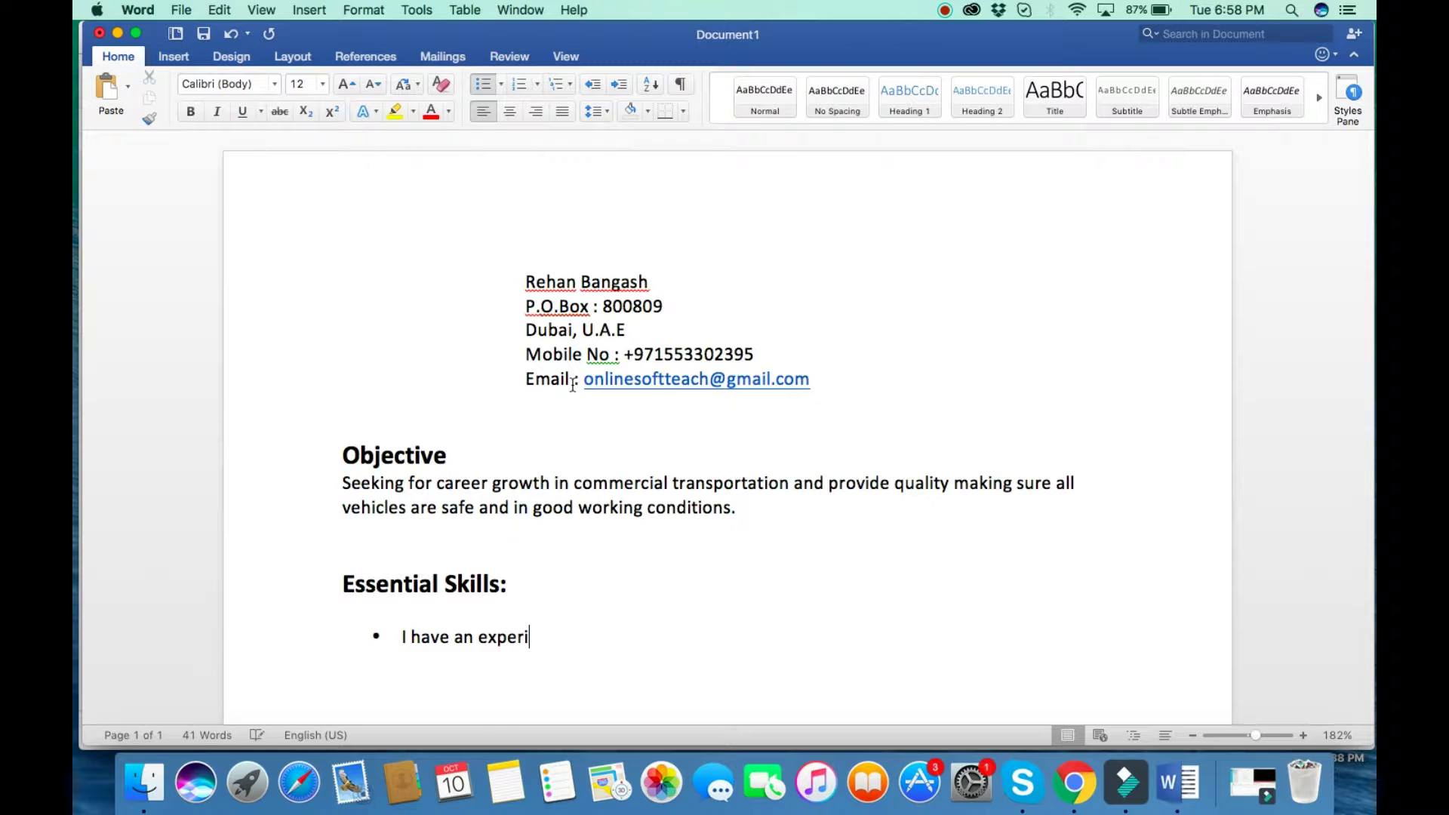
key(BackSpace)
text(ence all kind of )
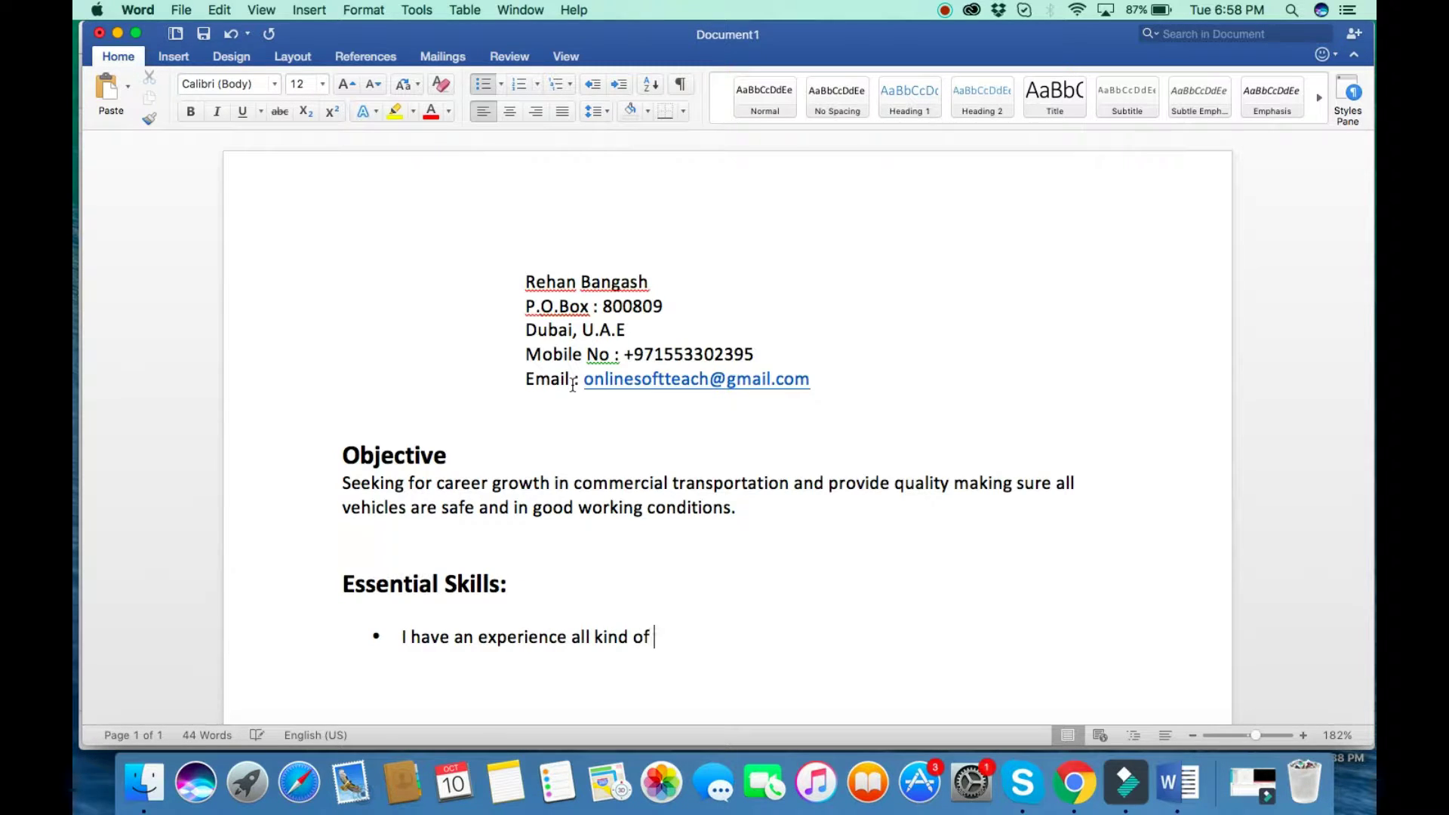
text(professional driv)
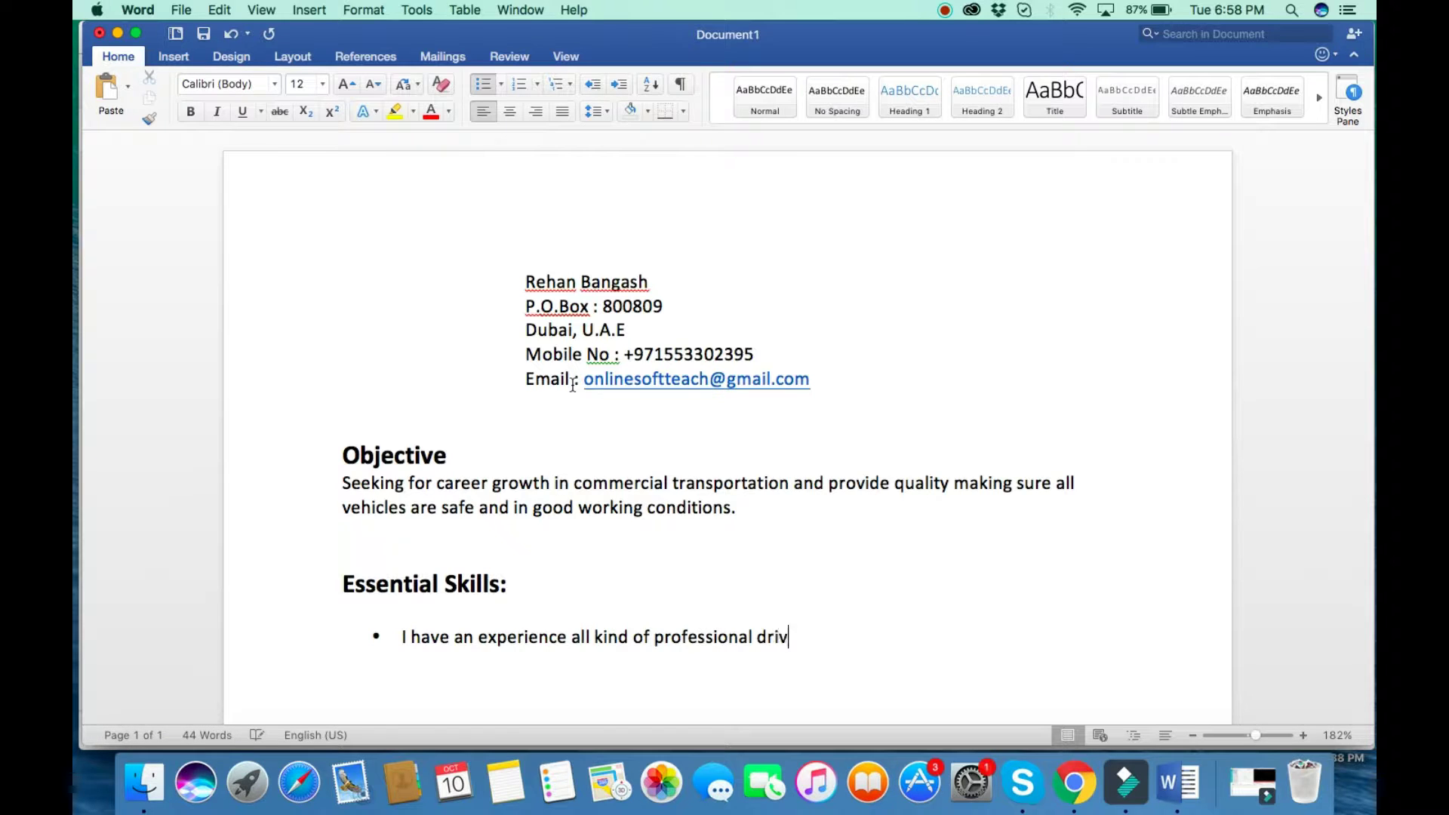
text(ing experienc)
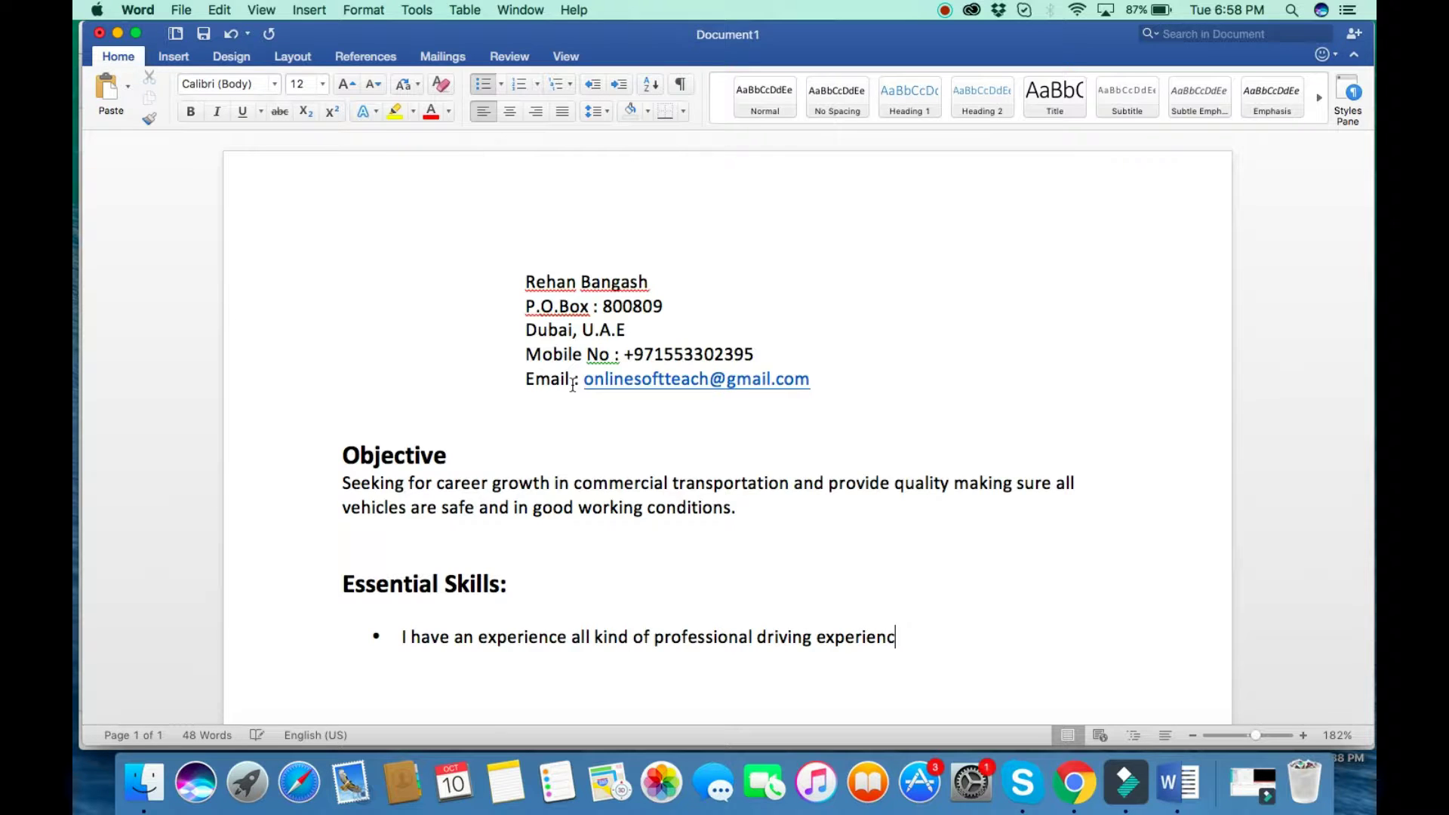
text(e in driving passenger)
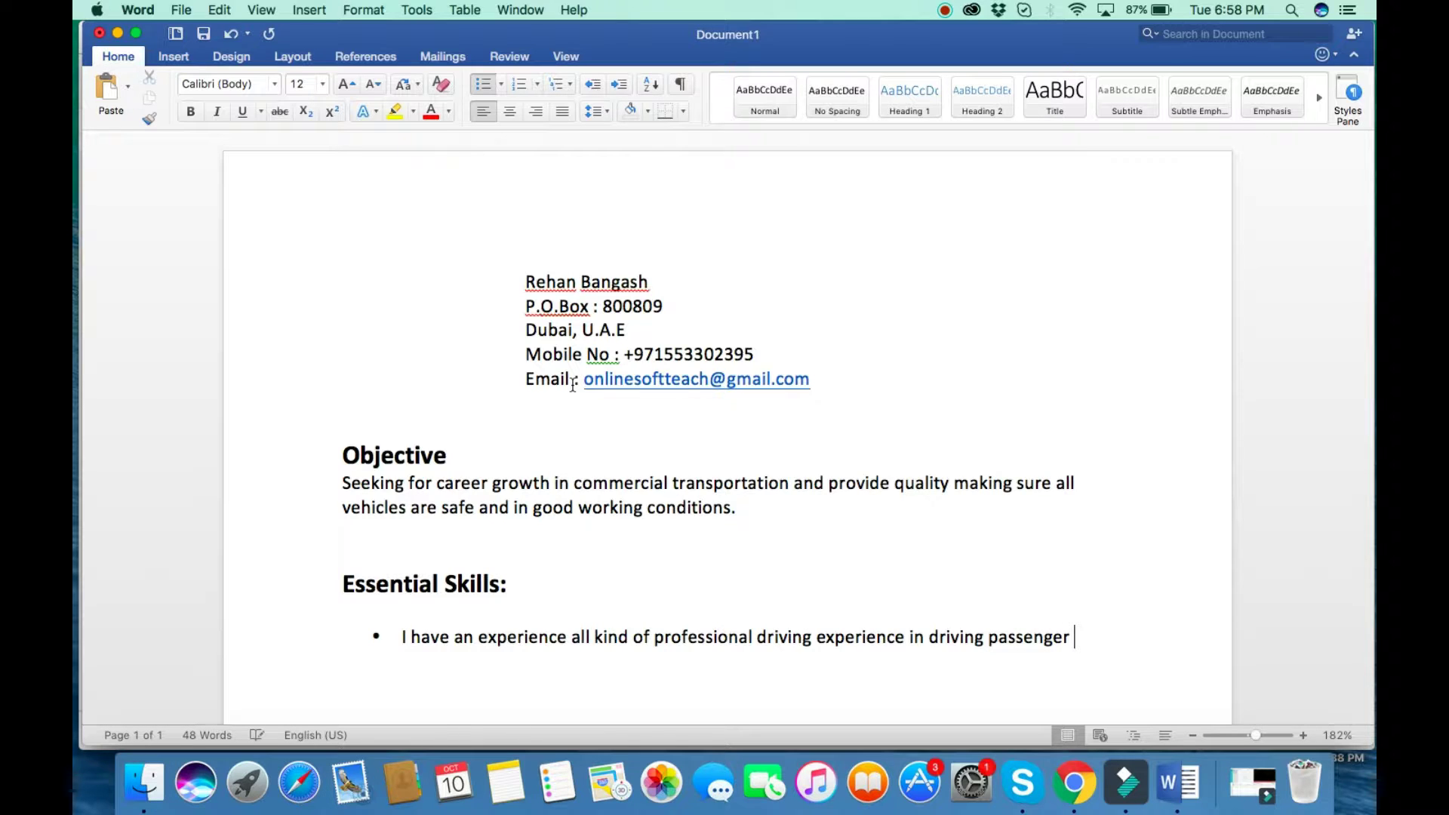
text( vehicles.)
Add a second bullet on knowledge of Dubai streets, landmarks and the other U.A.E emirates.
key(Return)
text(Goog)
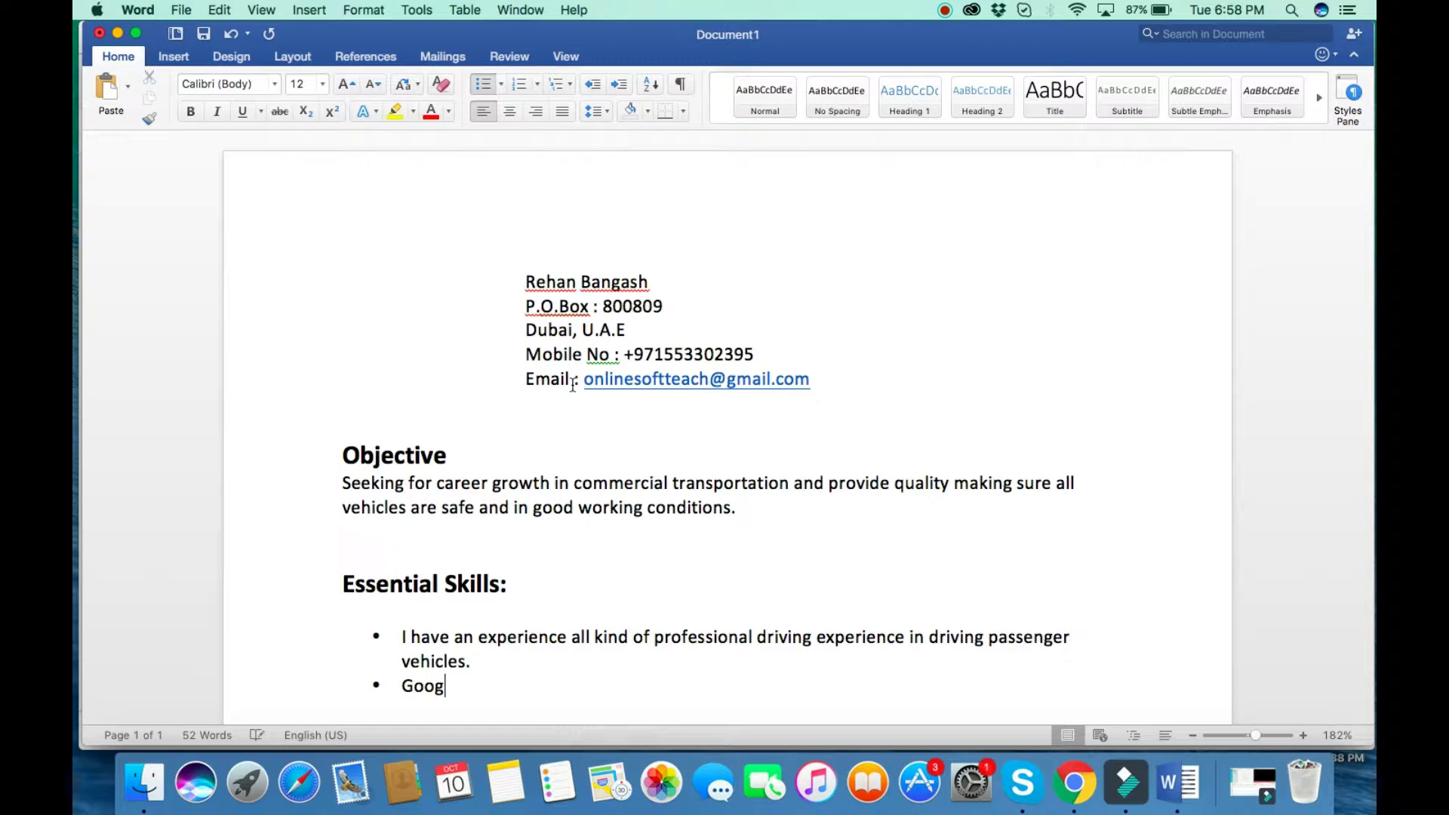
key(BackSpace)
text(d knowledge of strr)
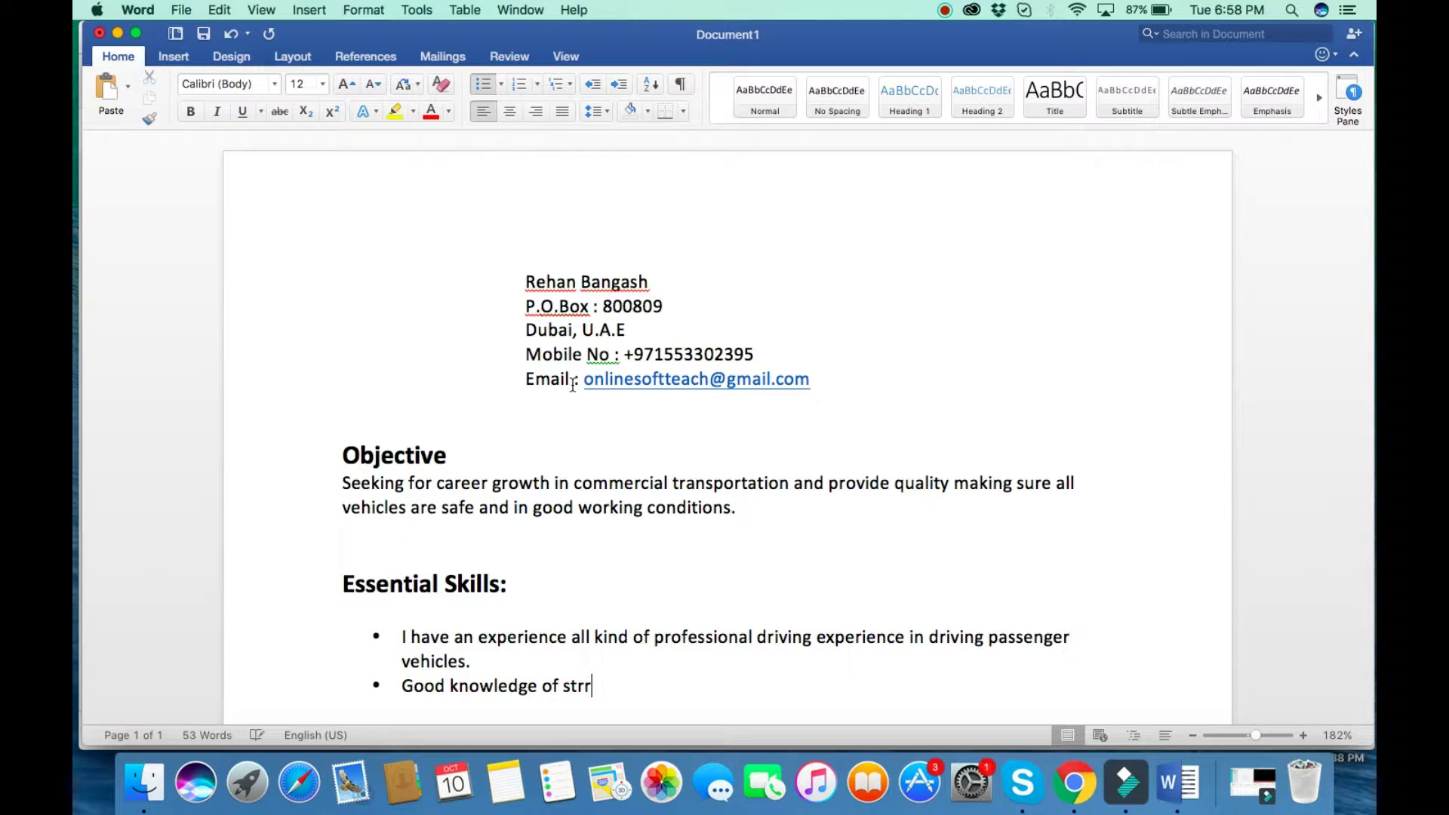
key(BackSpace)
text(eets and landmark lo)
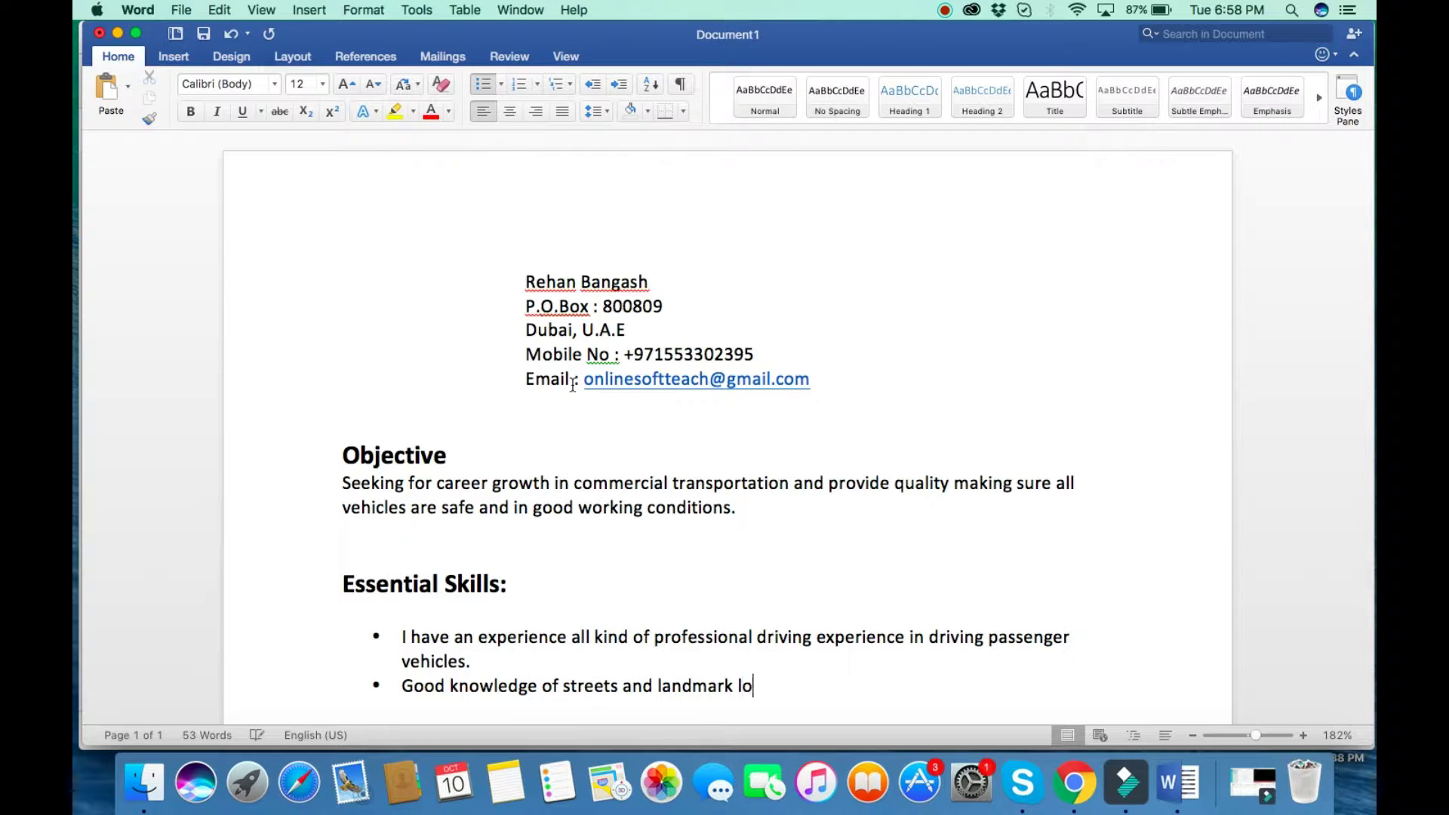
text(cations of )
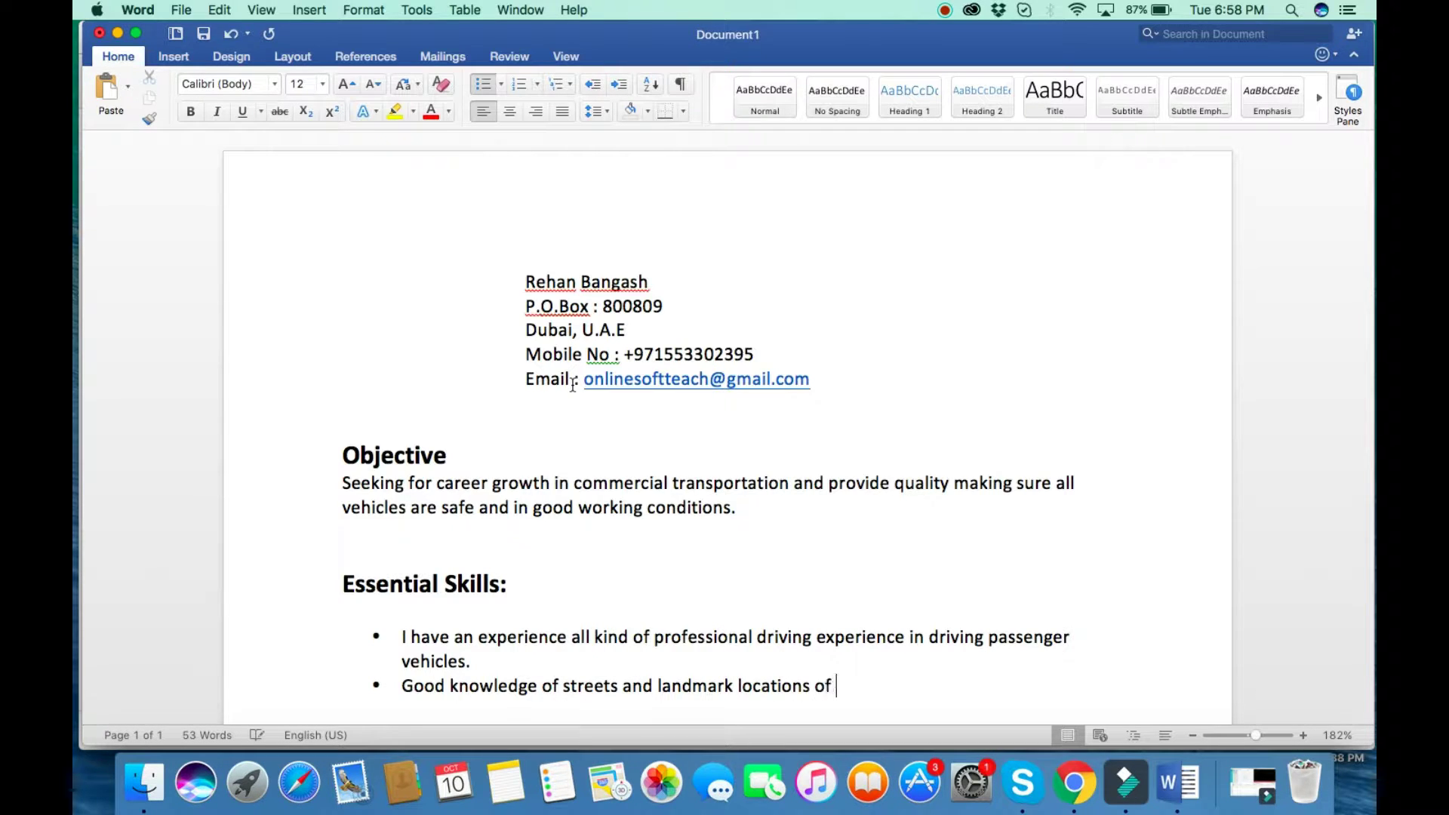
text(prominent buildi)
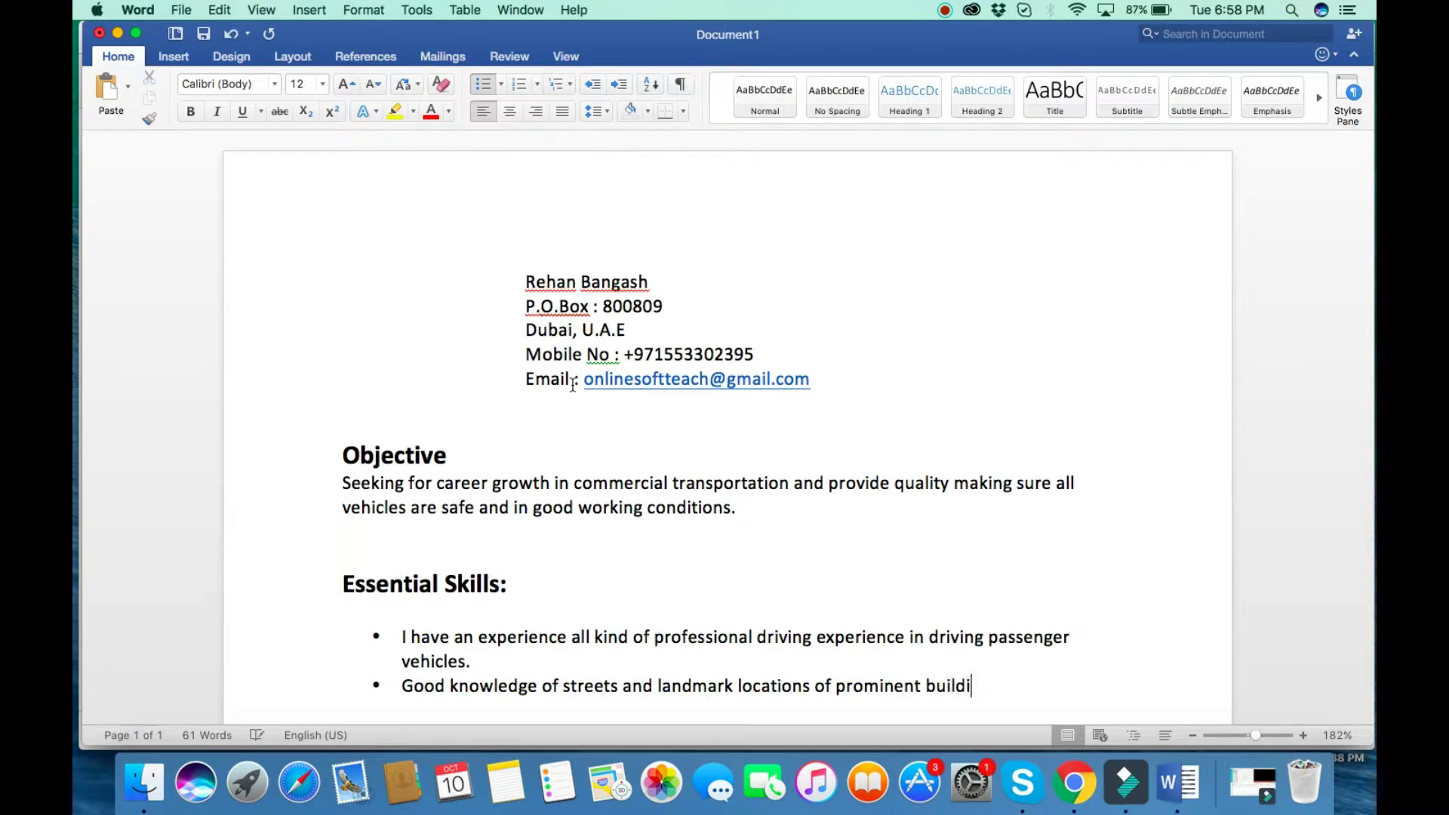
text(ngs in Dubai and with )
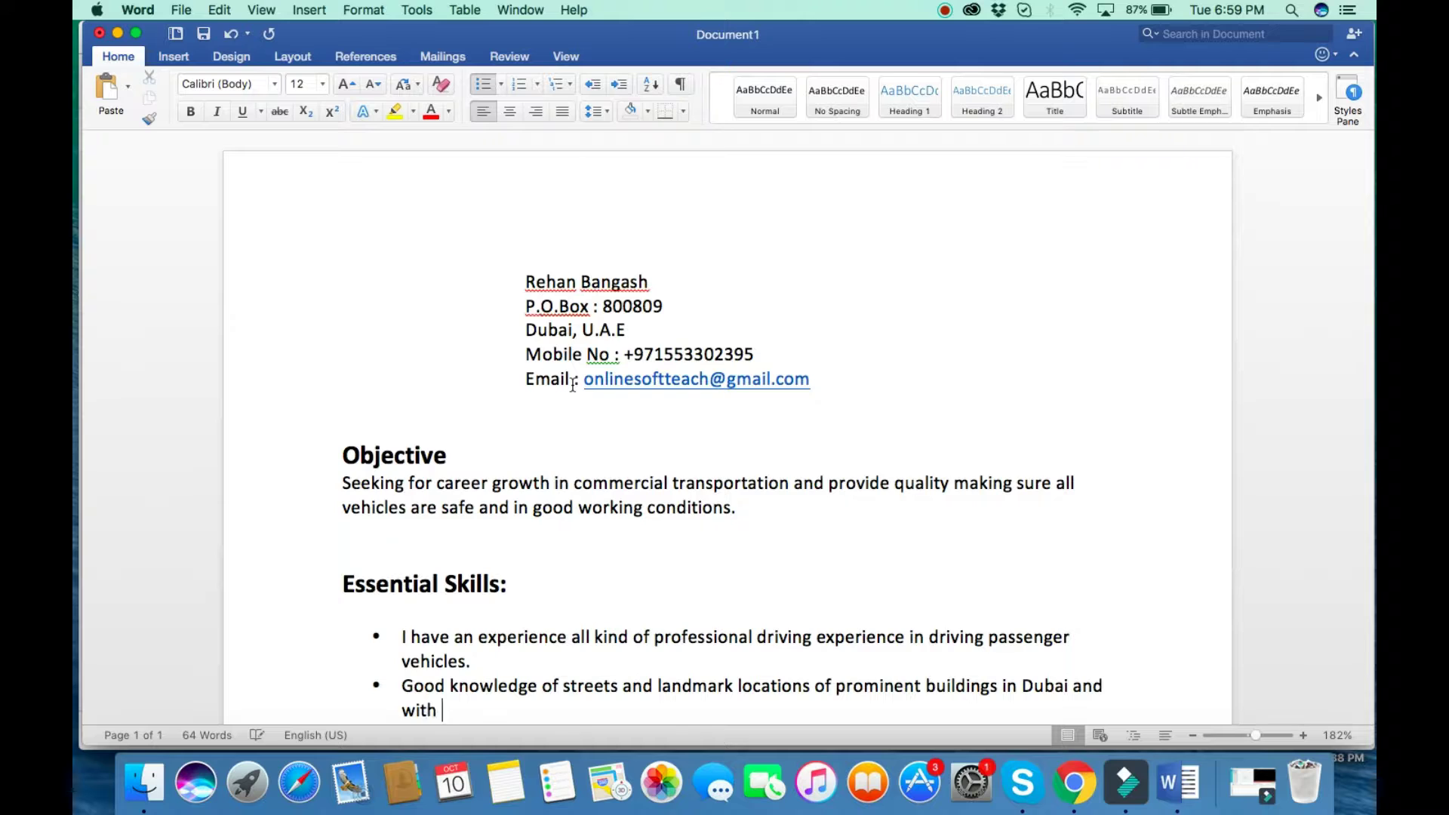
text(a ger)
text(neral )
text(know)
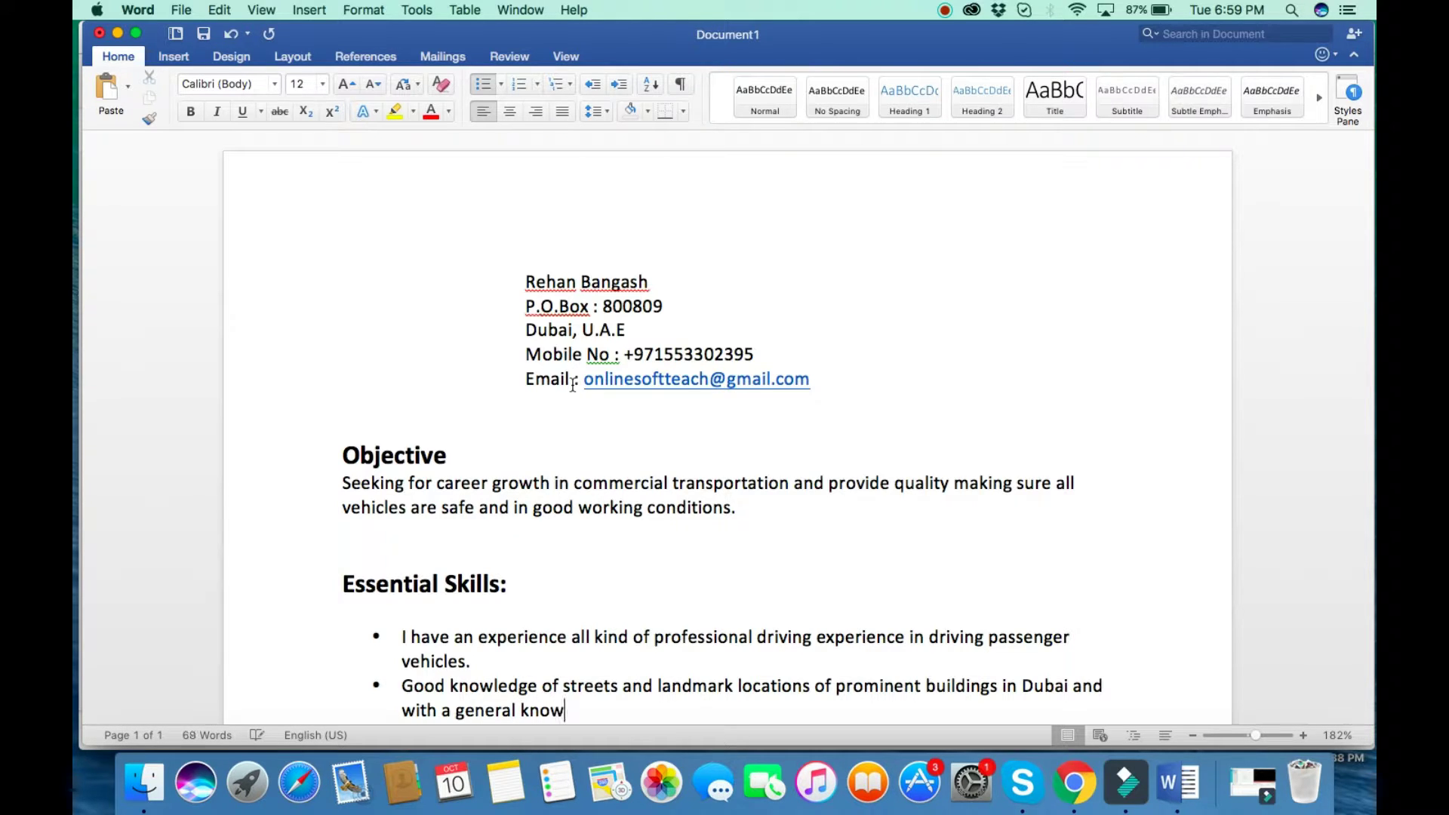
text(ledge of th)
key(BackSpace)
key(BackSpace)
text(other )
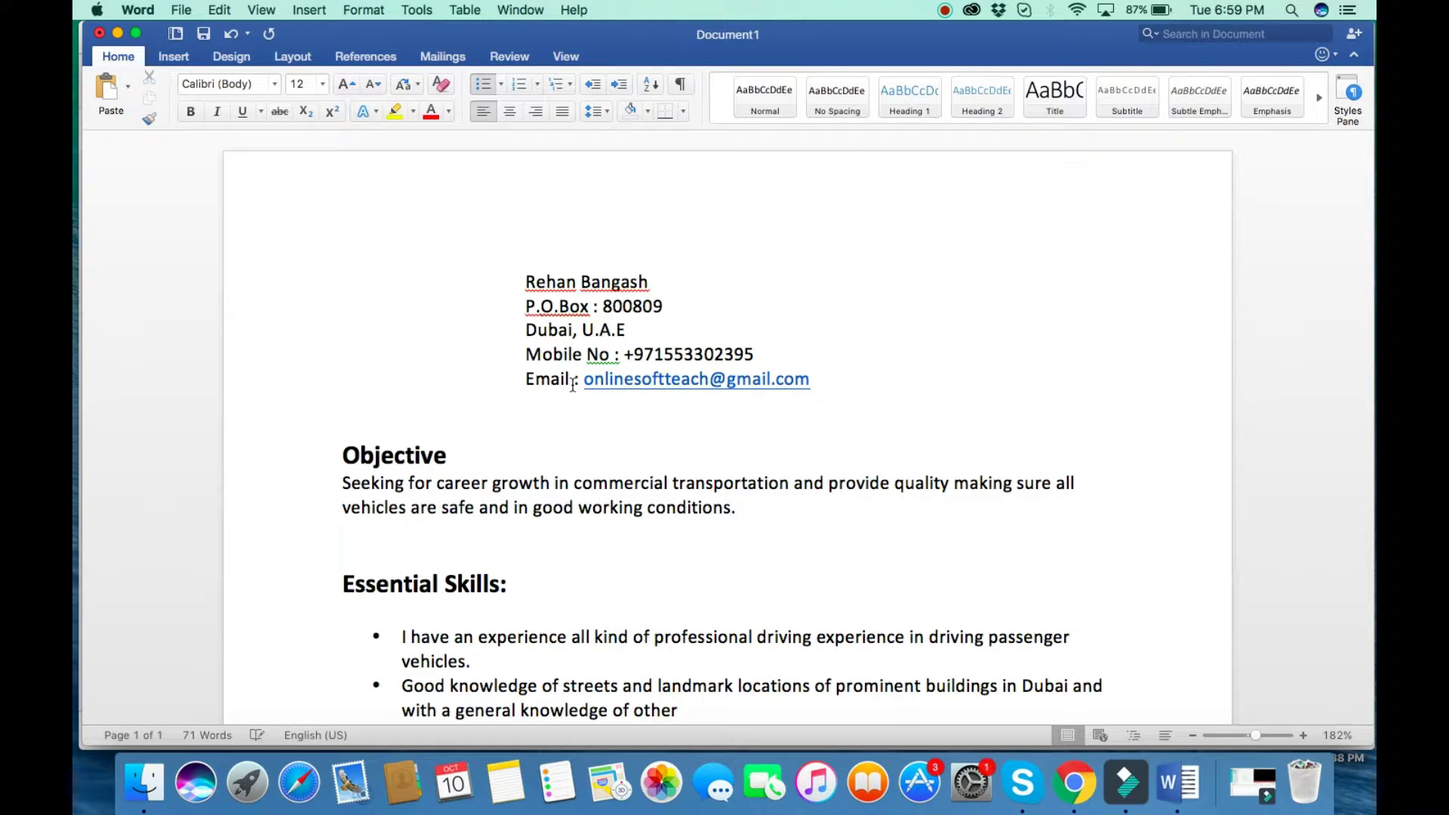
text(emirates in the )
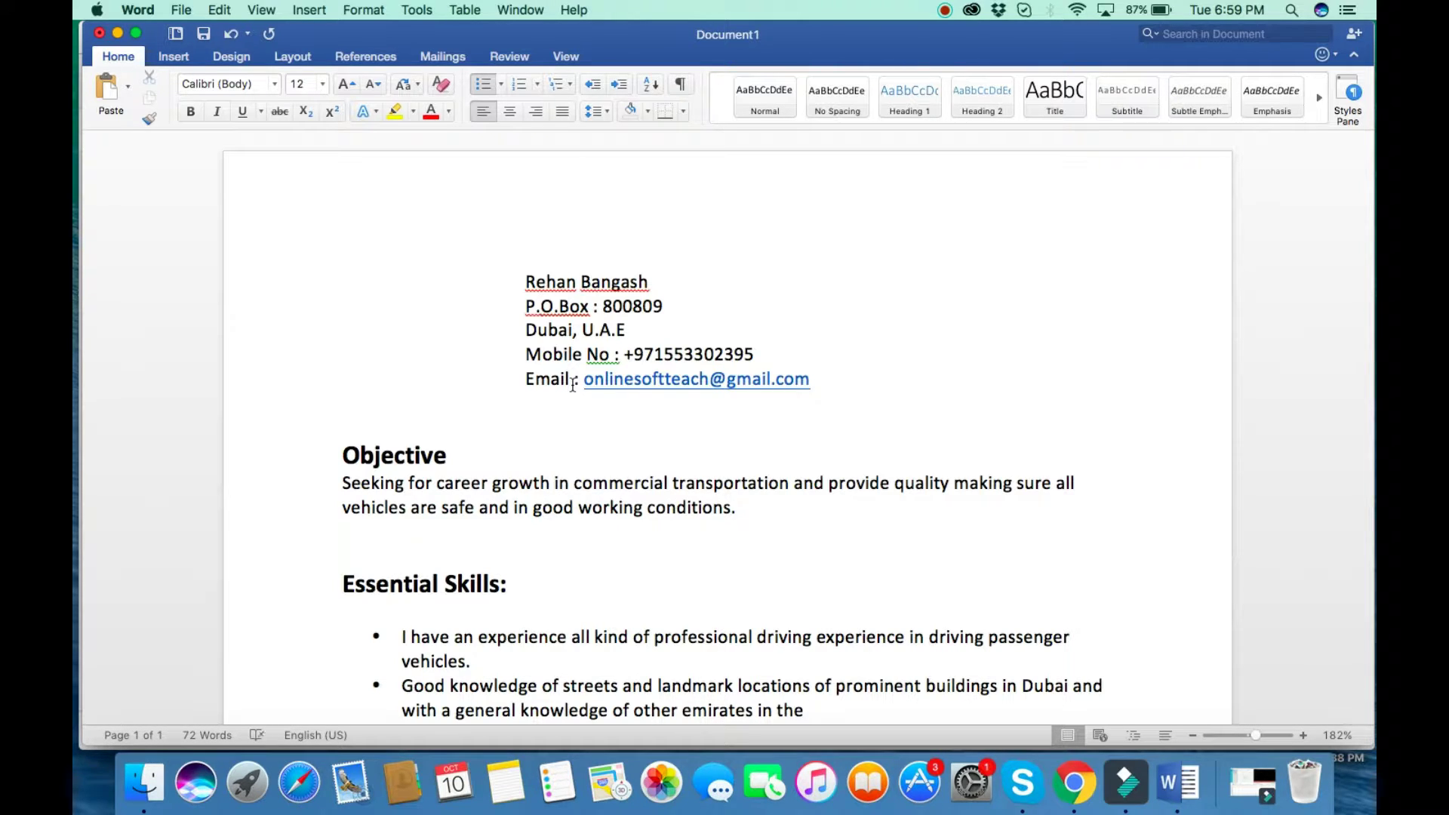
text(U.A.E)
Add bullets 'Skilled in driving various types of vehicles' and 'Strict follower of all the traffic rules.', adding missing periods.
key(Return)
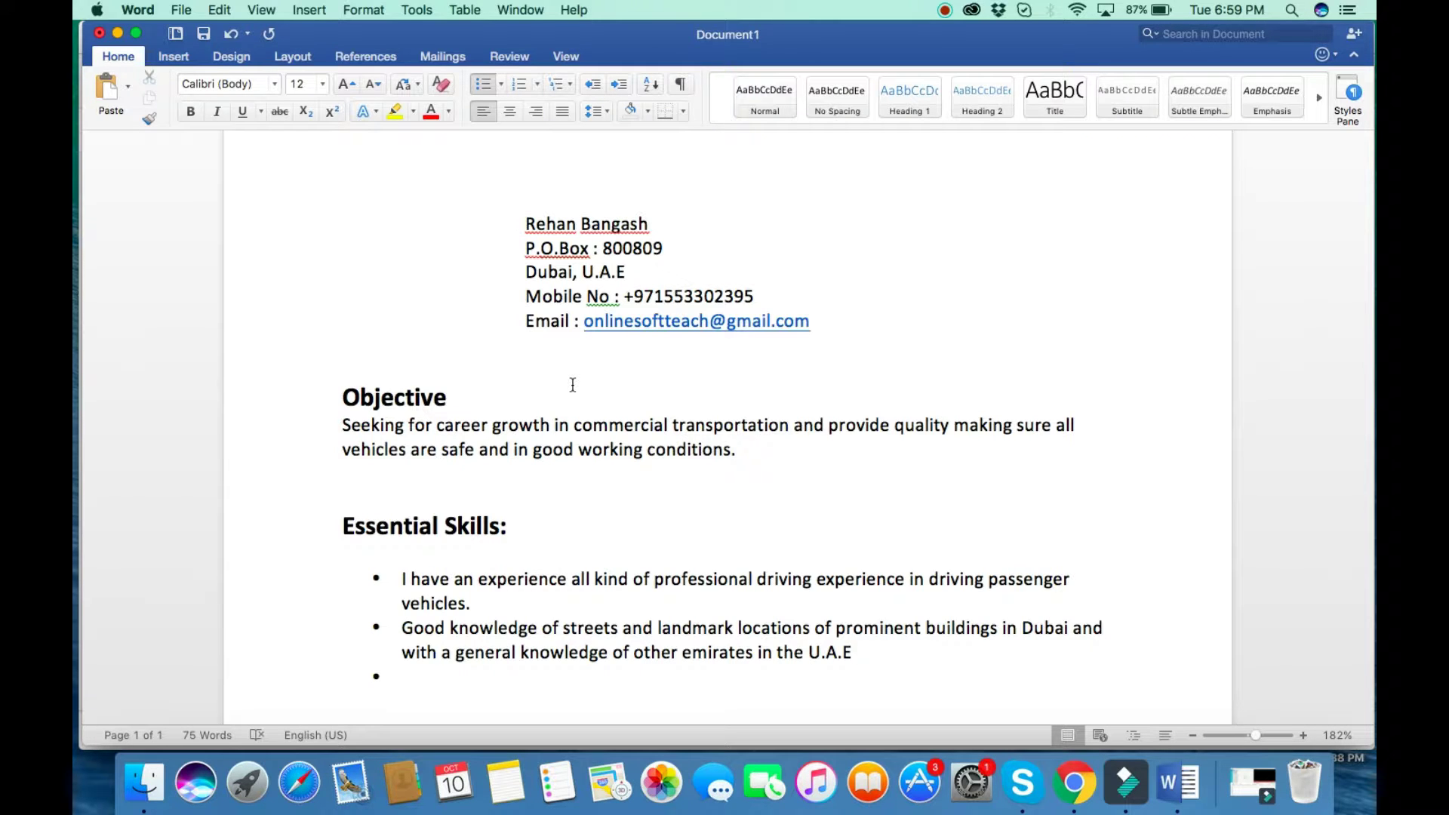
text(Skilled in driving va)
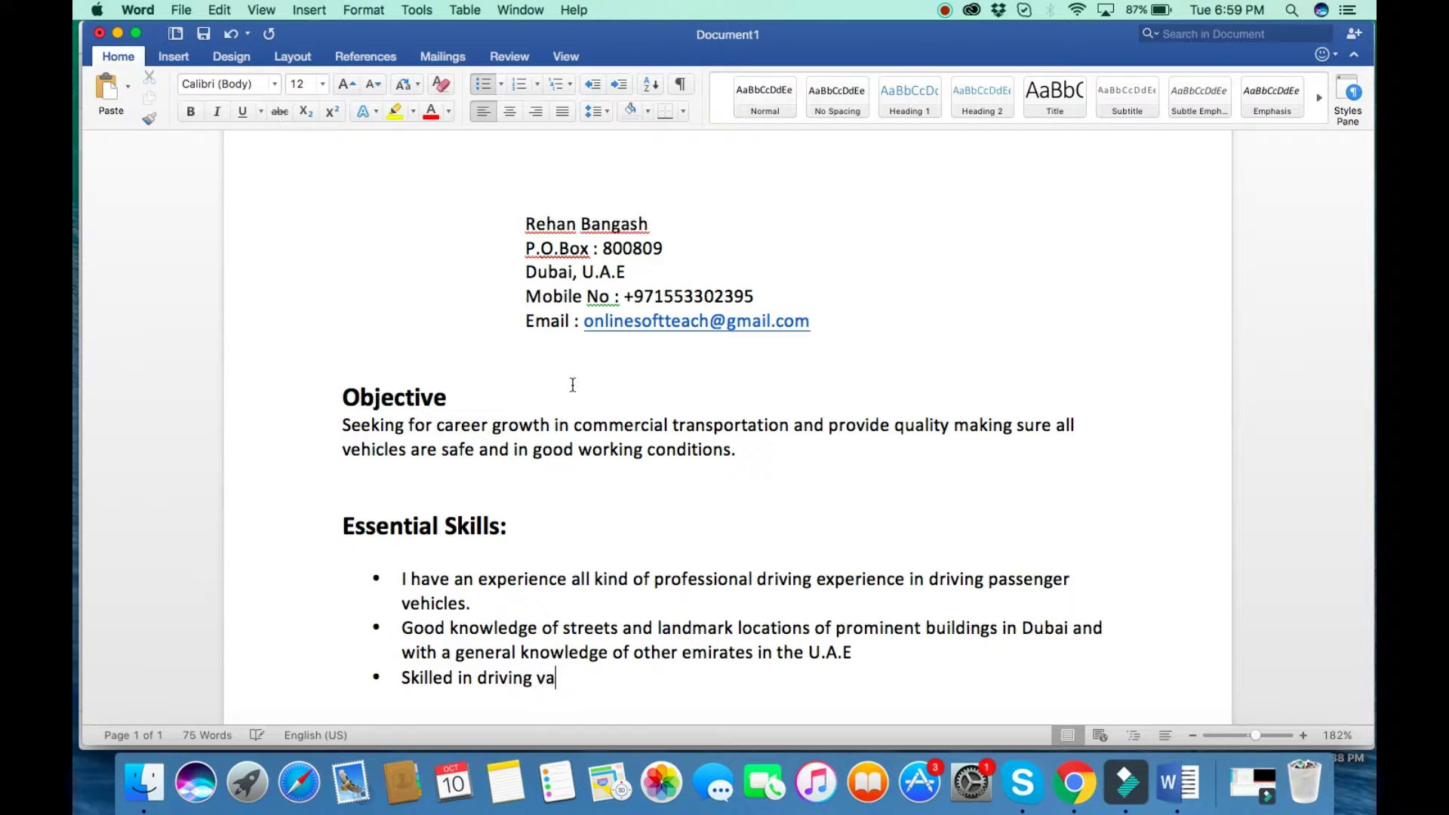
text(rious types of )
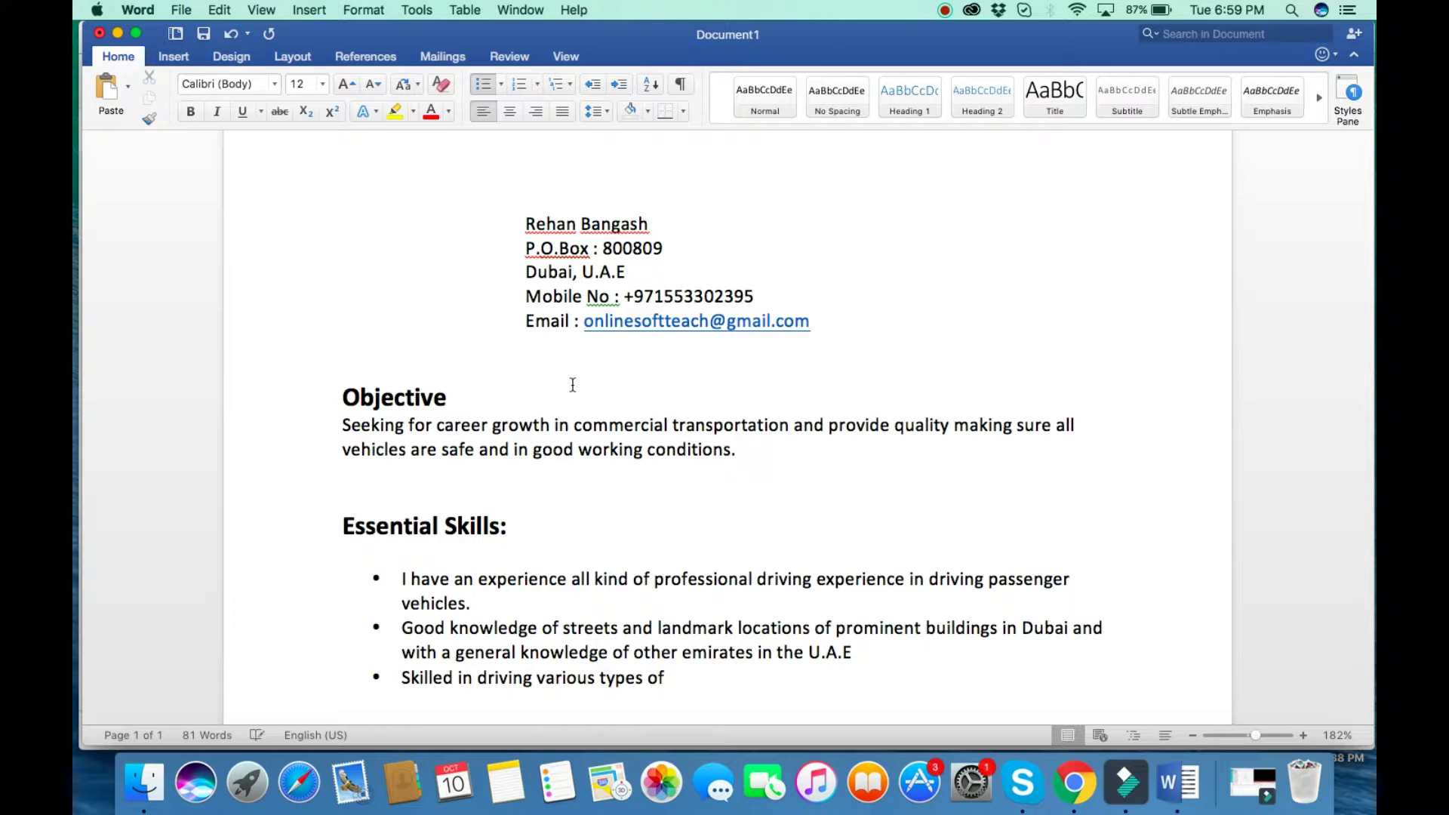
text(vehicles)
scroll(573, 385, down, 5)
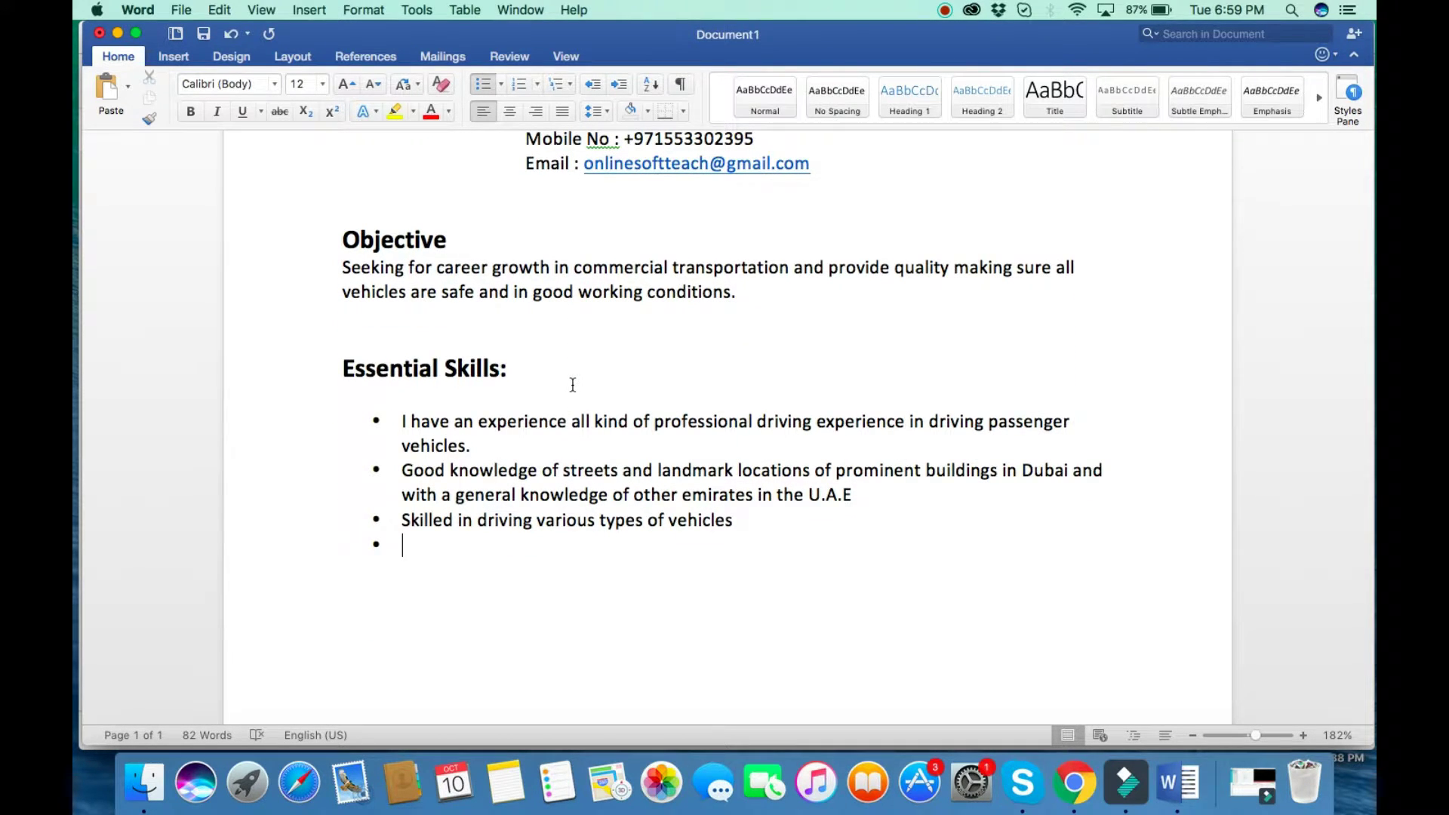
text(Strict followe)
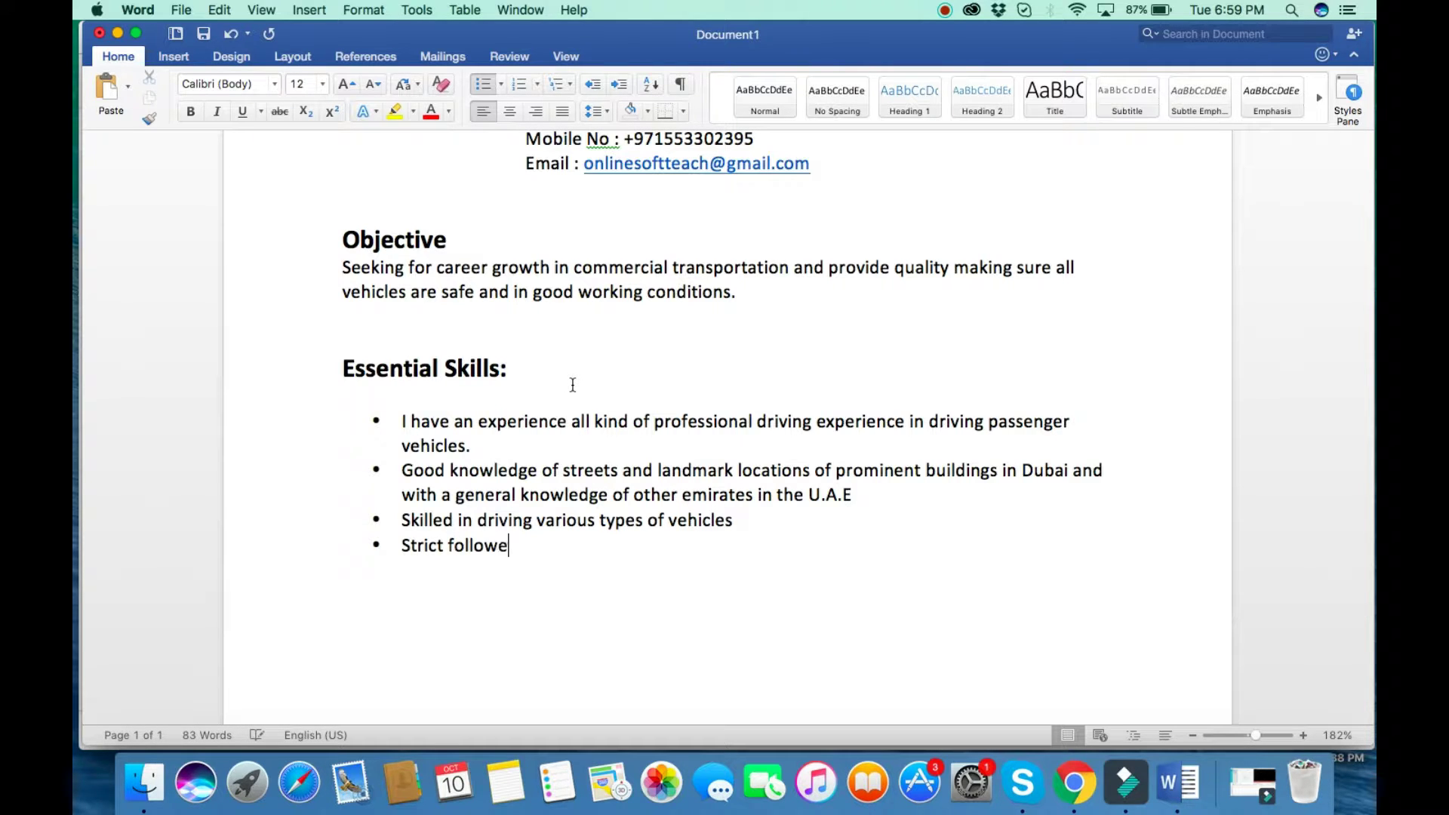
text(r of all the traffic rules)
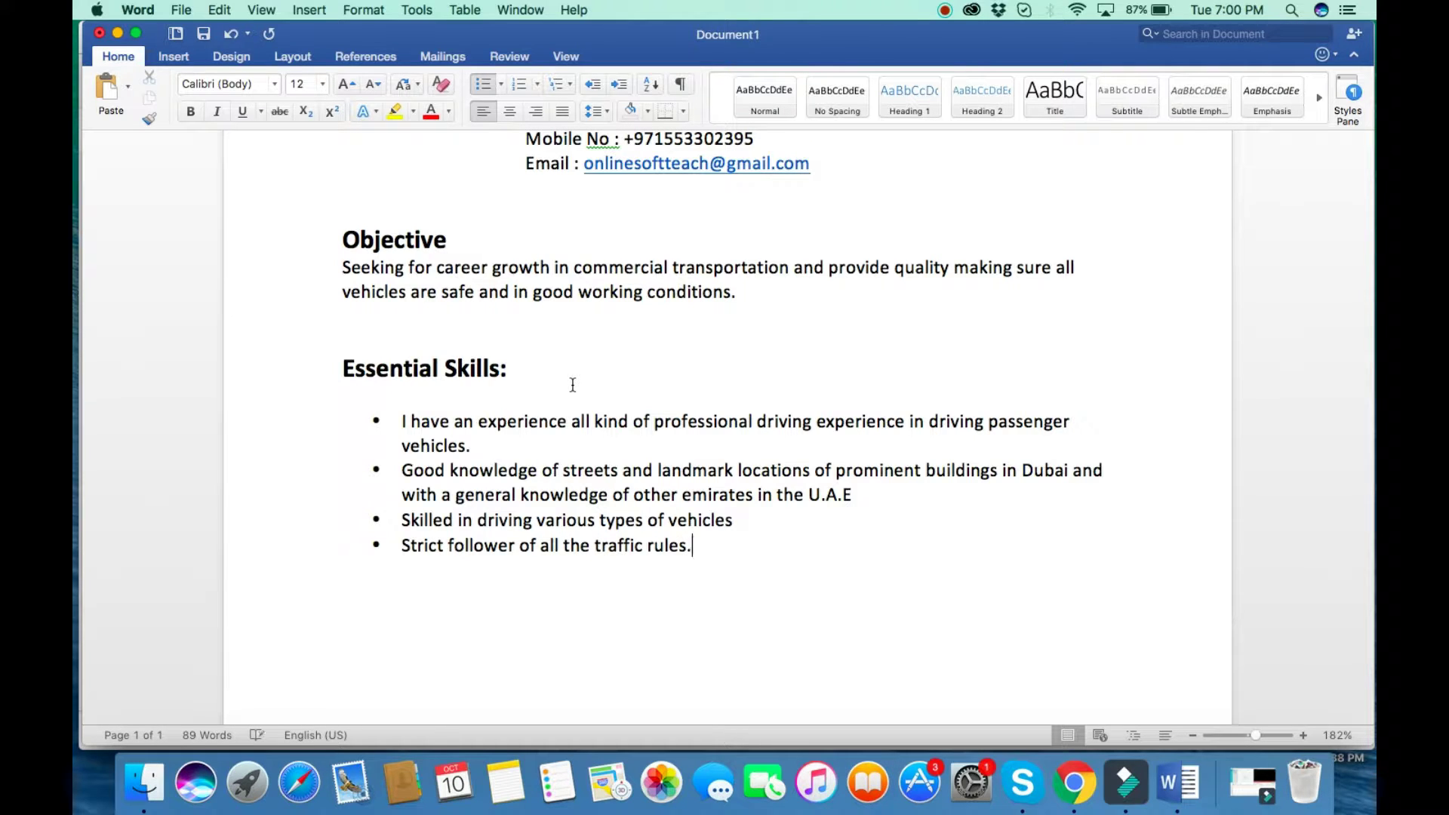
text(.)
key(Return)
click(733, 520)
text(.)
click(869, 501)
text(.)
Add the bullet 'Ability to deliver the goods or equipment on time' and end the list.
click(420, 571)
text(Ability to devl)
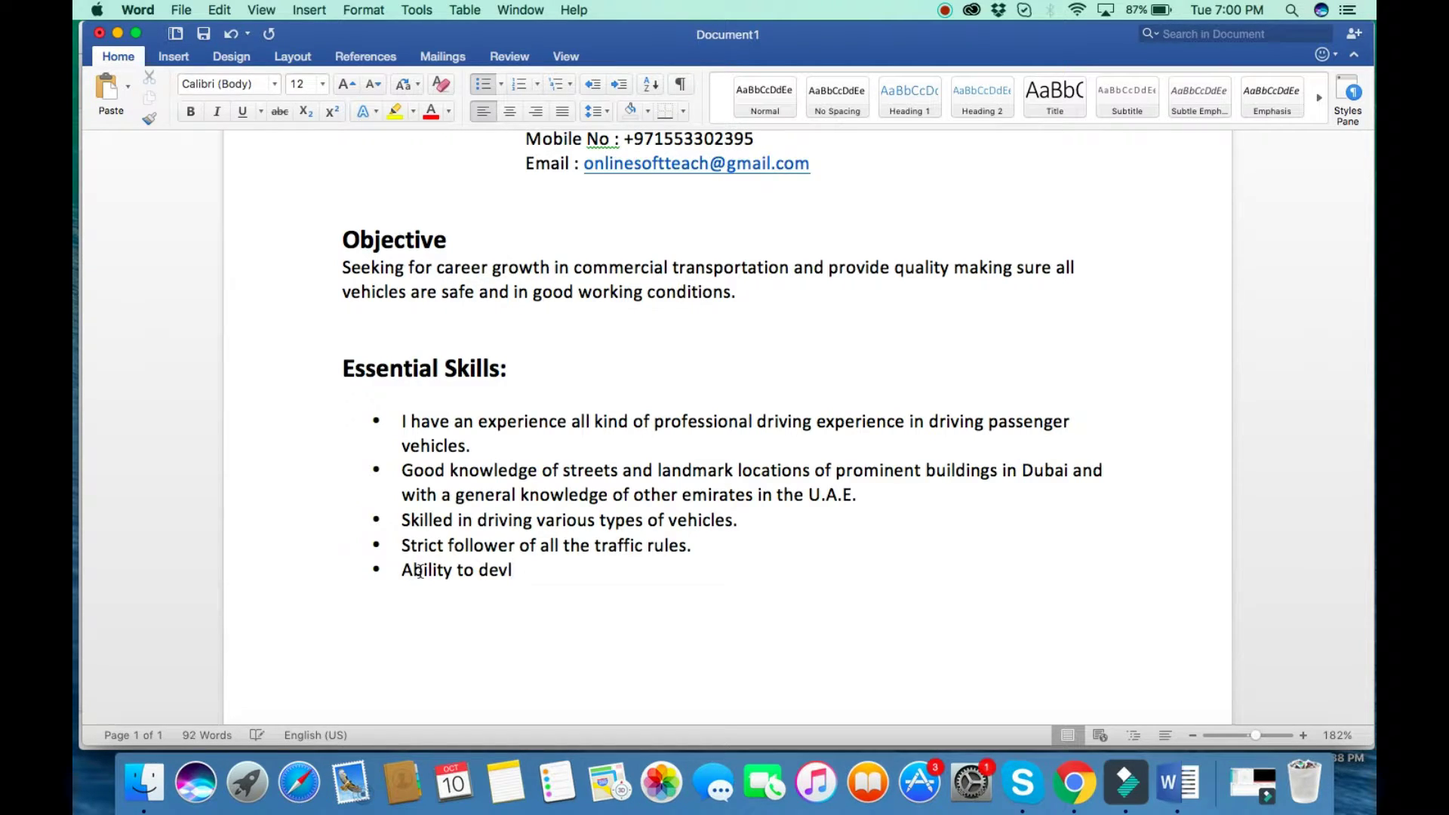
key(BackSpace)
text(li)
text(ver )
text(the )
text(g)
key(BackSpace)
text(goods)
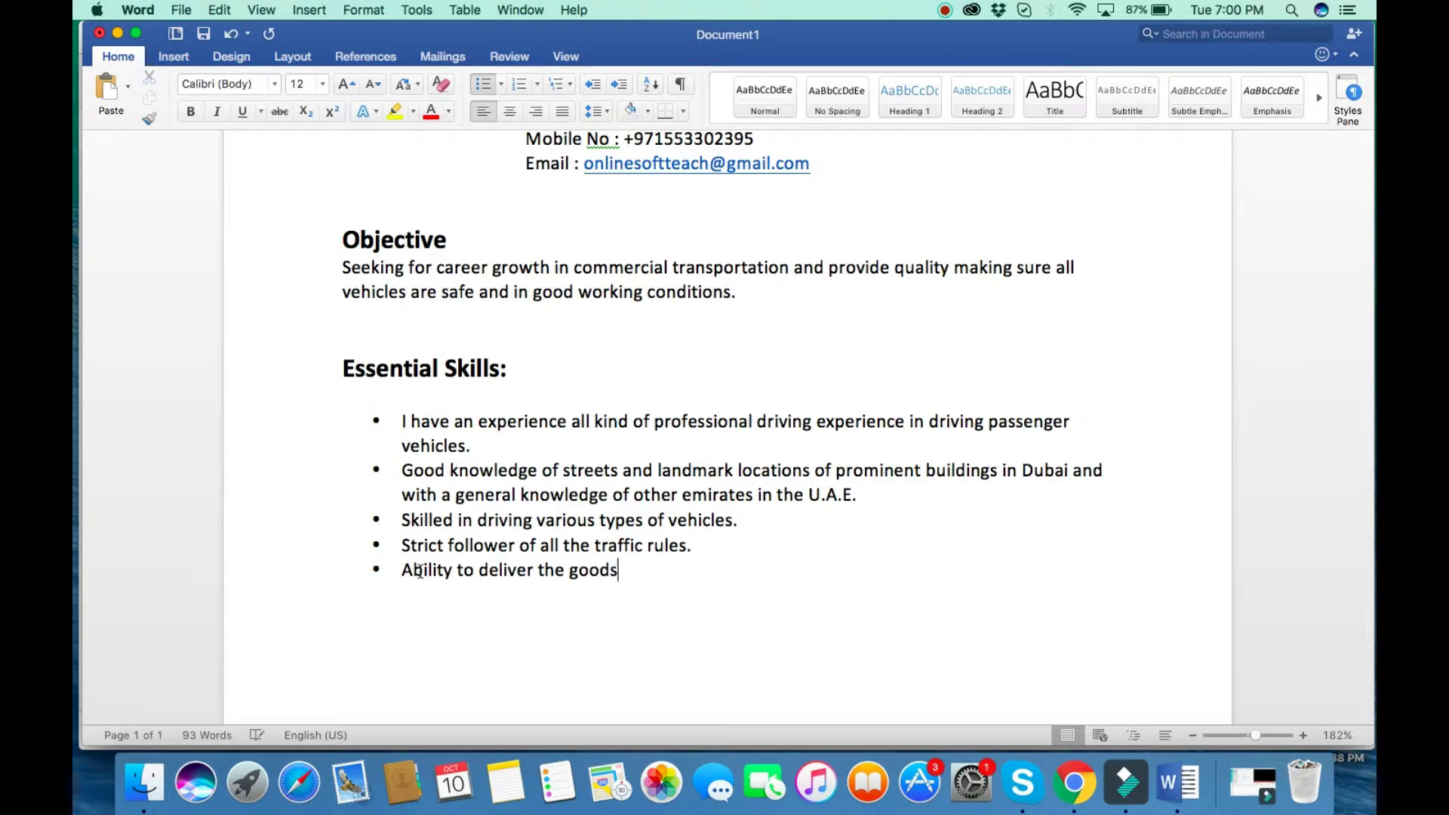
text( or the equipment o)
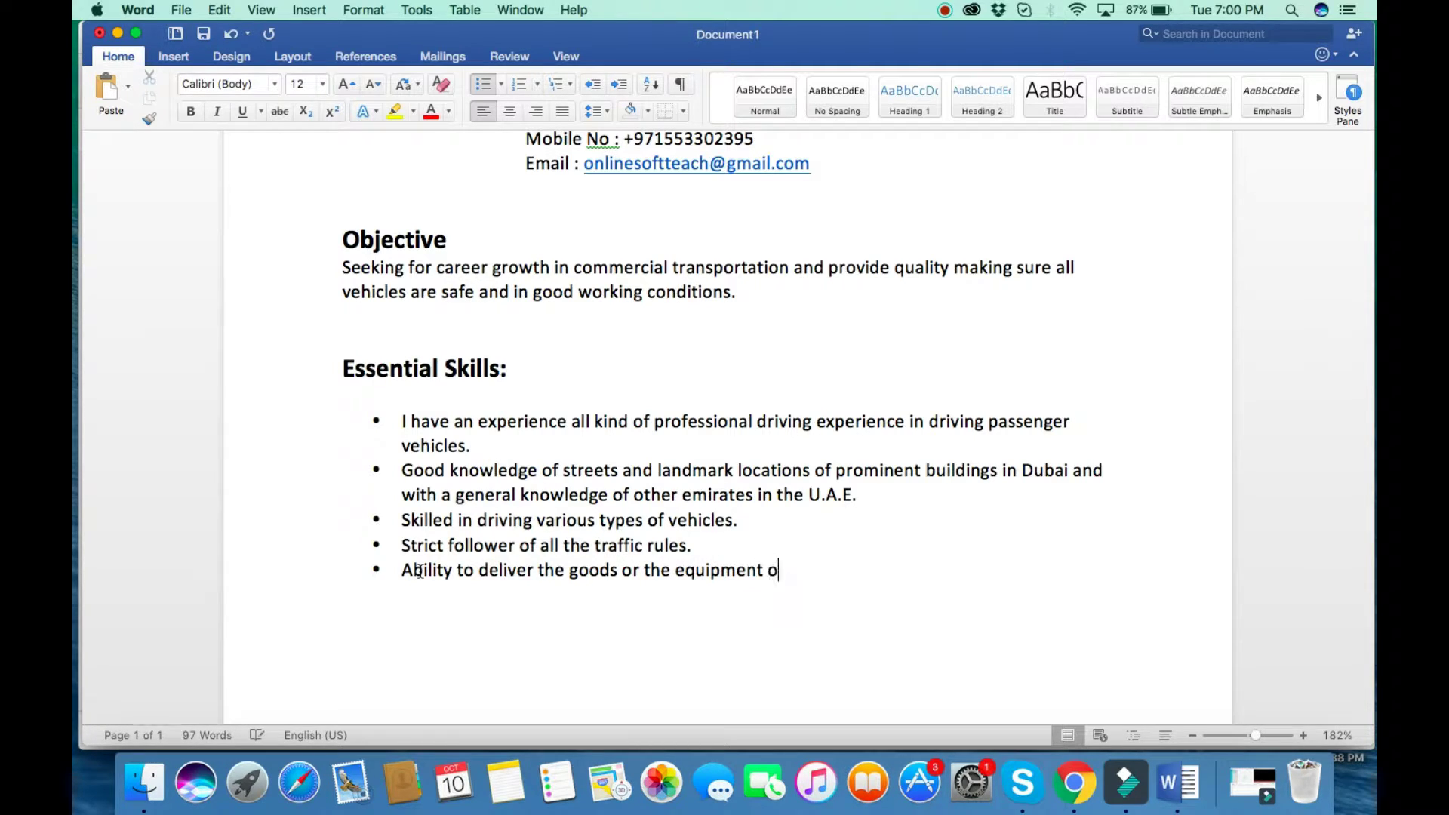
text(n time)
key(Return)
key(Return)
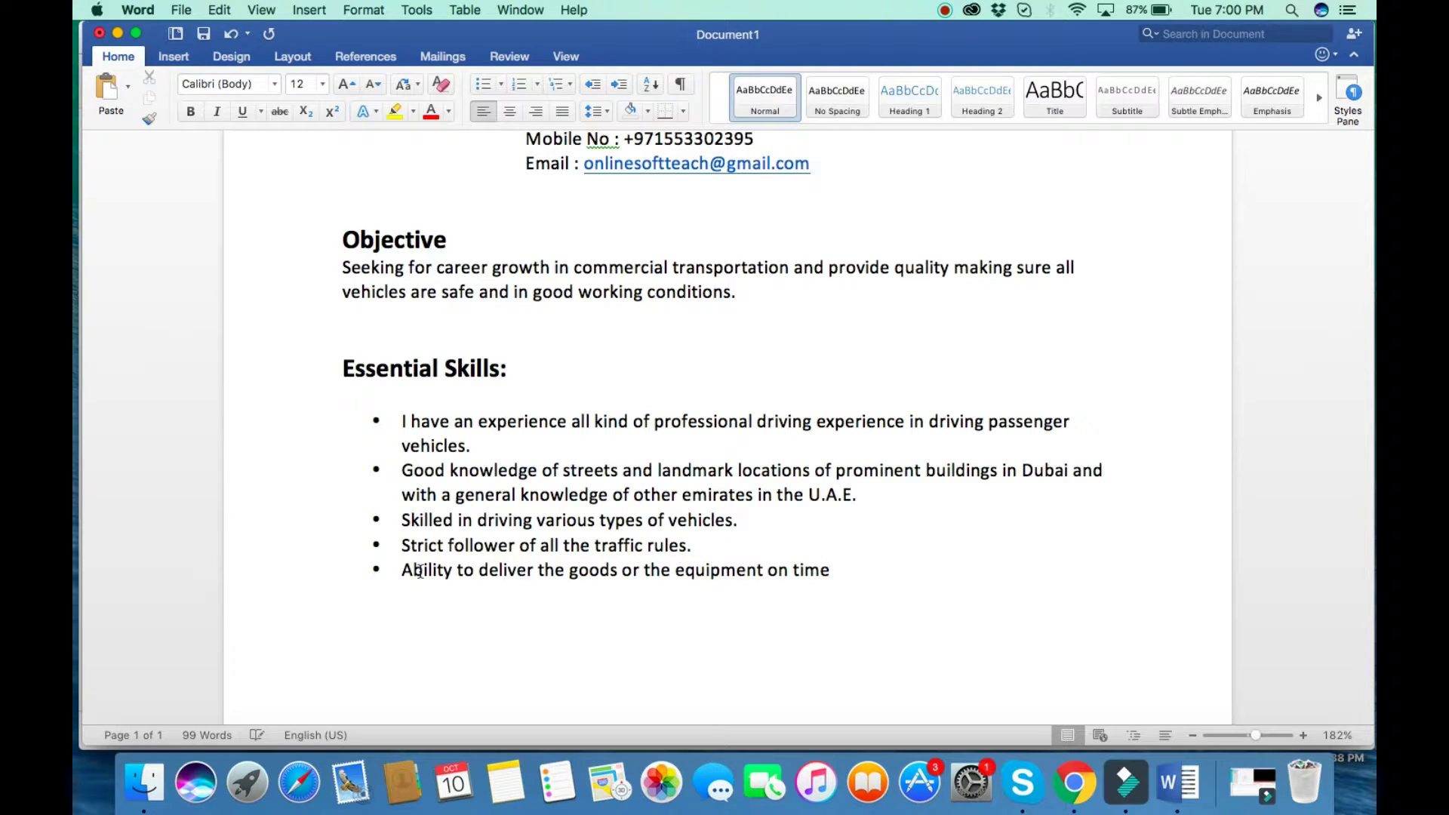
Type 'Employment History', correct 'Emplyment' to 'Employment', and format it bold at 16 pt.
text(Emp)
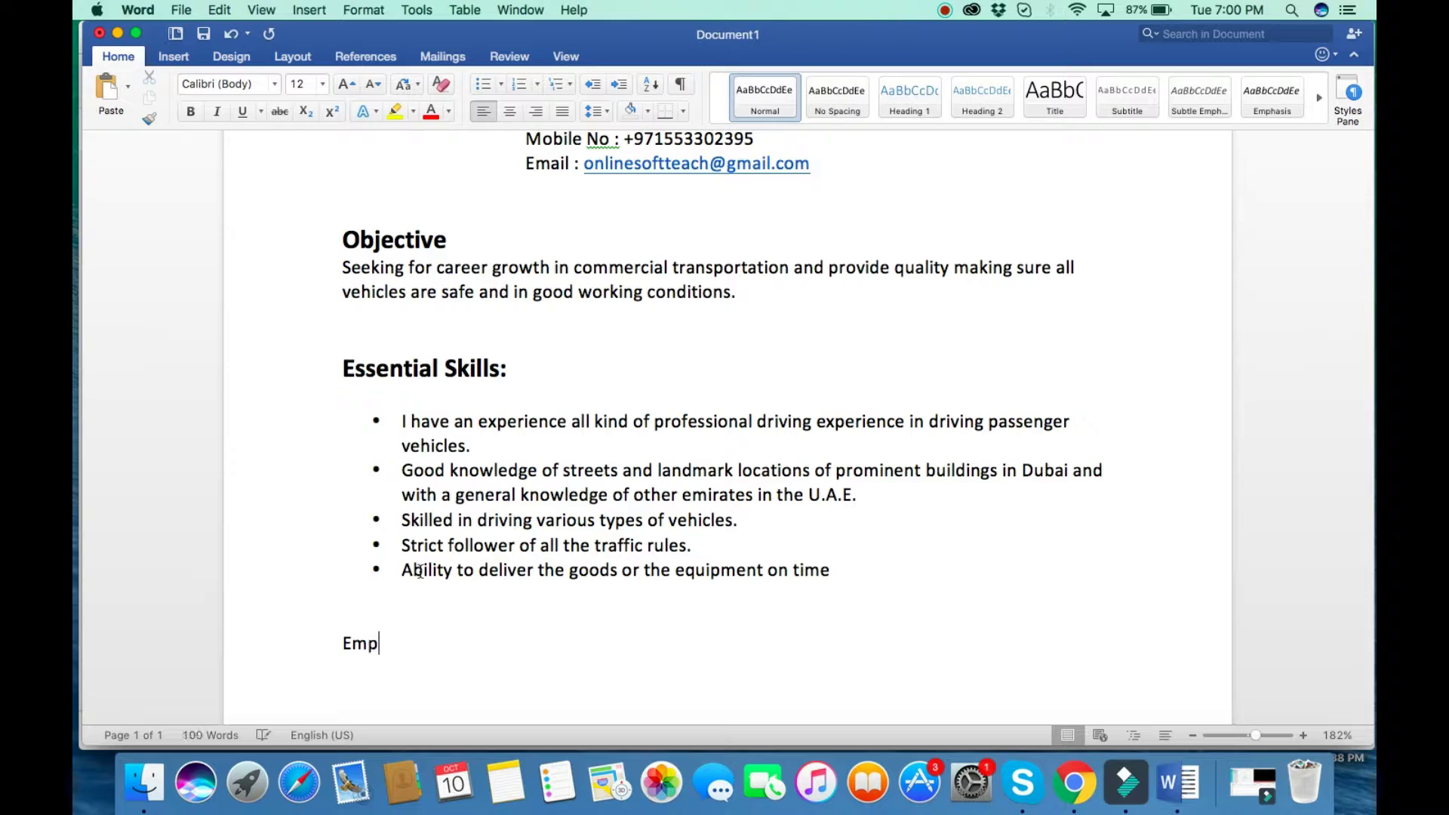
text(lyment History)
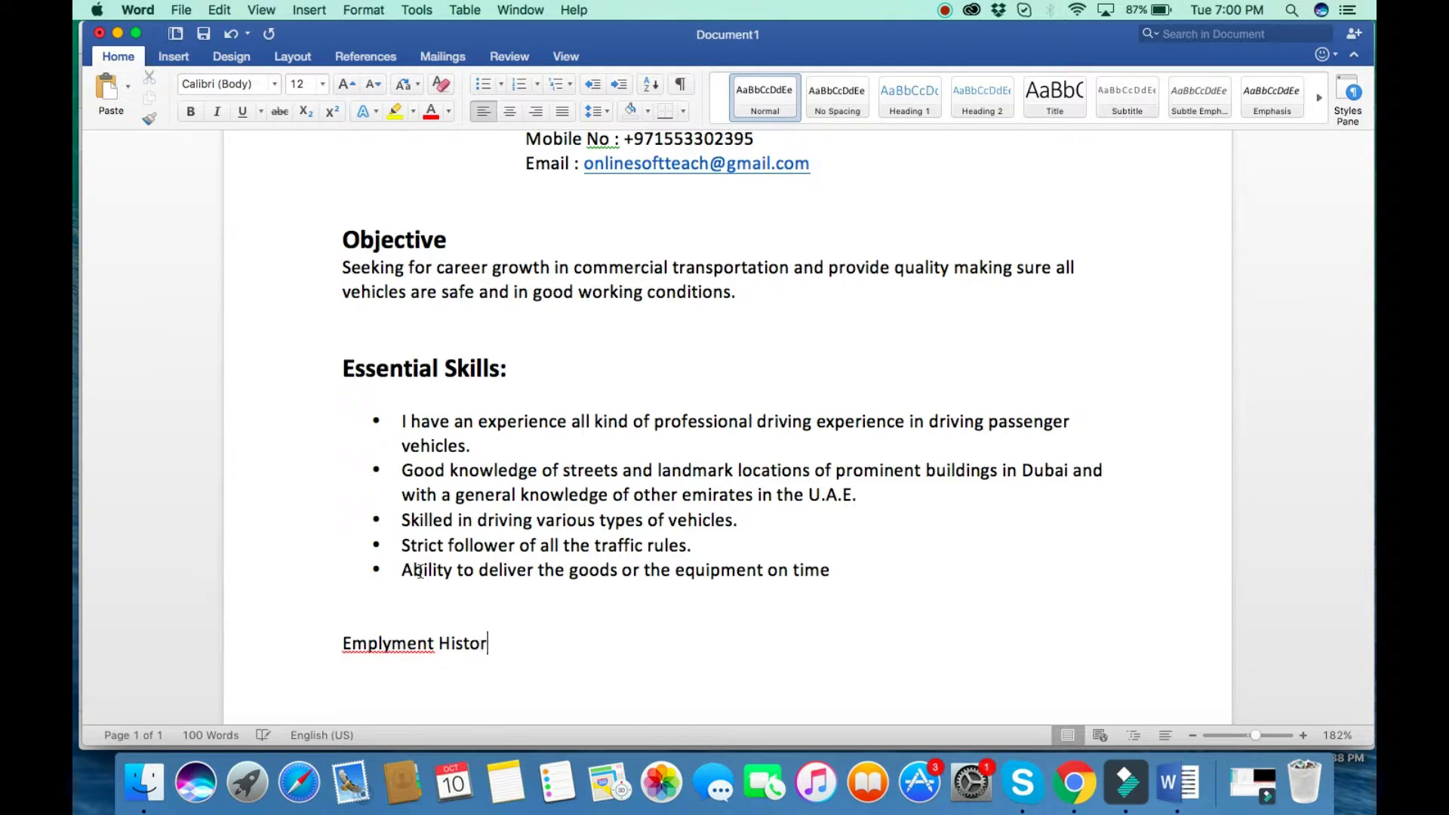
right_click(390, 640)
click(540, 663)
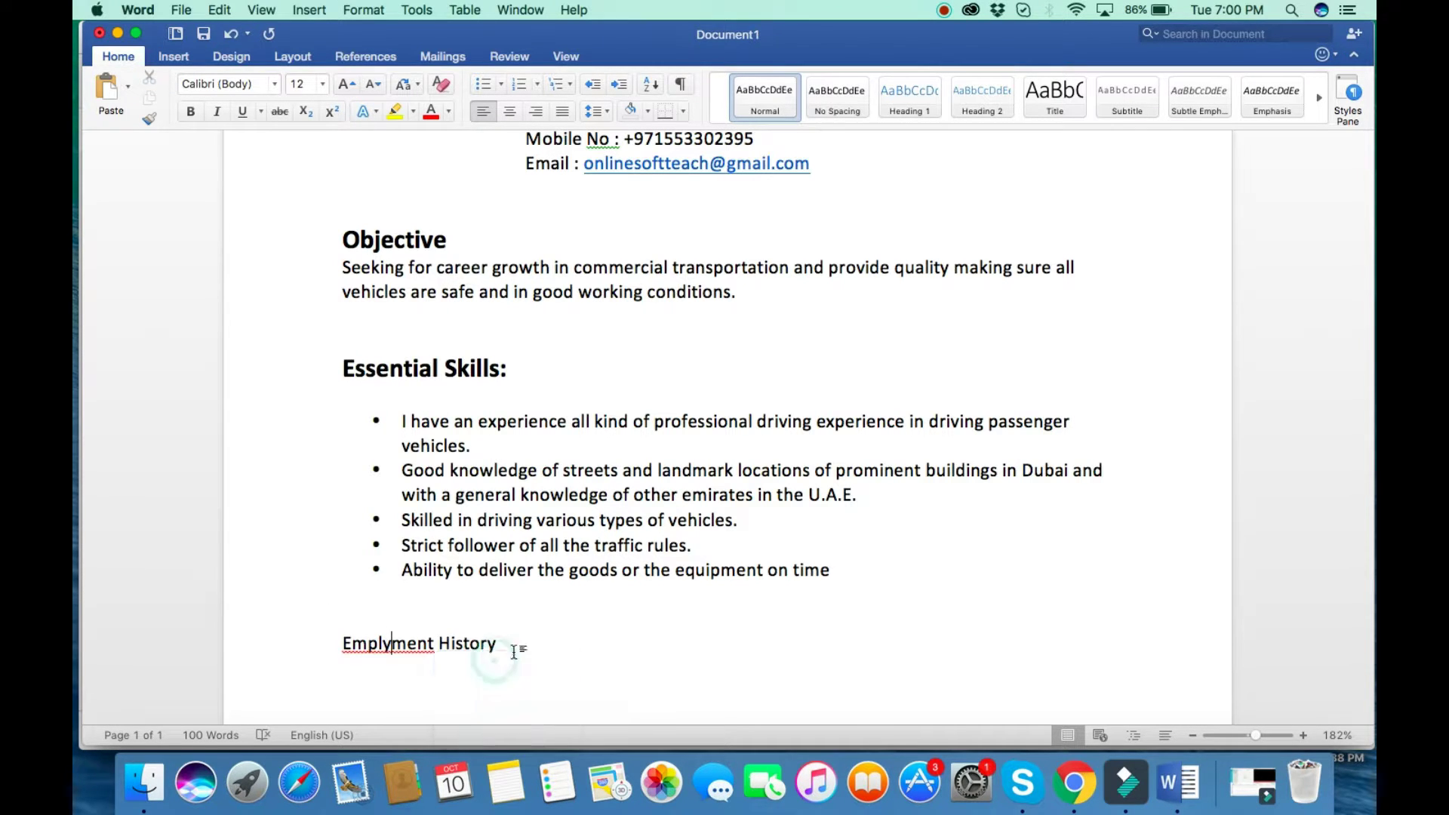
triple_click(528, 647)
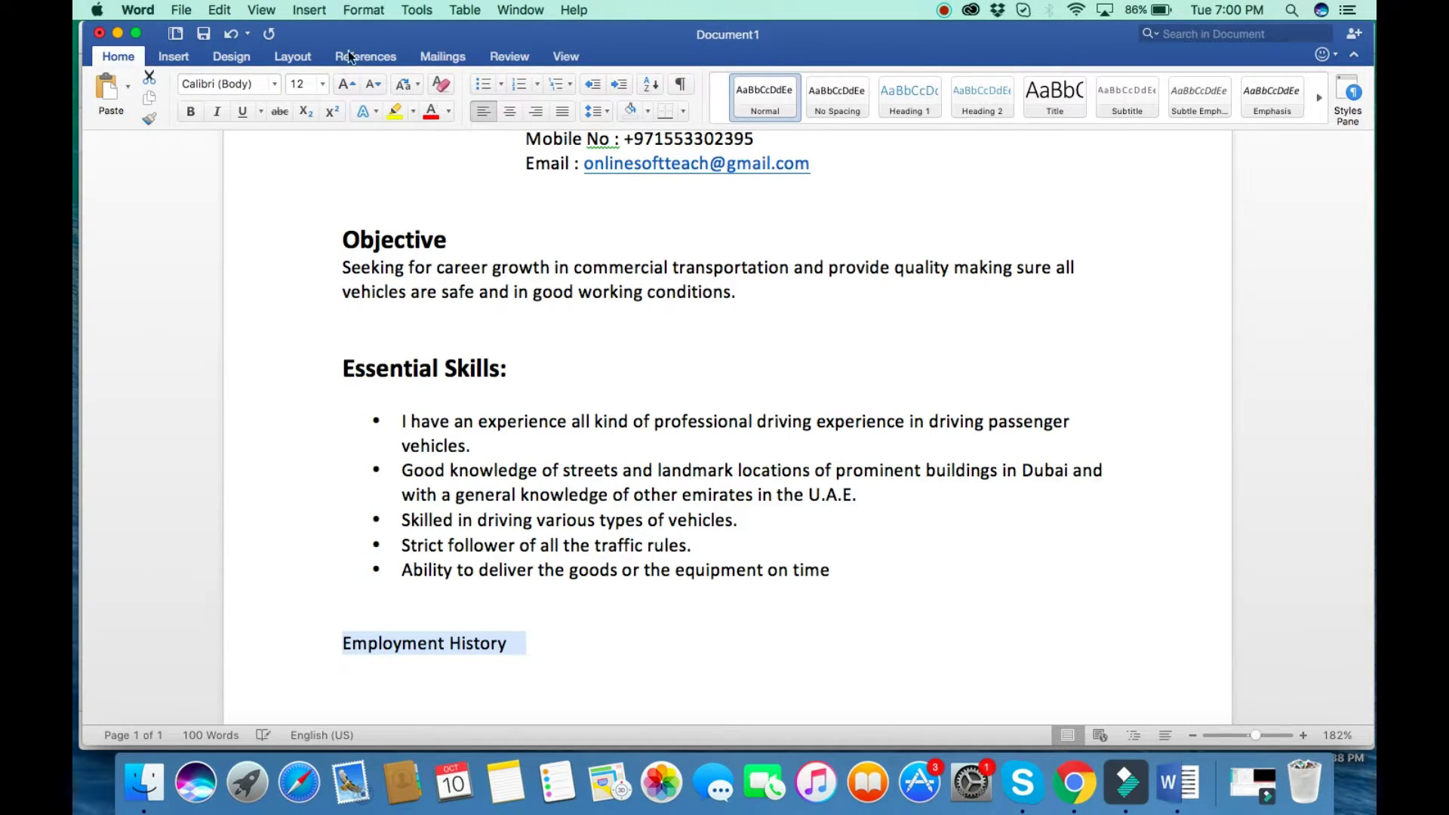
click(324, 86)
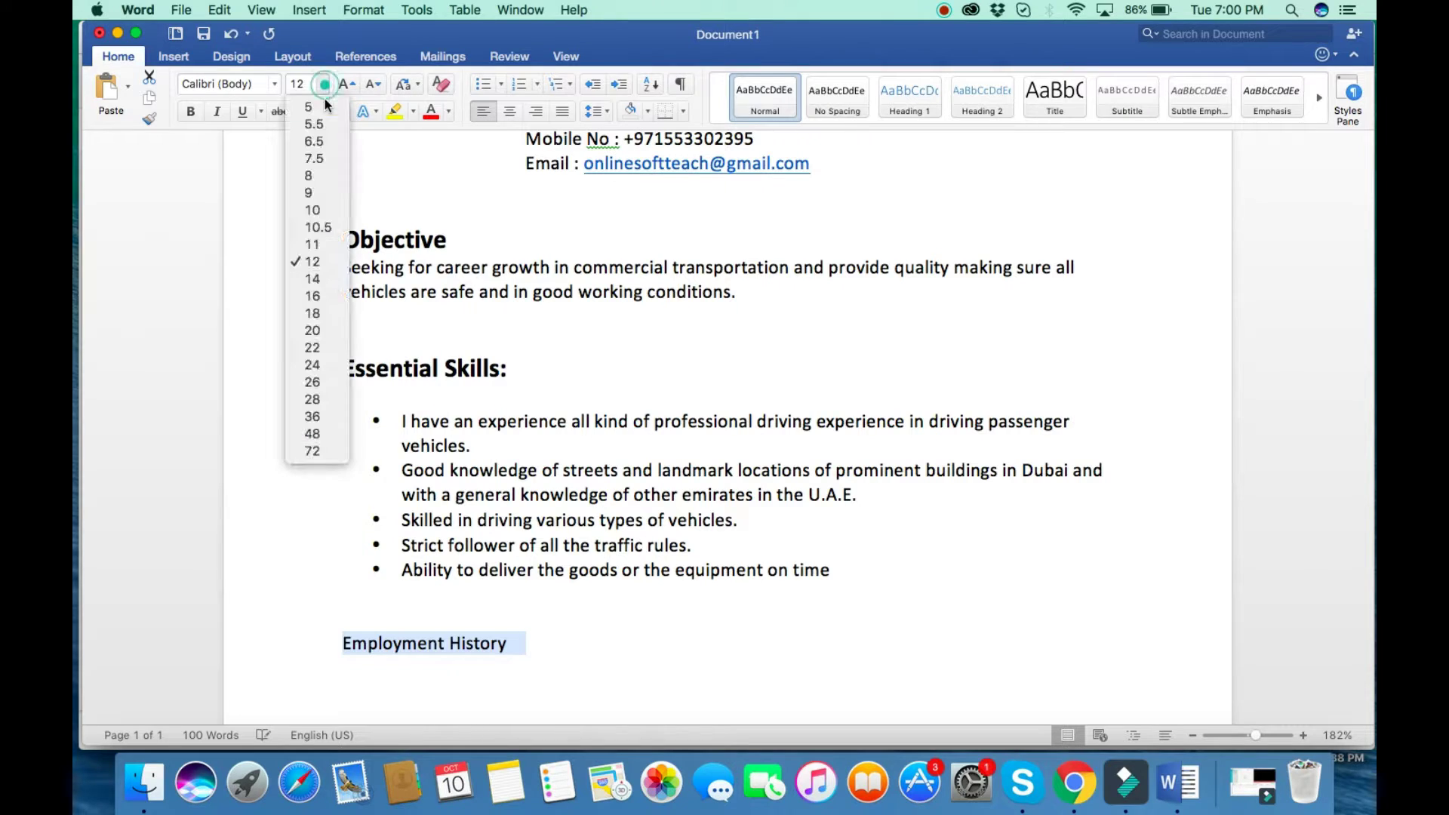
click(317, 295)
click(192, 111)
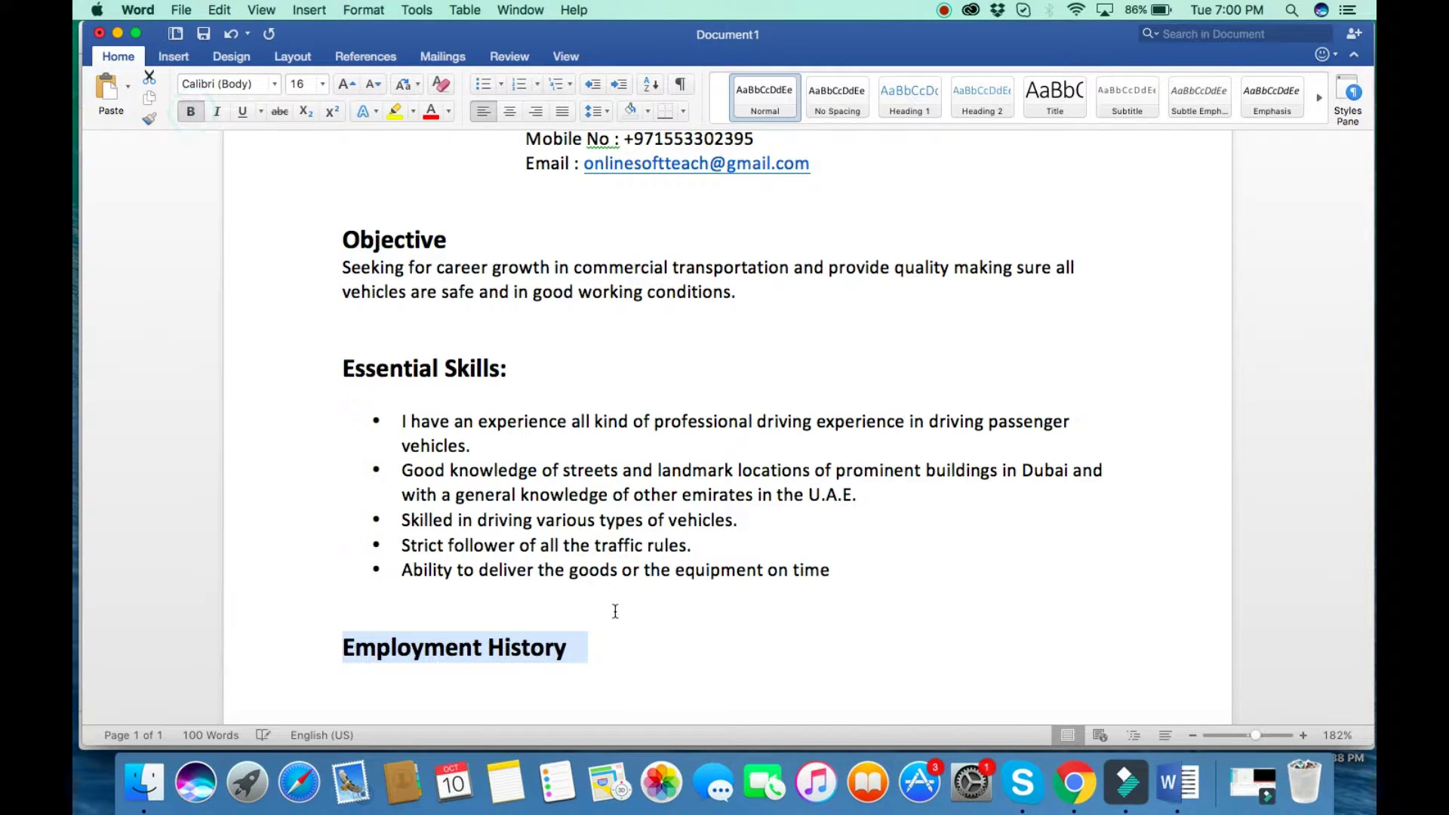
Open an empty line beneath the Employment History heading, removing the accidentally pasted text.
scroll(604, 641, down, 3)
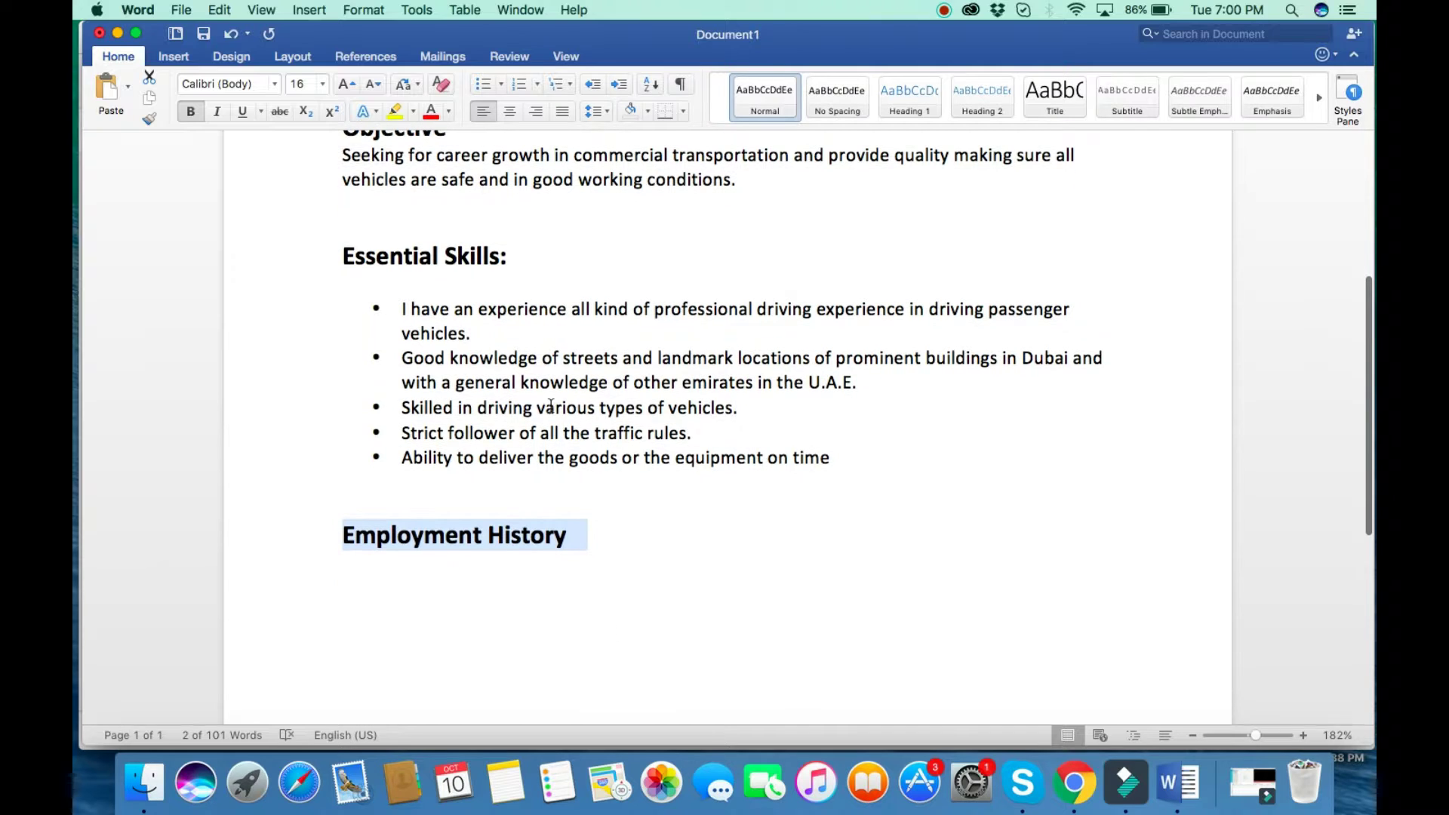
drag(687, 434, 646, 438)
key(super+c)
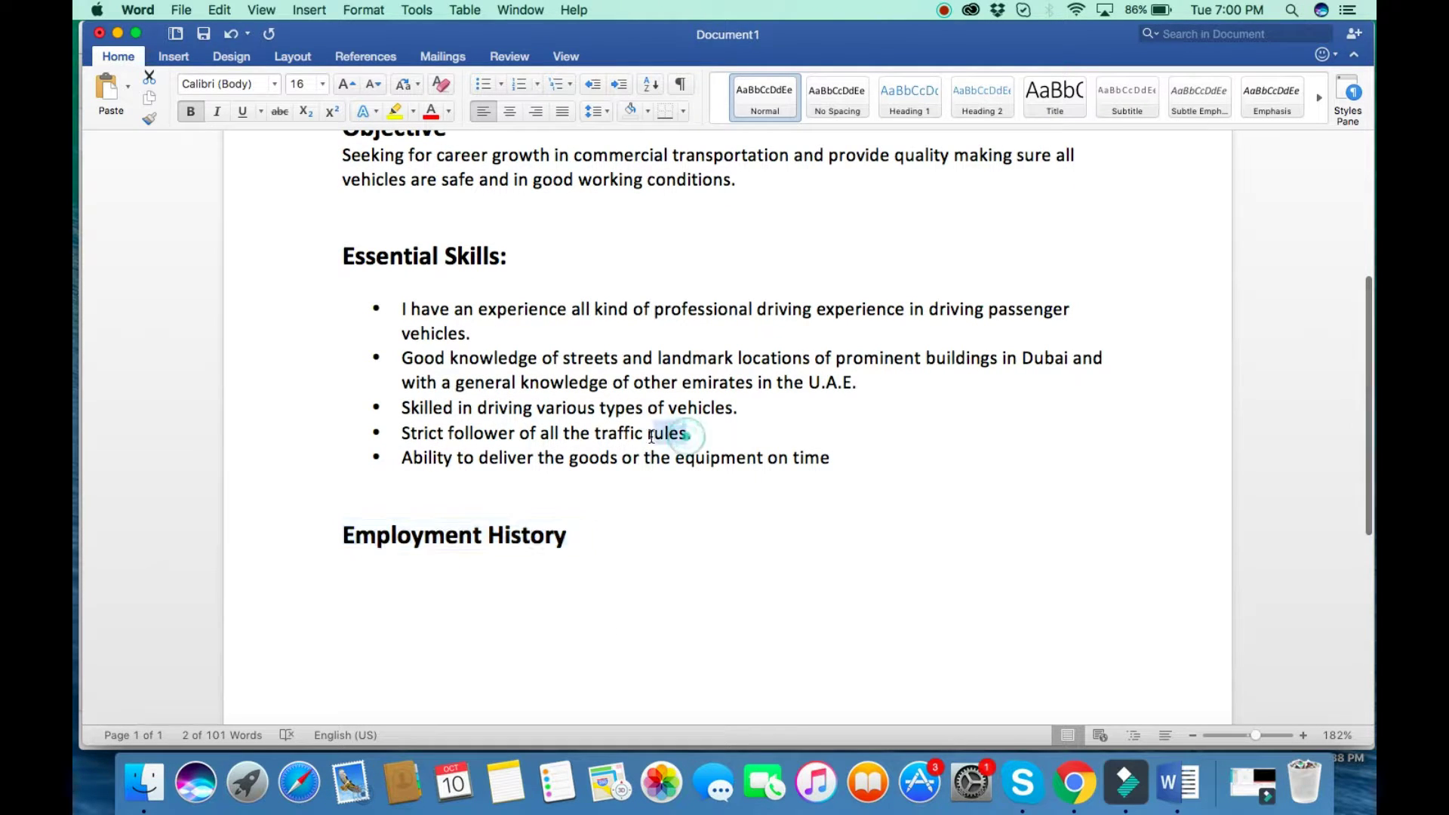
click(411, 594)
click(590, 544)
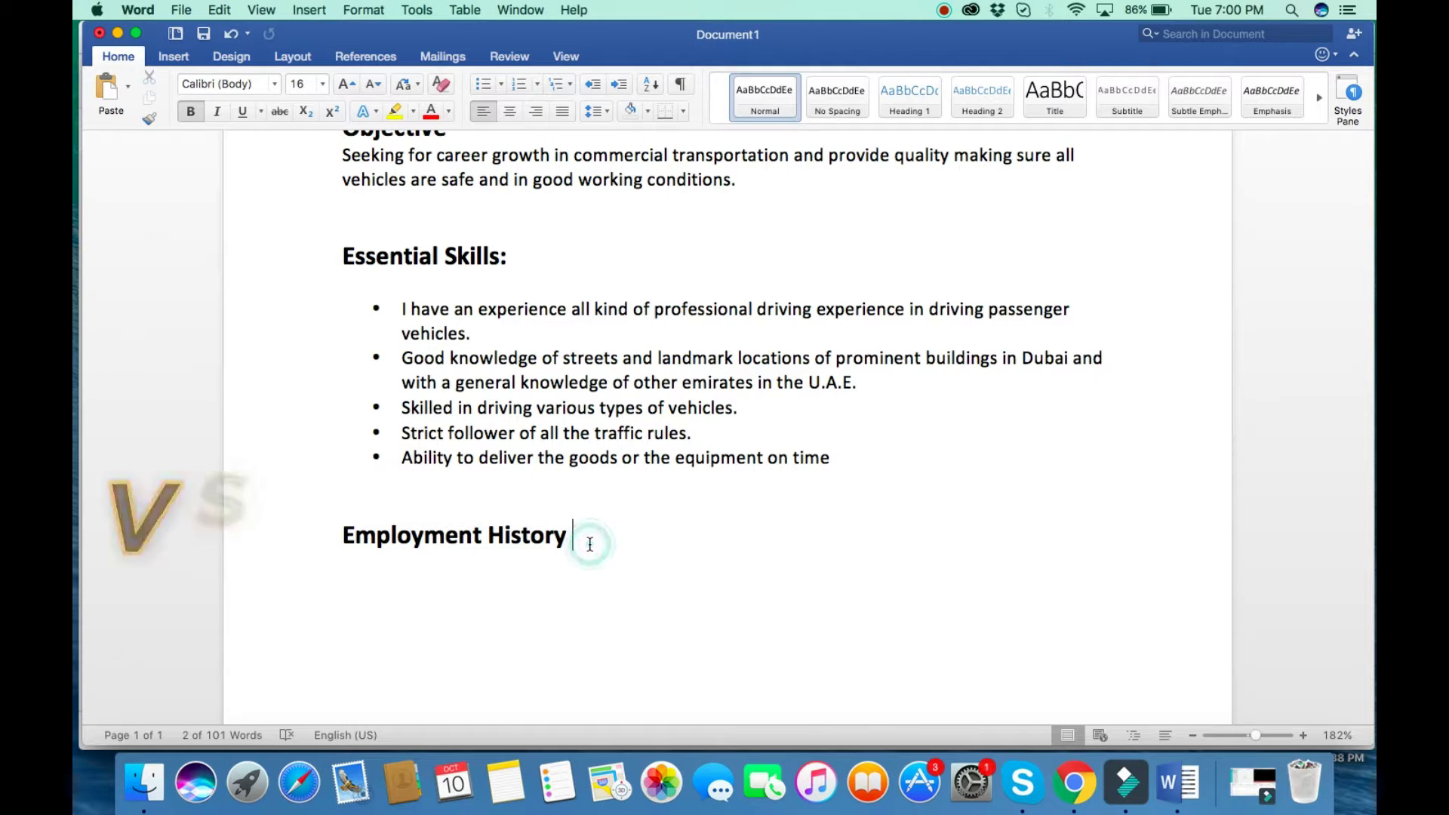
key(Return)
key(super+v)
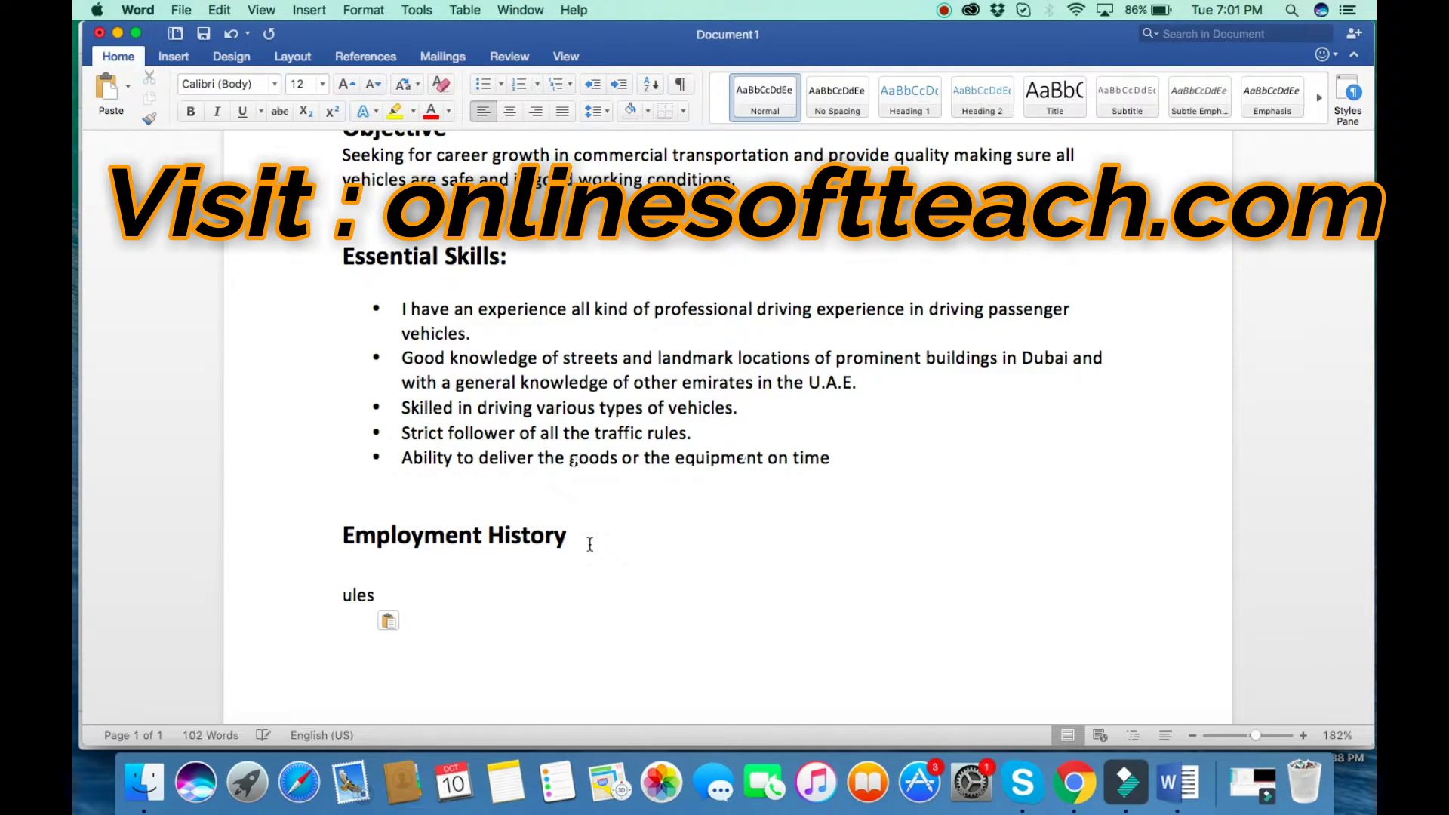
key(BackSpace)
key(BackSpace)
key(BackSpace)
key(BackSpace)
key(BackSpace)
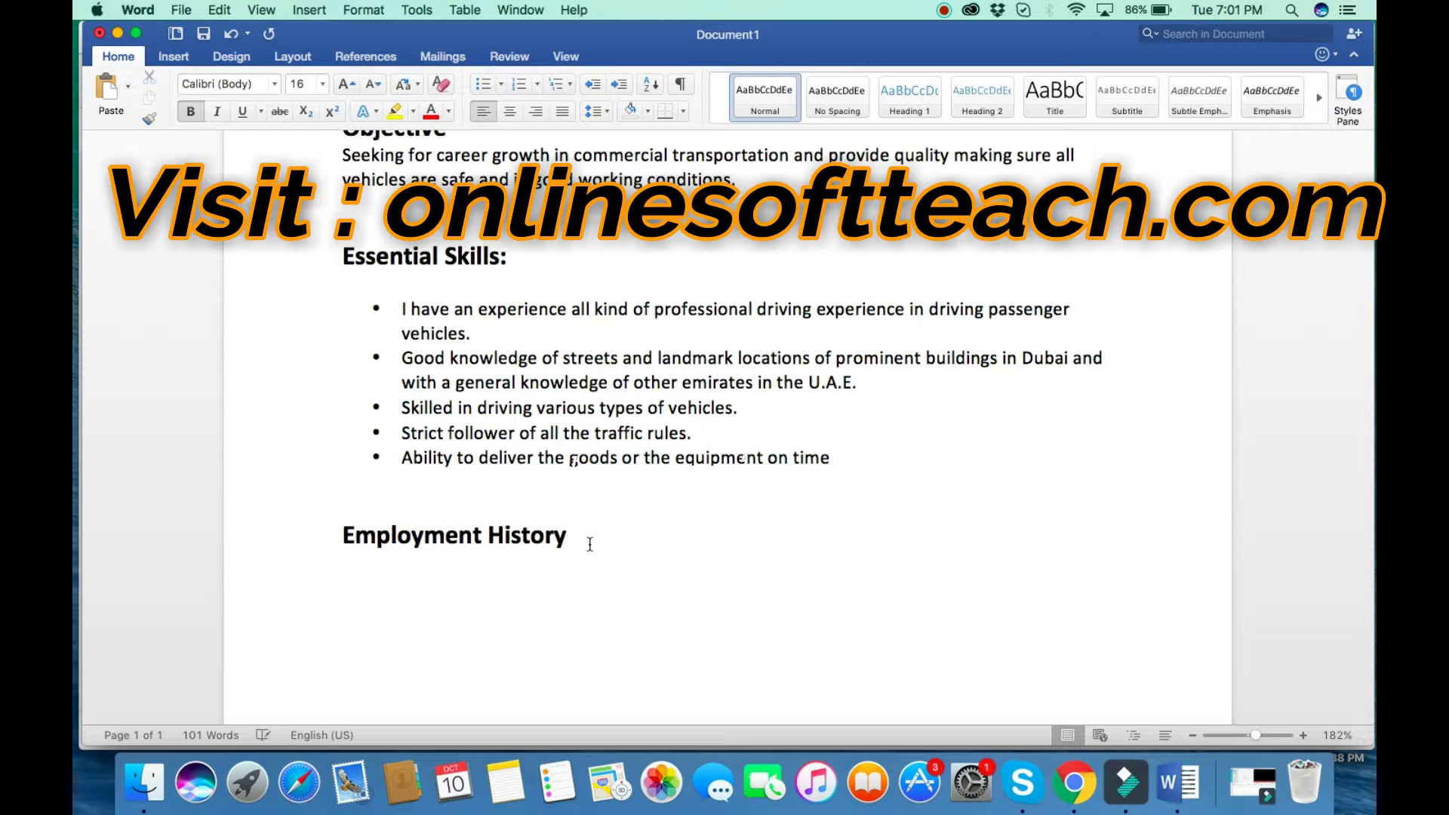
text(ssh)
key(BackSpace)
key(BackSpace)
key(BackSpace)
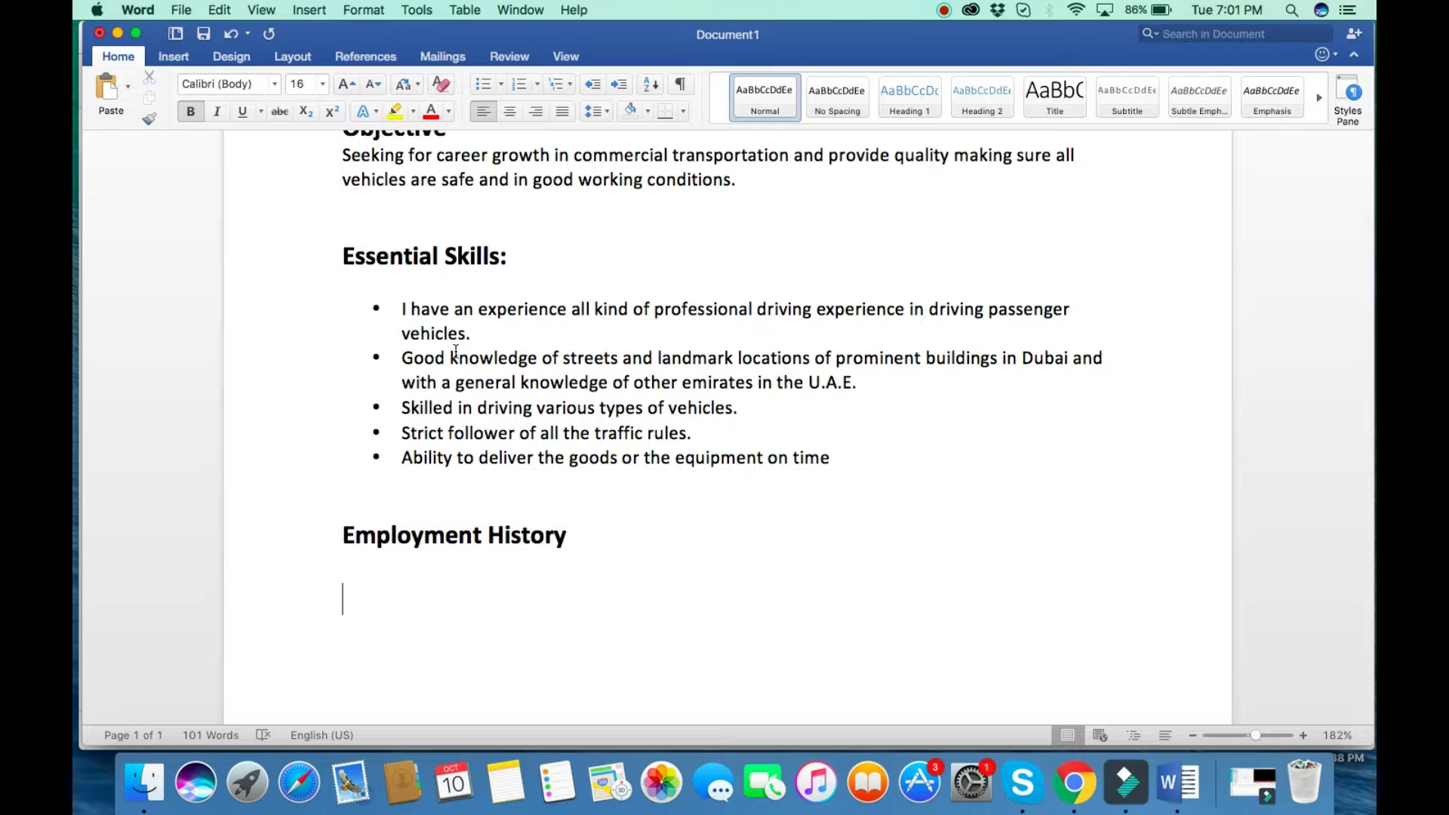
Copy 'vehicles.' from the first bullet, paste it under the heading, then delete it again.
drag(471, 334, 397, 335)
key(super+c)
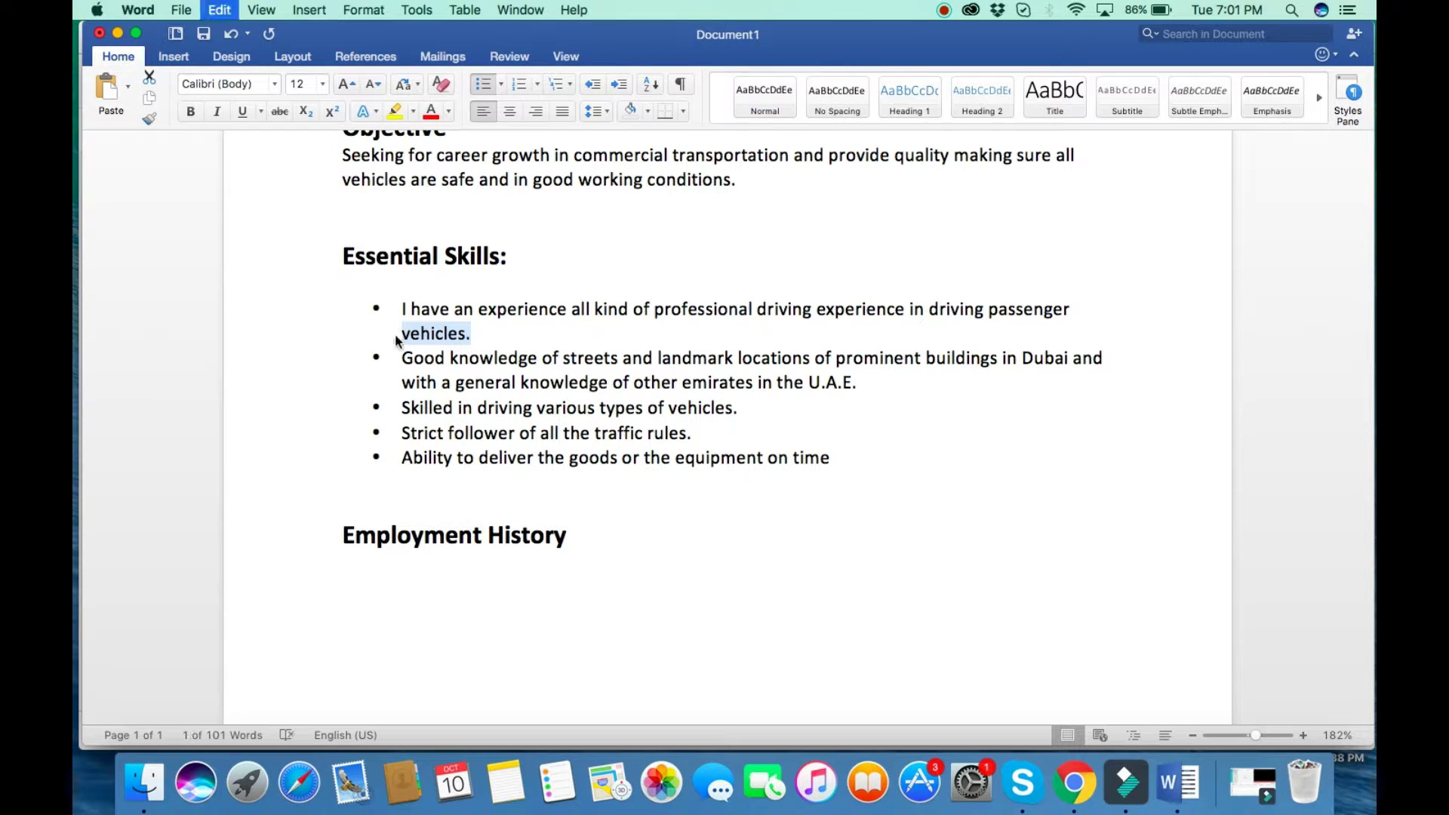
click(363, 608)
key(super+v)
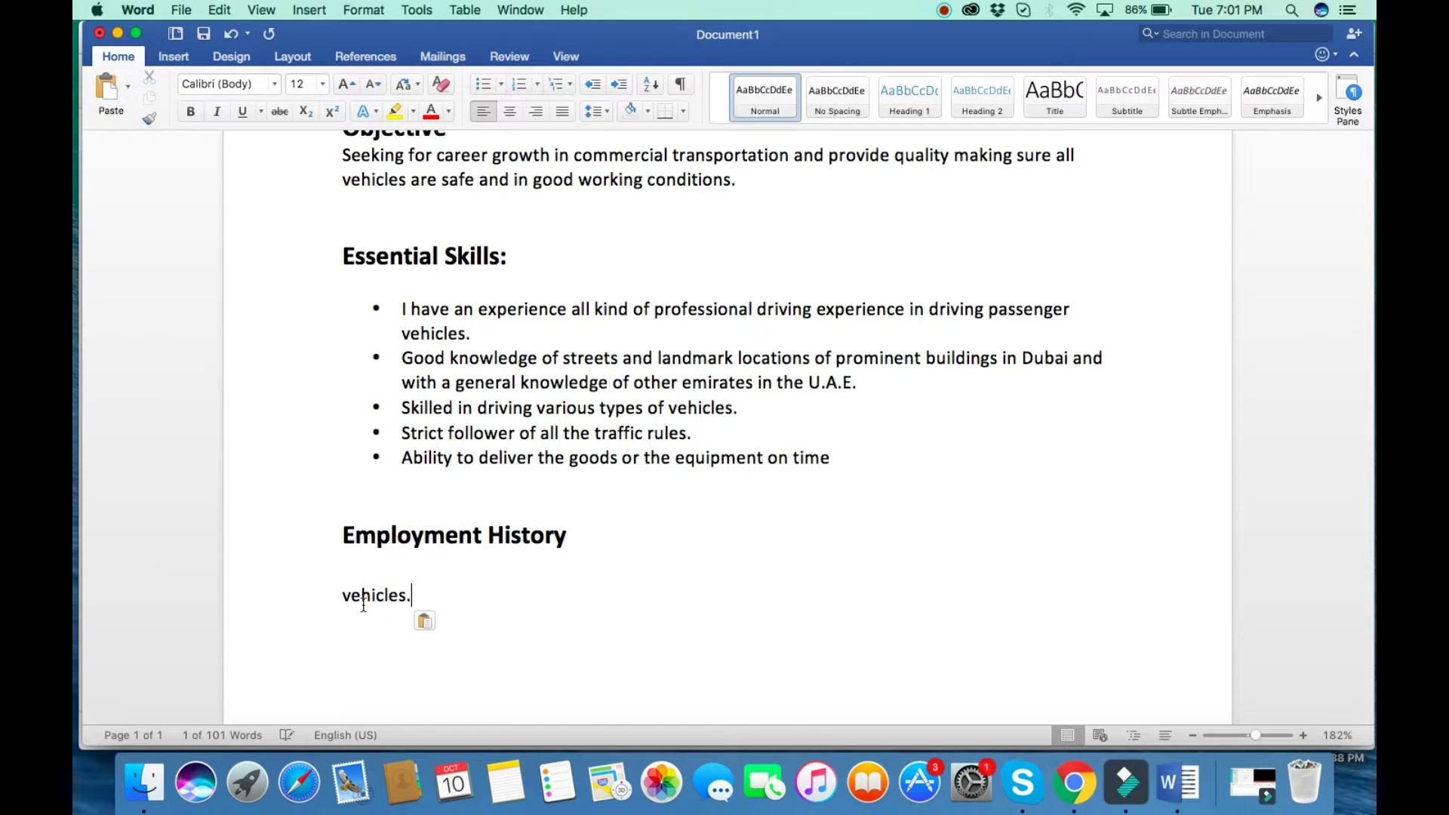
key(BackSpace)
key(BackSpace)
key(BackSpace)
key(BackSpace)
key(BackSpace)
key(BackSpace)
key(BackSpace)
key(BackSpace)
key(BackSpace)
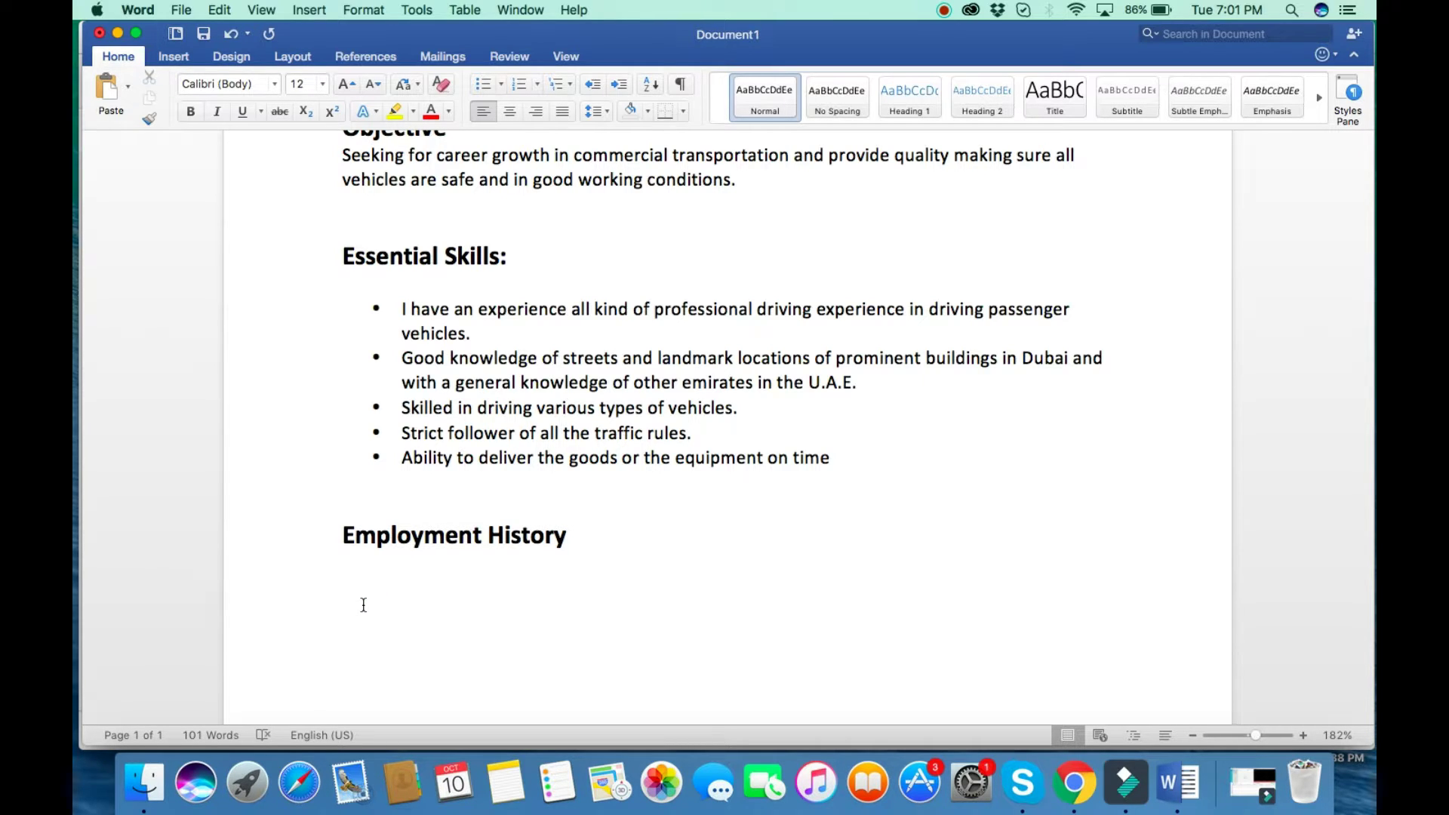
Enter 'Fleet Taxi Driver' and 'Dubai Taxi Corporation', then add a 'Responsibilities include' line below.
text(Fleet )
text(Taxi)
text( Driver  )
text(Dubai )
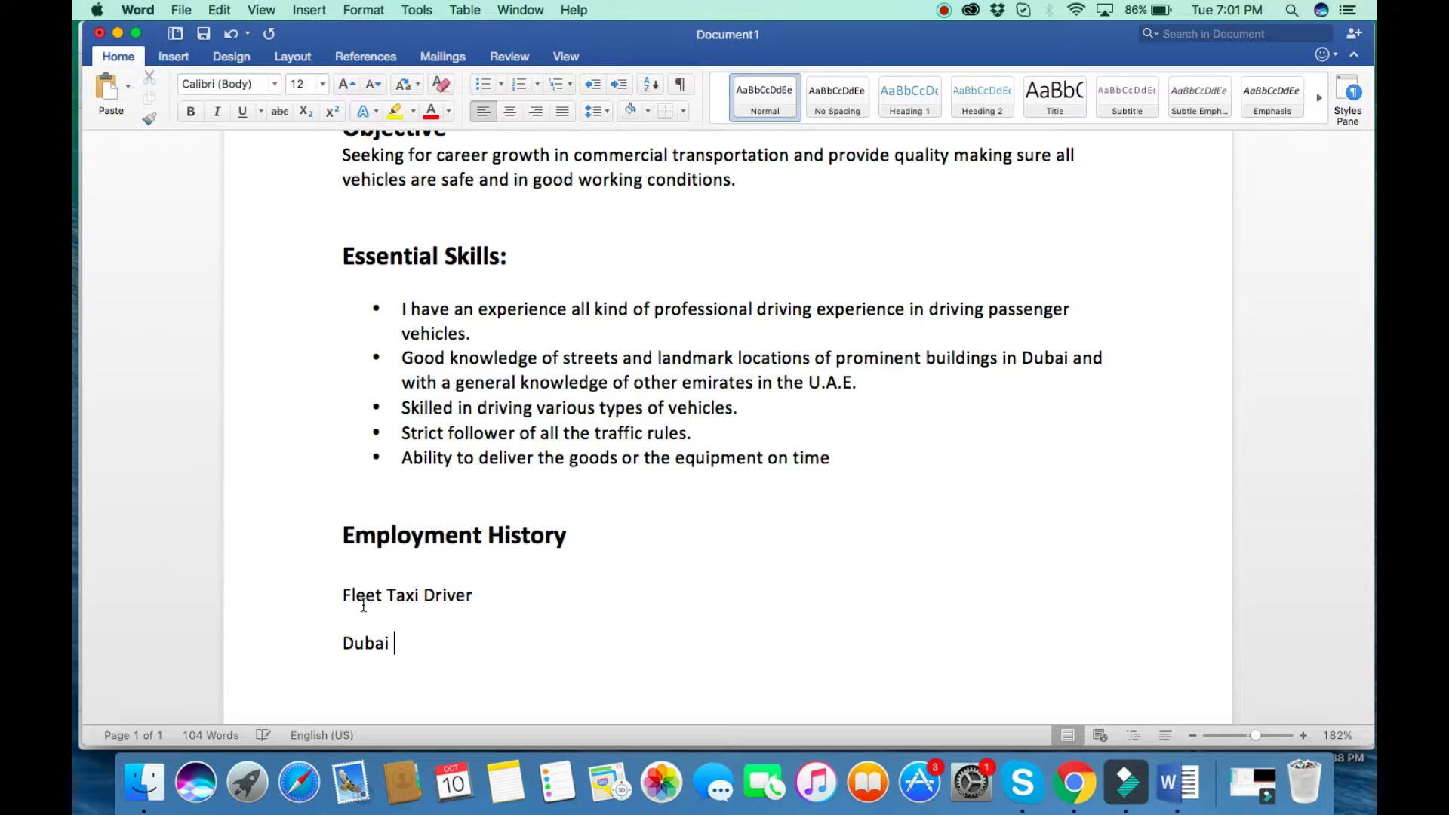
text(Taxi Corporation)
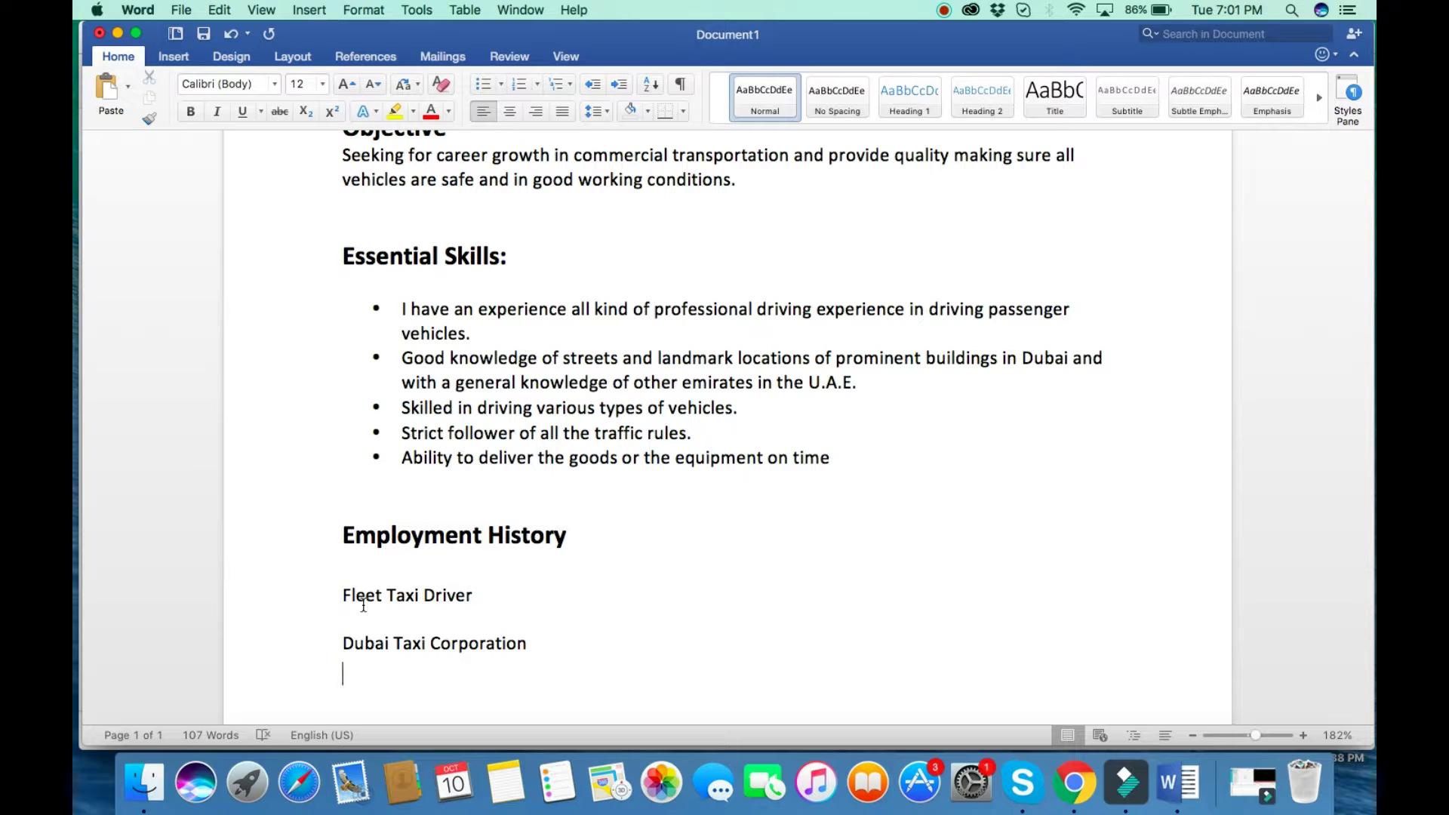
key(Return)
text(Responsibilite)
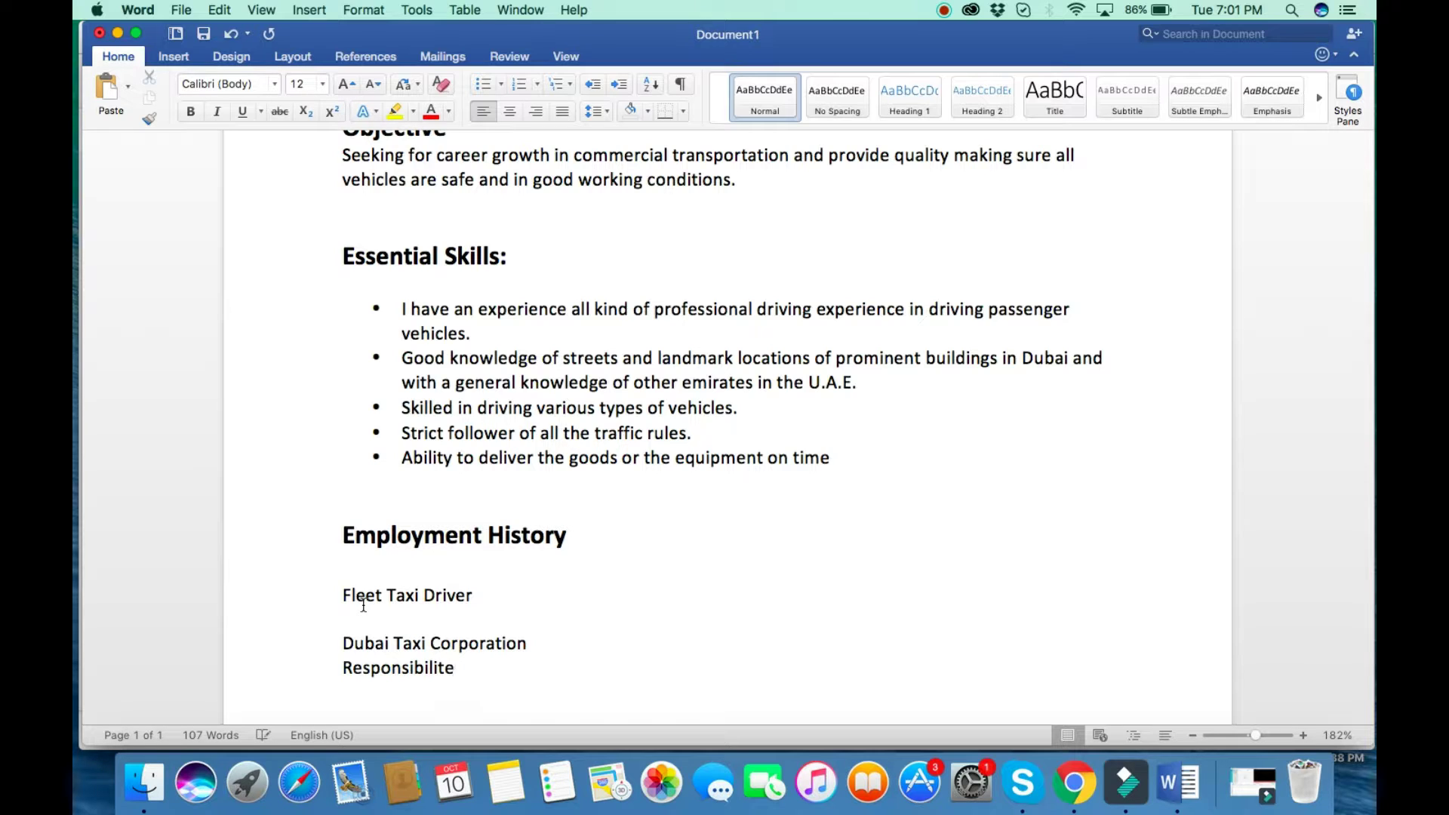
key(BackSpace)
text(ies include)
key(Return)
key(Return)
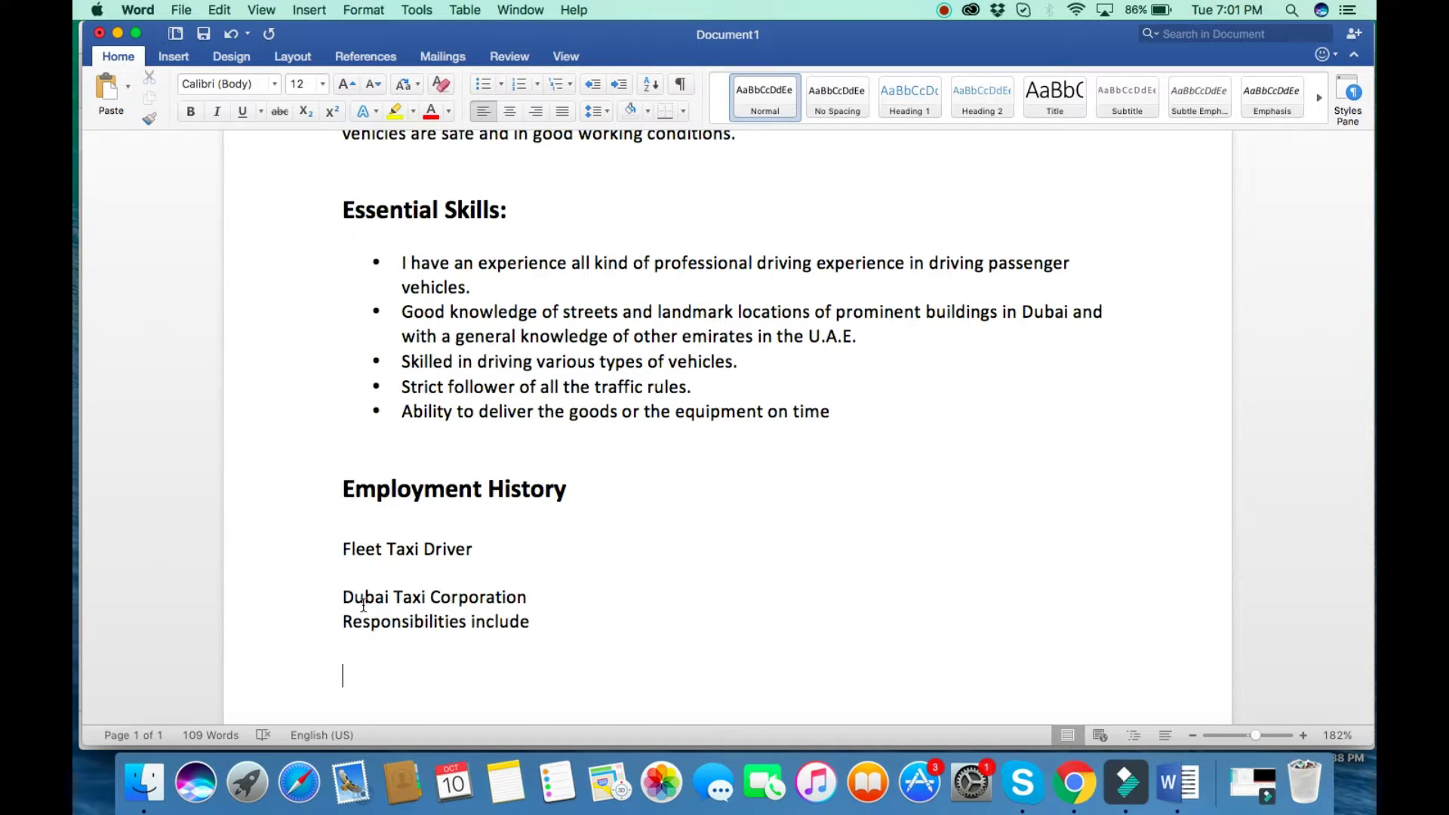
Start a bulleted list whose first plain-text item reads 'Passenger pick-up & drop', borrowing formatting from 'Dubai'.
click(487, 84)
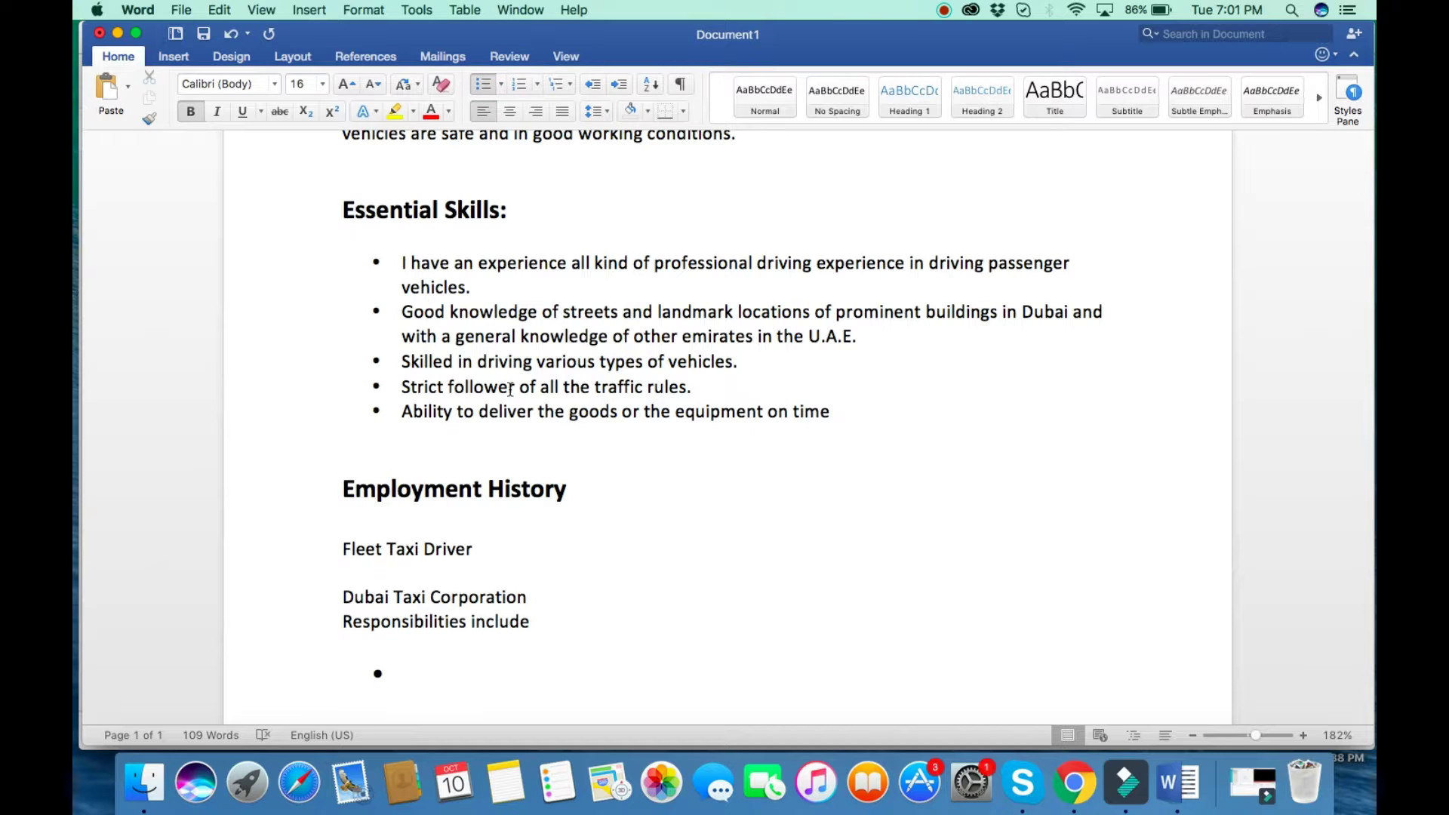
text(Passendg)
key(BackSpace)
key(BackSpace)
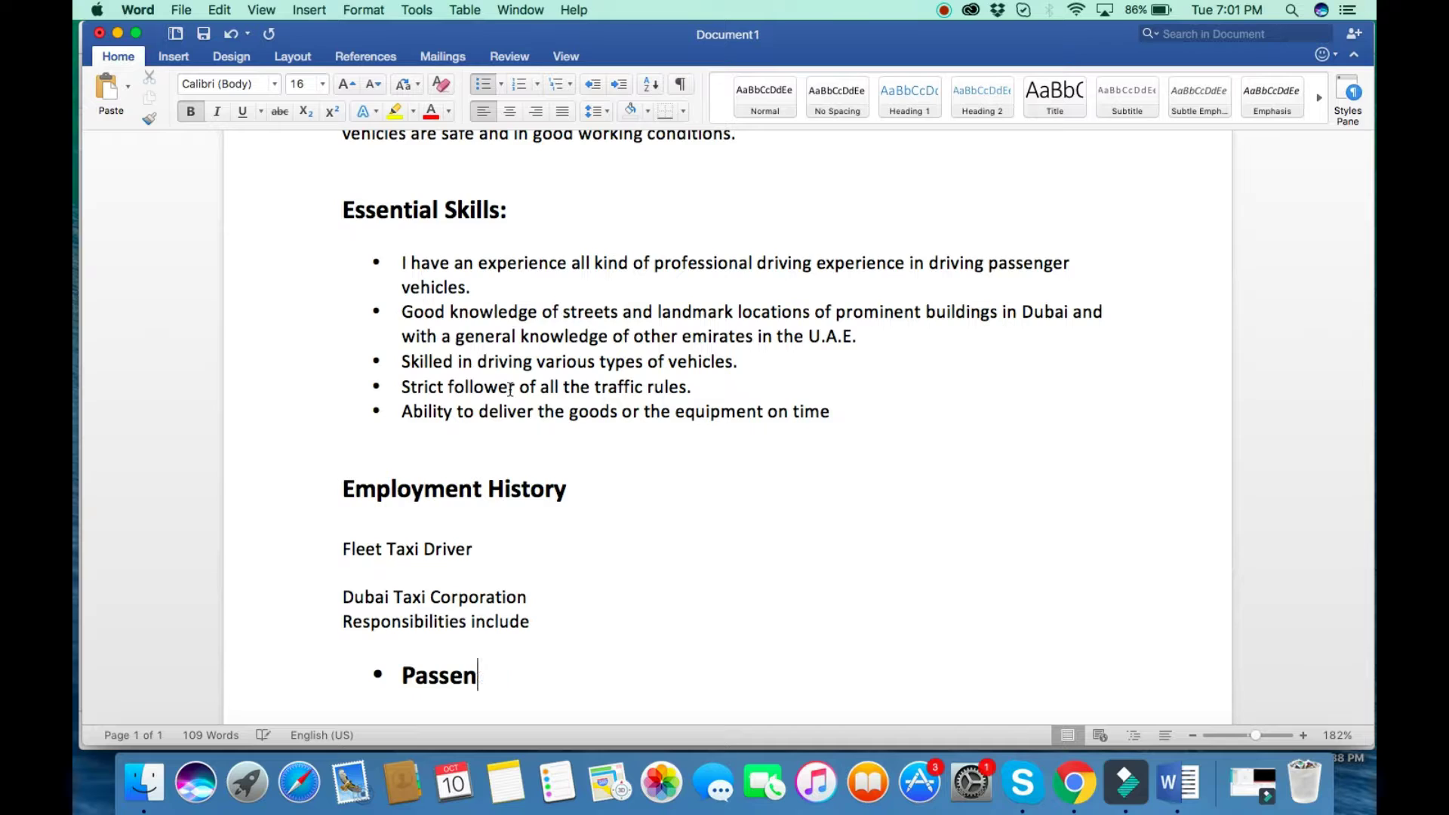
key(BackSpace)
key(BackSpace)
key(BackSpace)
key(BackSpace)
key(BackSpace)
key(BackSpace)
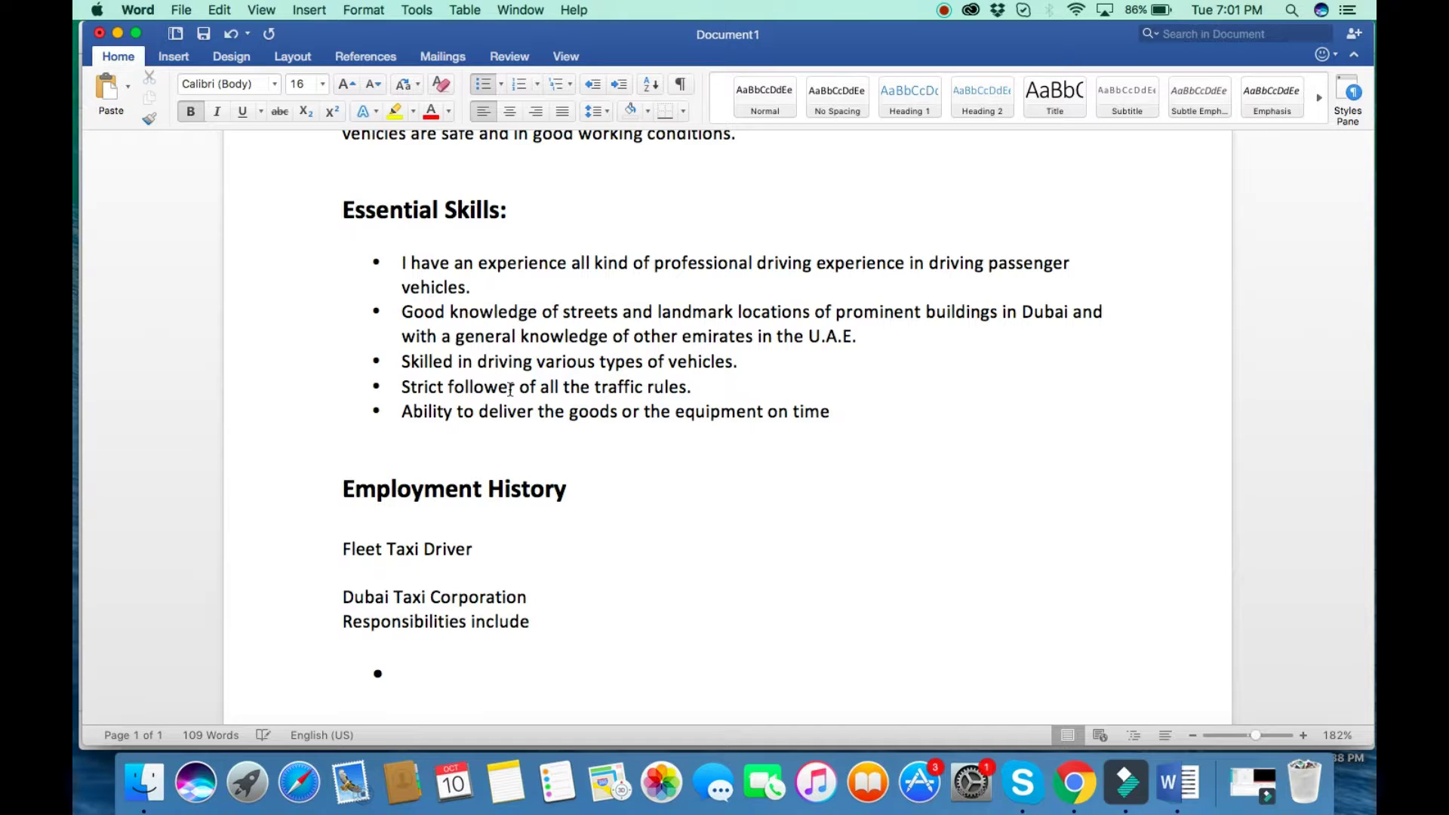
drag(393, 597, 331, 595)
key(super+c)
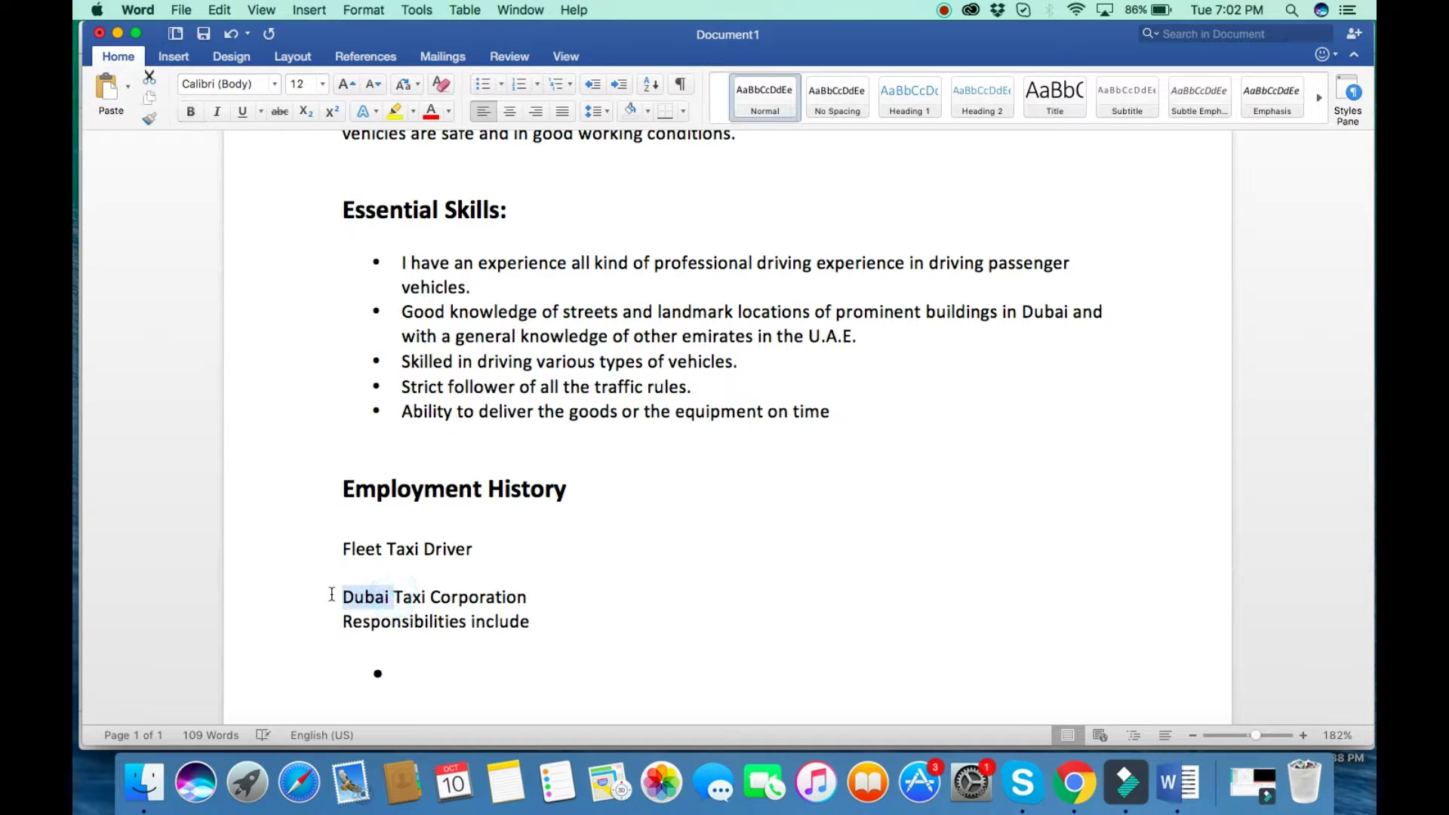
click(408, 676)
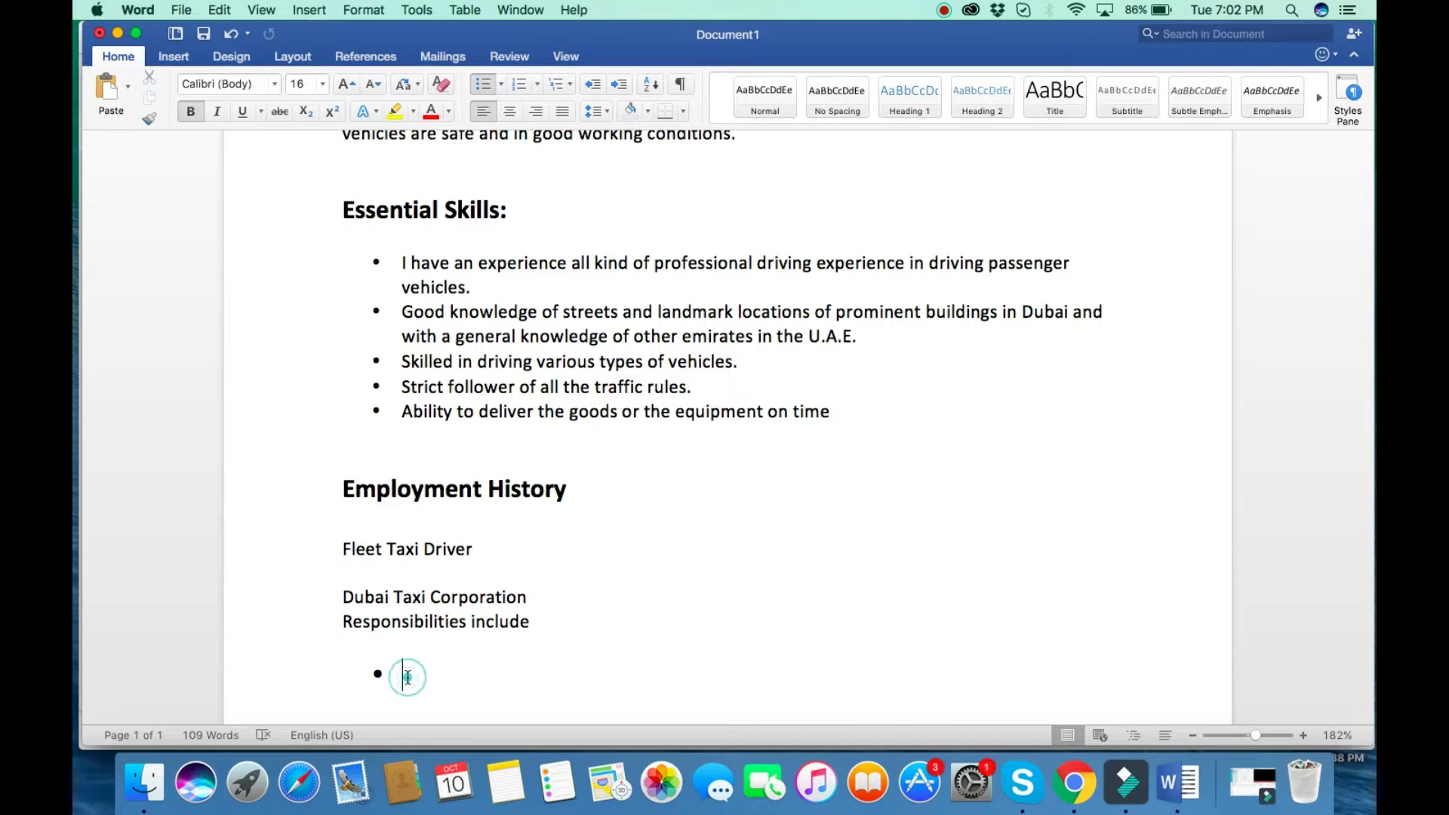
key(super+v)
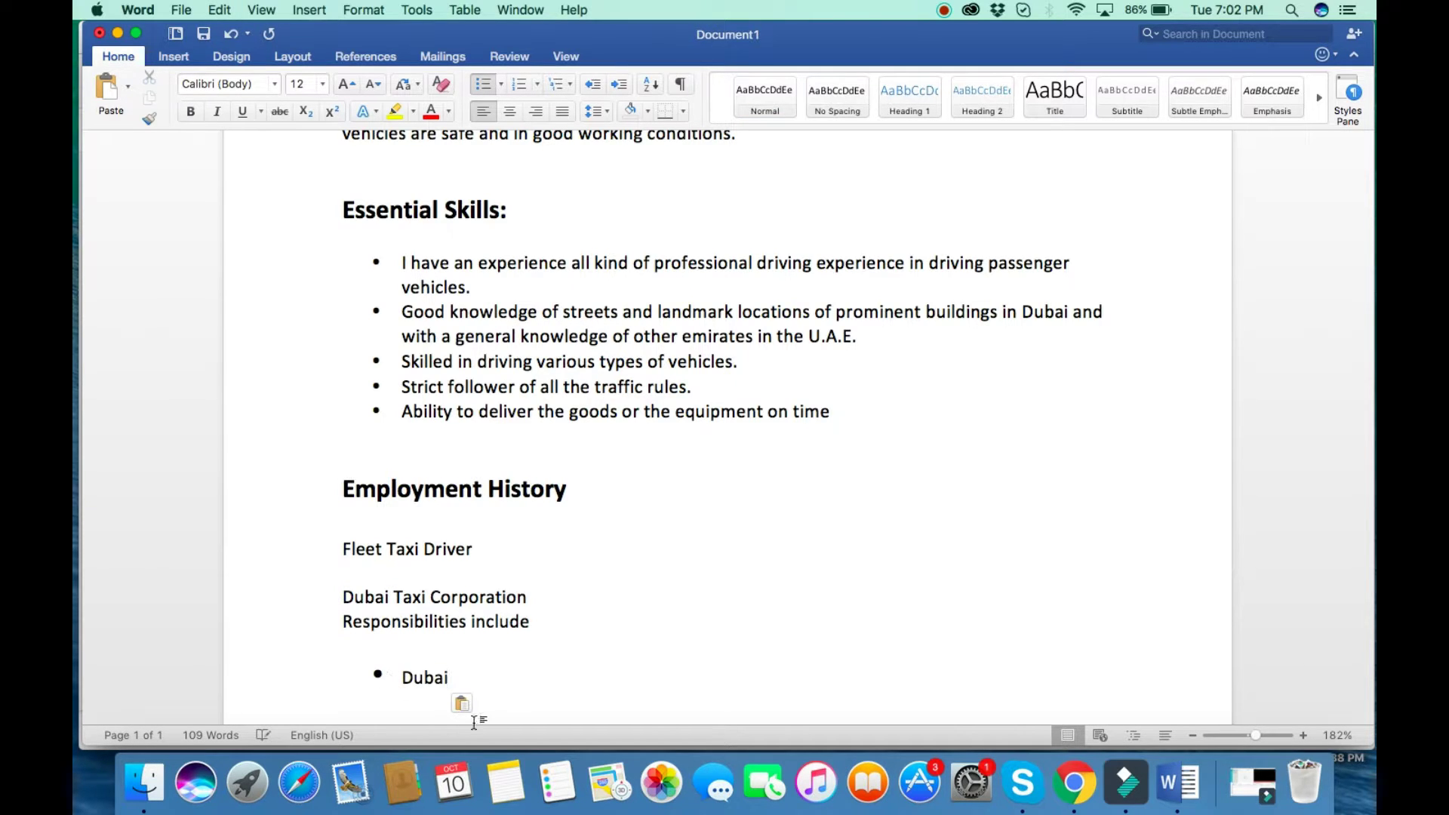
key(BackSpace)
key(BackSpace)
key(BackSpace)
key(BackSpace)
key(BackSpace)
key(BackSpace)
text(Passenger pic)
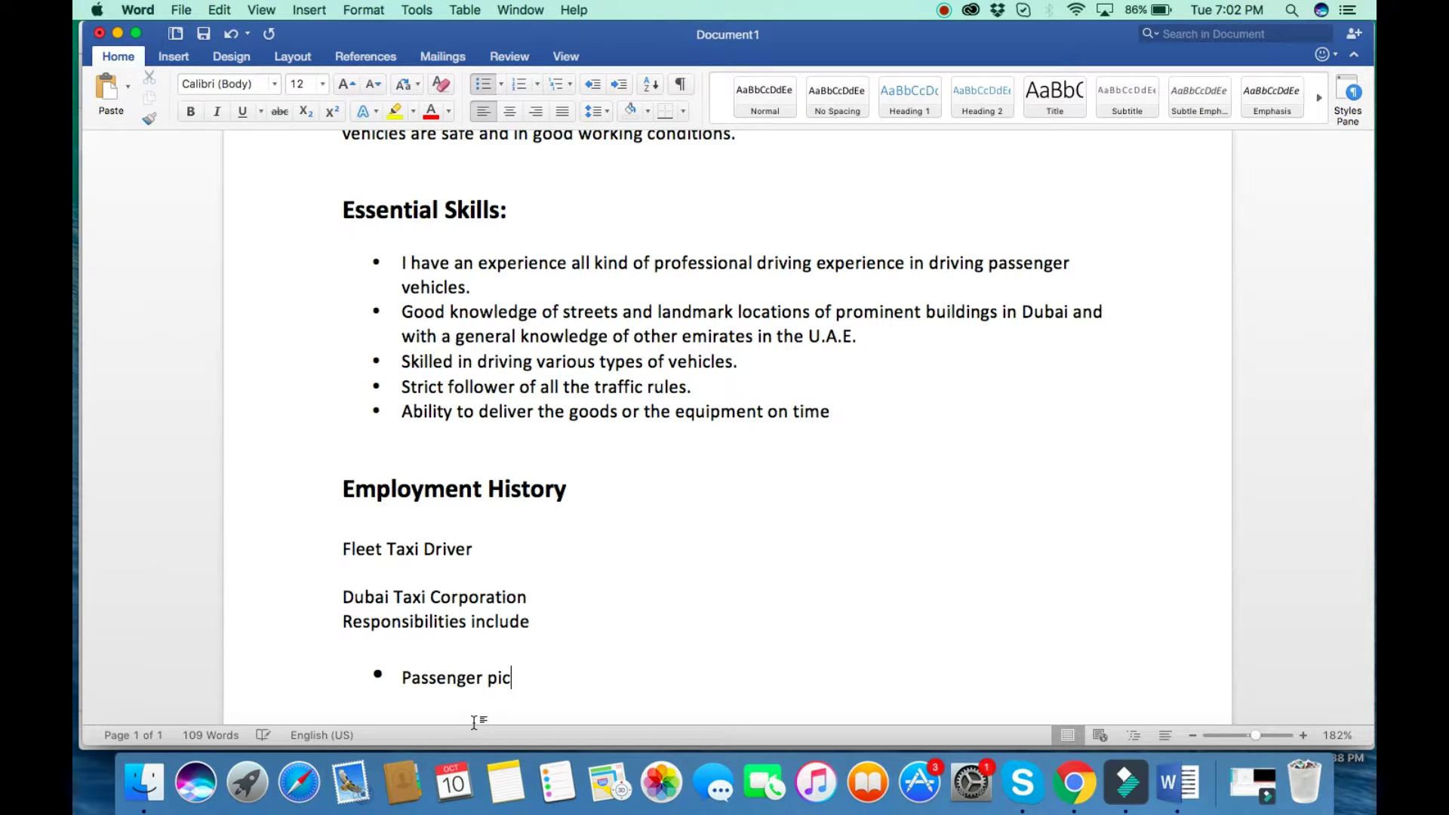
text(k-up & drop)
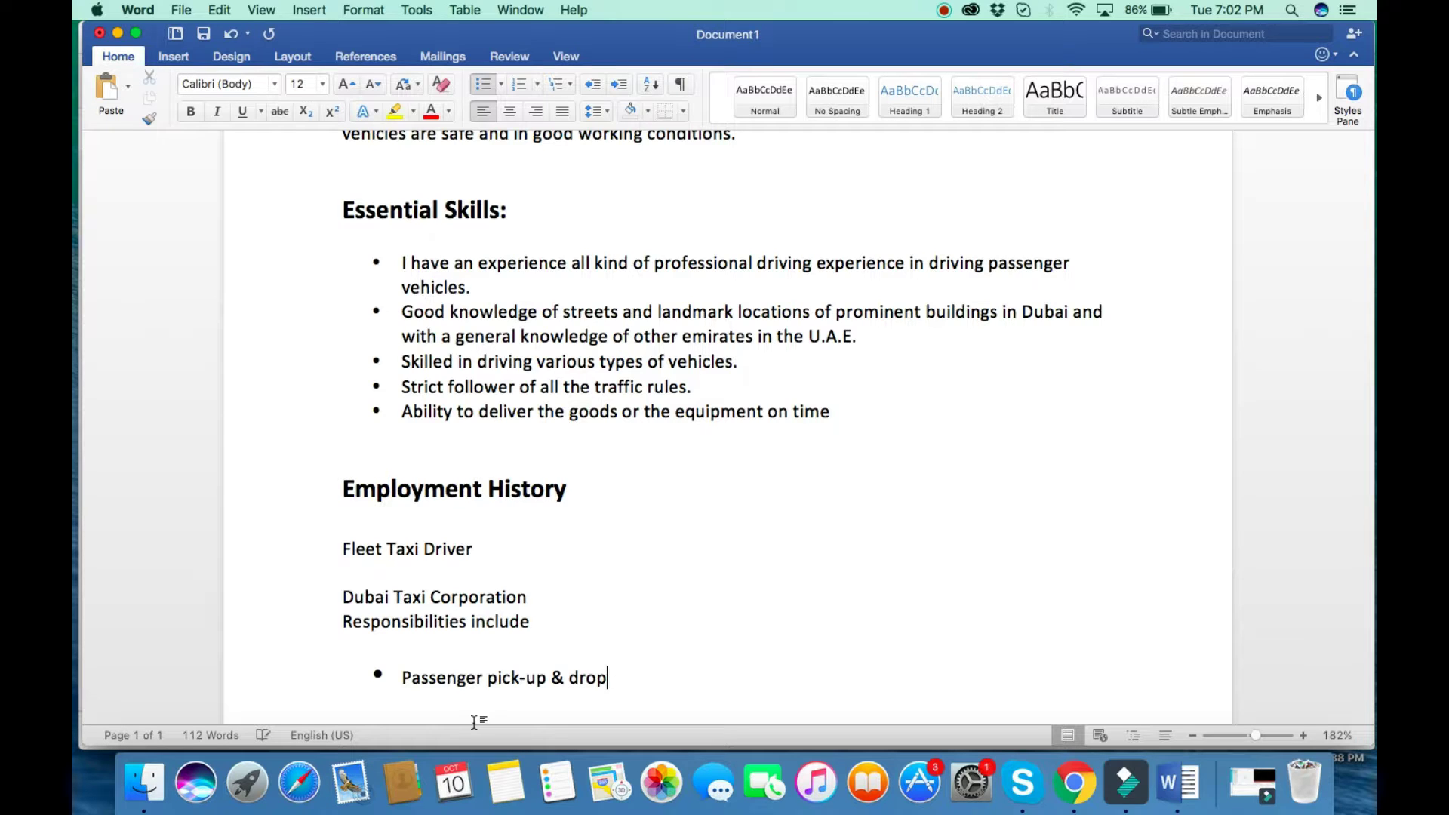
key(Return)
Add bullets 'Pick-up and drop passenger to various locations' and the airport and hotels VIP pick-up & drop duty.
scroll(601, 534, down, 5)
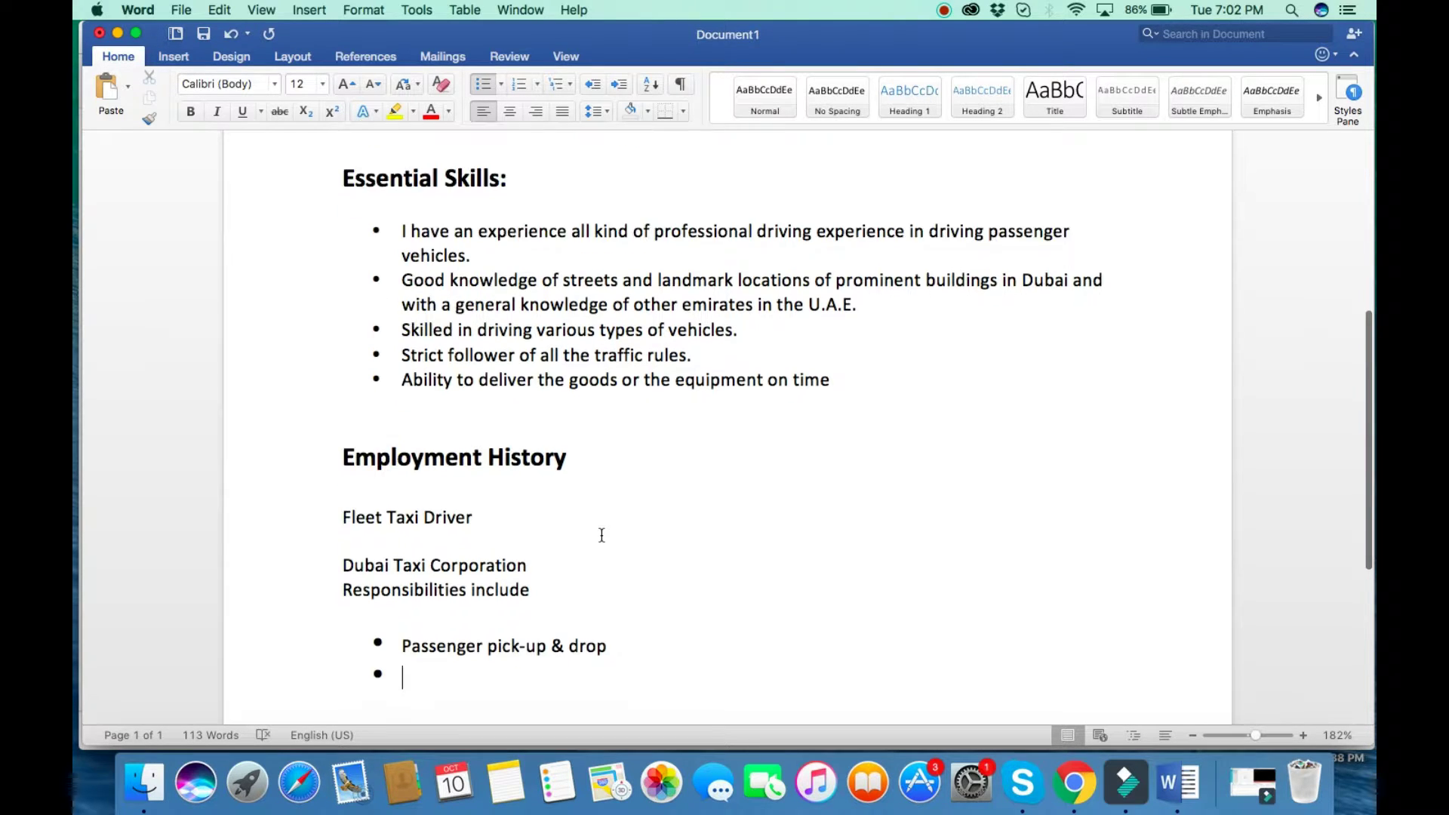
scroll(602, 535, down, 1)
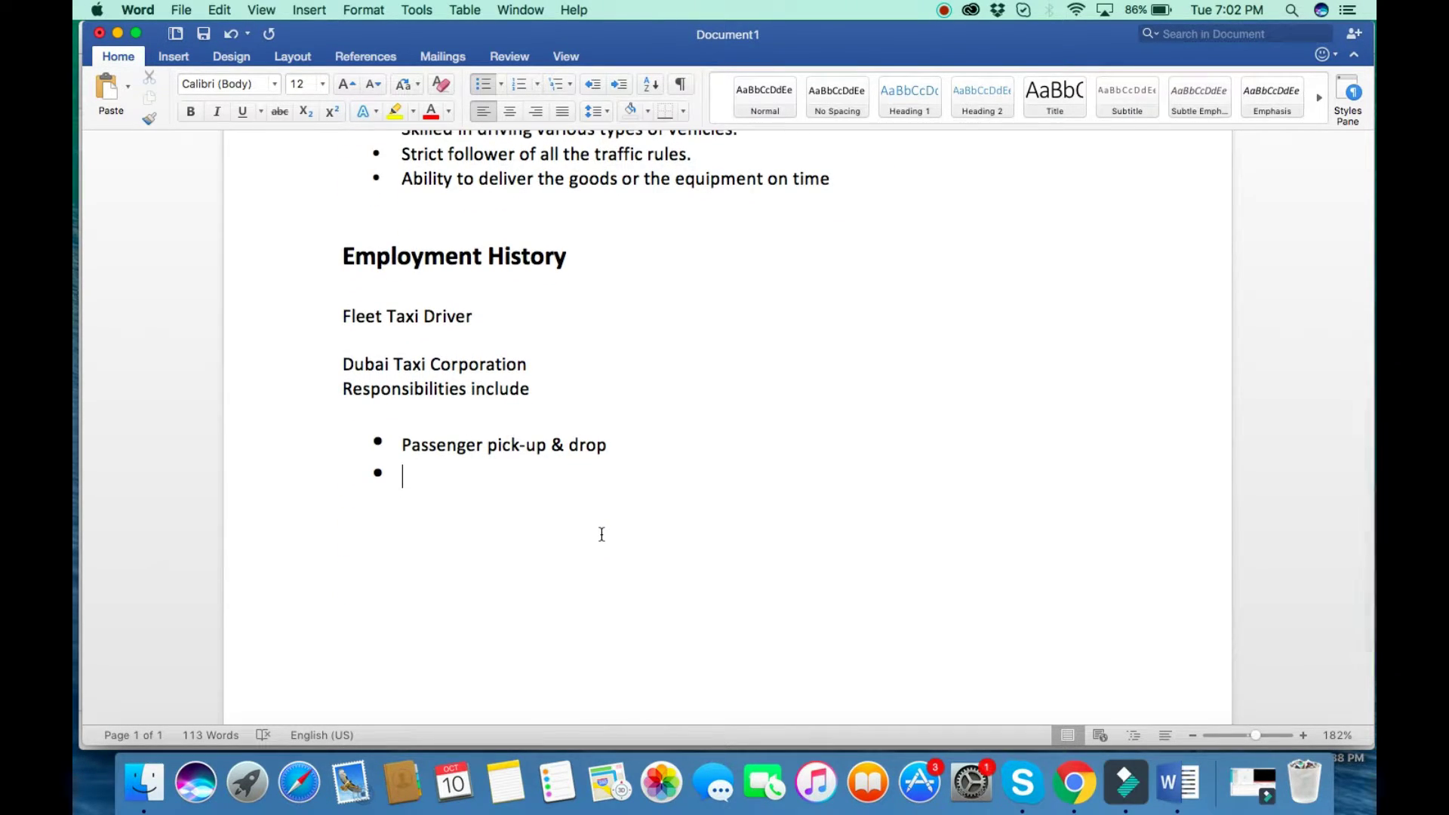
text(Pick-up and dro)
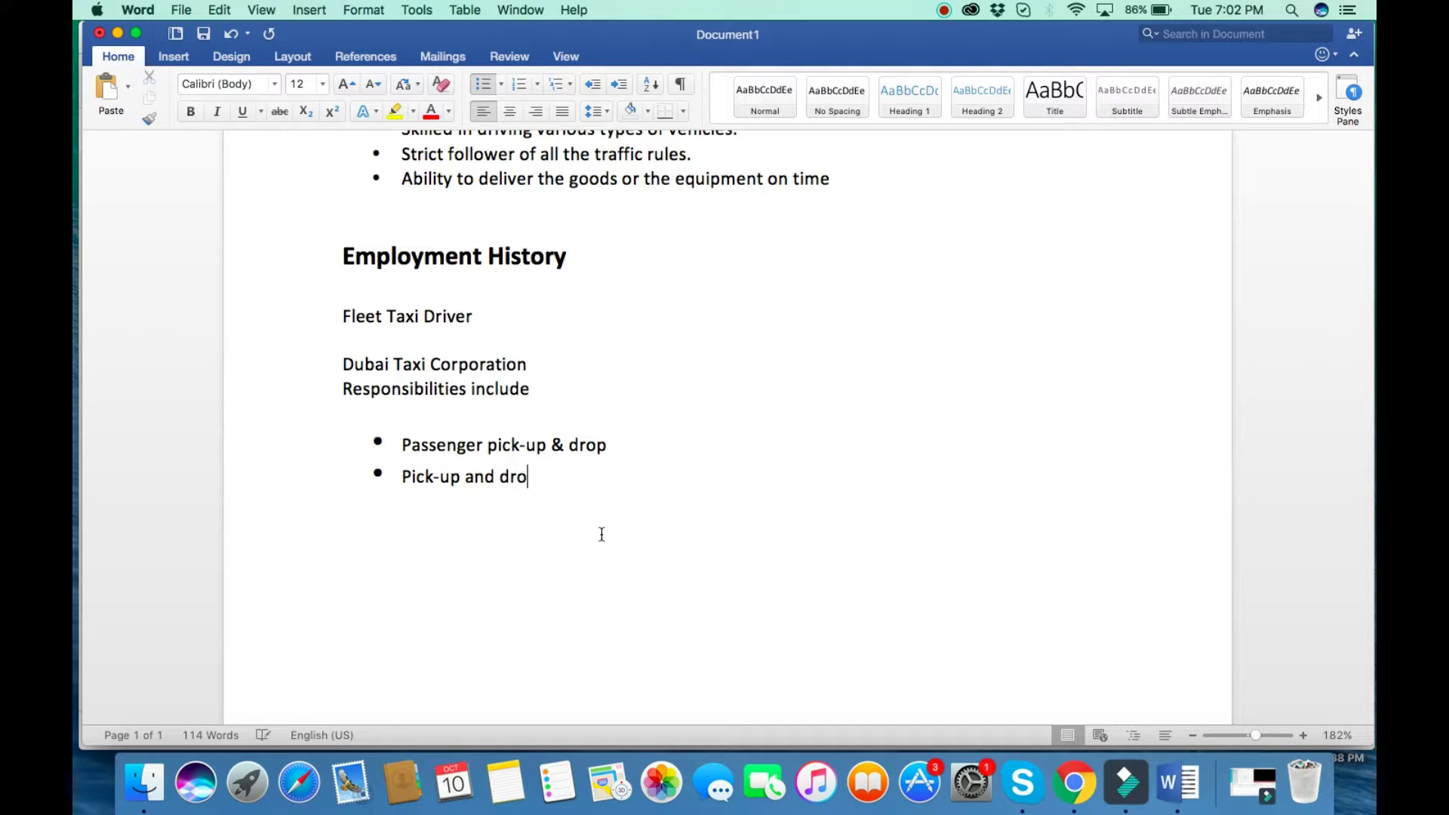
text(p passenger to )
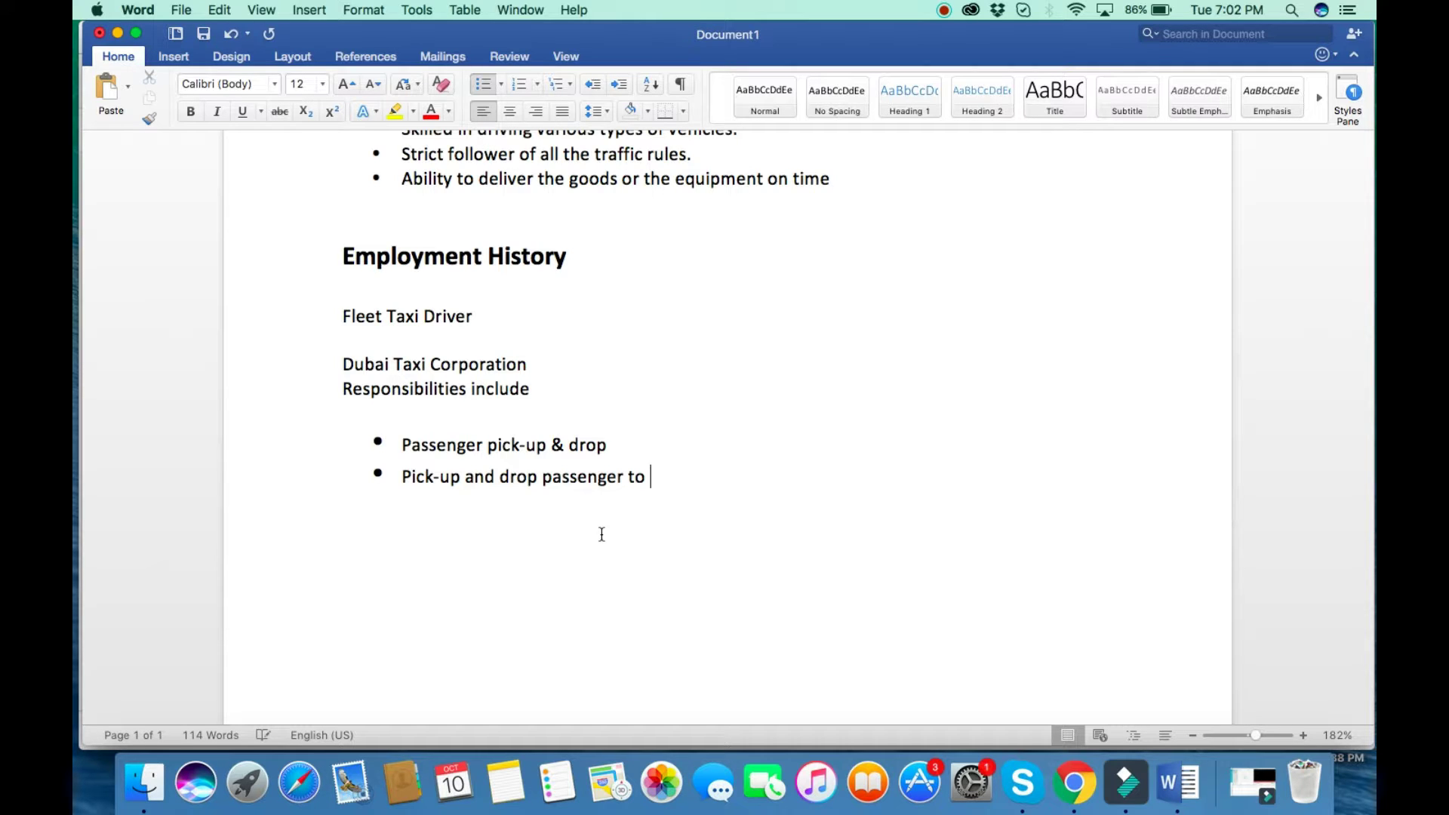
text(various locations)
key(Return)
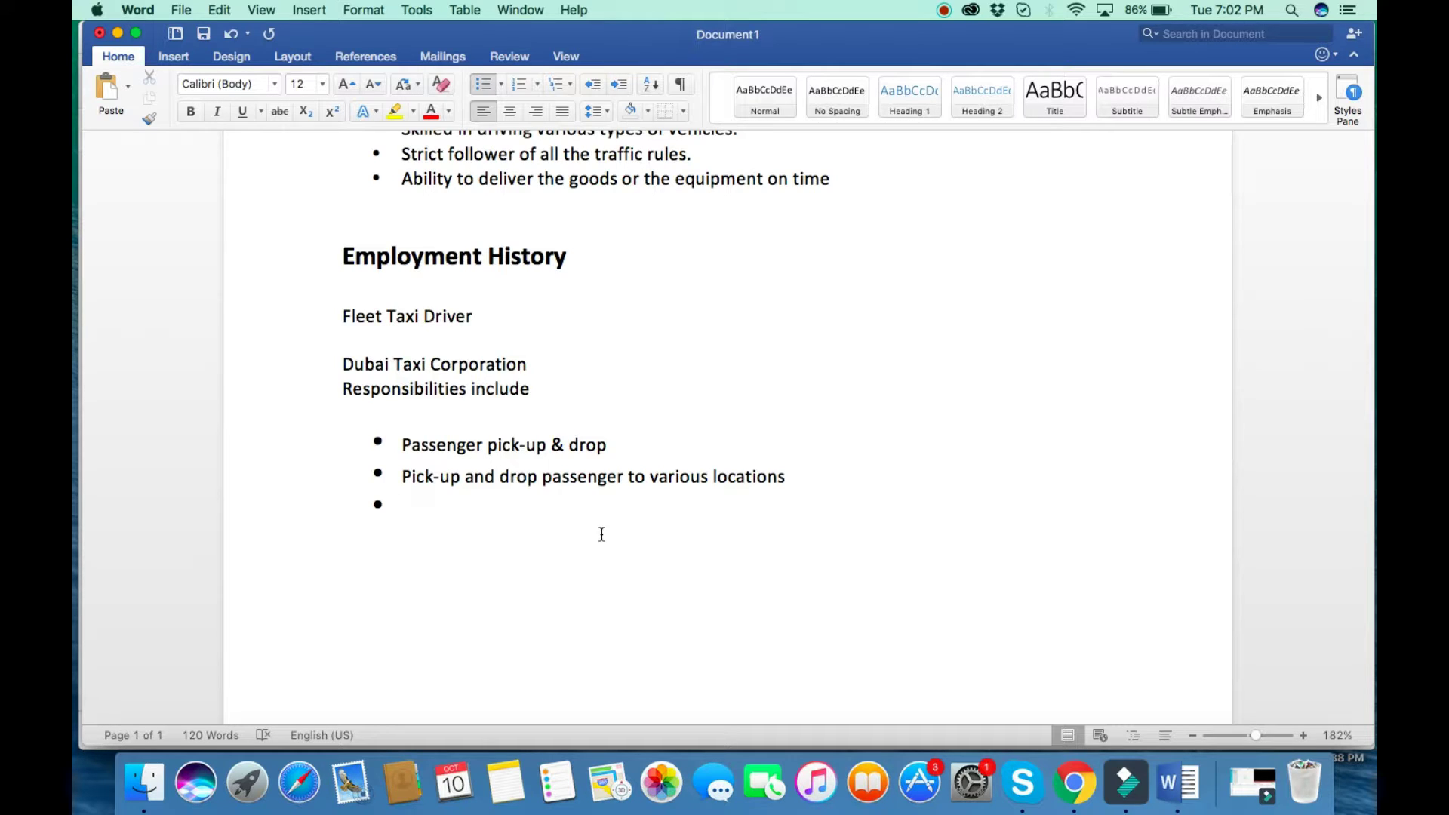
text(Also involved a)
key(BackSpace)
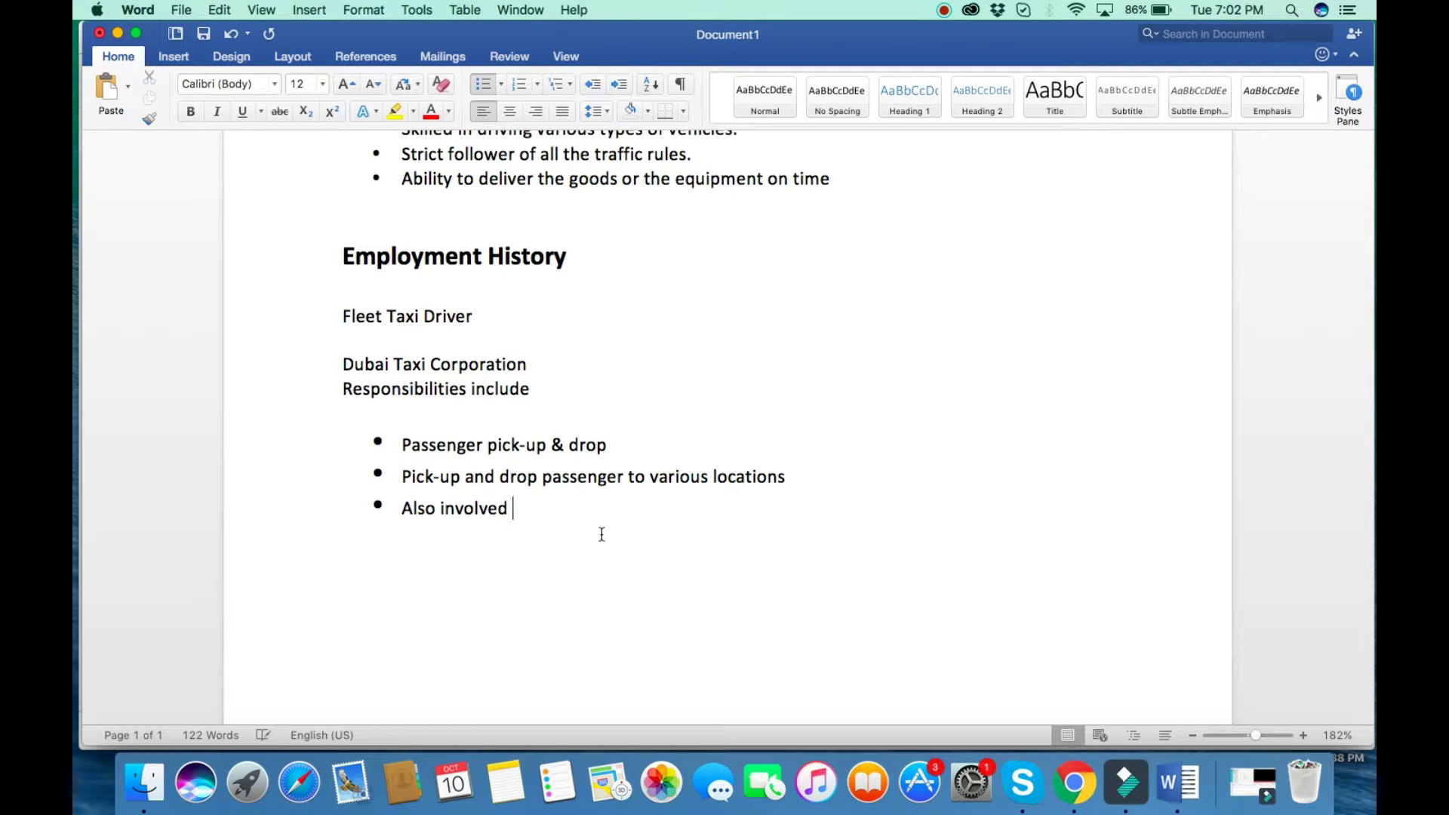
text(Airport and hote)
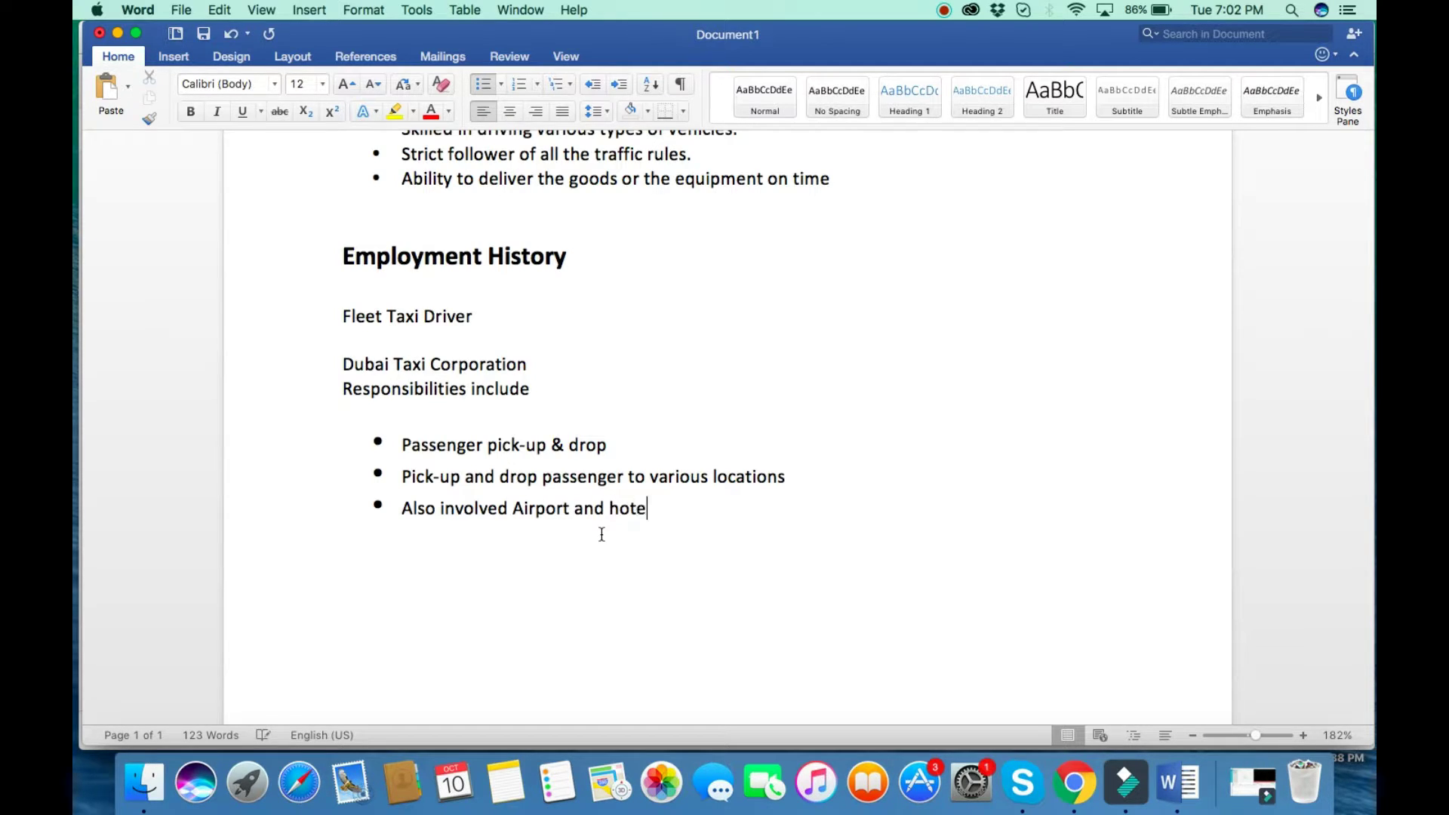
text(ls services com)
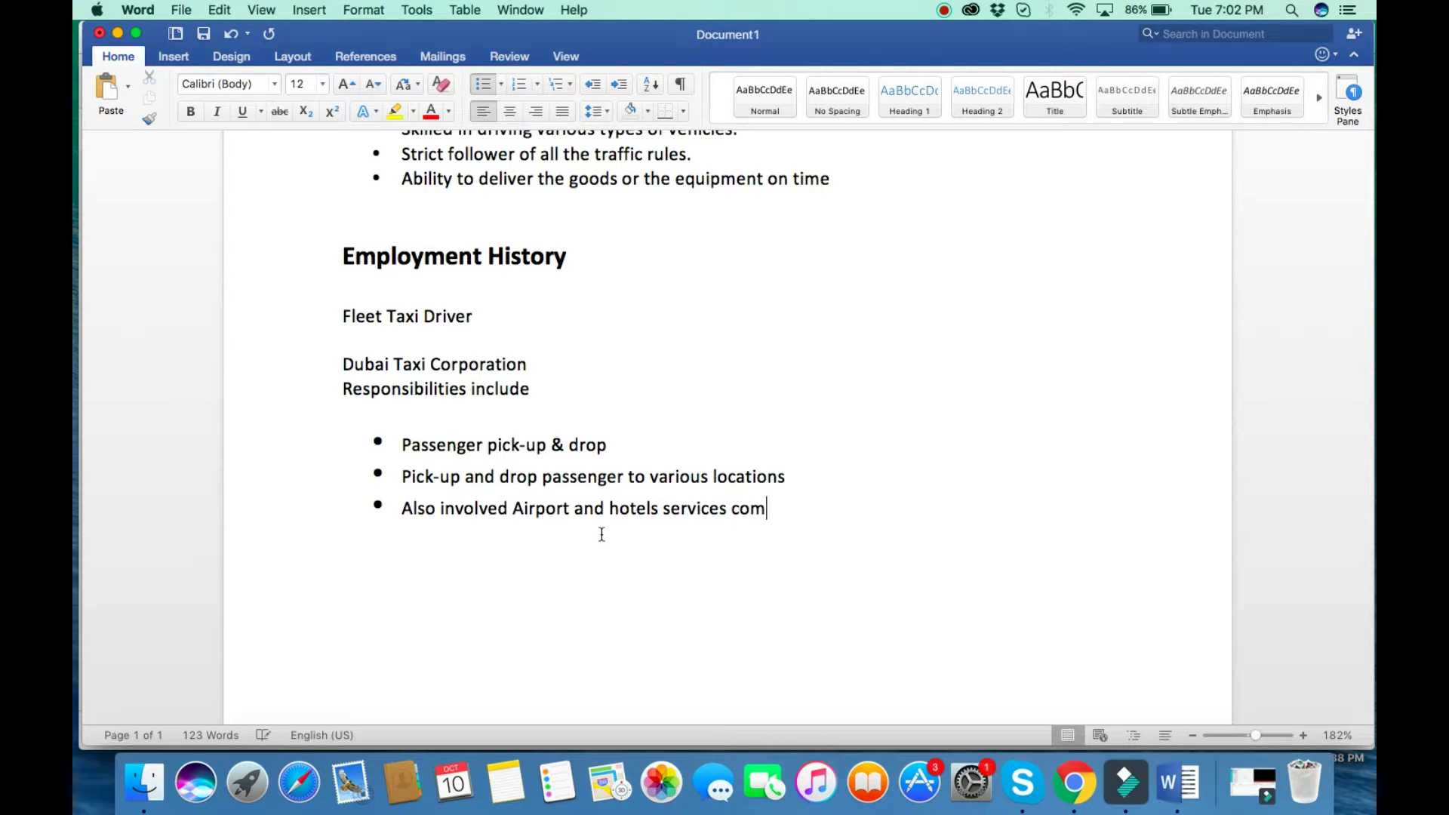
text(pany also requ)
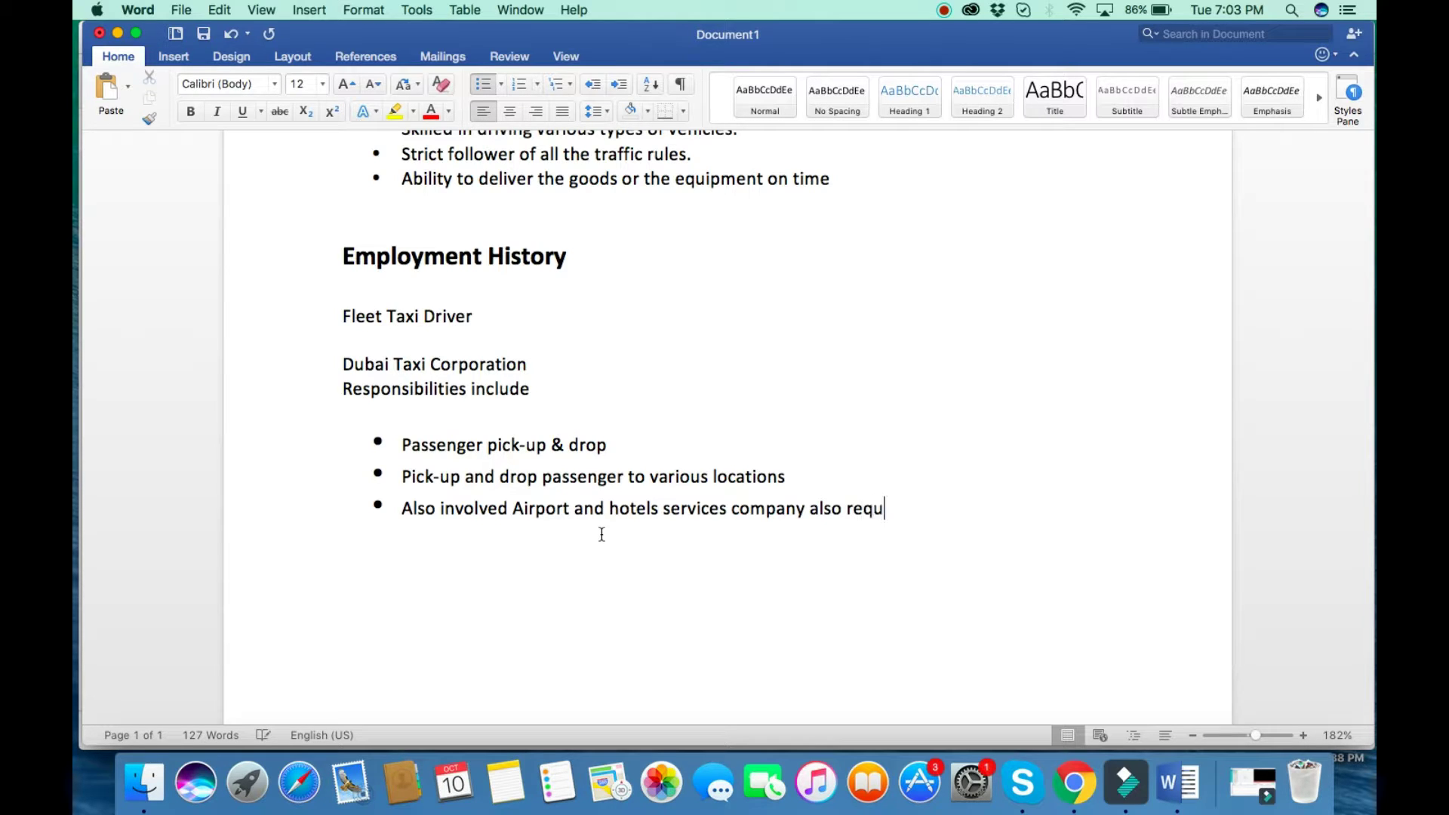
text(ired to picj)
key(BackSpace)
text(k -up)
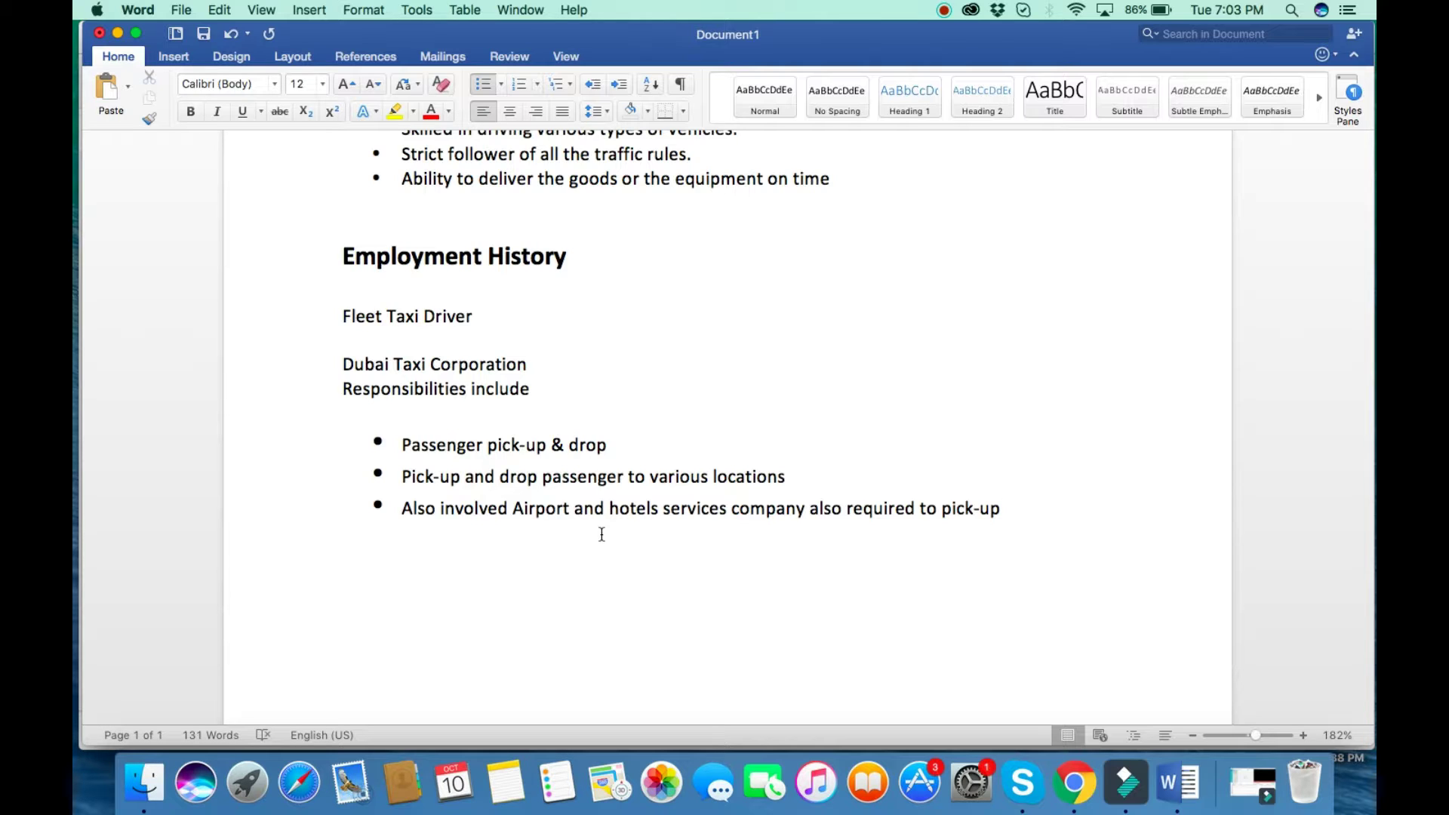
text( & drop for VIP.)
Add the bullet 'Check serviceable condition and performs minor maintenance of a preventable nature'.
key(Return)
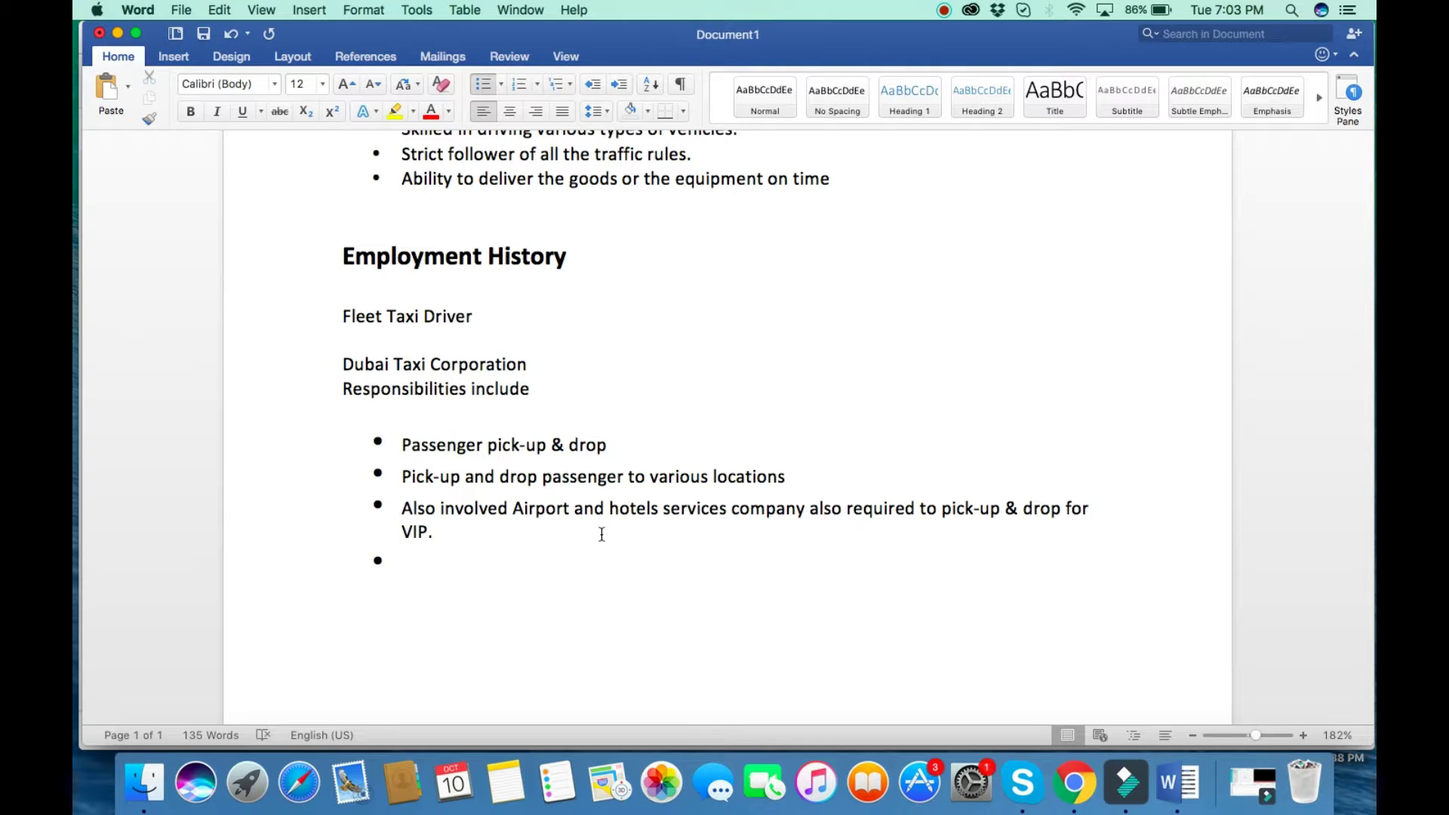
text(eck )
text(serv)
text(i)
key(BackSpace)
text(viceable c)
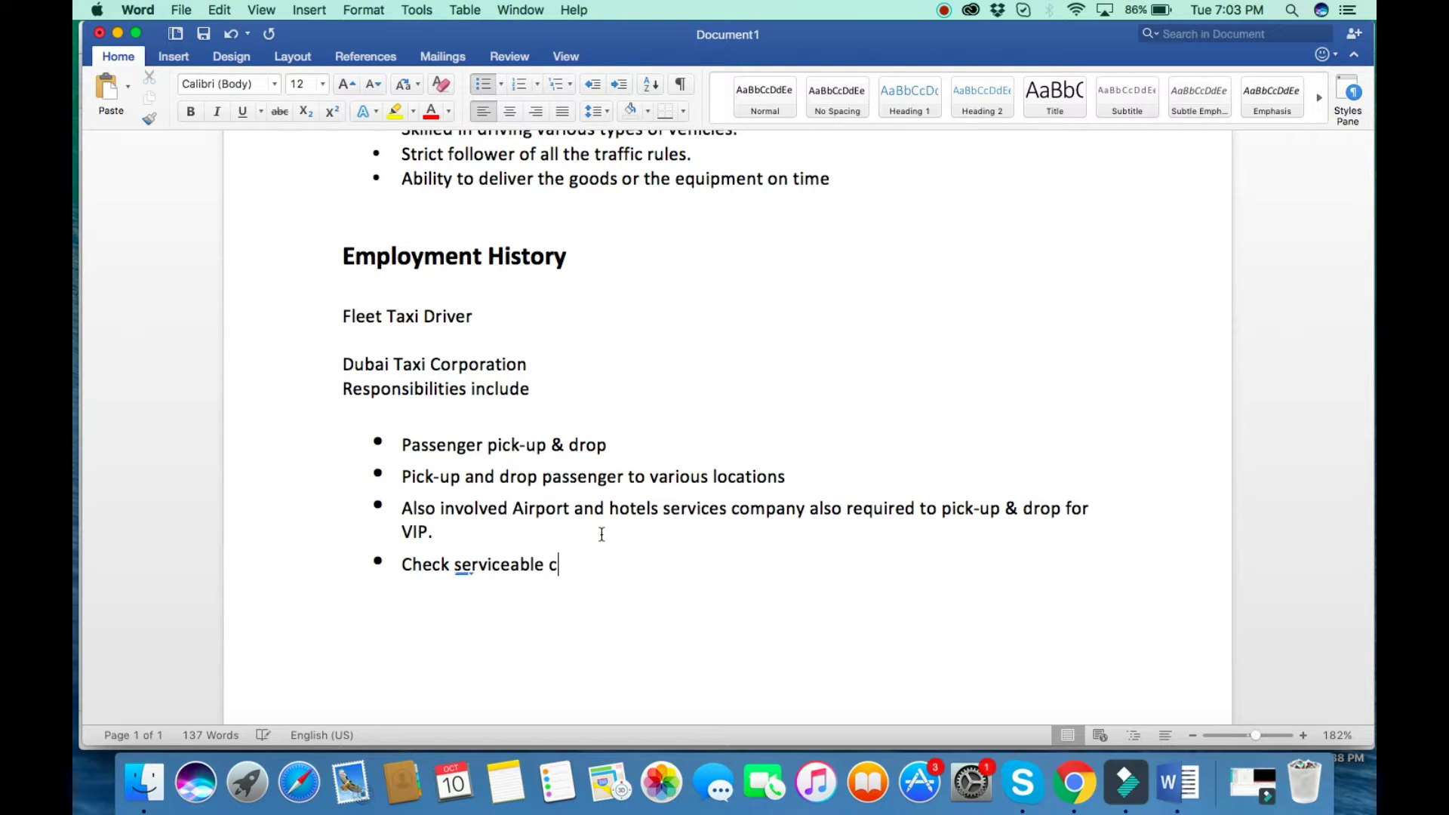
text(ondition and performs )
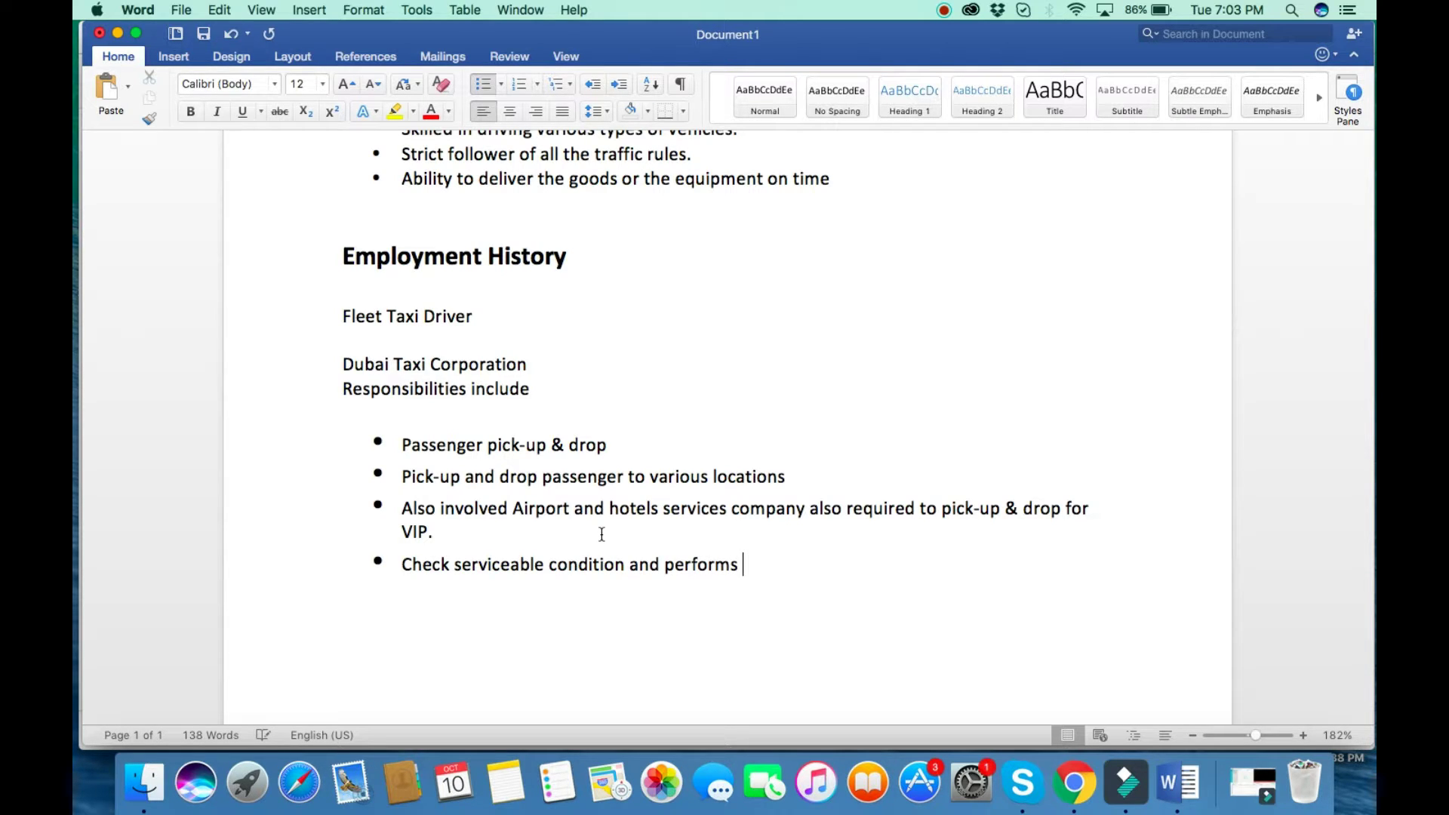
text(minor maint)
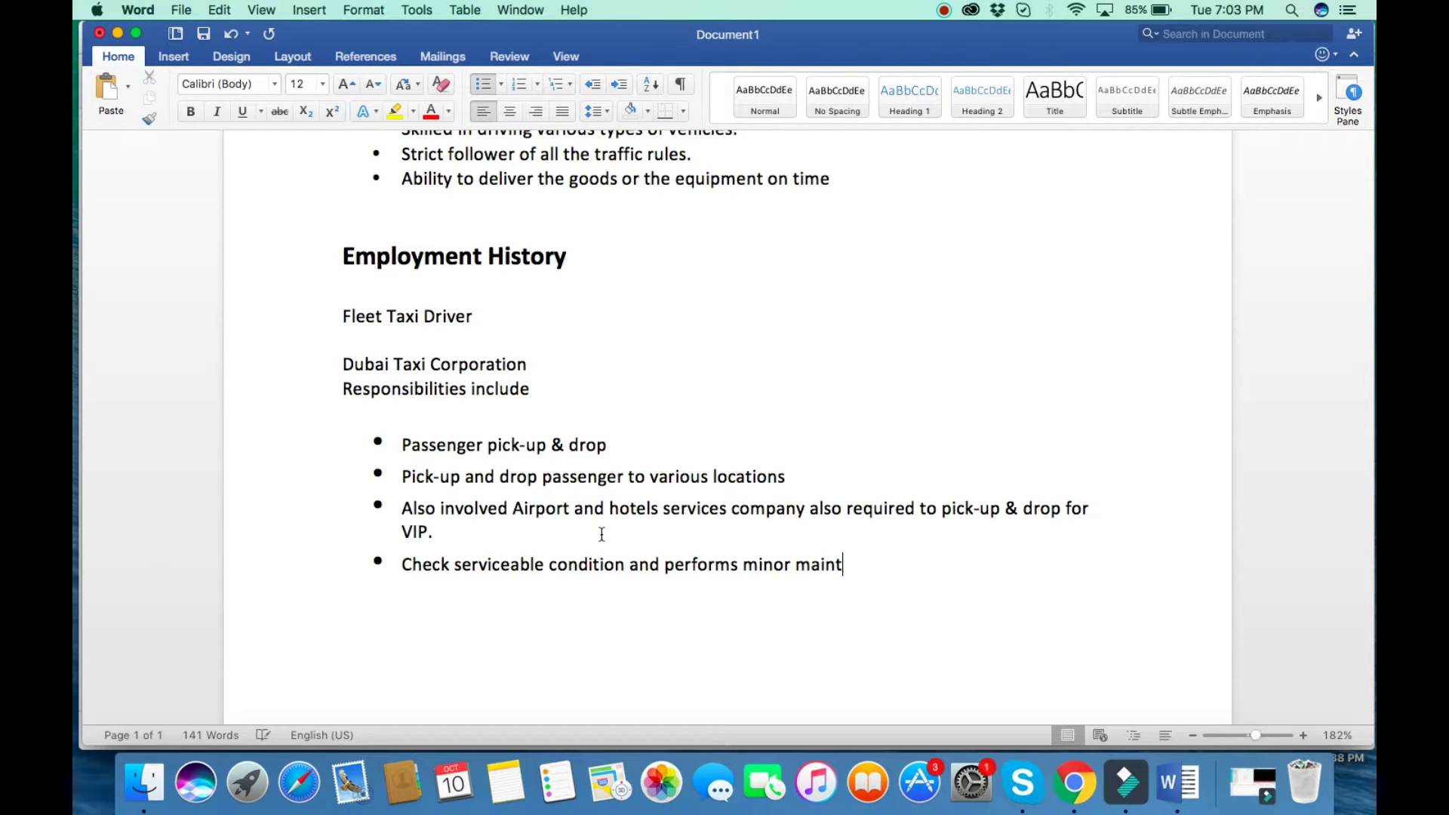
text(ne)
key(BackSpace)
key(BackSpace)
text(enance of a preventable)
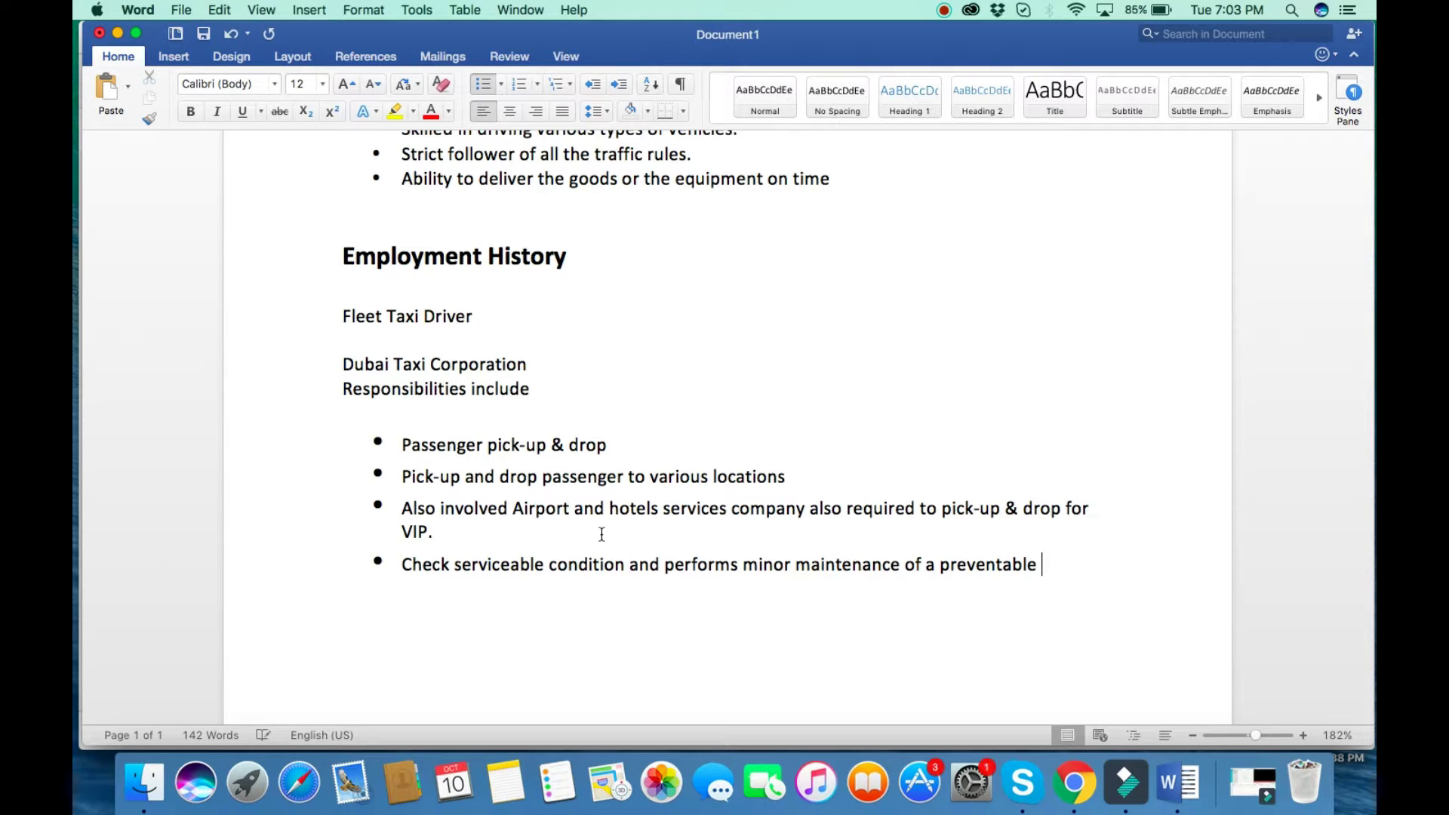
text( nature)
key(Return)
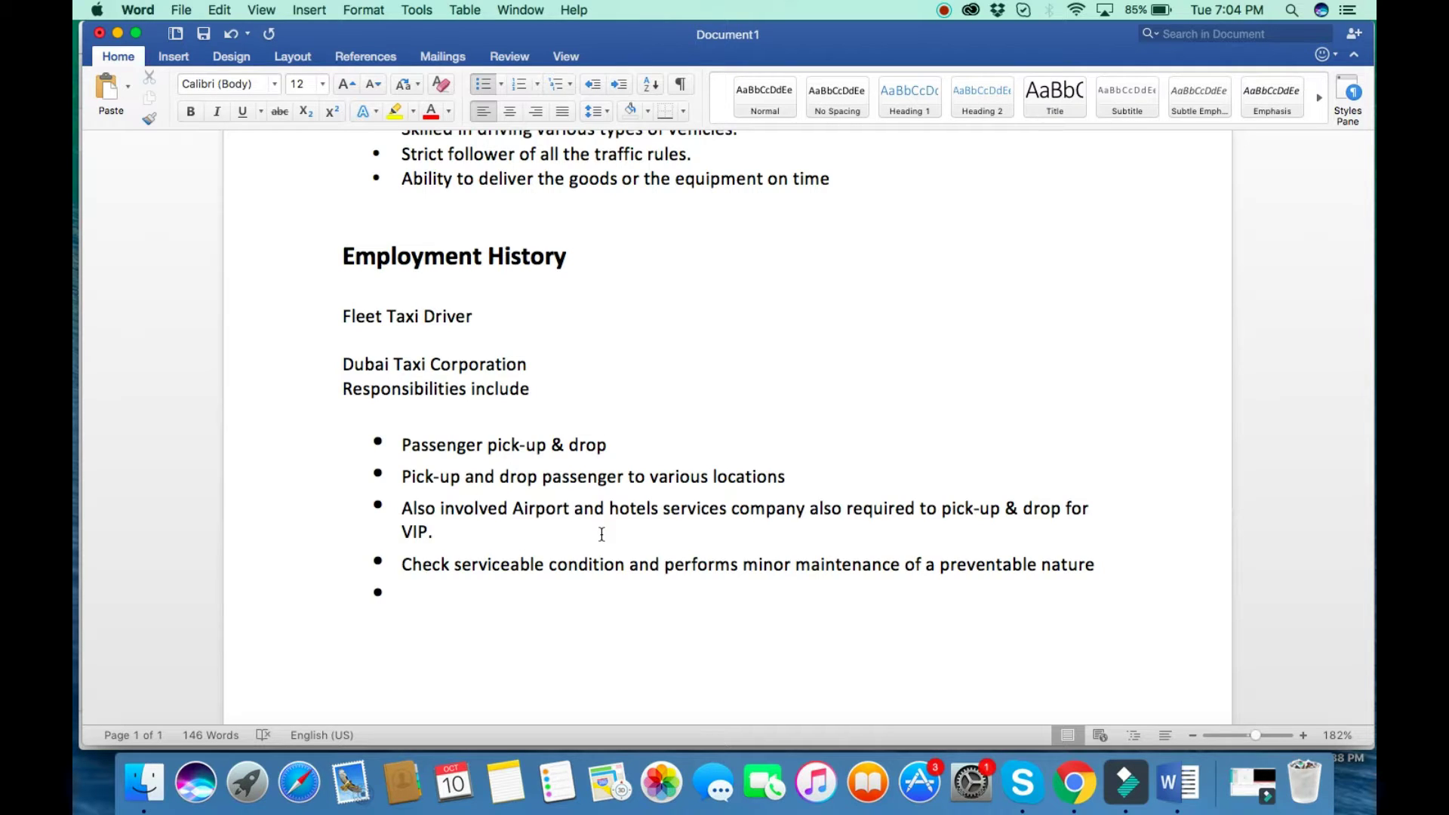
Type the final bullet: 'Perform daily maintenance checks on assigned vehicles… major maintenance or repairs.'.
text(Perform s dail)
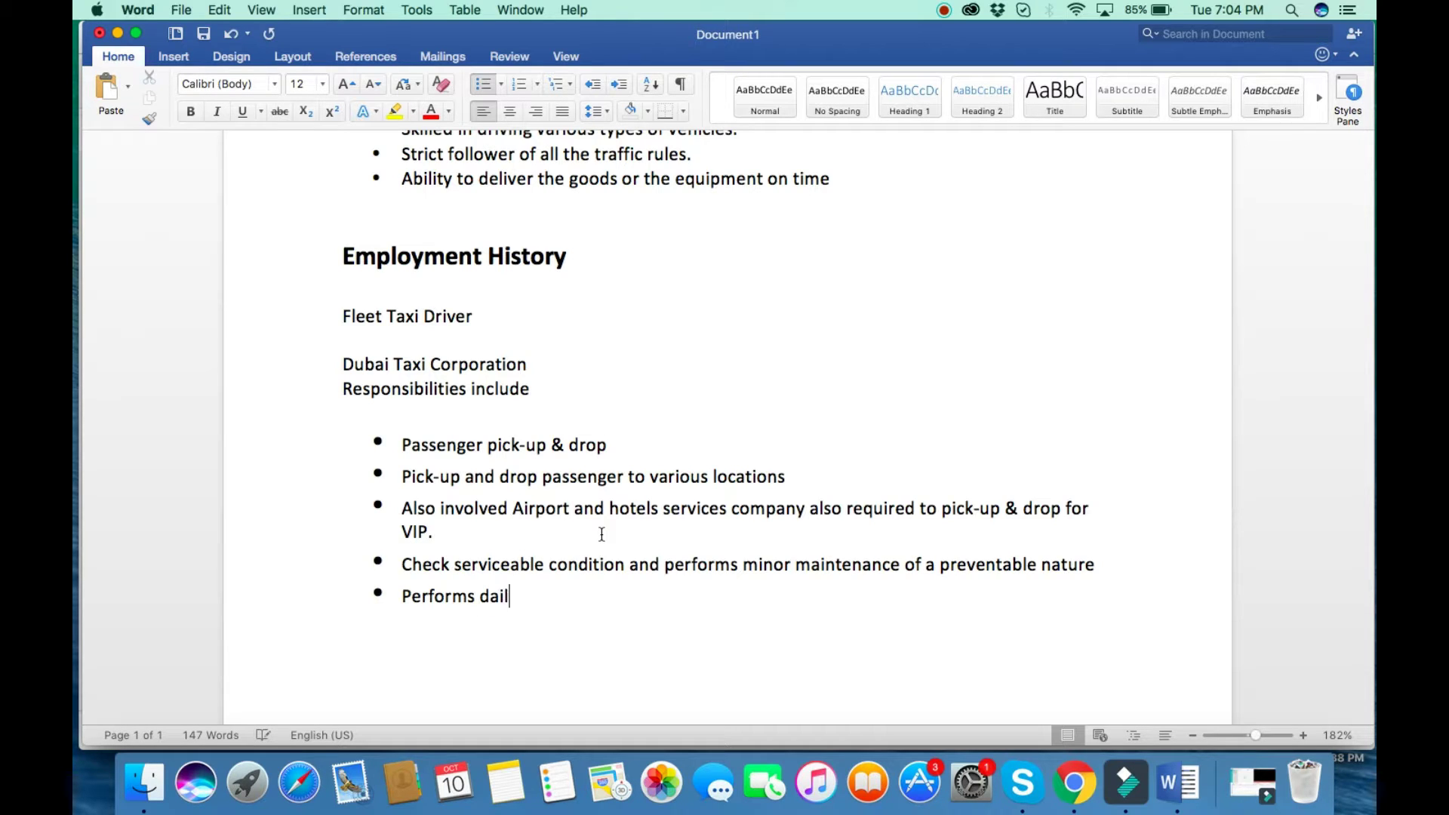
text(y mainta)
text(n)
key(BackSpace)
key(BackSpace)
text(enance )
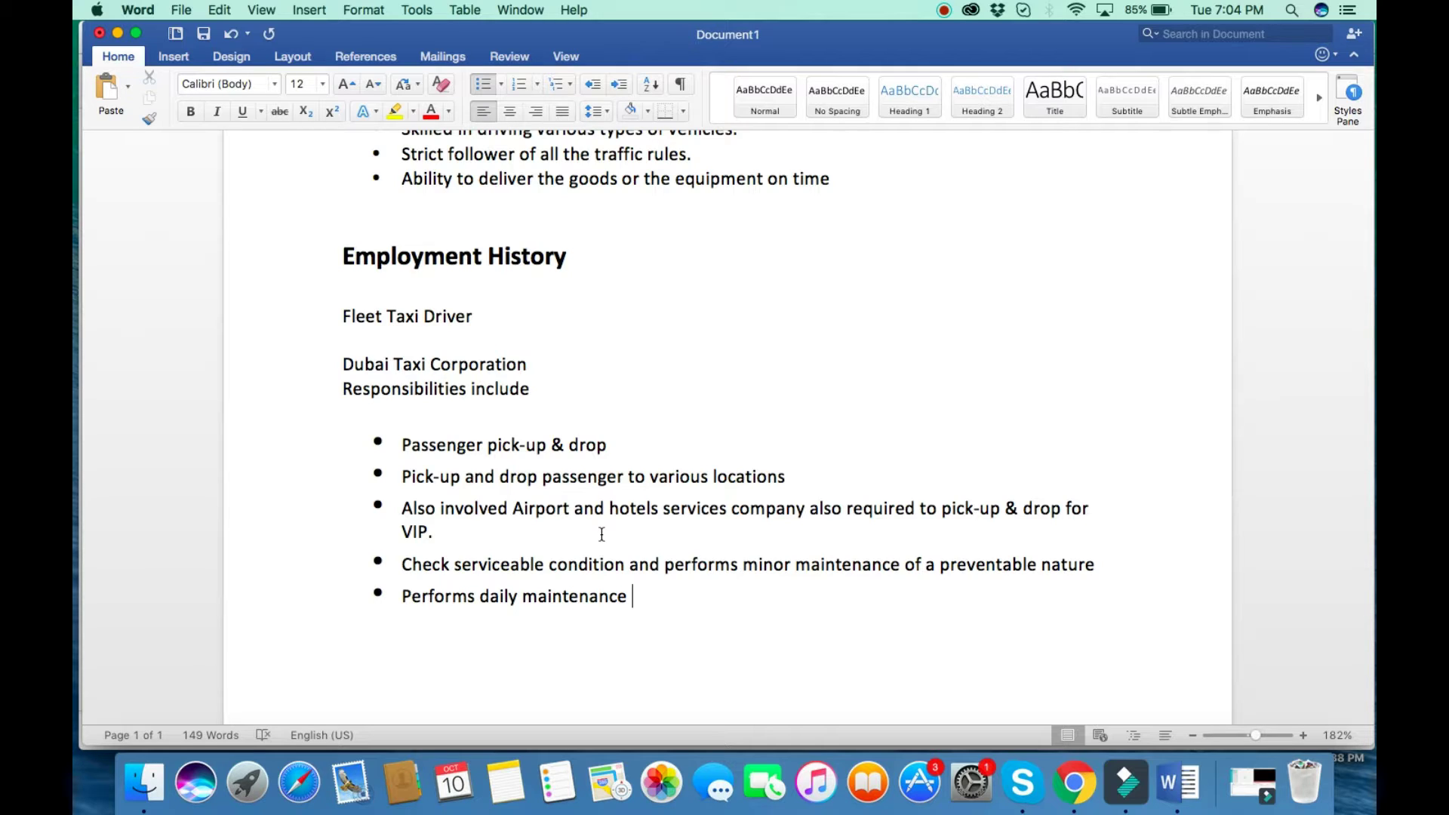
text(checks on assigne)
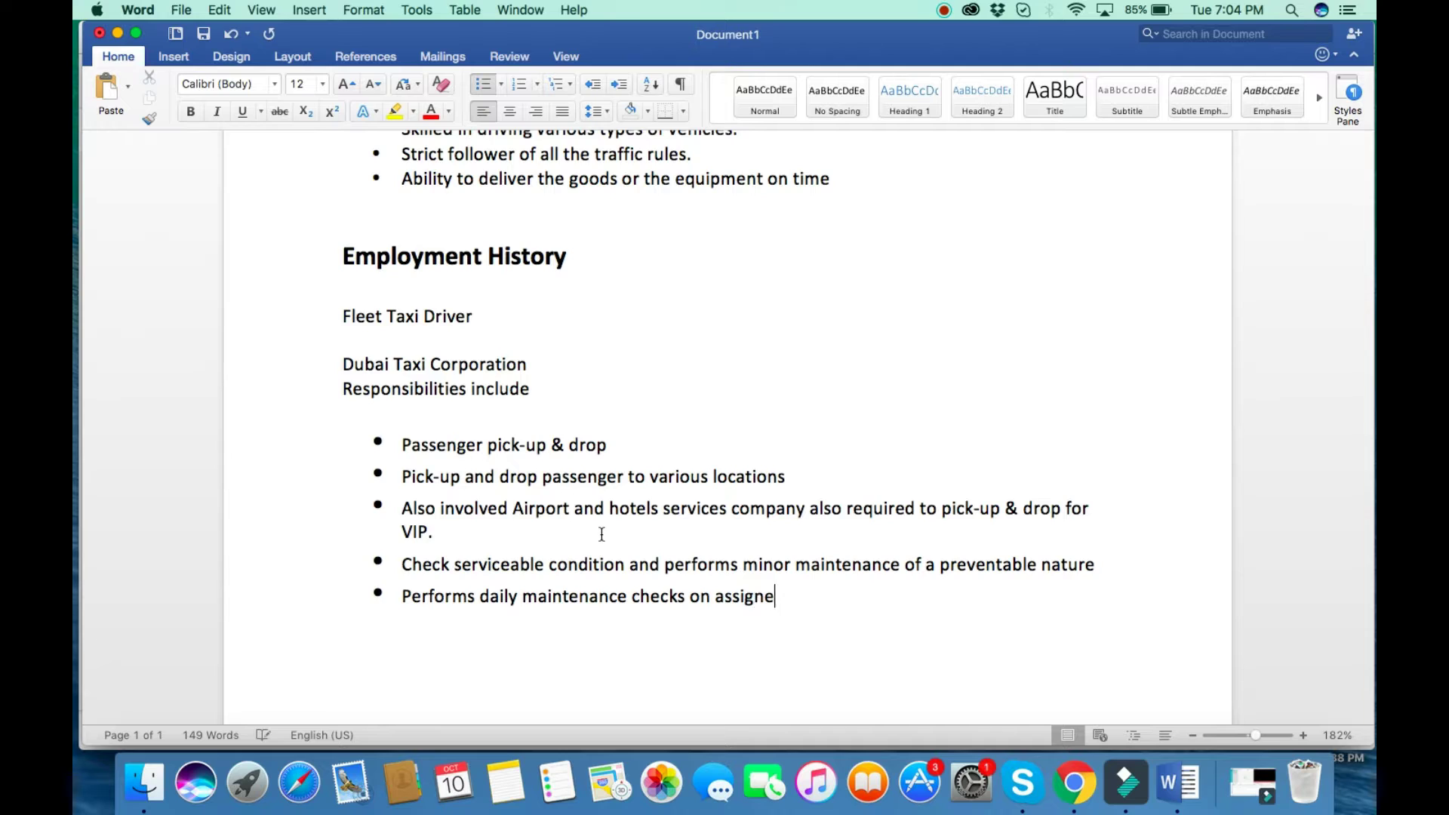
text(d vehicles and)
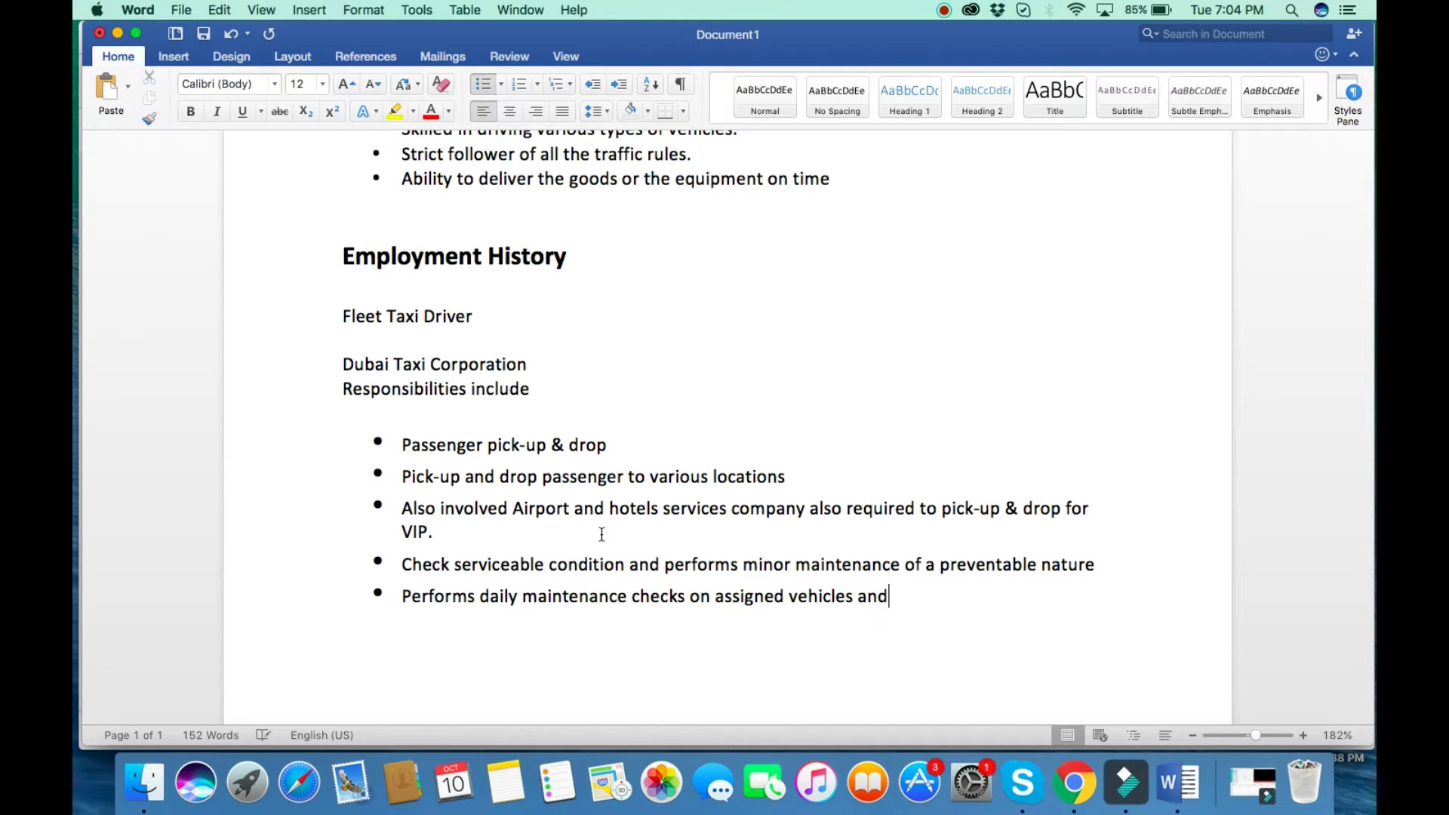
text( immeg)
key(BackSpace)
text(diately I will )
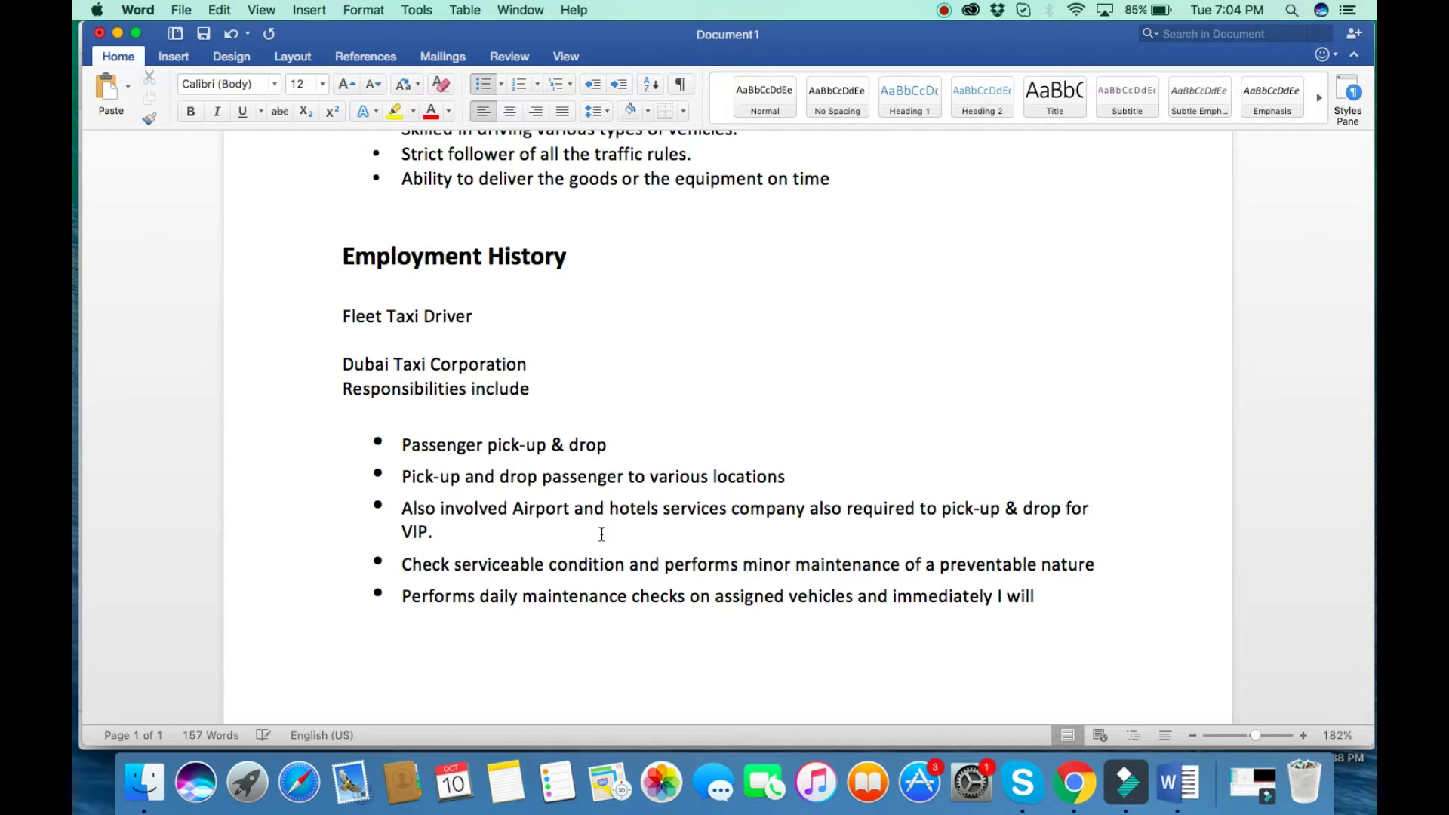
text(see maintenance of )
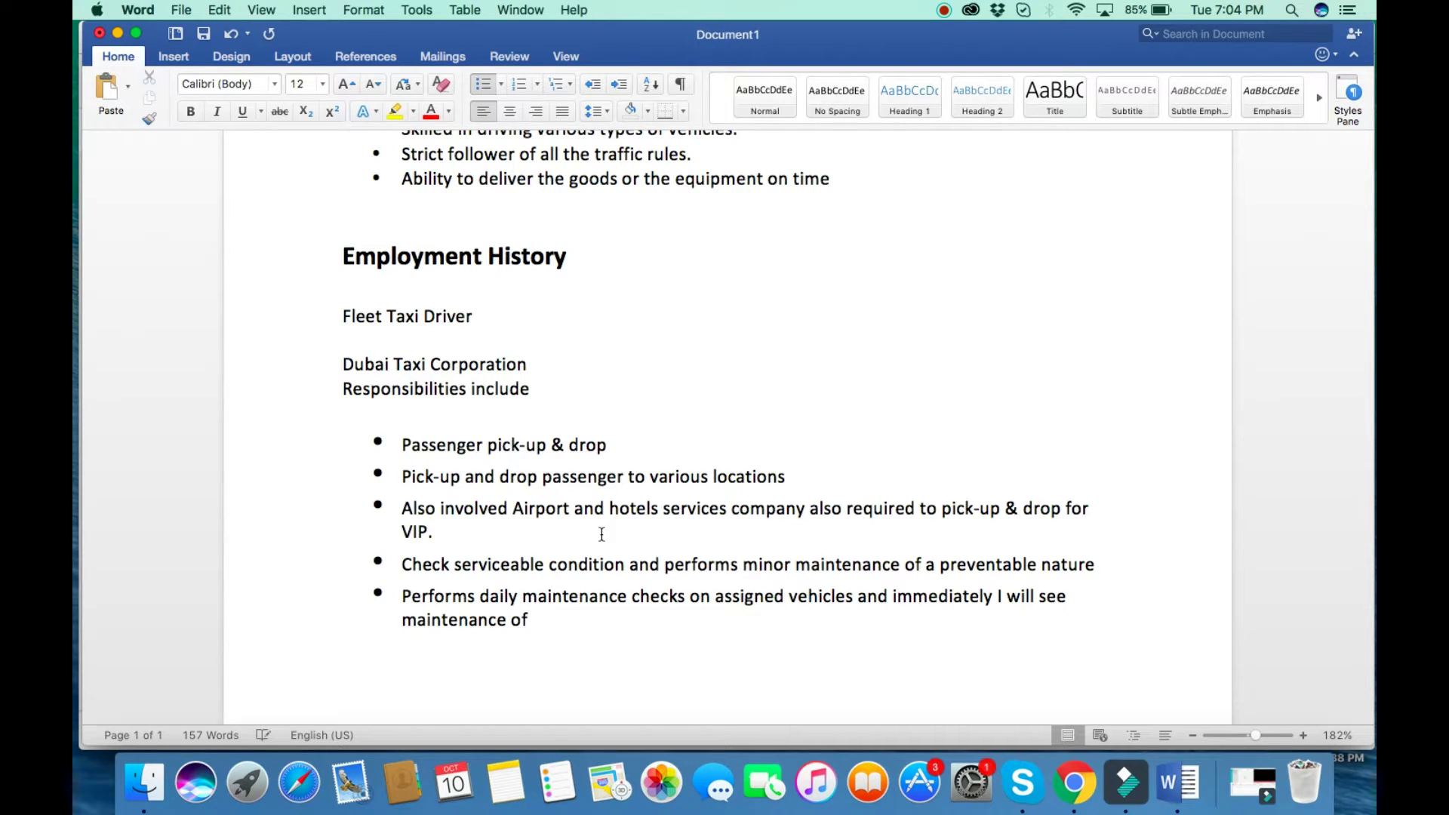
text(any required ma)
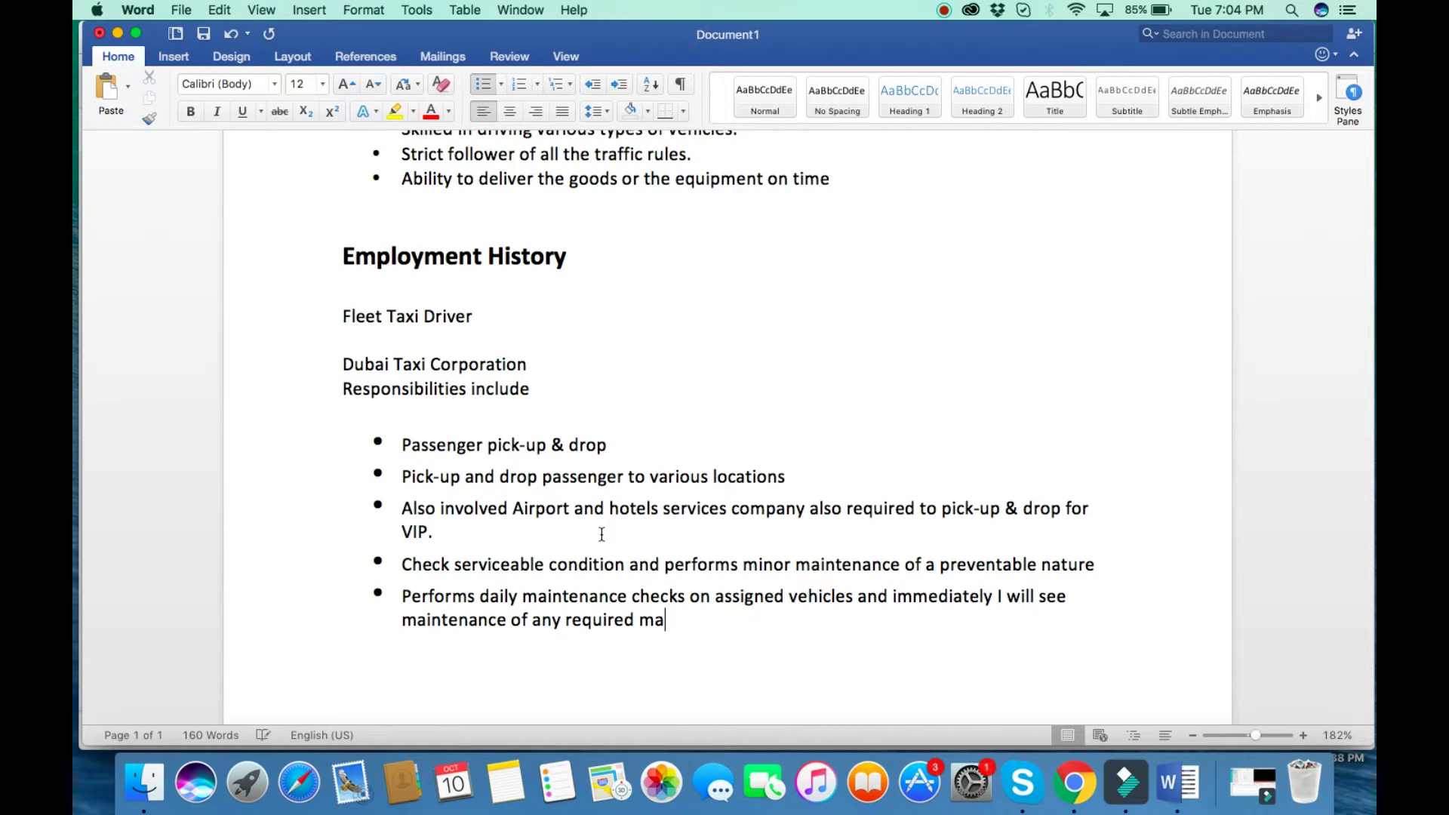
text(jor maintenan)
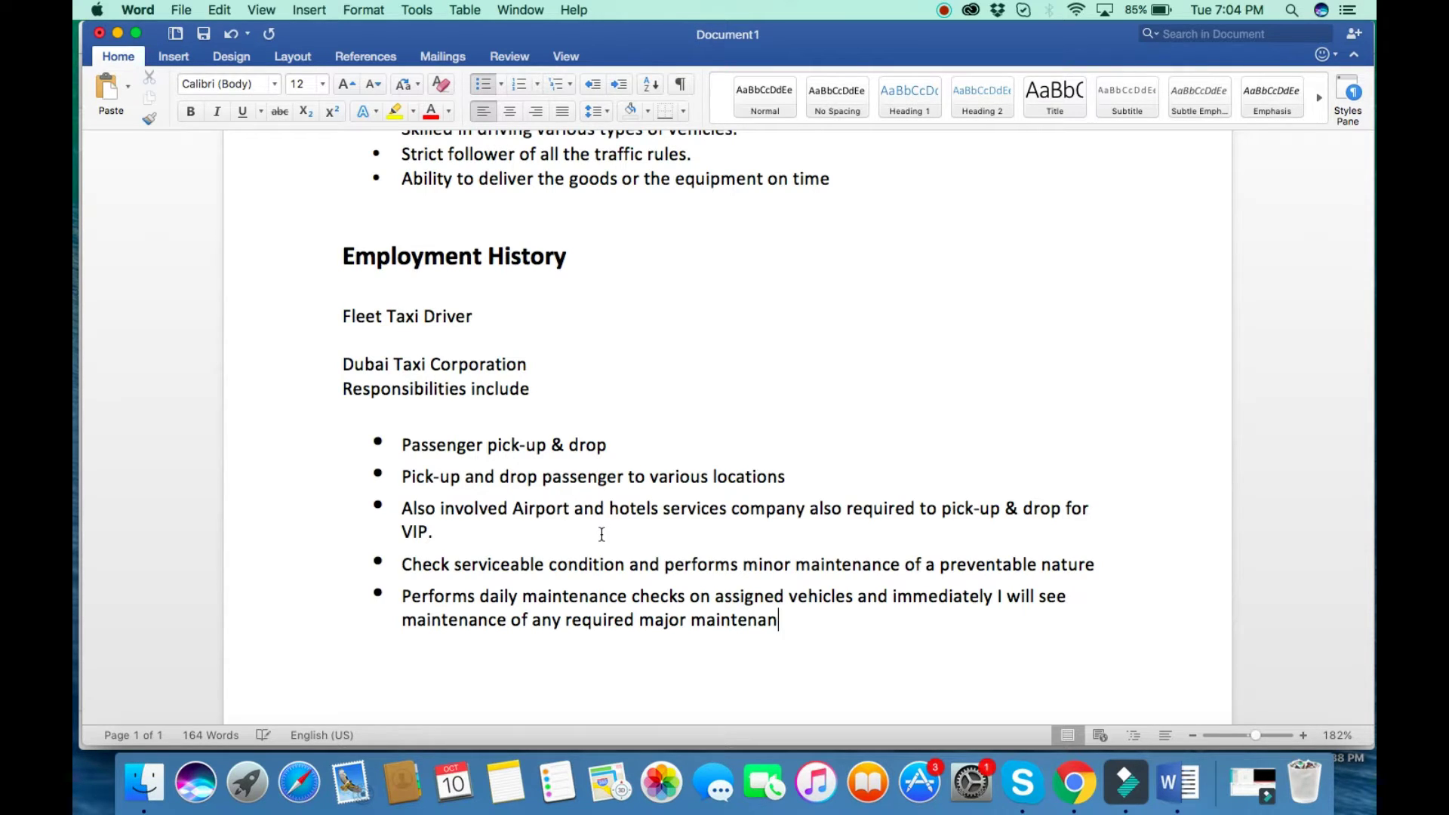
text(ce o)
text(r repai)
text(rd)
key(BackSpace)
text(s .)
End the bullet list and type the bold heading 'Responsibilities include:' on a plain line below.
key(Return)
key(Return)
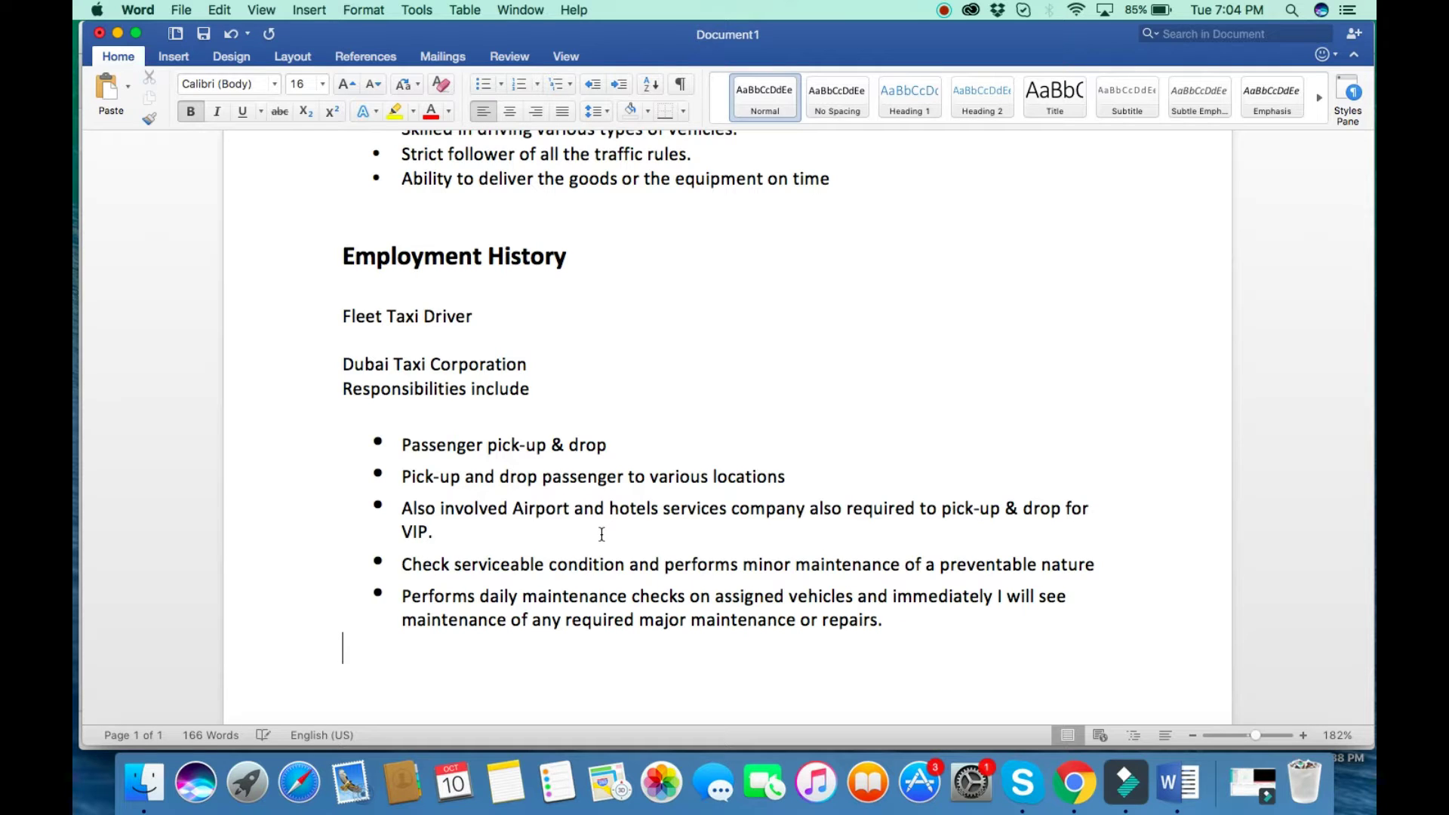
key(Return)
key(Return)
text(Respon)
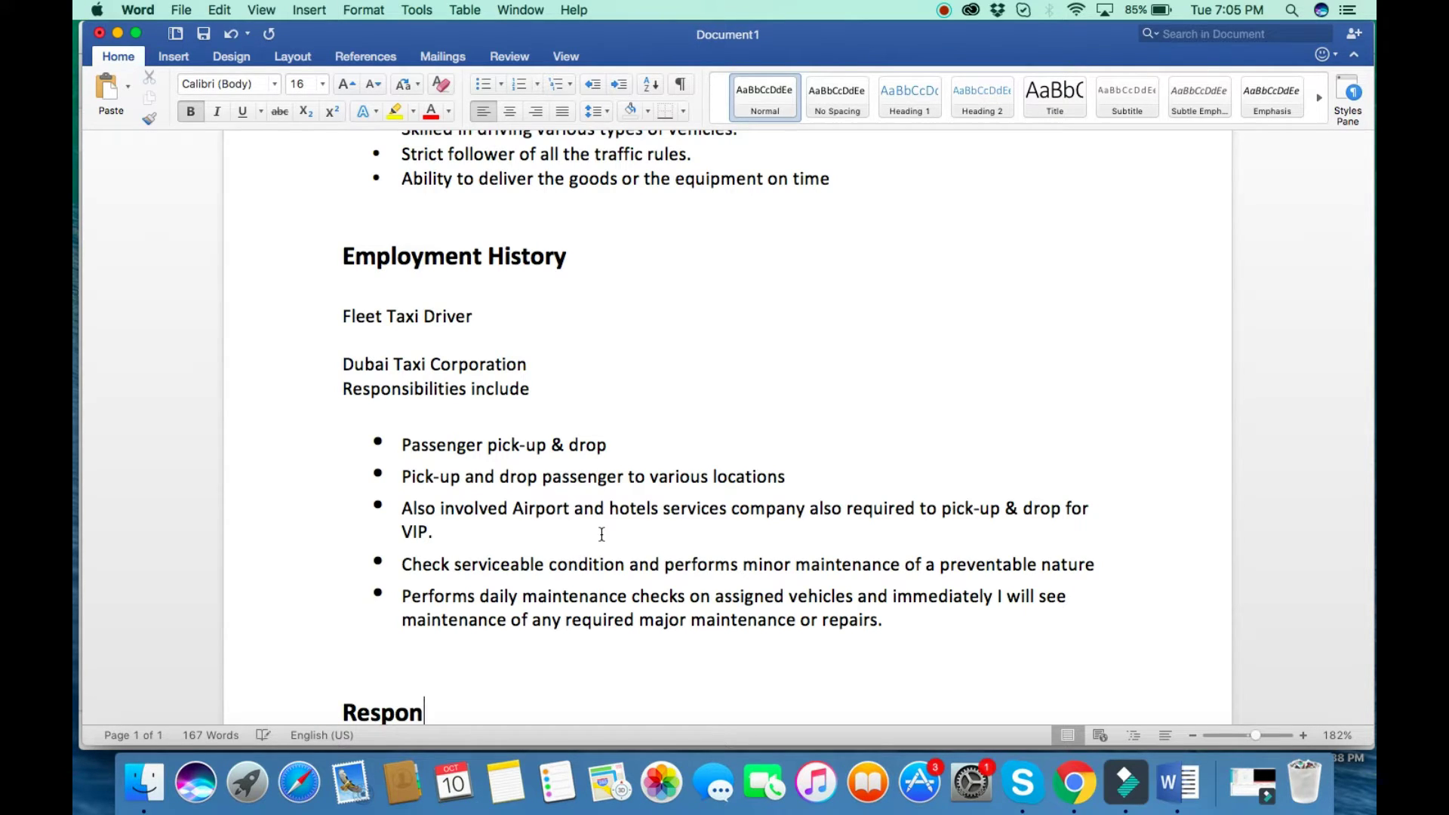
text(sibiliti)
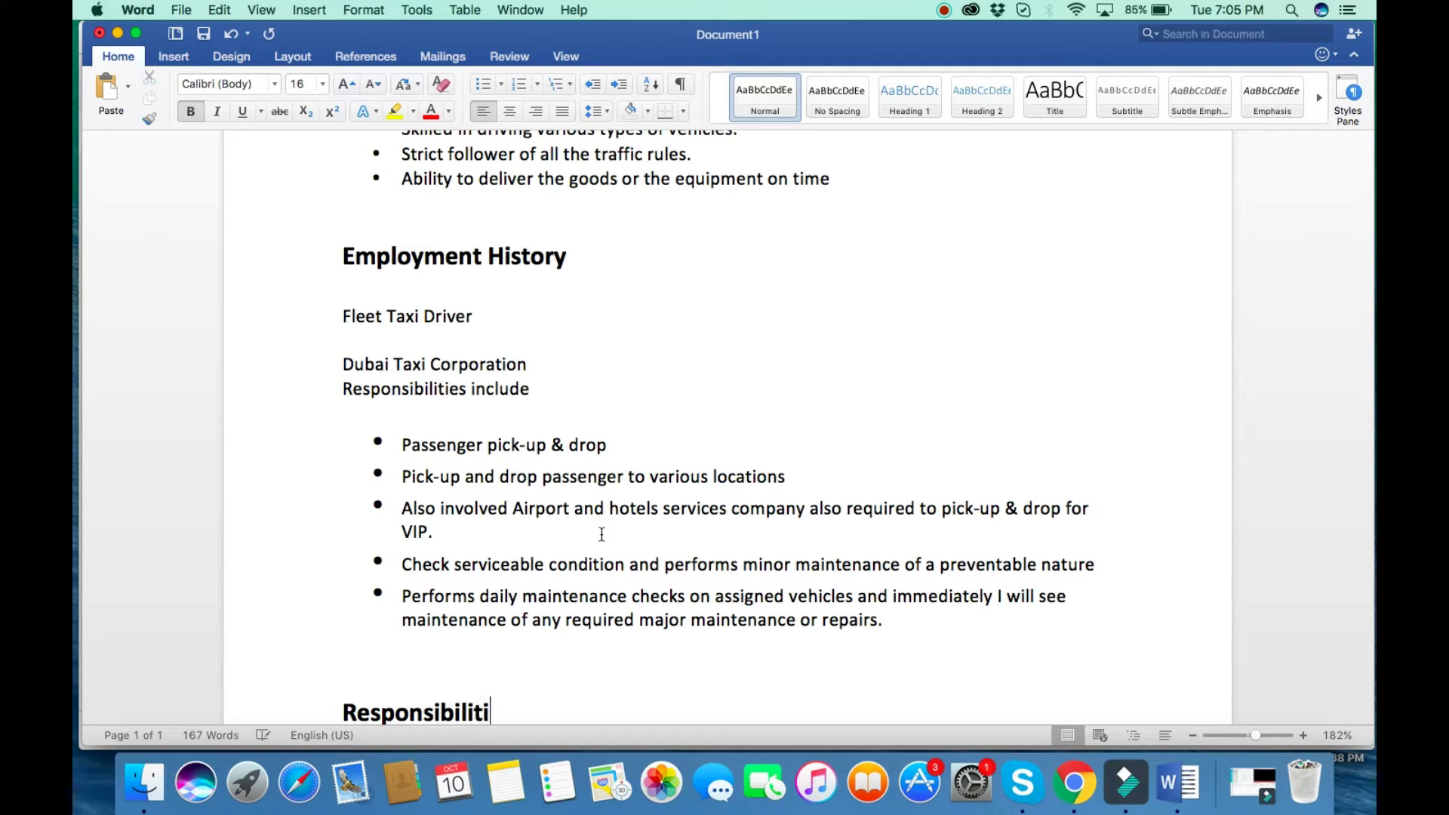
text(es include)
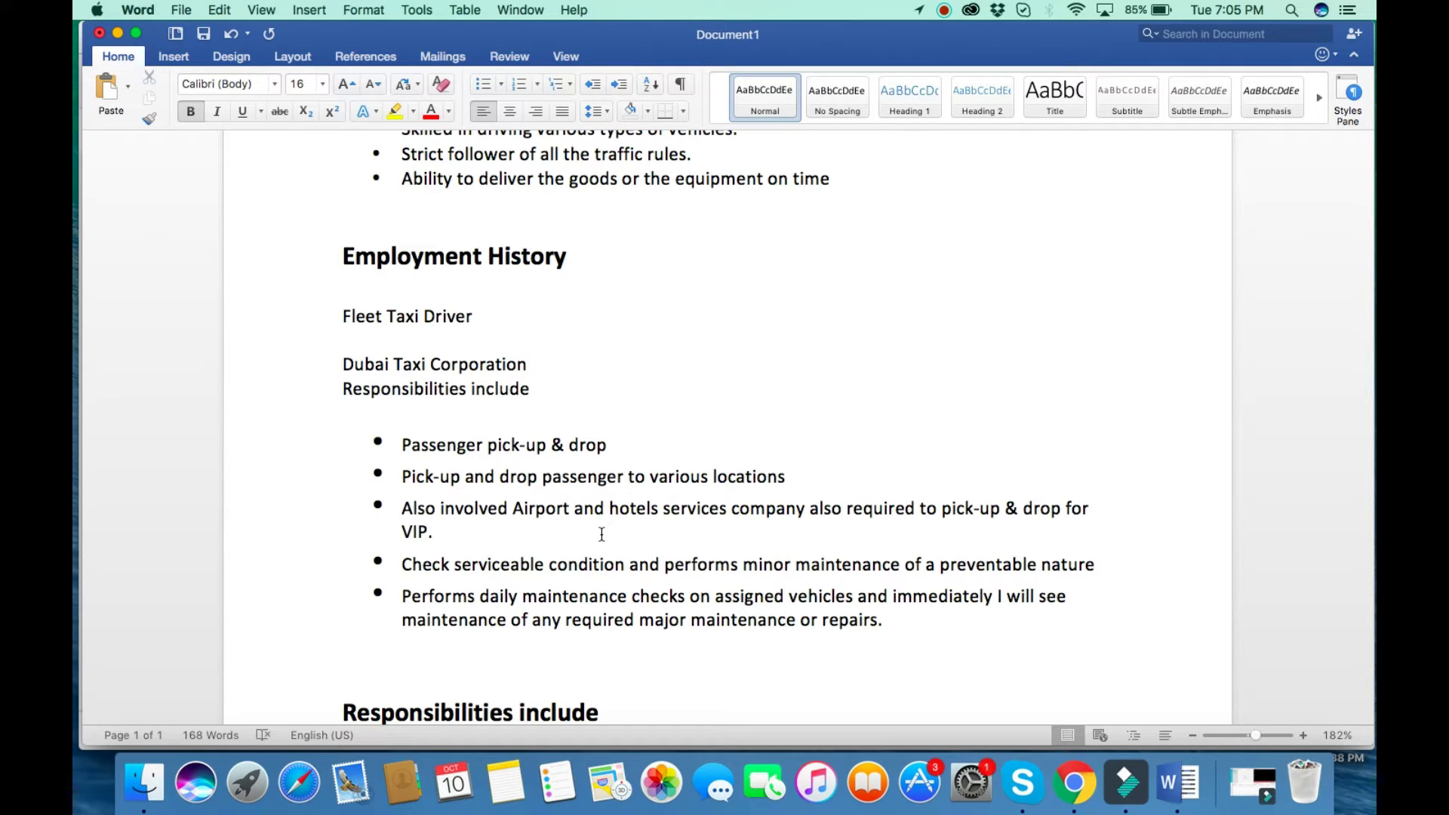
text(:)
scroll(683, 389, down, 3)
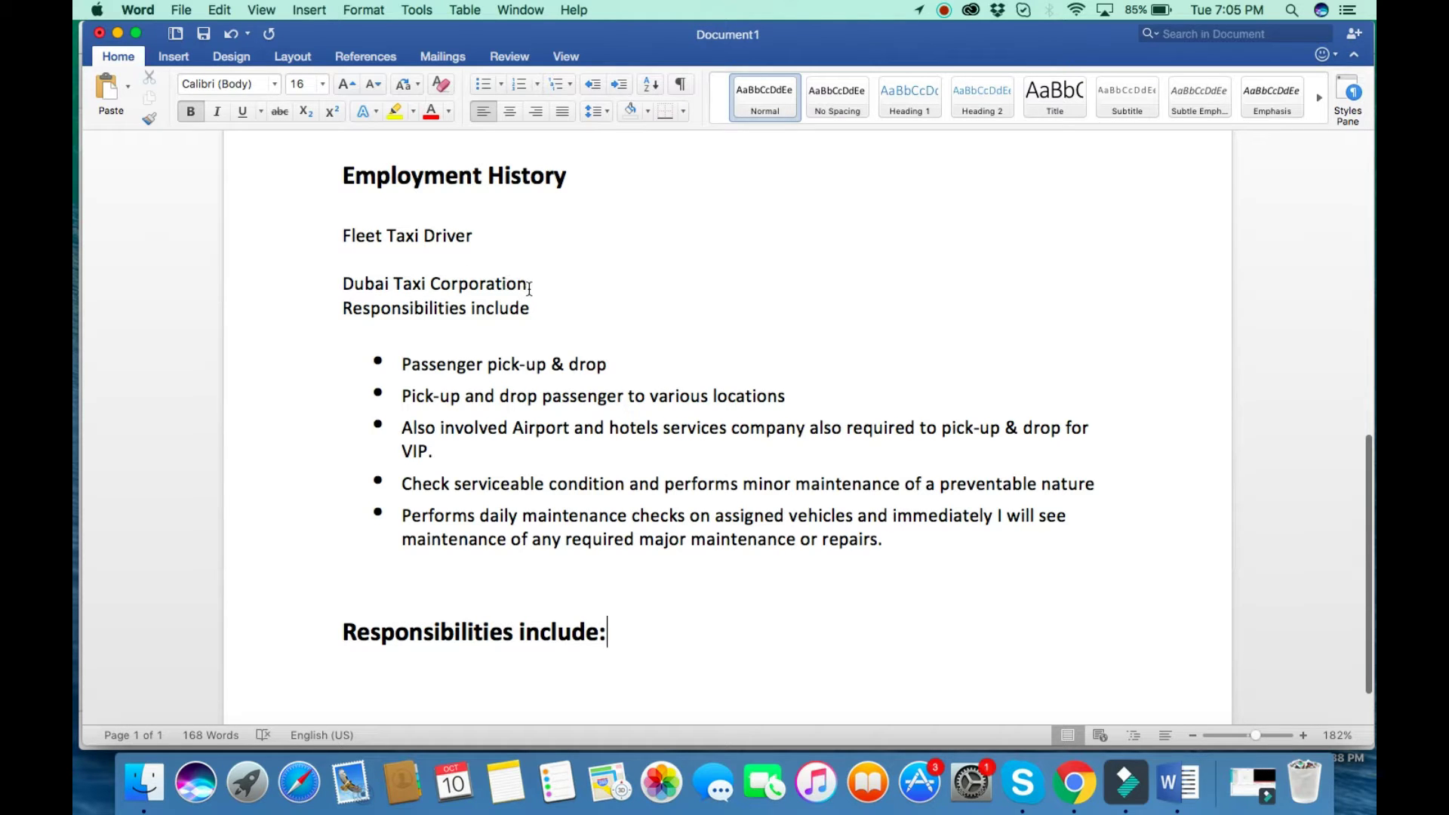
Copy 'Dubai Taxi Corporation', start page 2 with a page break, paste it, then partly erase it.
drag(532, 285, 337, 291)
key(super+c)
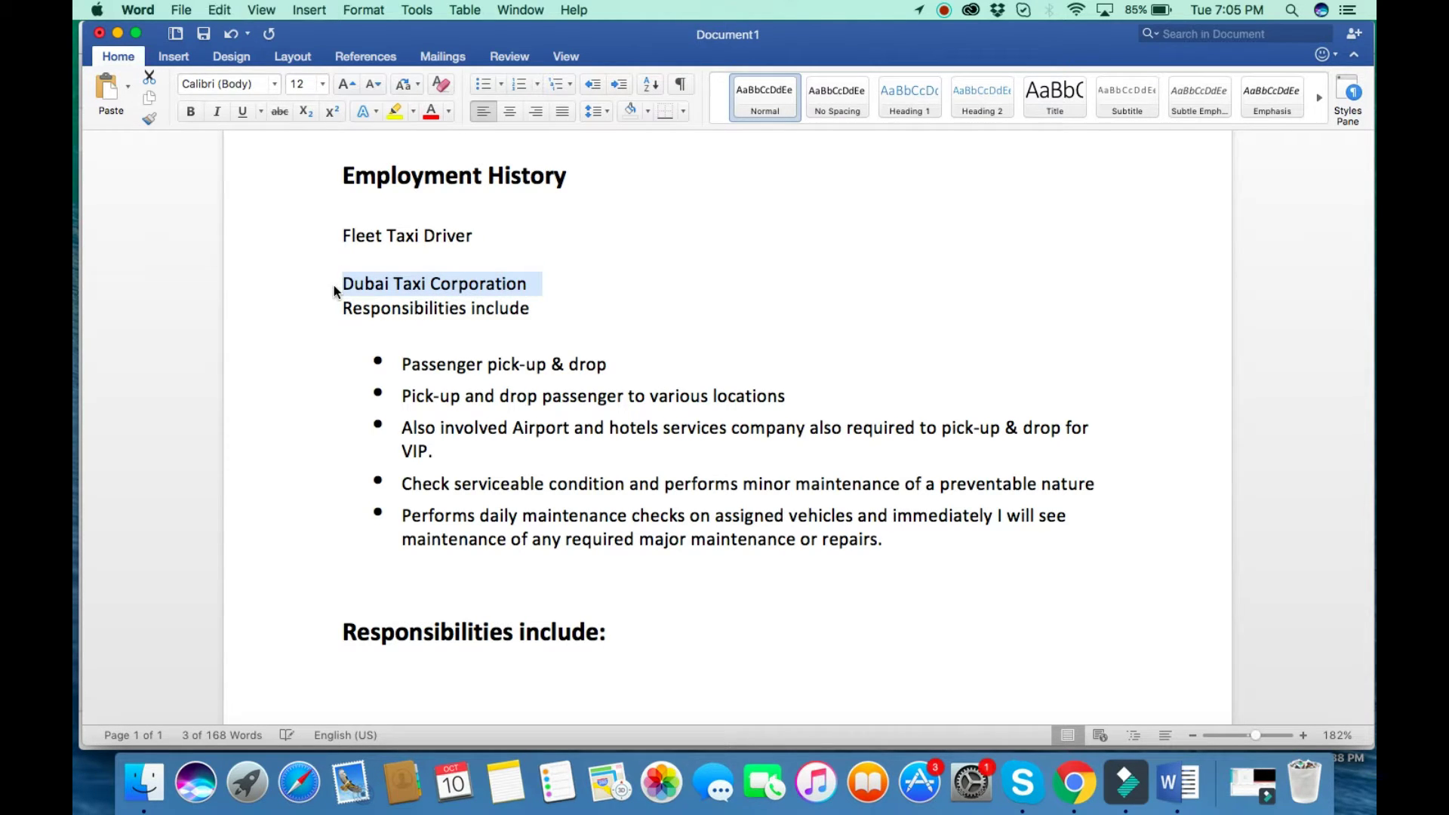
click(468, 687)
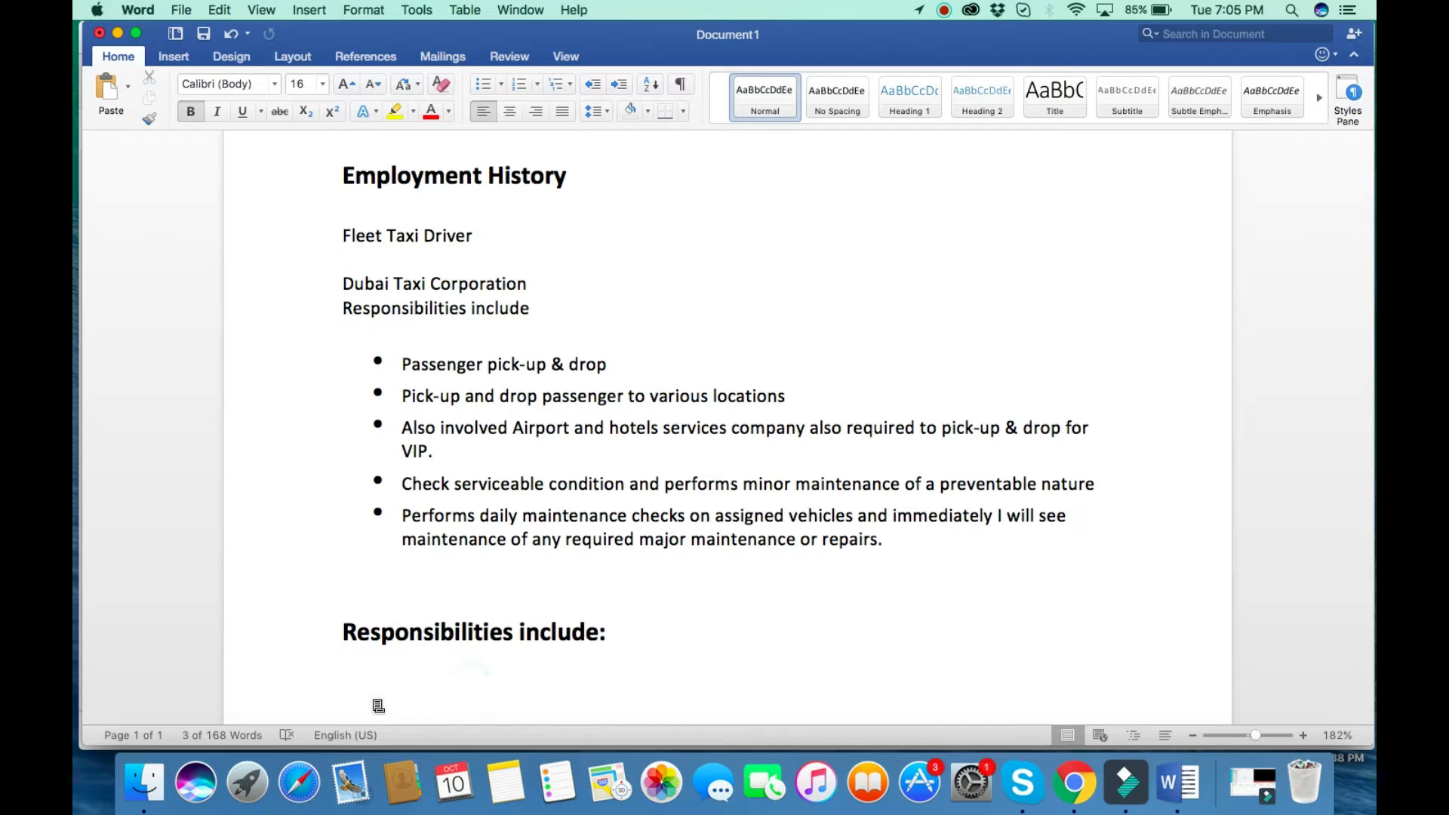
key(Return)
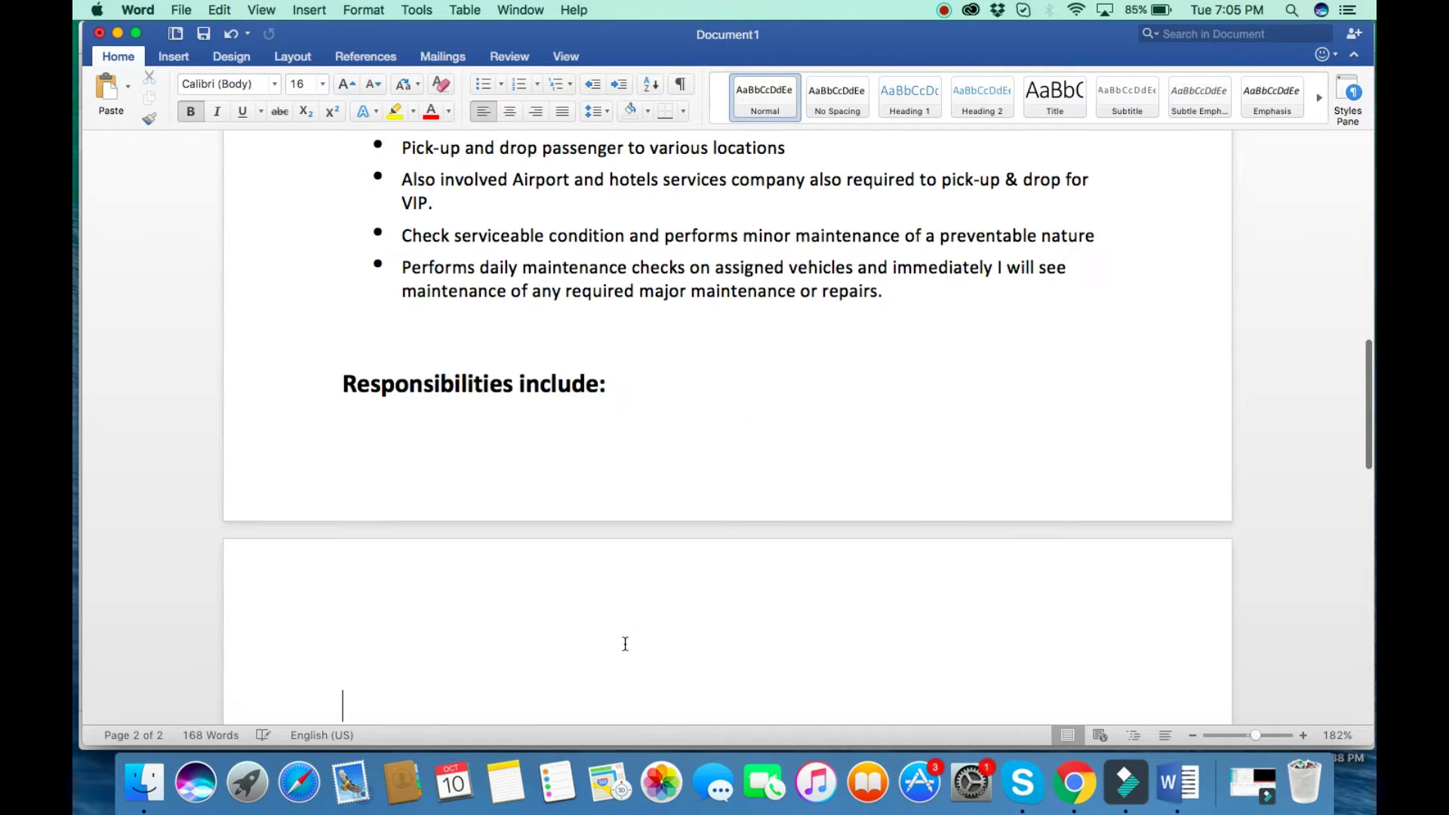
key(super+v)
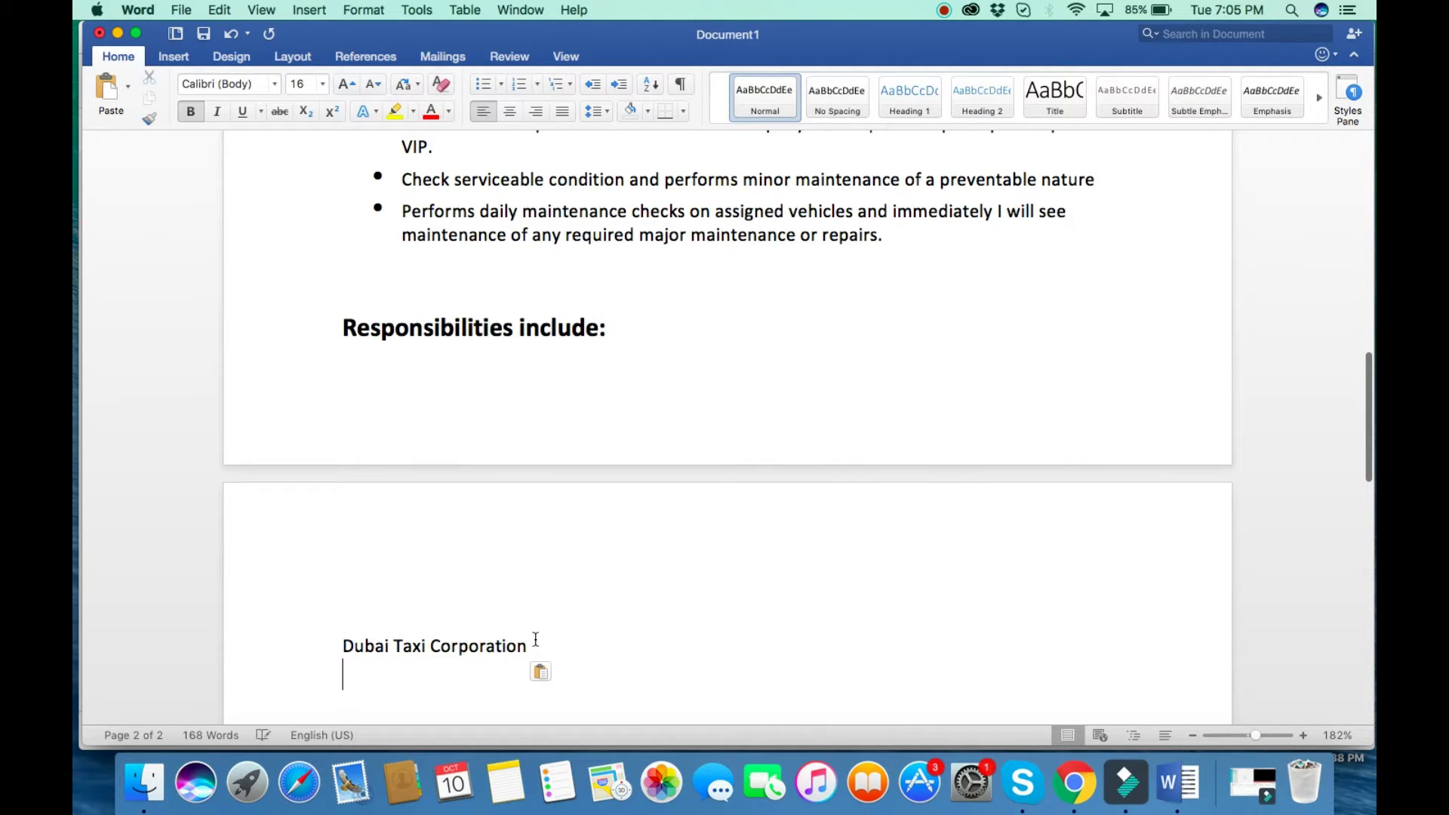
key(BackSpace)
key(BackSpace)
key(BackSpace)
key(BackSpace)
key(BackSpace)
key(BackSpace)
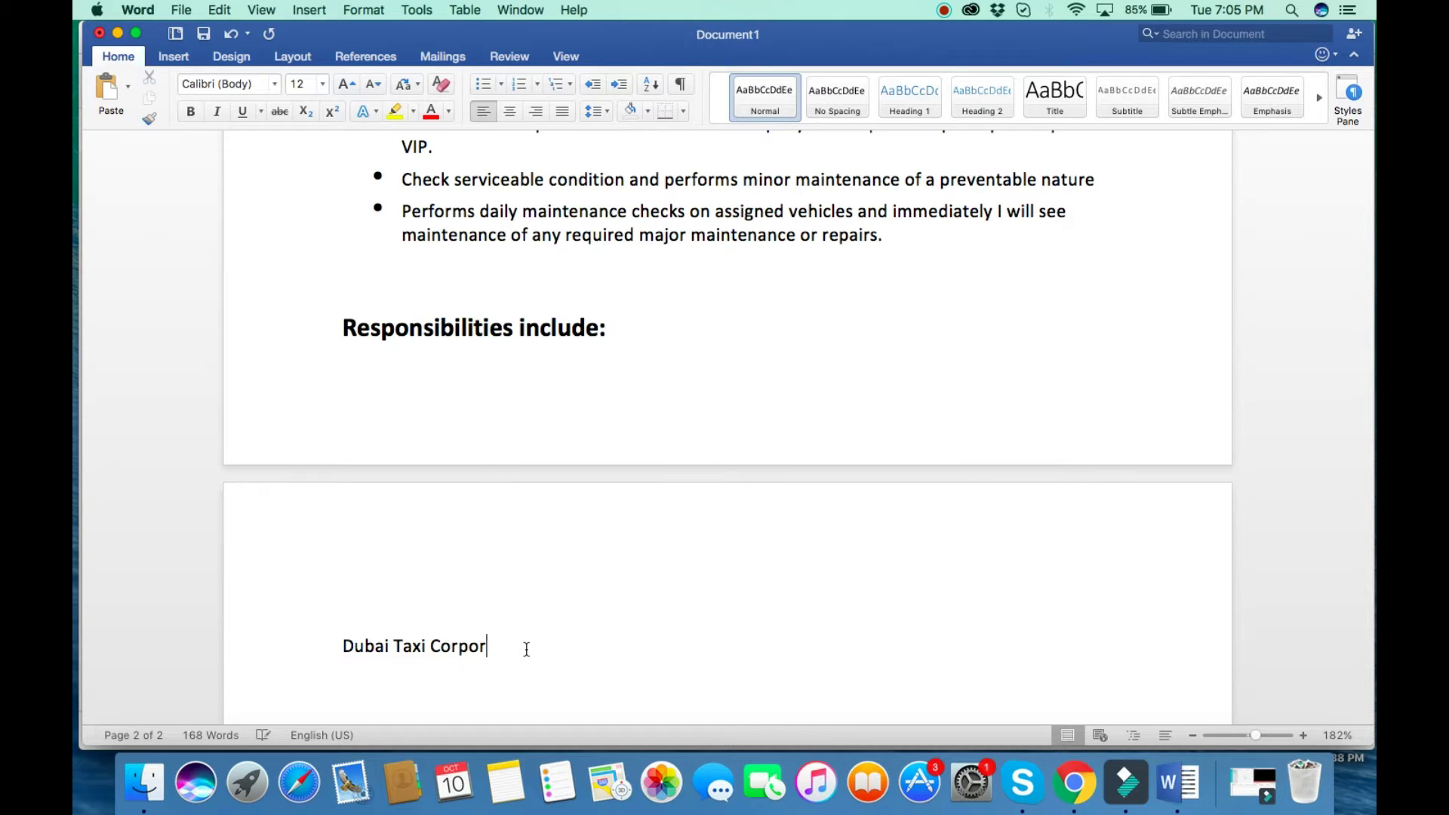
key(BackSpace)
key(BackSpace)
key(BackSpace)
key(BackSpace)
key(BackSpace)
key(BackSpace)
key(BackSpace)
key(BackSpace)
key(BackSpace)
key(BackSpace)
key(BackSpace)
key(BackSpace)
key(BackSpace)
key(BackSpace)
key(BackSpace)
key(BackSpace)
key(BackSpace)
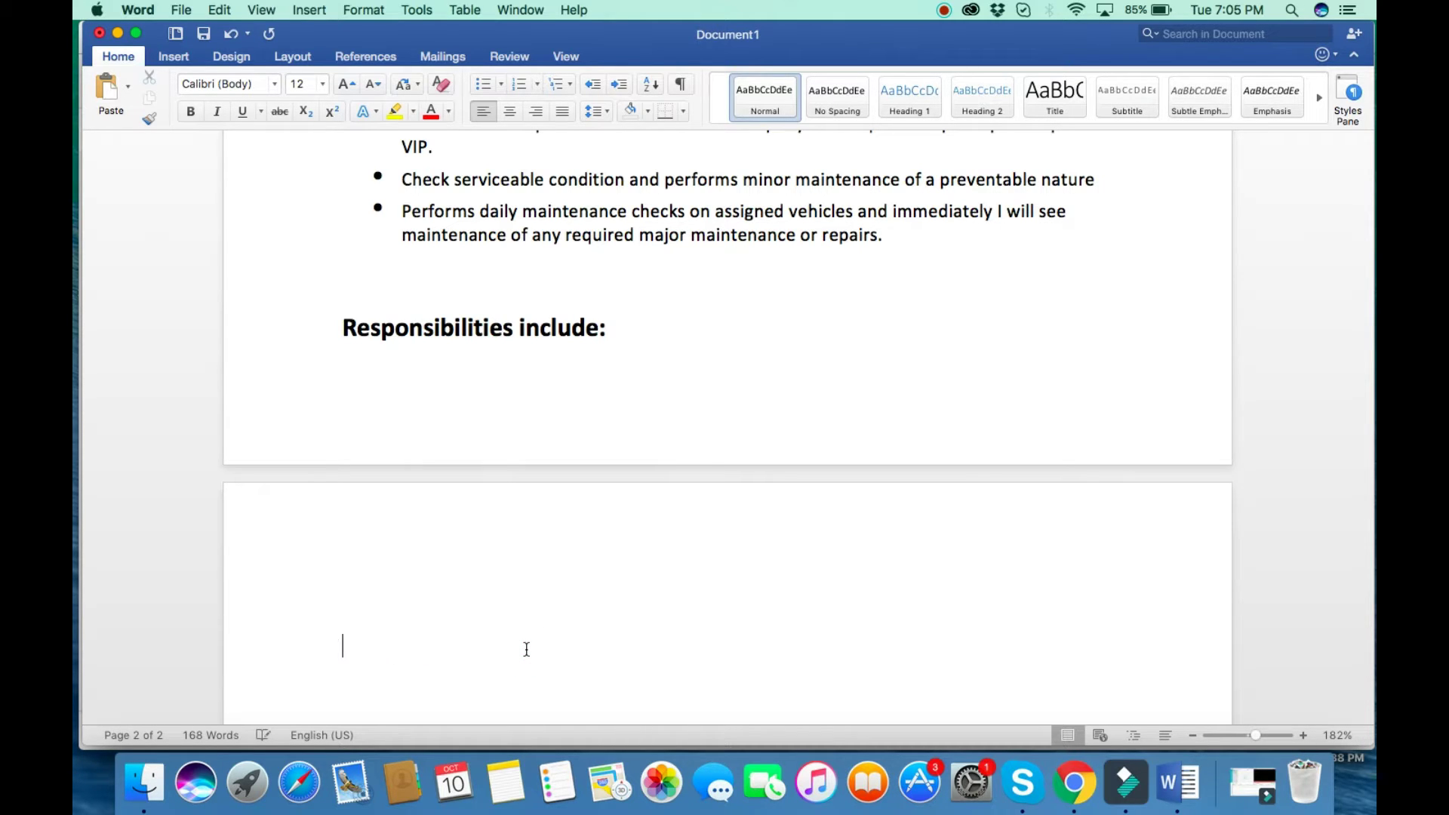
Add a round bullet reading 'Encouragement of safe driving practices amongst my colleagues by following it myself'.
click(501, 84)
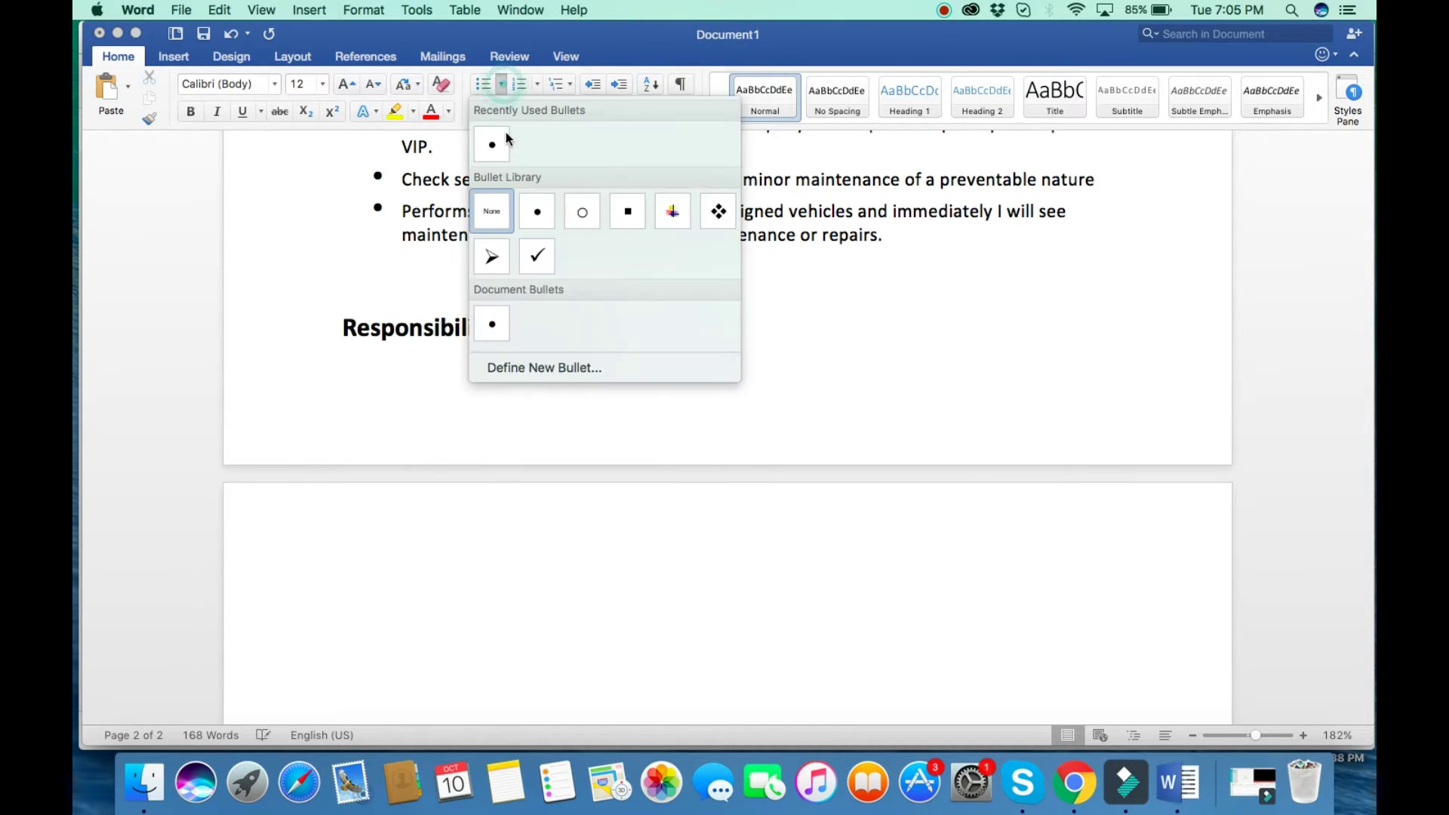
click(537, 211)
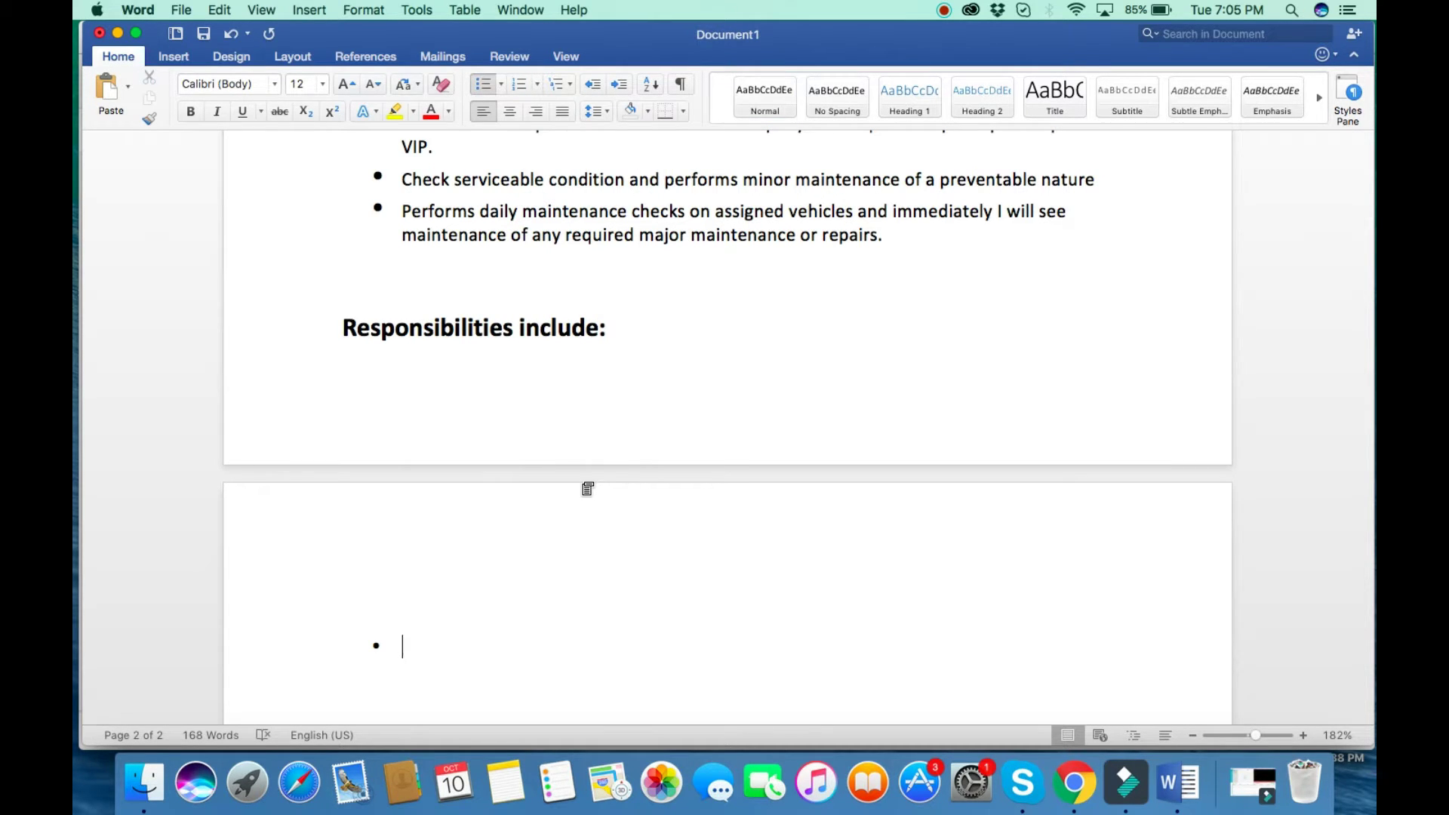
text(Encourageme)
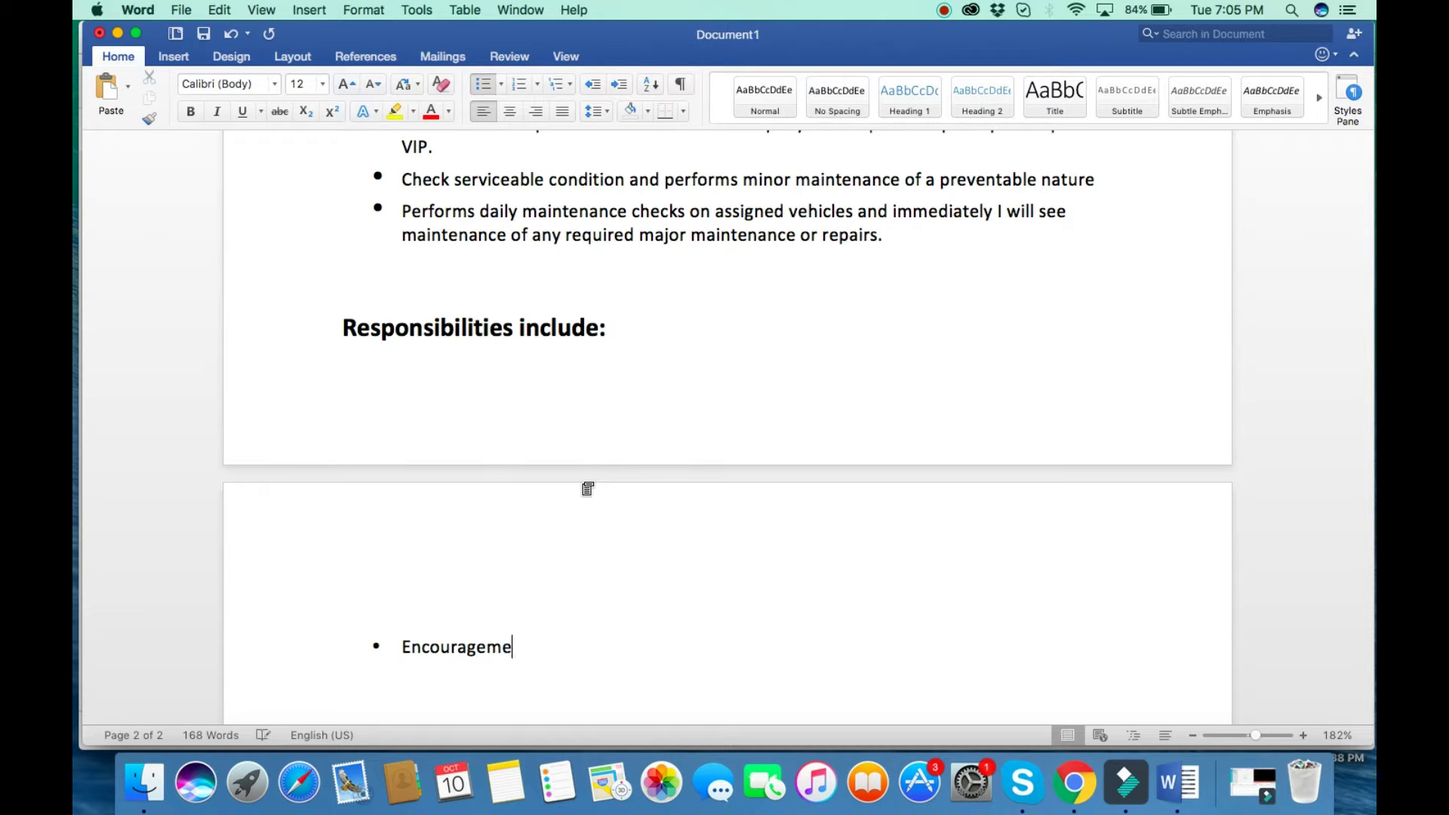
text(nt of safre)
key(BackSpace)
key(BackSpace)
key(BackSpace)
text(e driving )
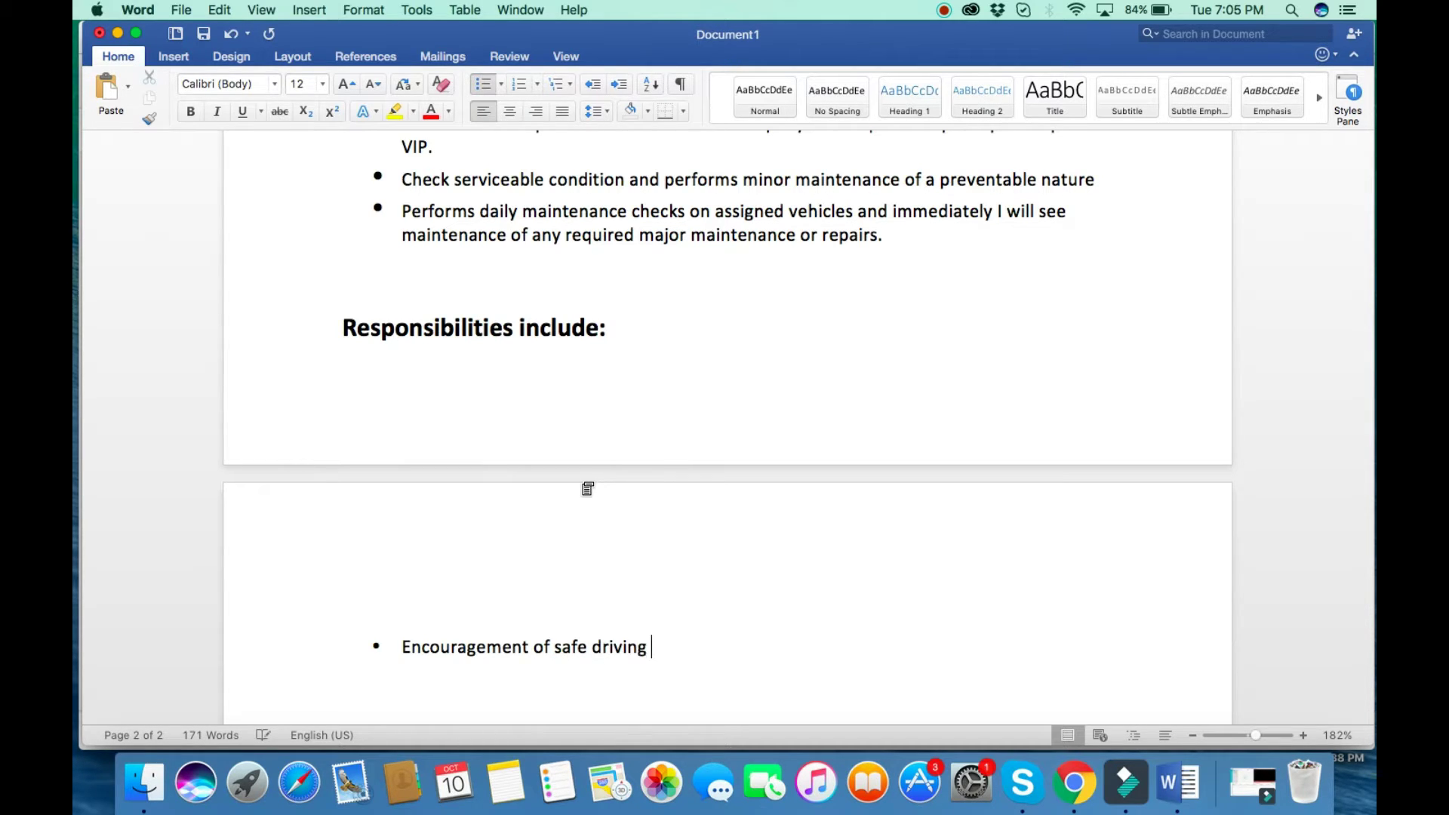
text(practices am)
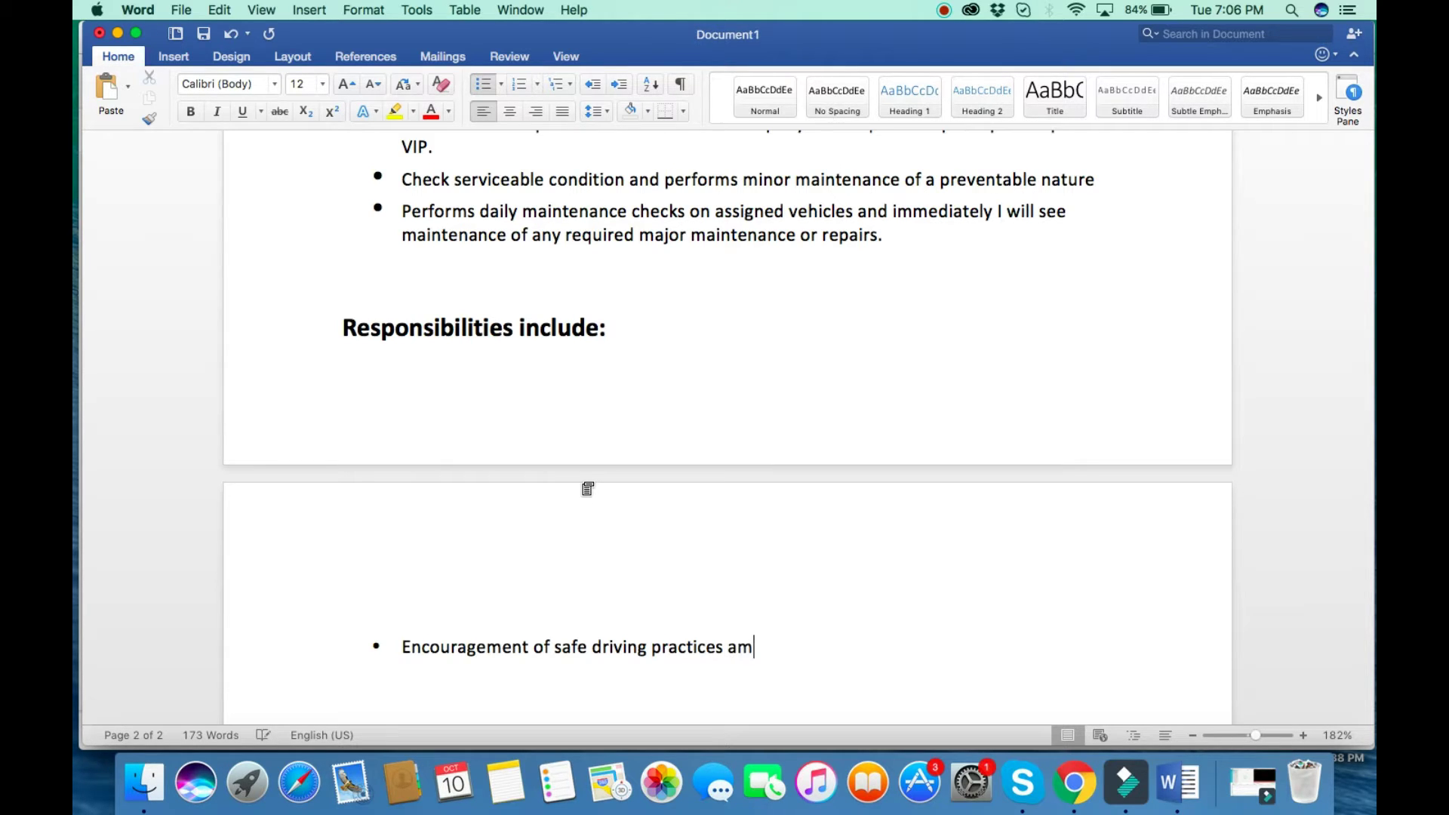
text(ongst my colleag)
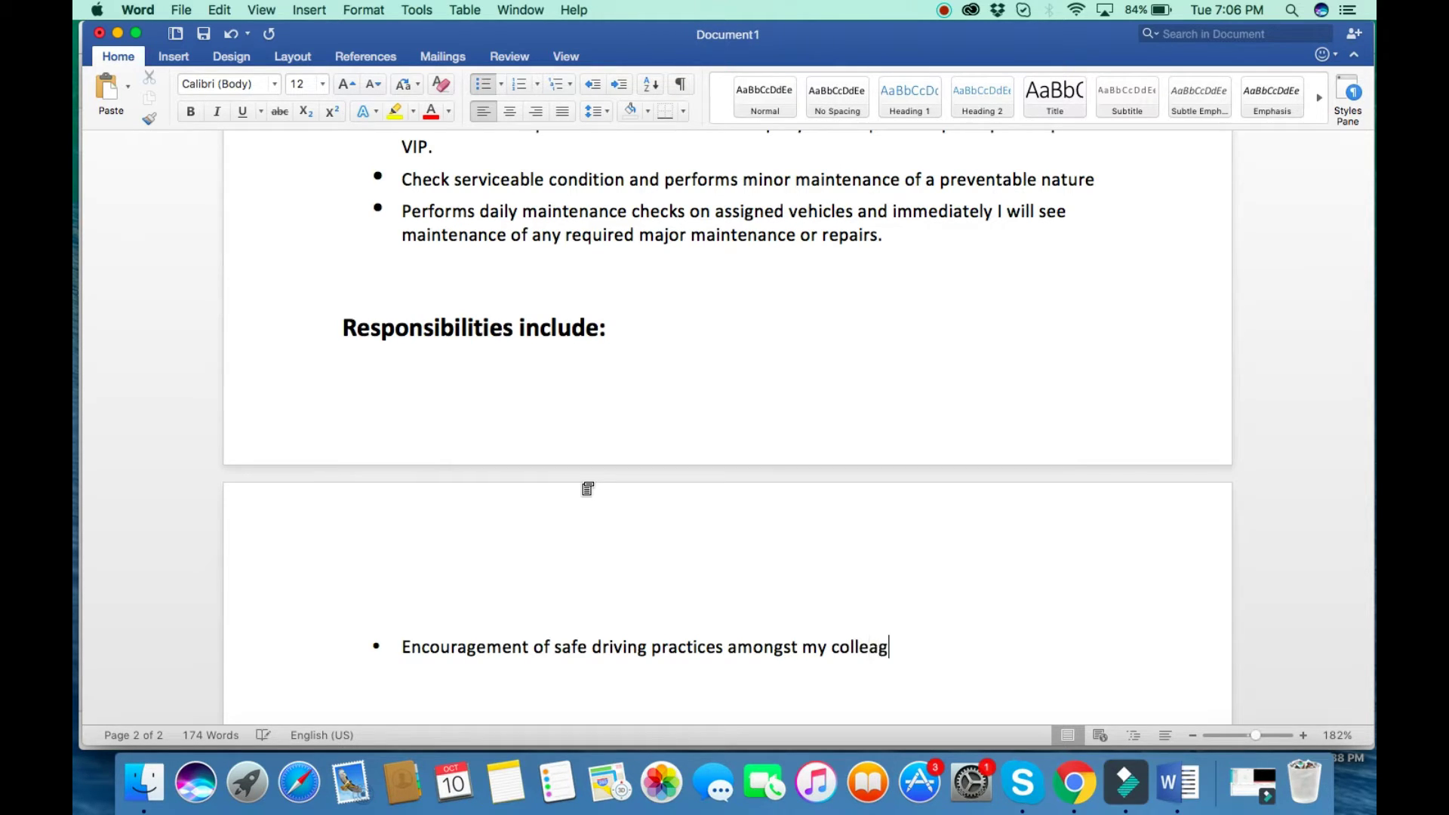
text(ues by followi)
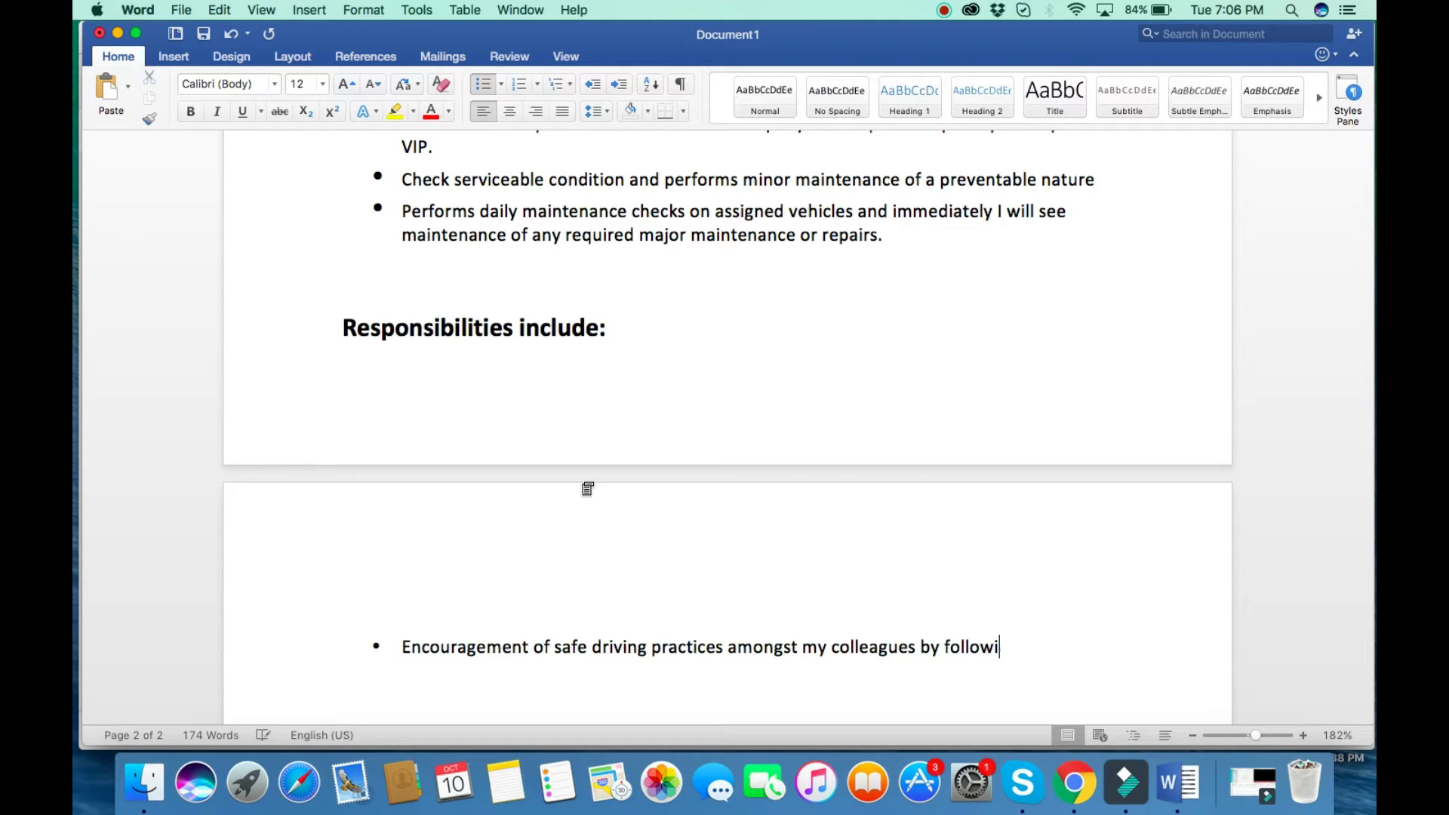
text(ng it myself.)
key(Return)
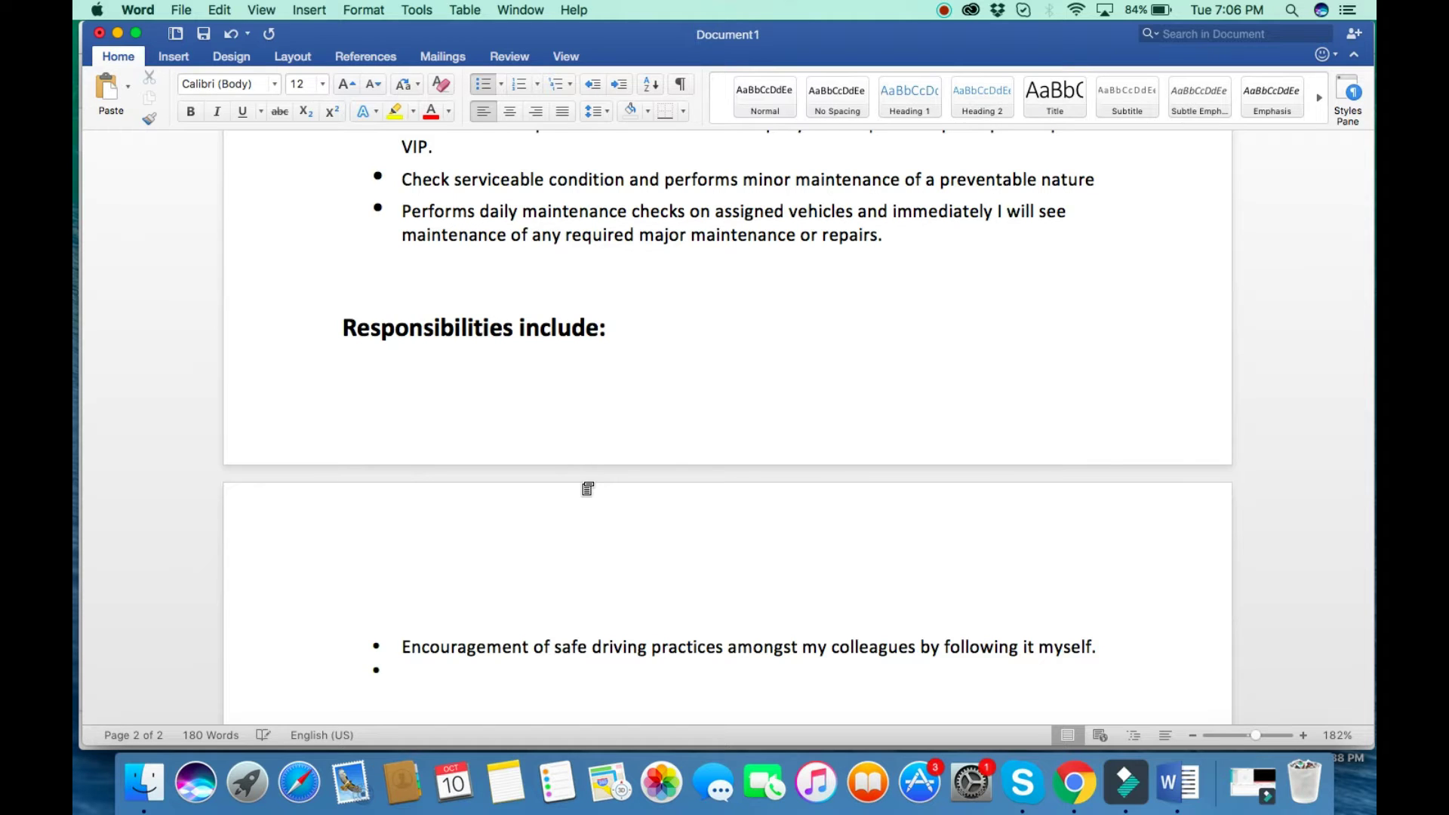
Type the bullet 'Helped in loading and unloading of the luggage & products.'.
text(Helped in loading)
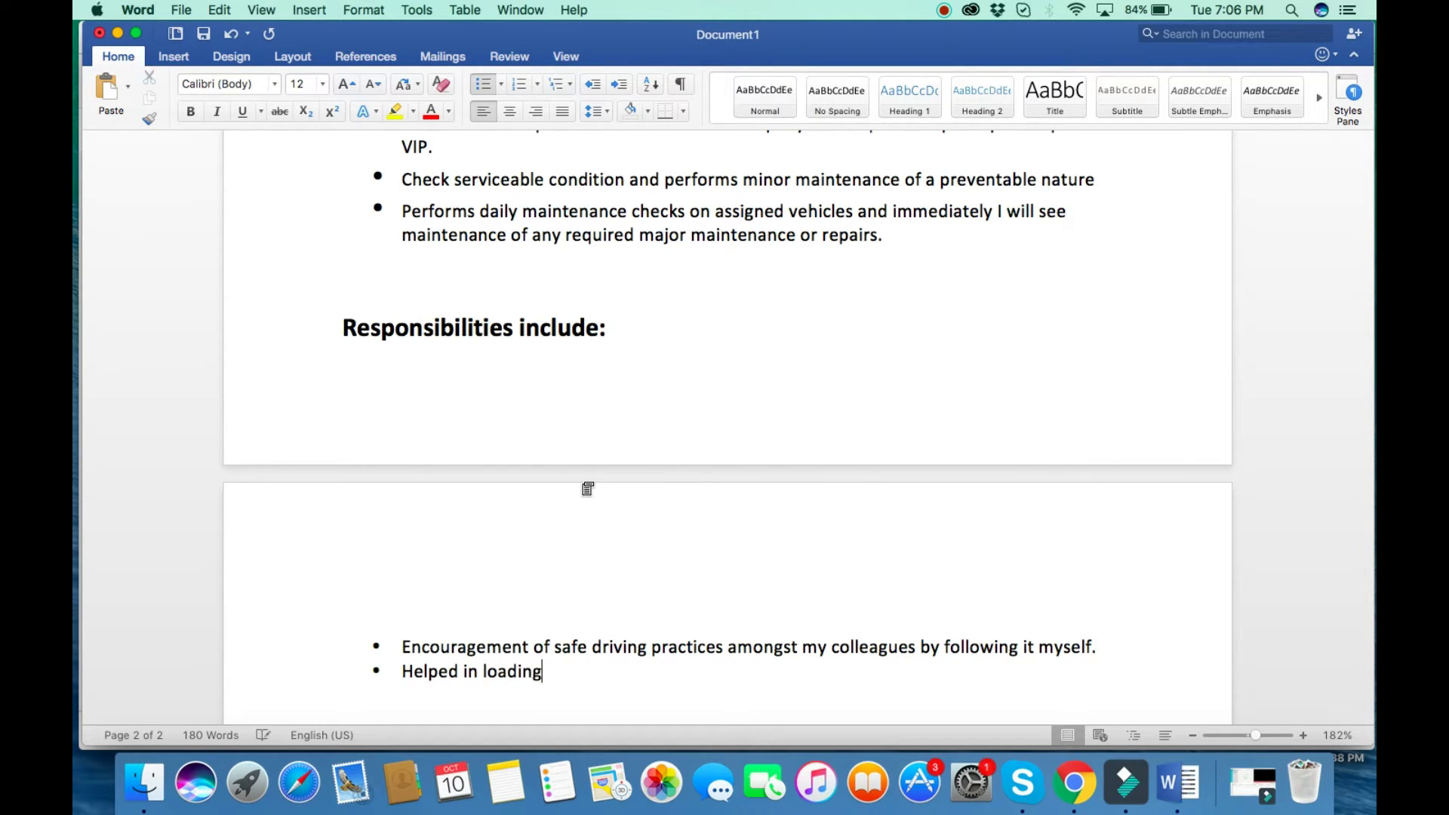
text( and unloading o f)
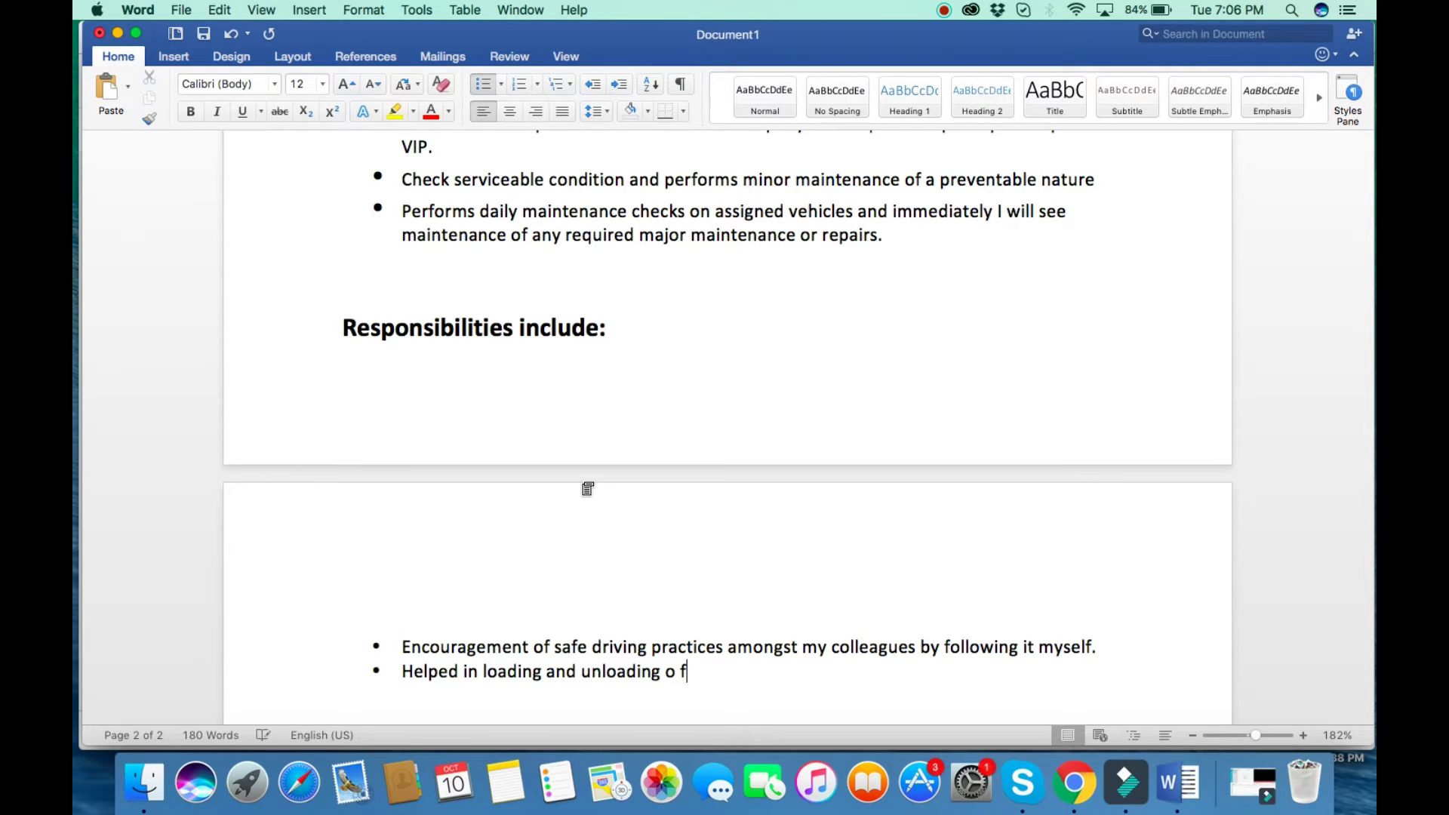
key(BackSpace)
text(f the luggage)
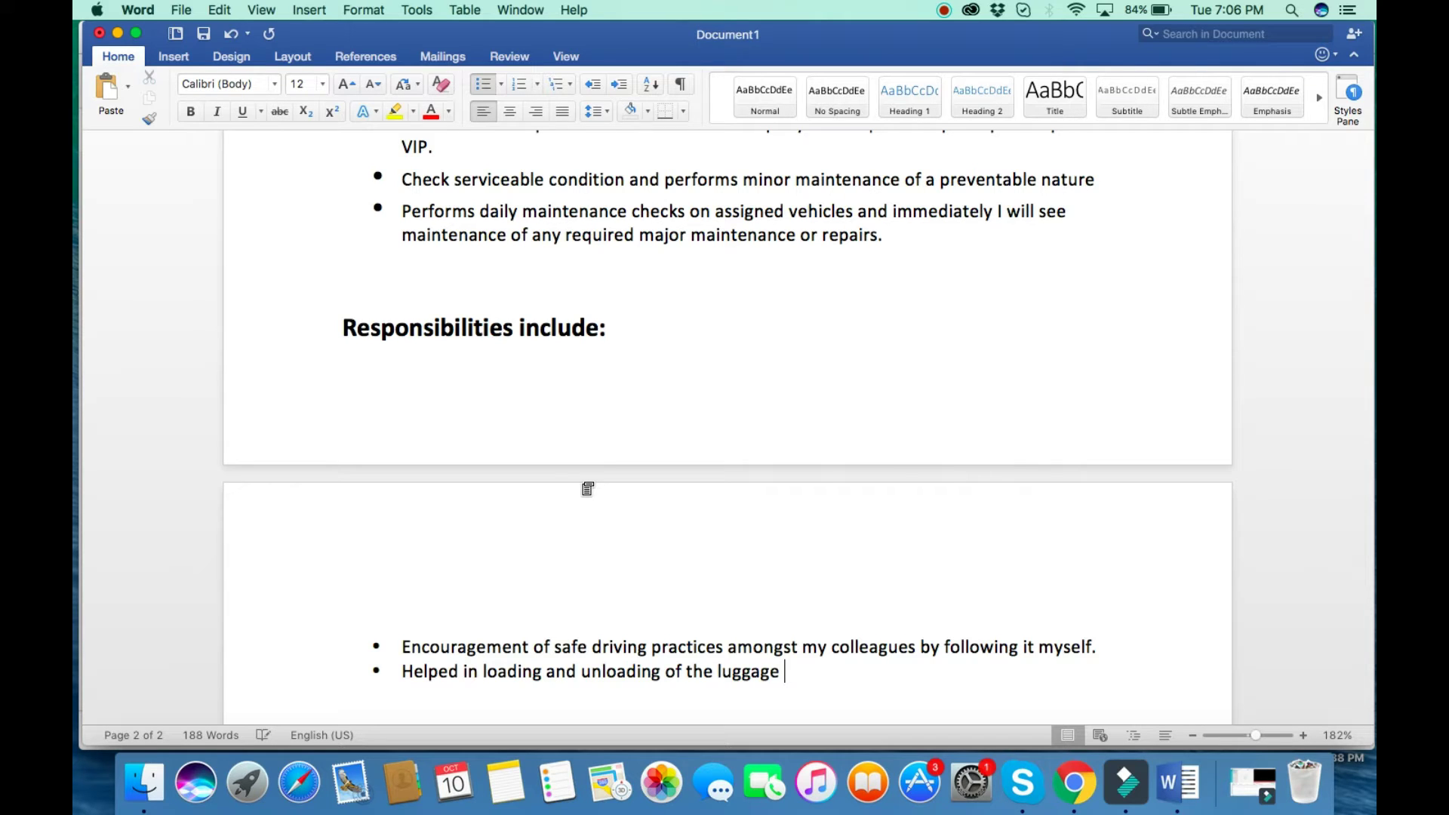
text( & products .)
Review the name, contact block and Objective heading, undoing an accidental move of the heading.
scroll(652, 627, down, 5)
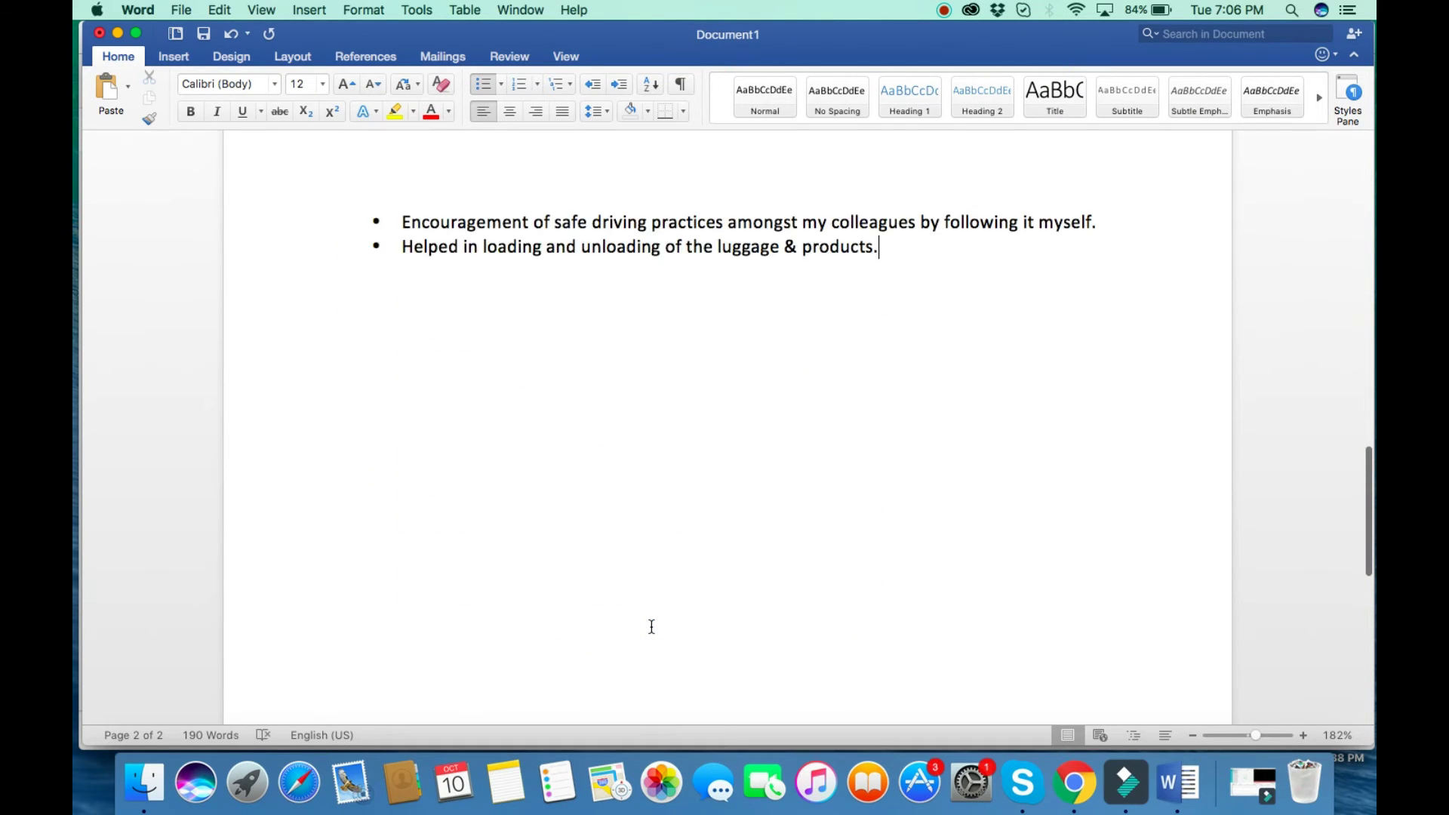
scroll(651, 626, up, 10)
scroll(652, 626, down, 9)
scroll(651, 627, up, 15)
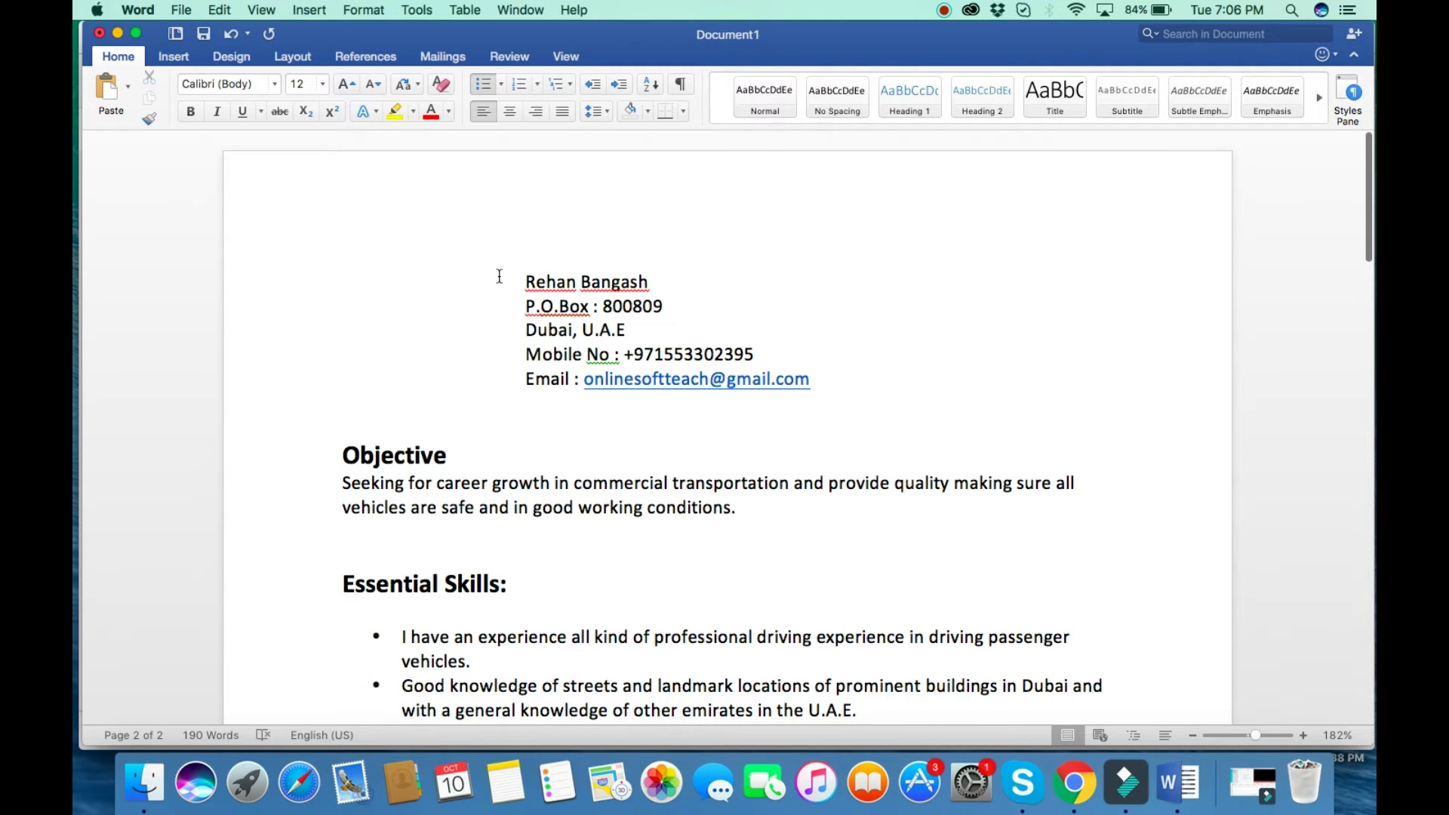
drag(498, 276, 625, 424)
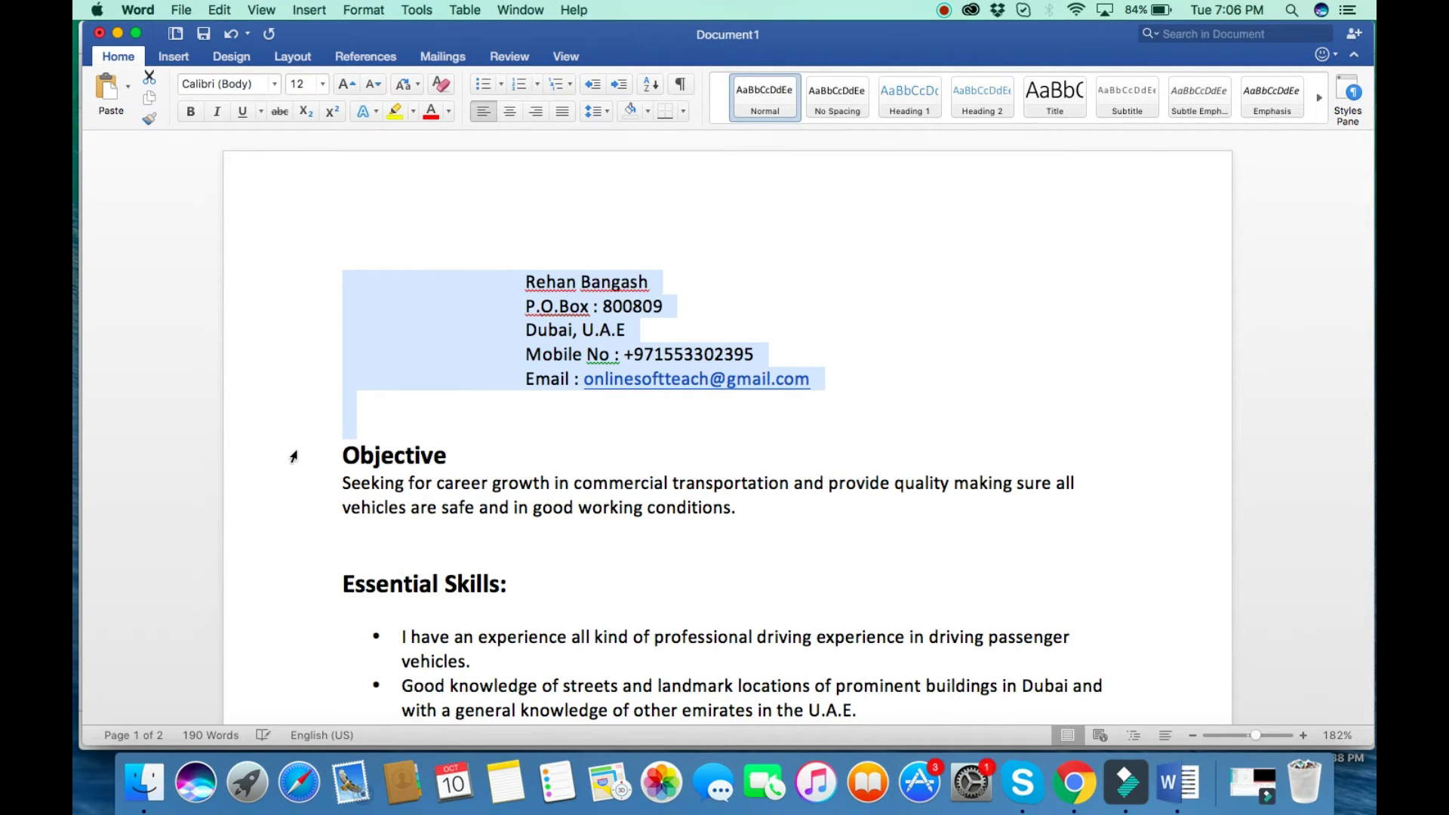
scroll(301, 423, down, 3)
click(299, 294)
drag(334, 278, 432, 364)
key(super+z)
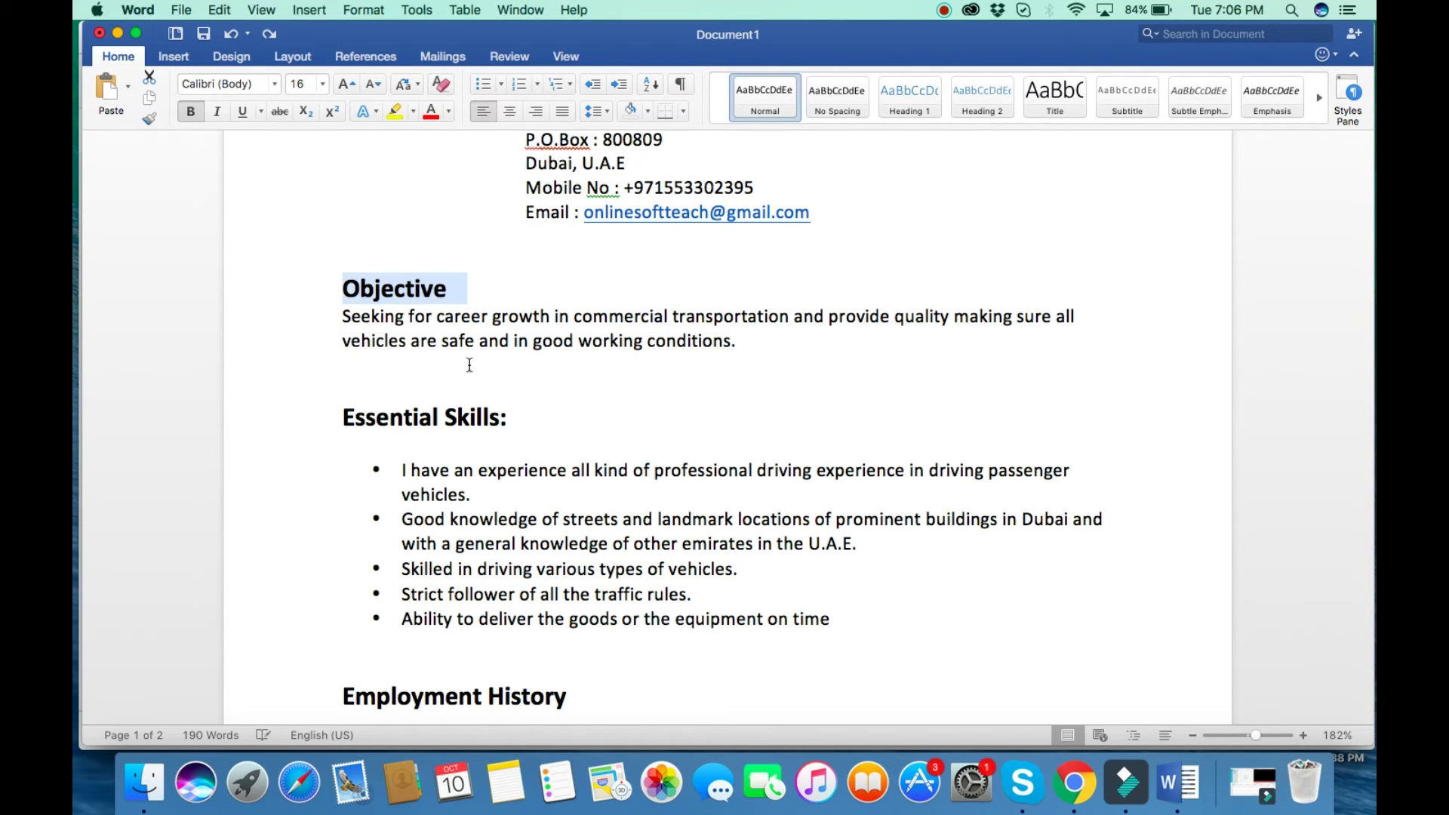
Review the Objective paragraph and Employment History details, then show Mission Control.
drag(741, 338, 653, 500)
scroll(489, 438, down, 5)
scroll(653, 498, down, 8)
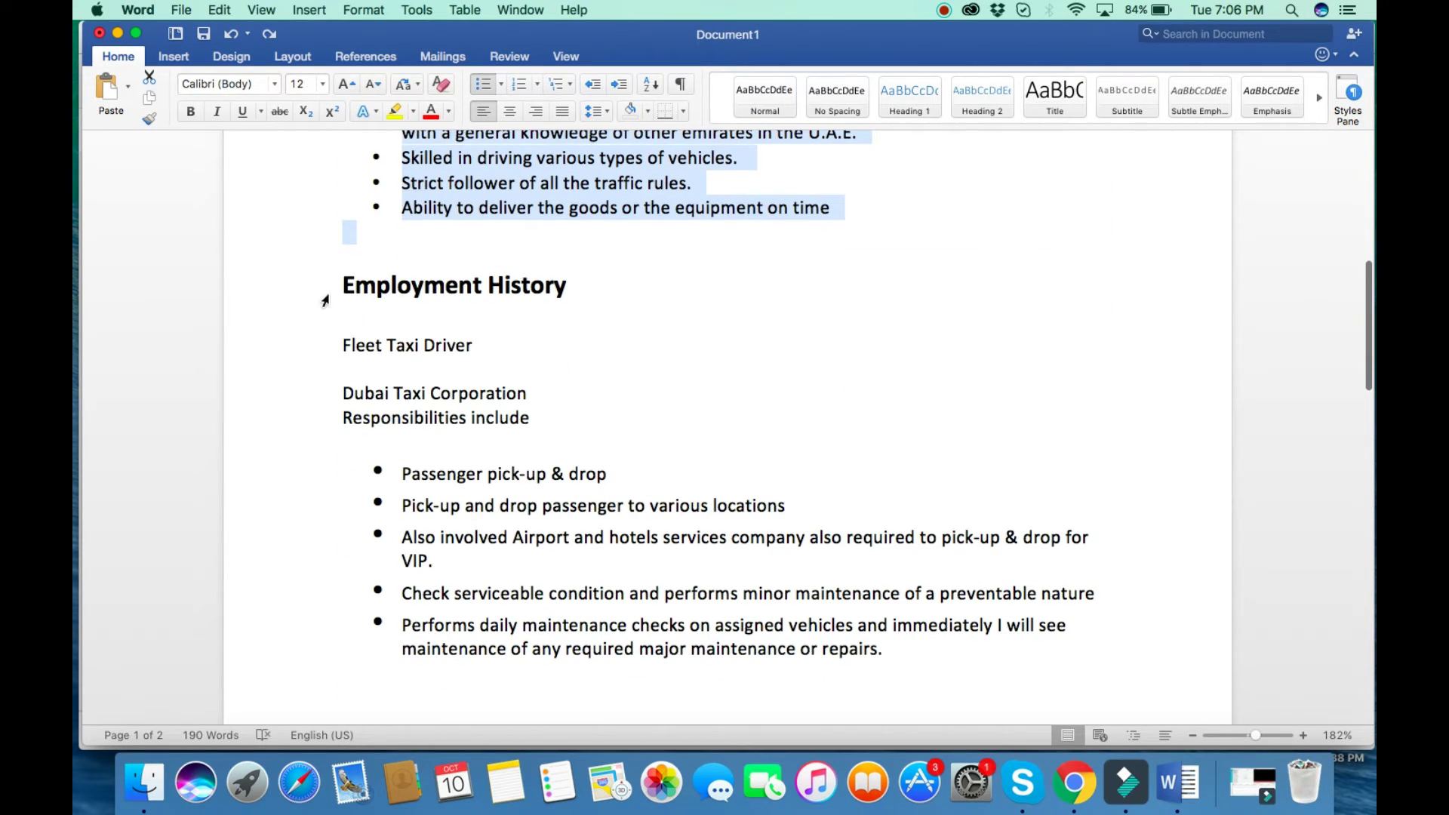
drag(318, 346, 731, 699)
click(730, 642)
scroll(730, 642, down, 15)
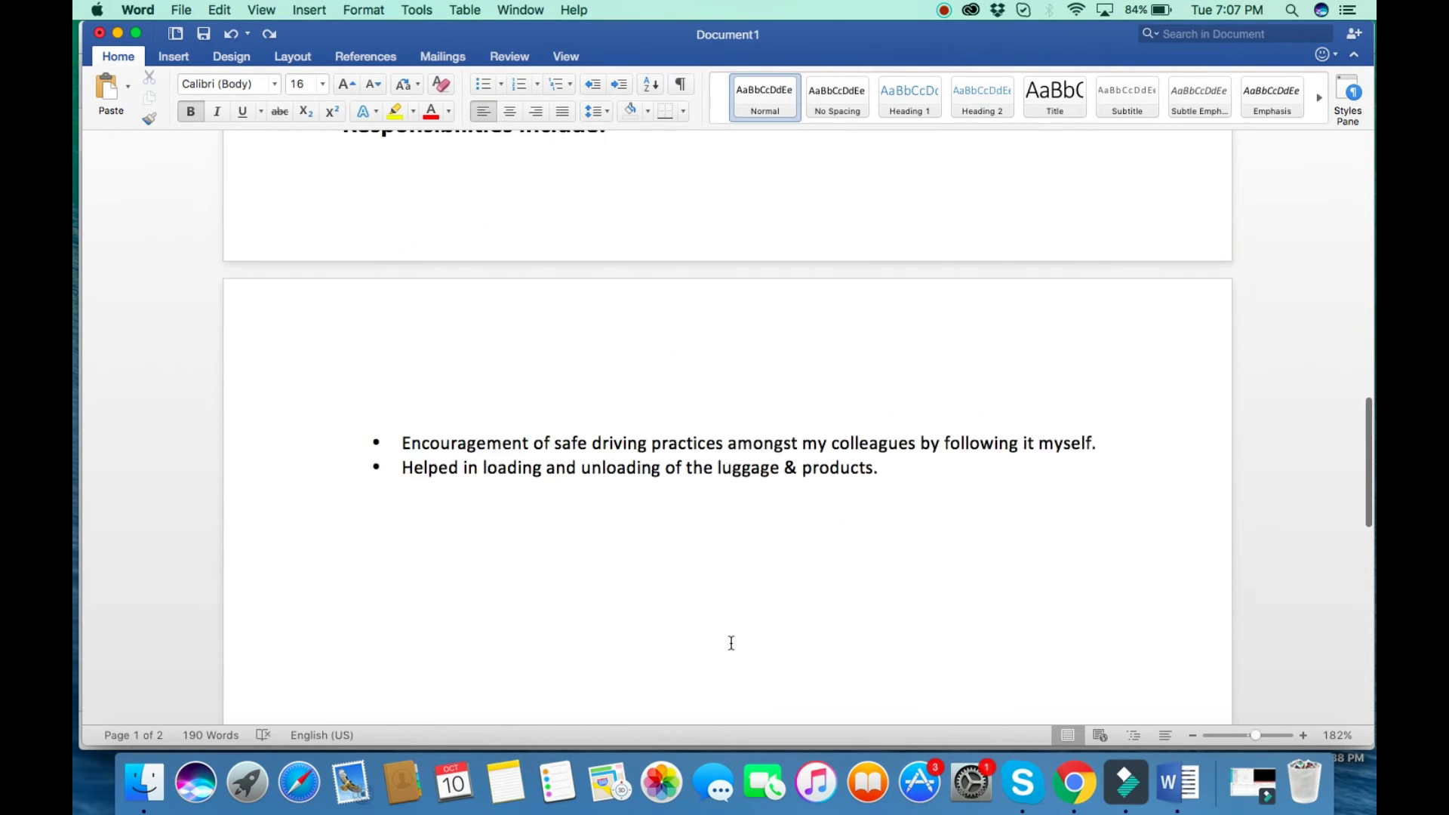
scroll(730, 642, up, 20)
scroll(731, 642, up, 5)
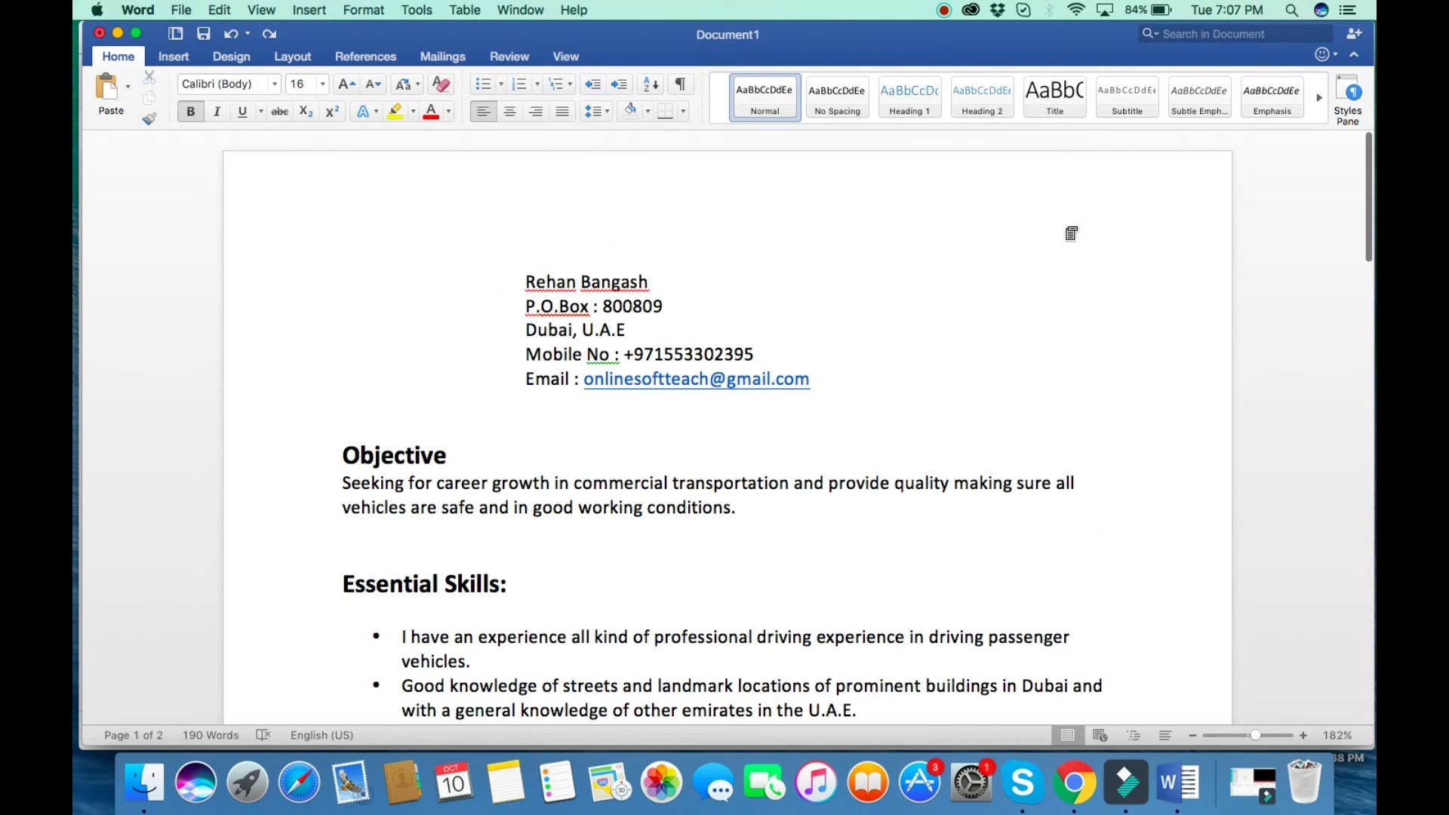
key(ctrl+Up)
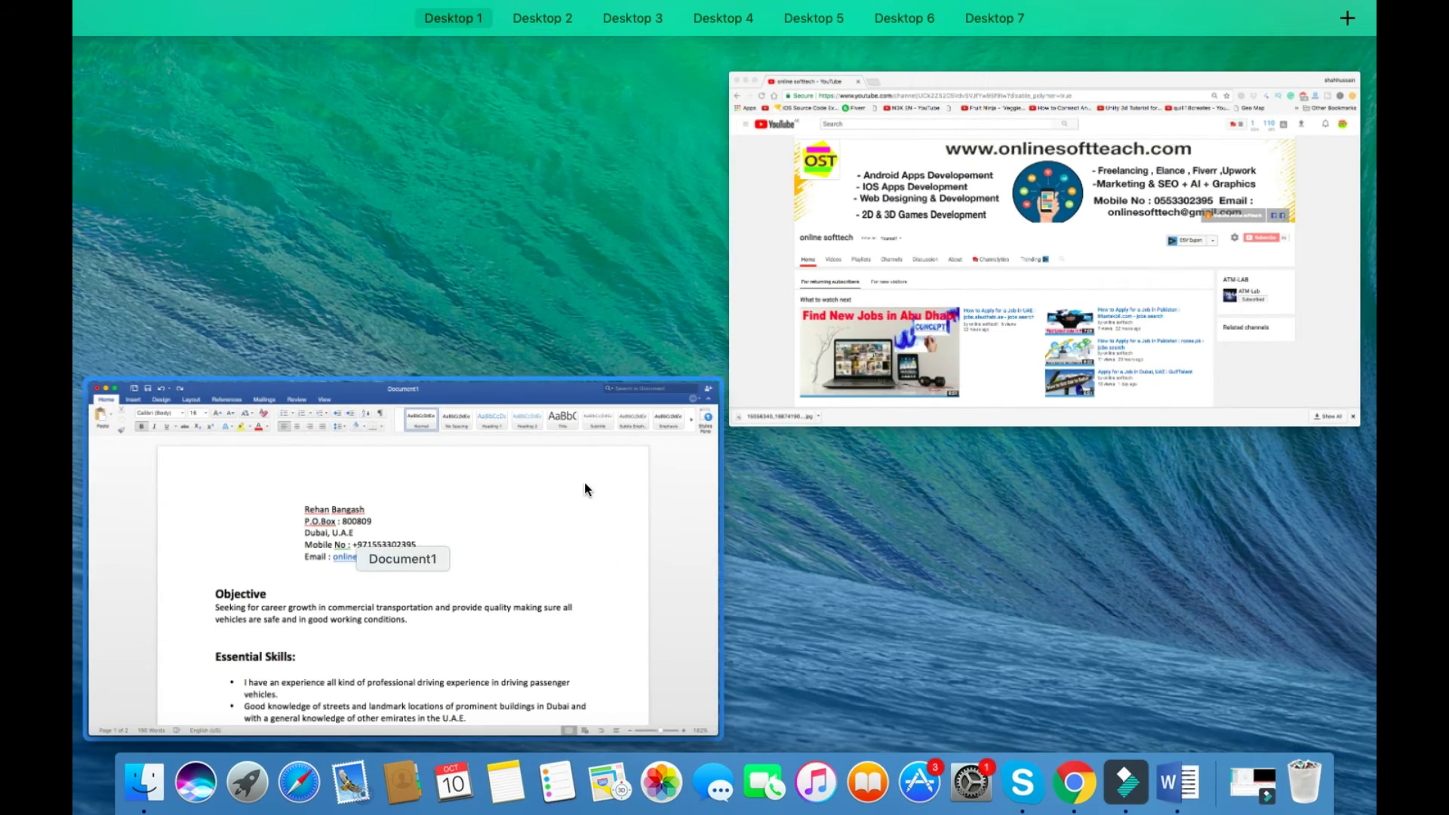
Move Word to a separate desktop and open the Downloads folder in Finder.
drag(584, 481, 754, 105)
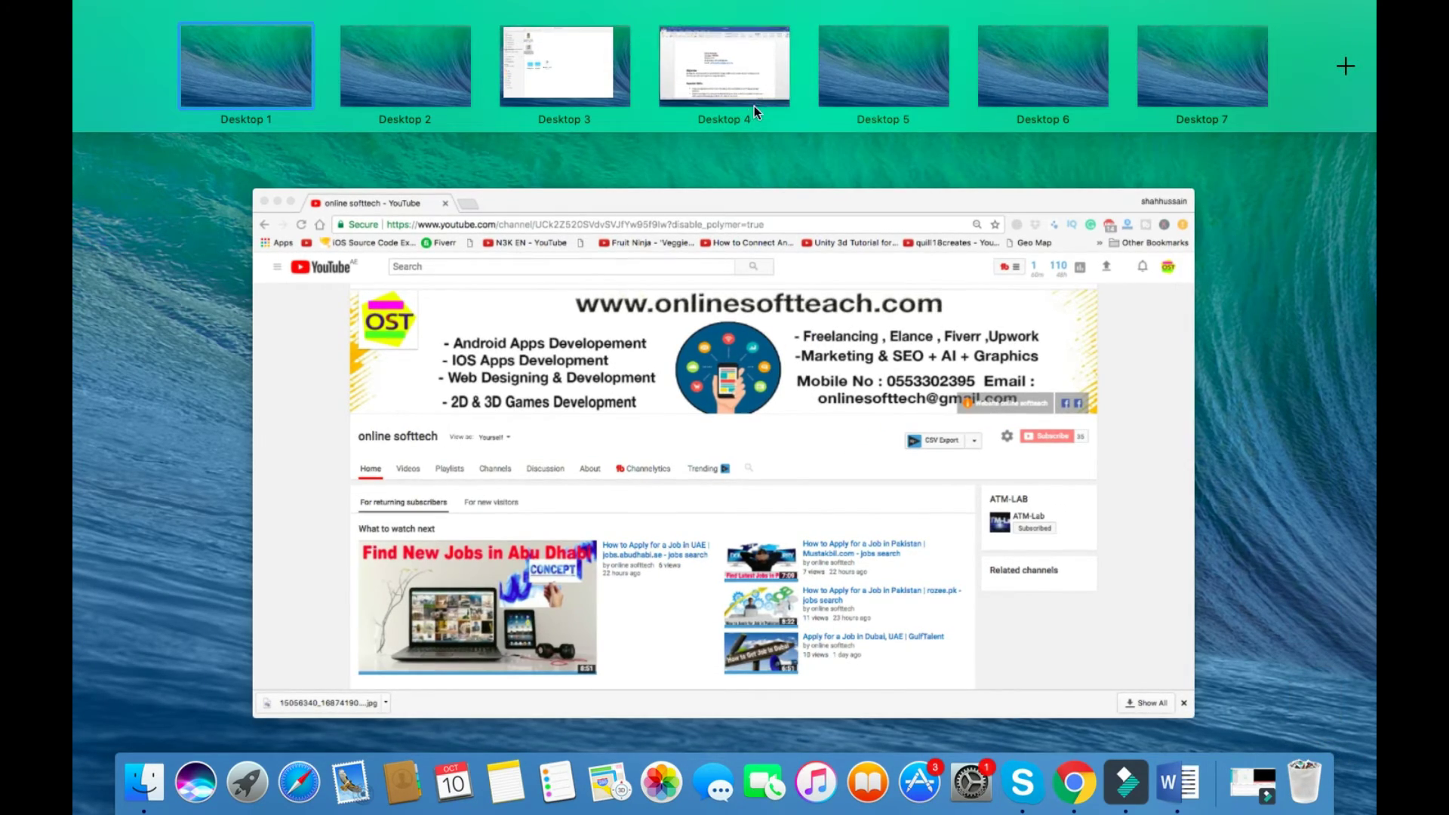
click(748, 75)
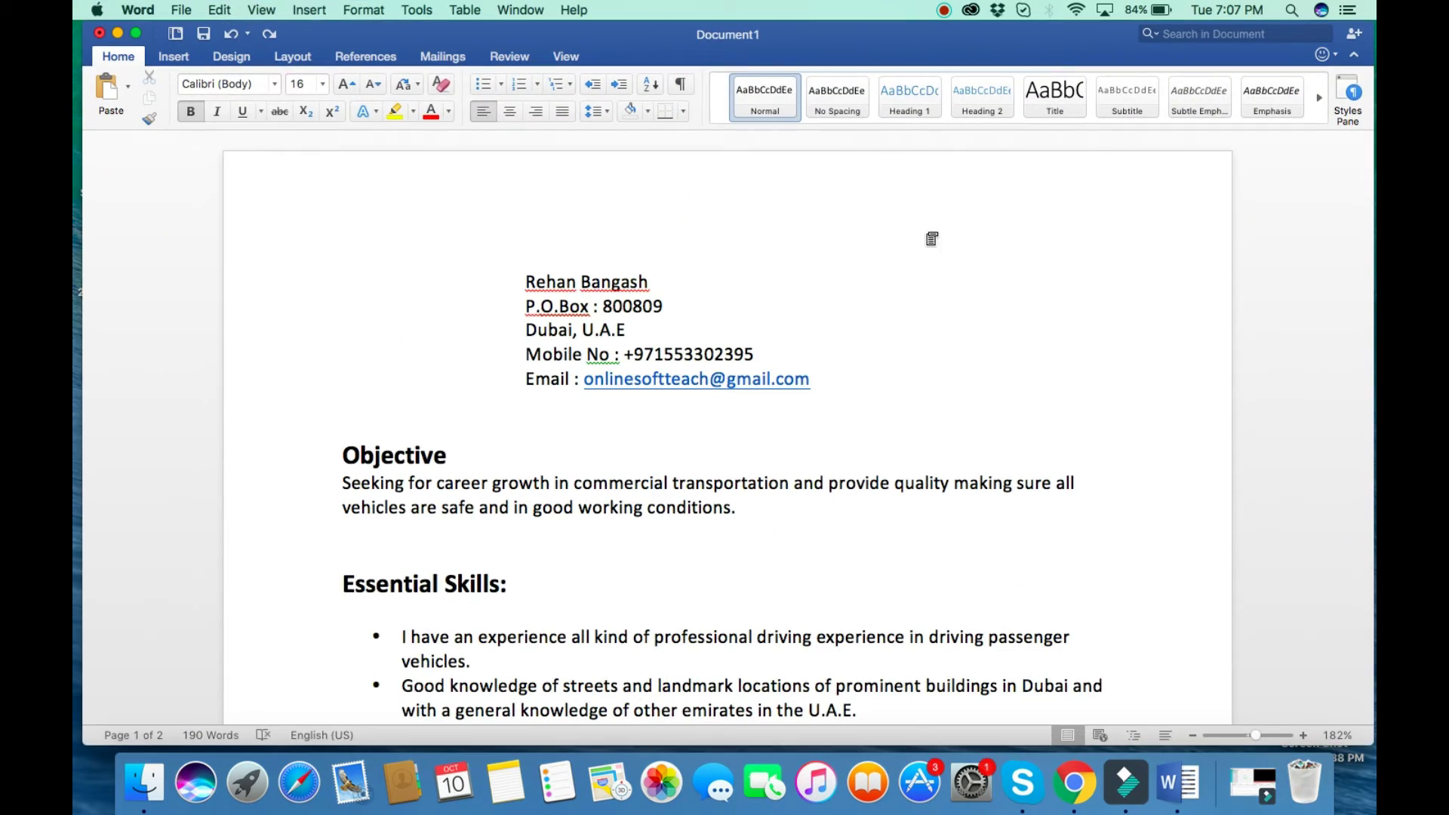
key(ctrl+Up)
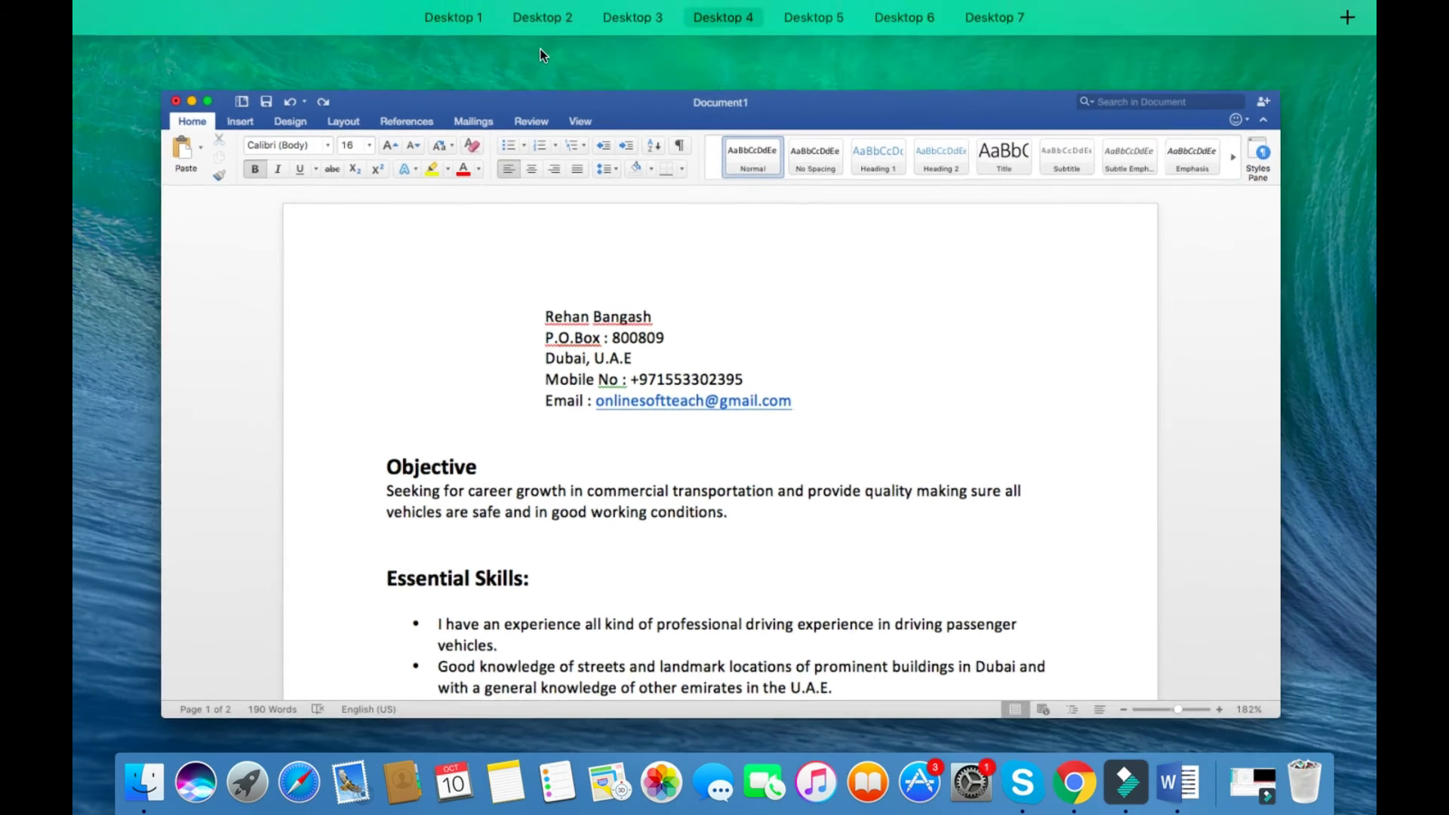
click(532, 52)
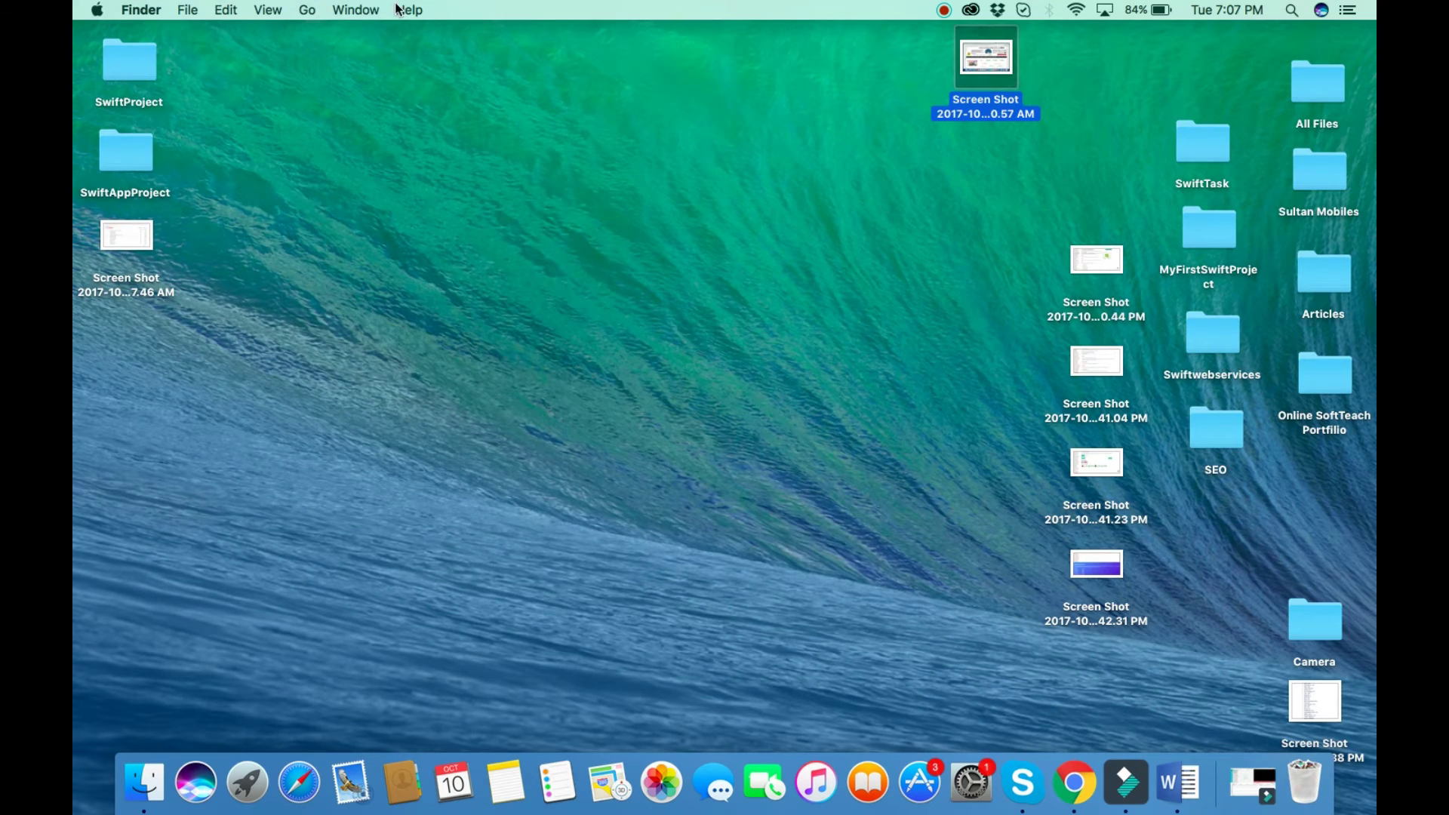
click(307, 9)
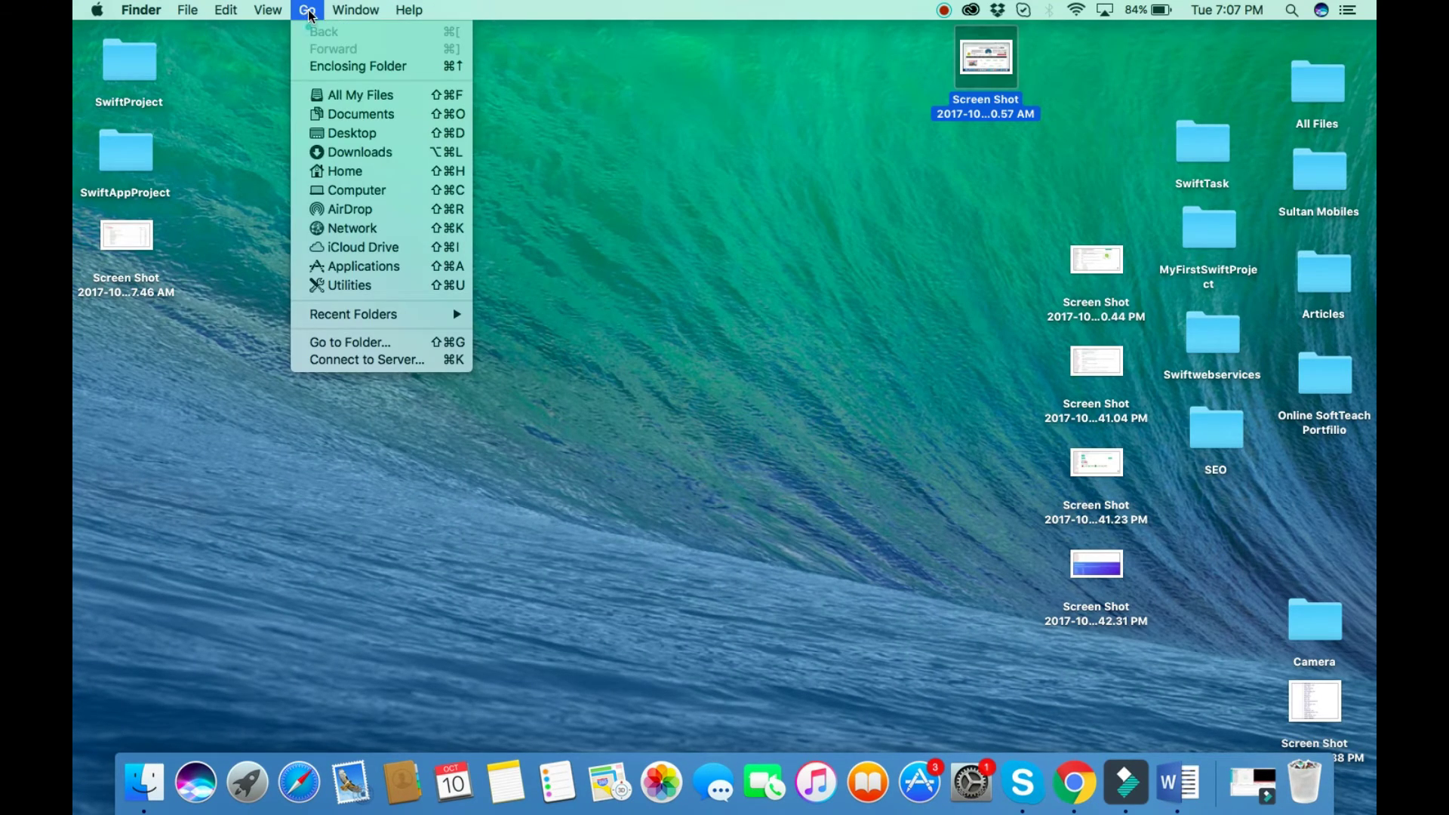
click(360, 153)
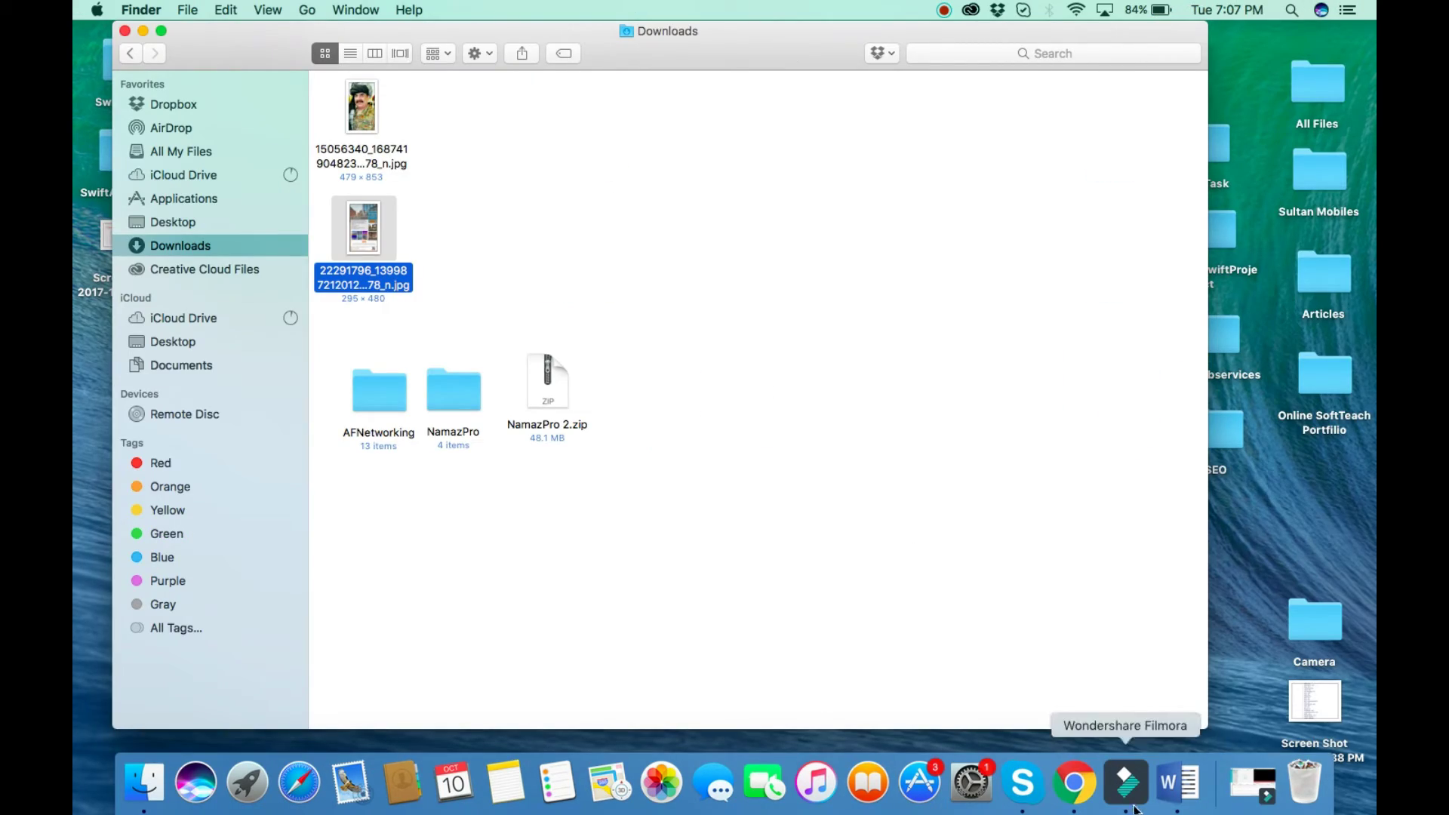
Move the Word window onto Desktop 3 and shift it aside to reveal Downloads.
click(1178, 783)
key(ctrl+Up)
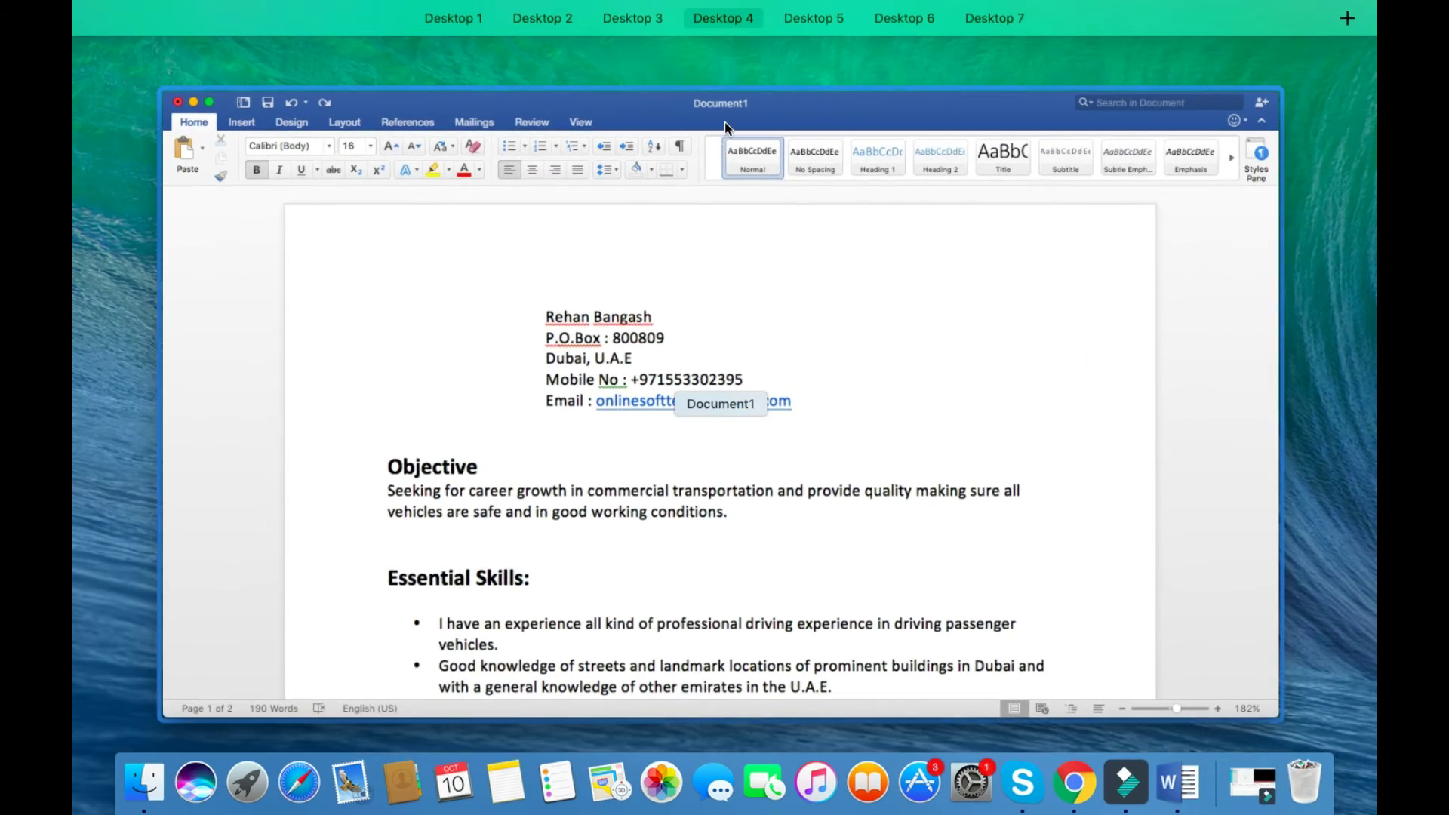
drag(724, 121, 555, 34)
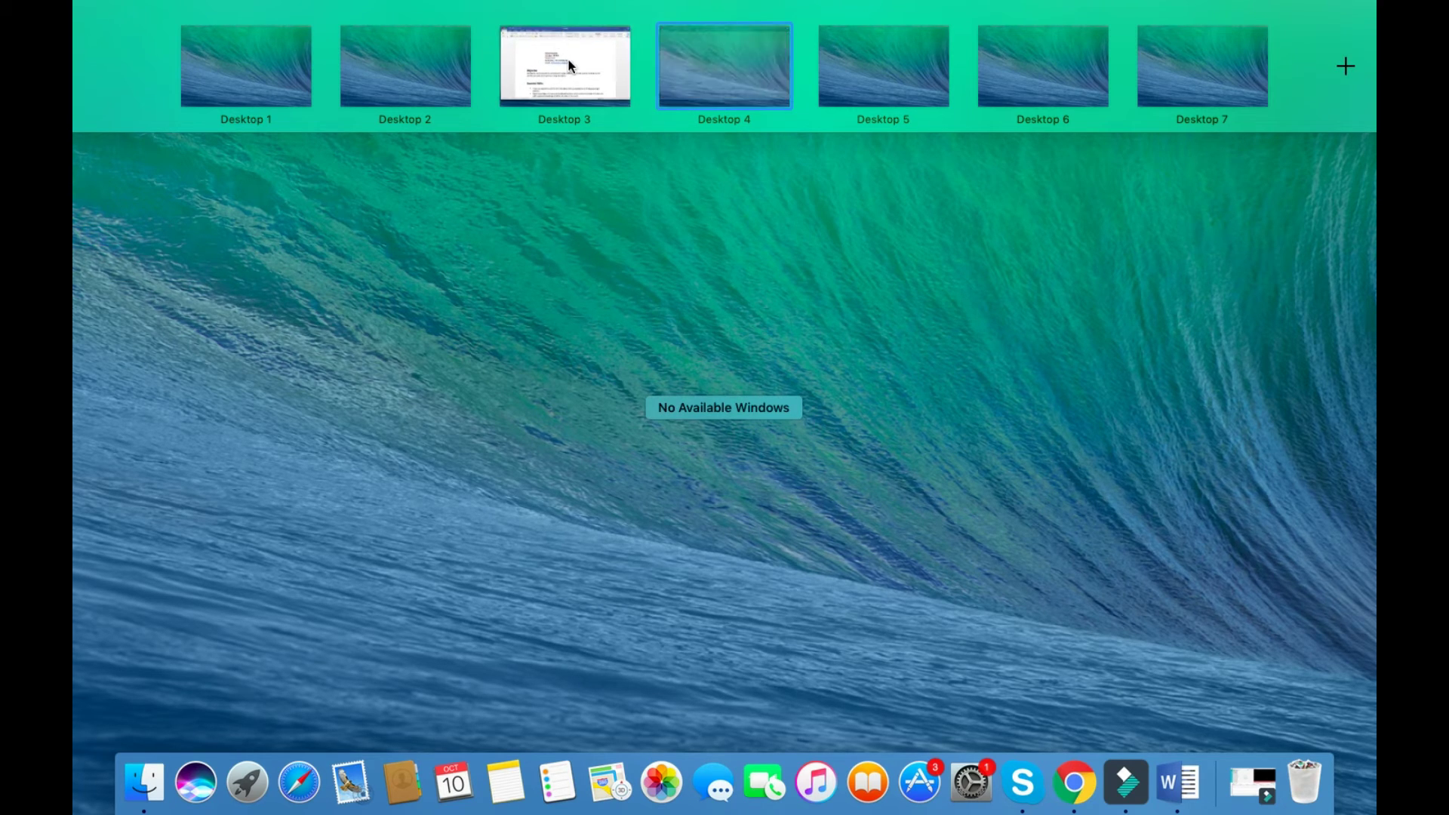
click(573, 60)
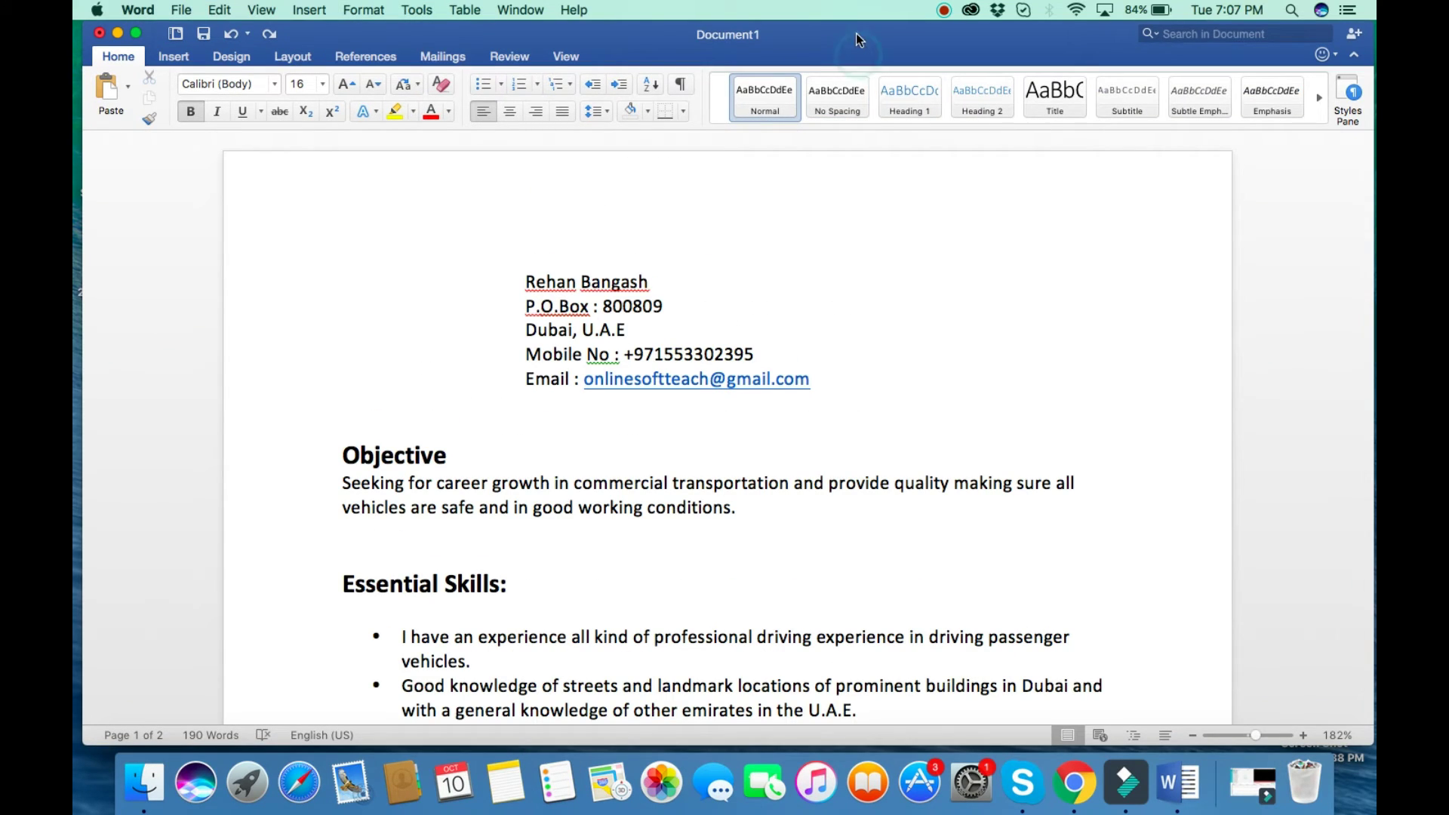
drag(840, 24, 693, 198)
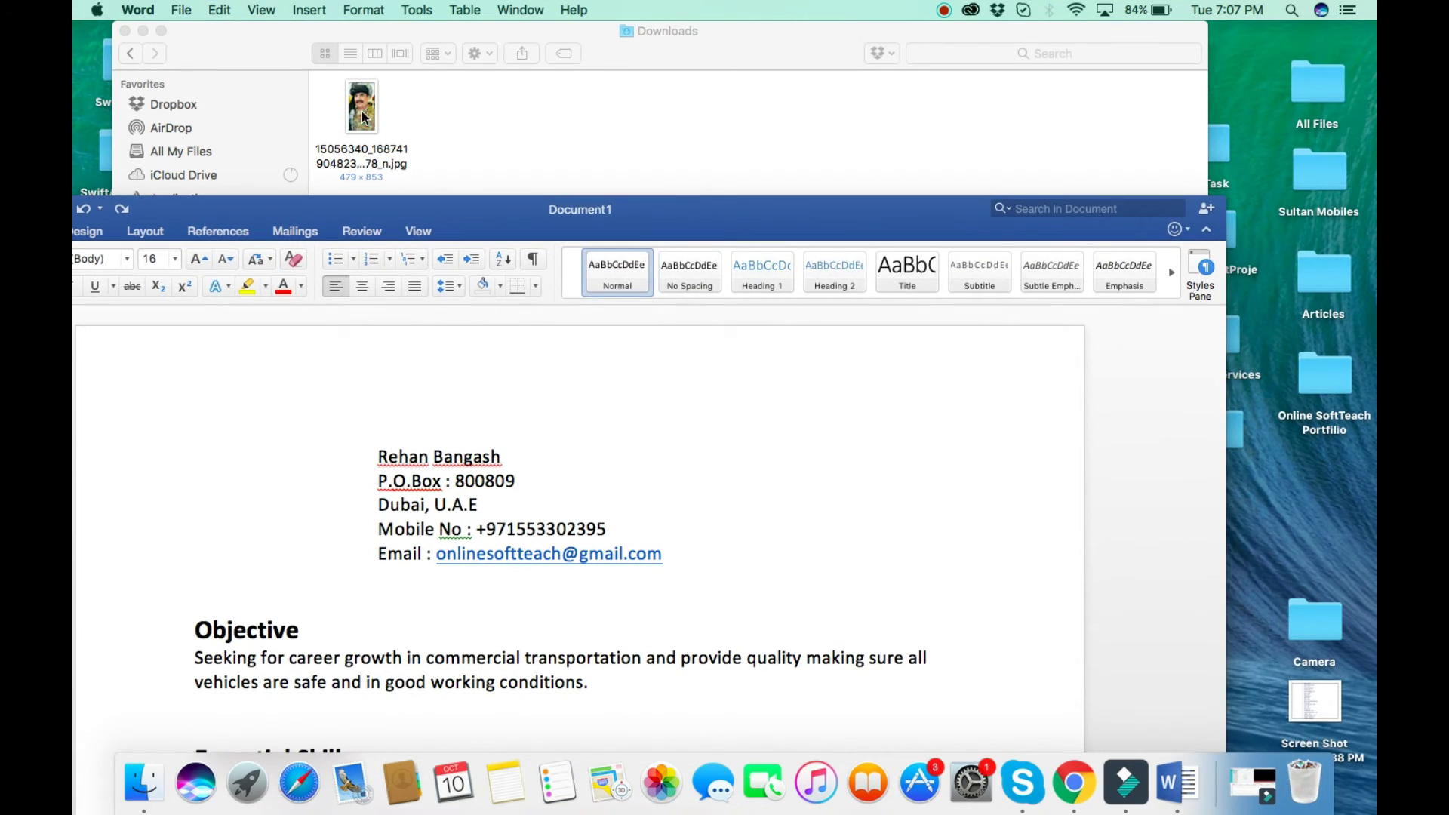
Drag the downloaded JPG photo from Downloads into the CV above Objective.
drag(362, 117, 886, 615)
drag(687, 202, 796, 38)
scroll(615, 299, up, 3)
scroll(615, 298, up, 10)
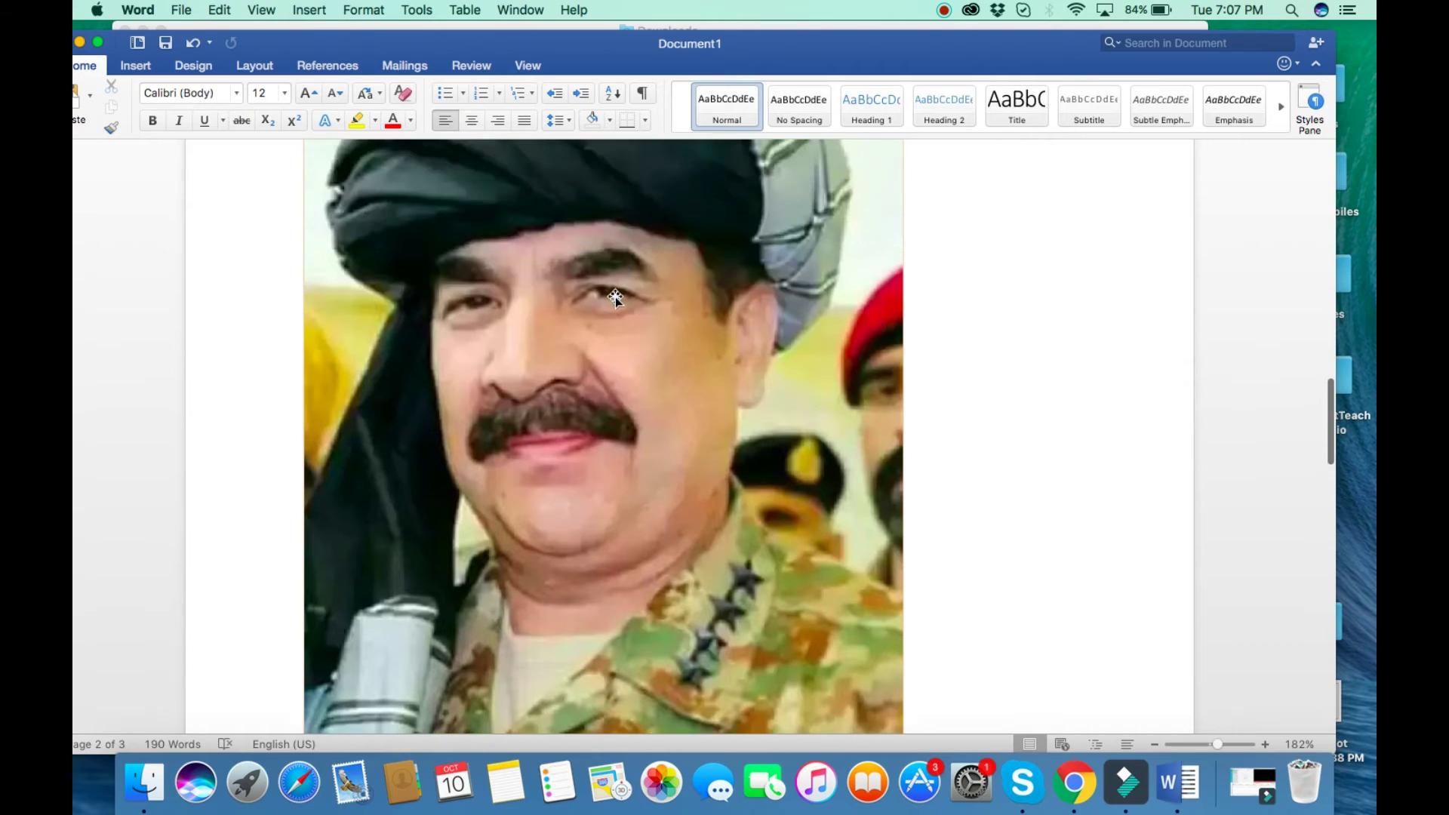
click(348, 392)
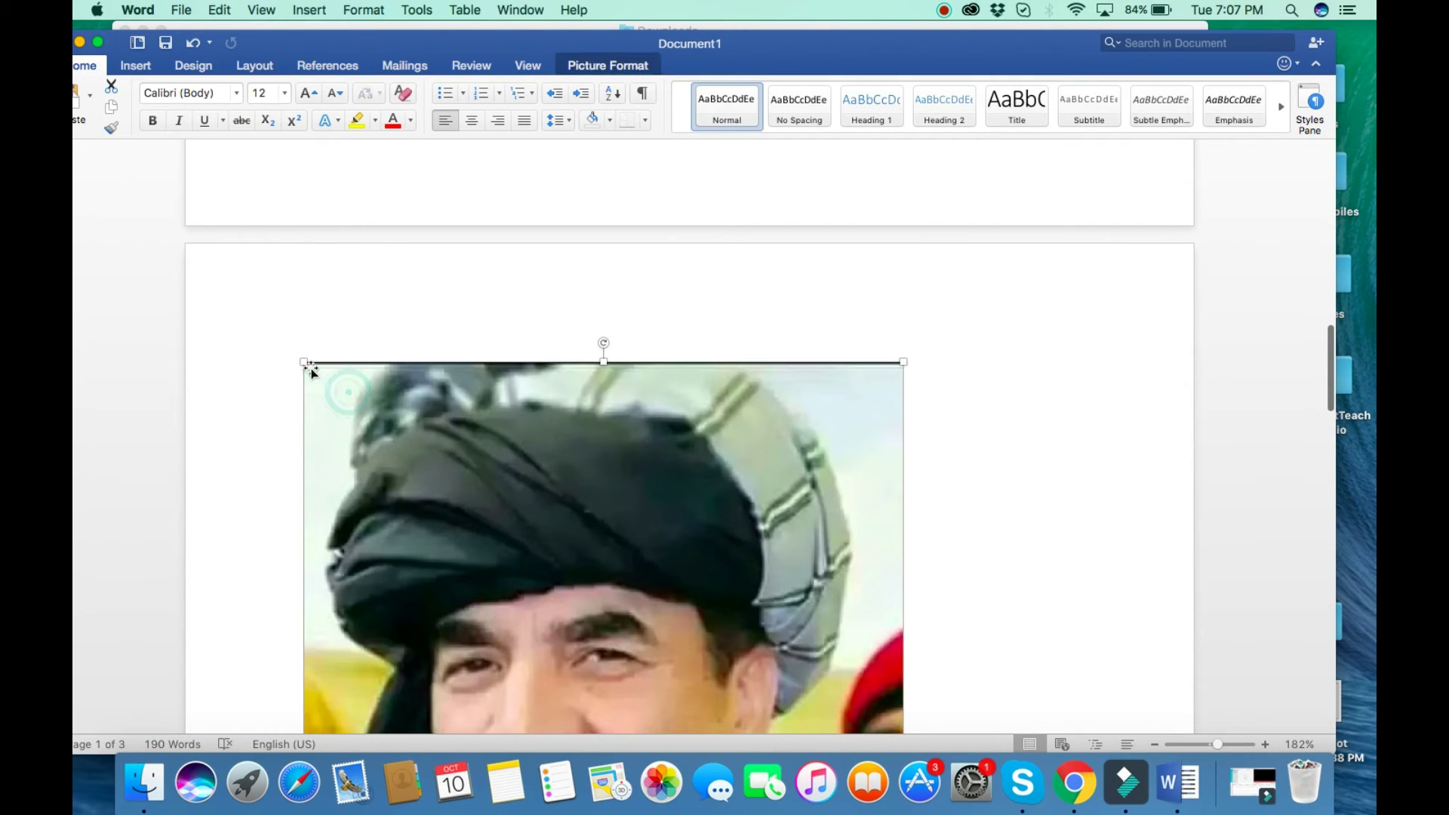
Shrink the photo to a small thumbnail of about 1.63 × 1.37 inches.
drag(304, 363, 486, 717)
scroll(488, 506, down, 2)
scroll(485, 508, up, 5)
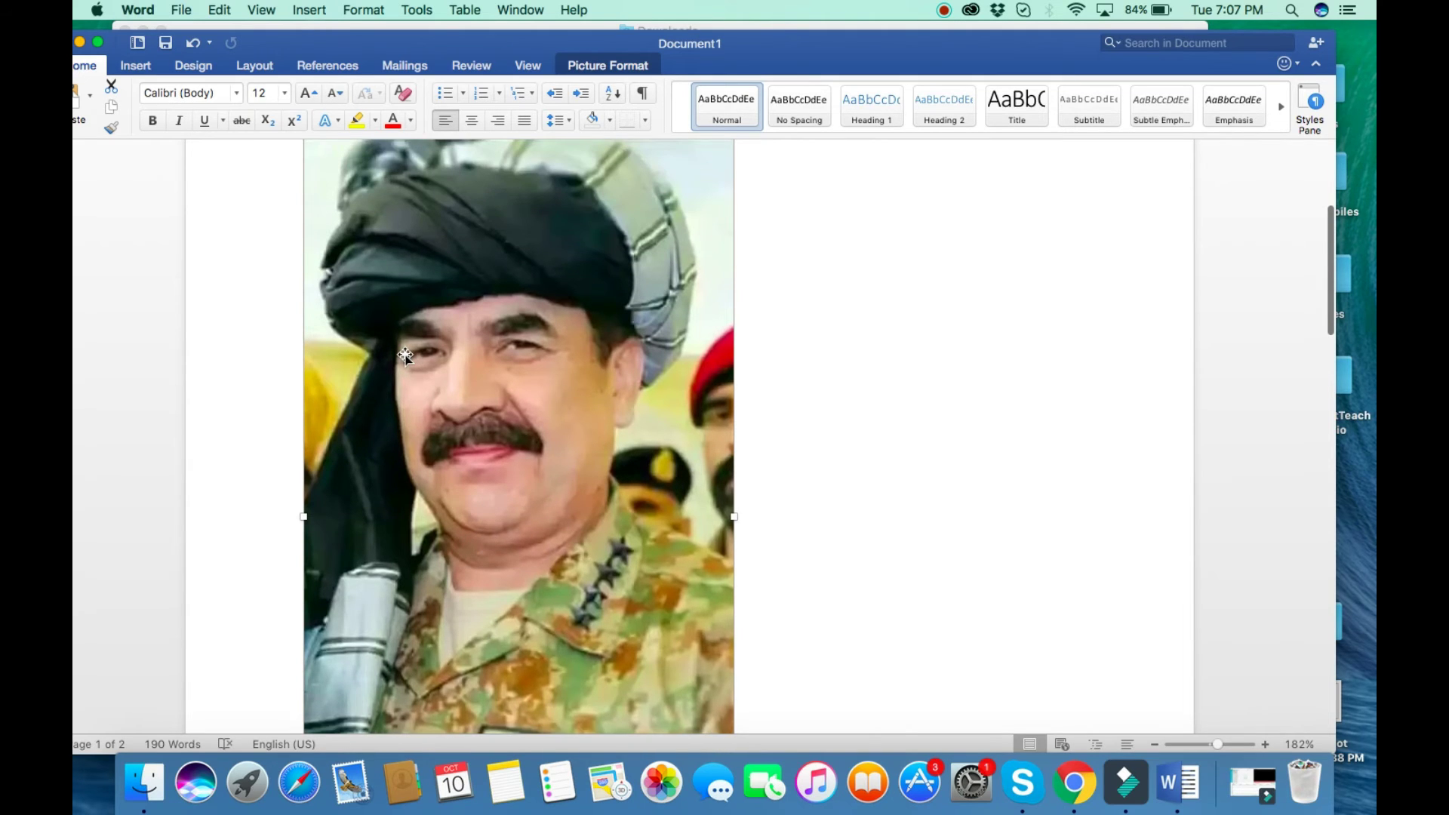
drag(517, 292, 532, 705)
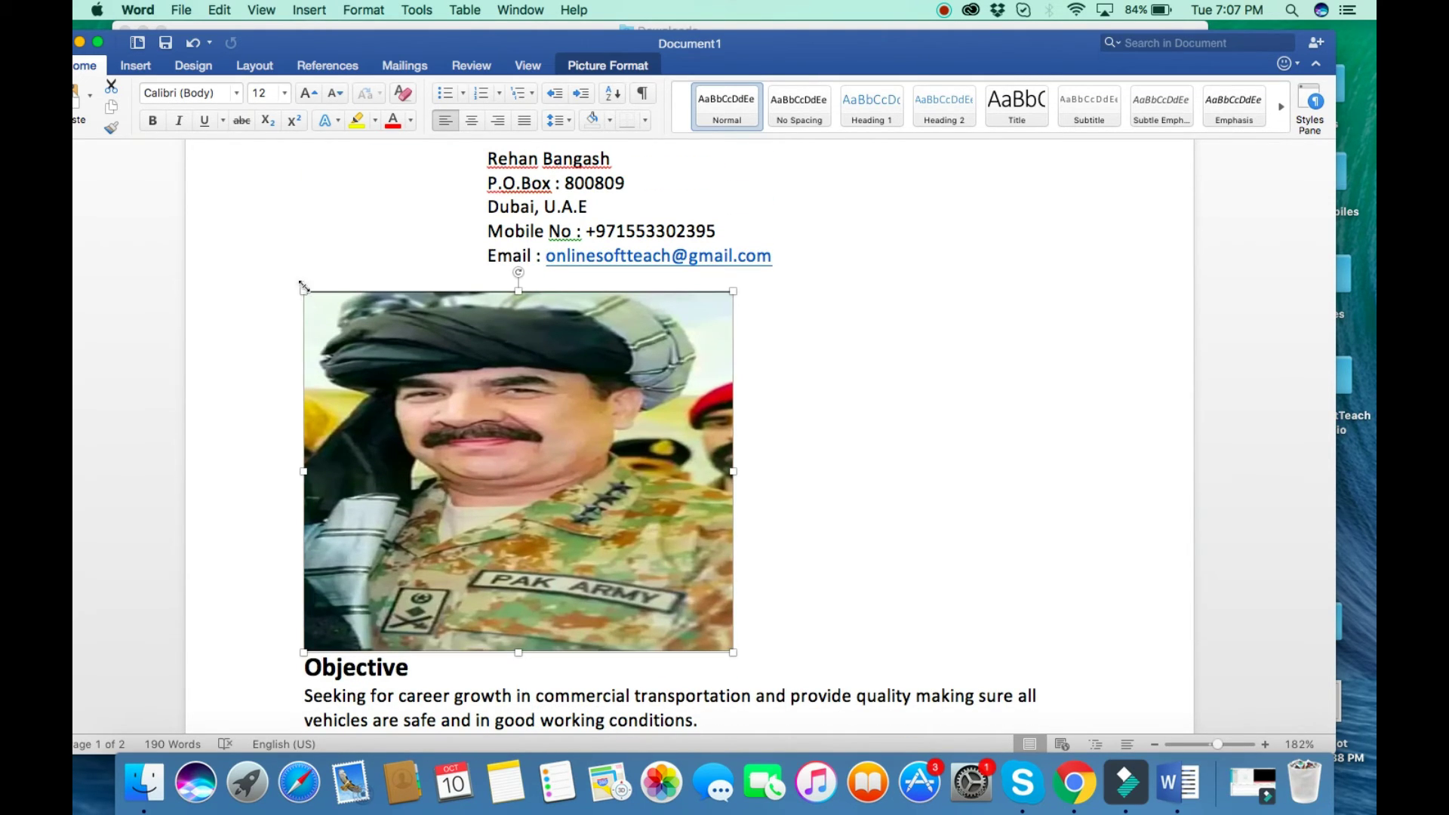
drag(302, 287, 428, 477)
drag(303, 292, 345, 370)
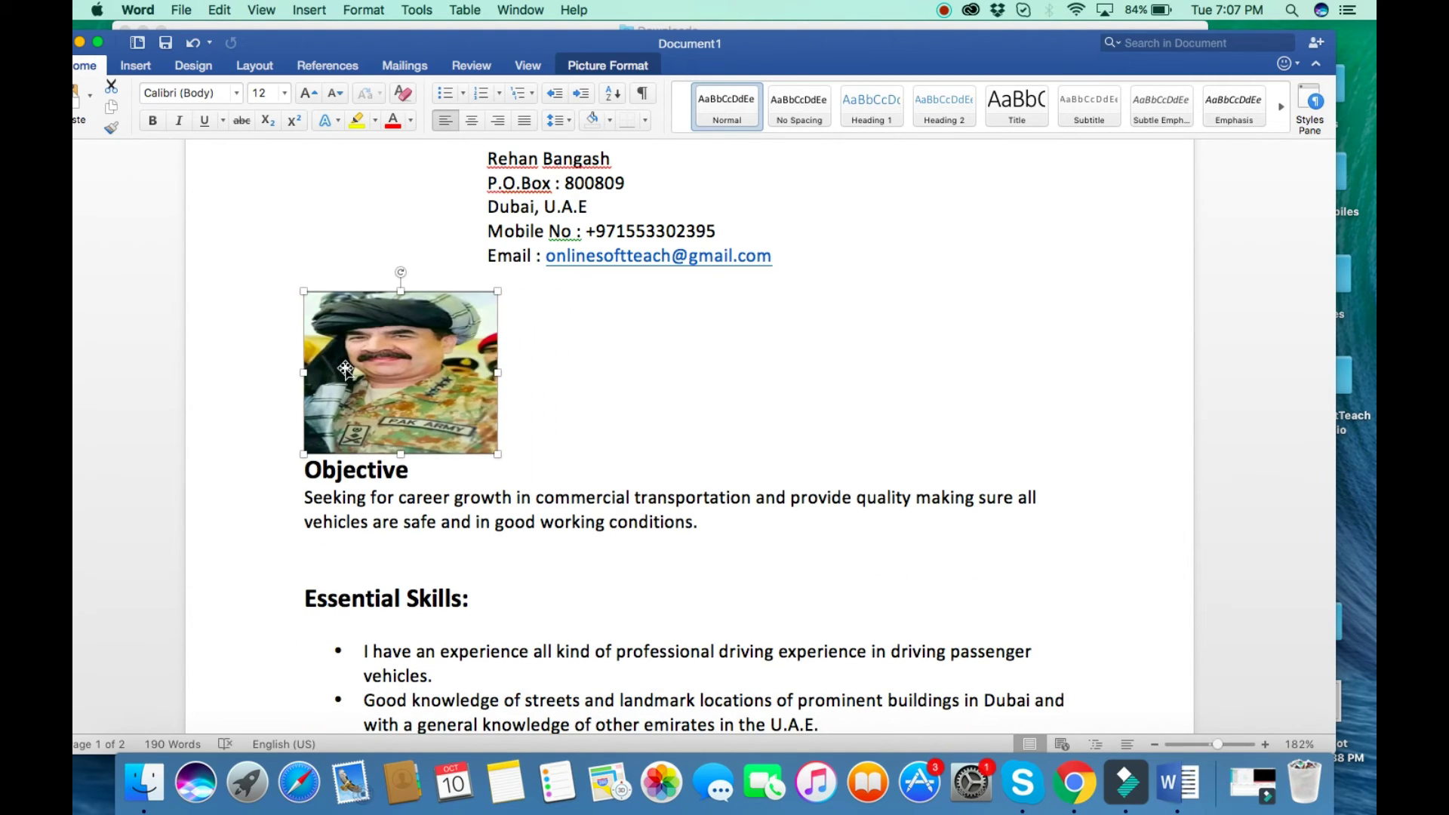
click(273, 411)
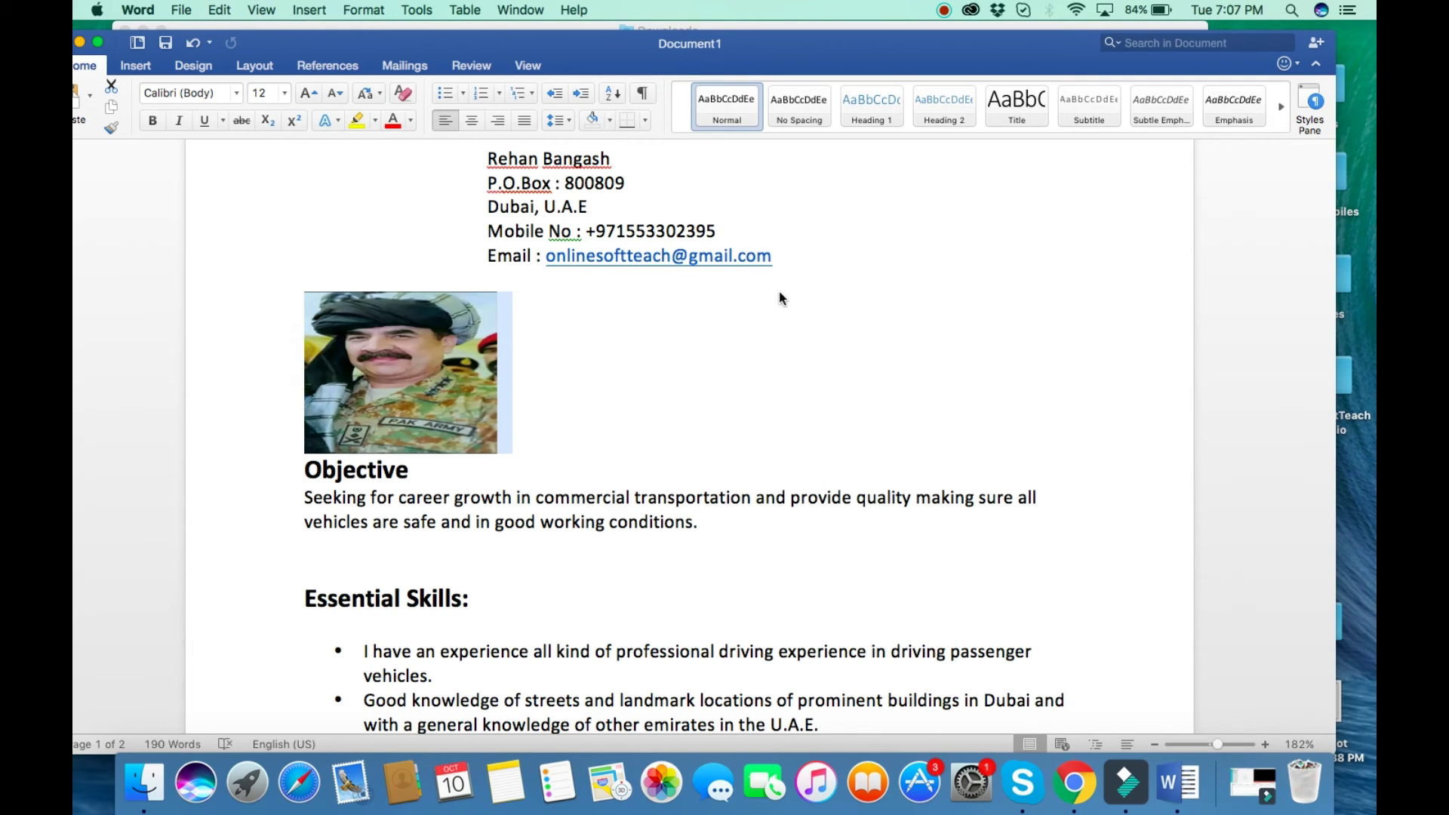
Select the photo's line below the contact details and try dragging it right.
click(777, 256)
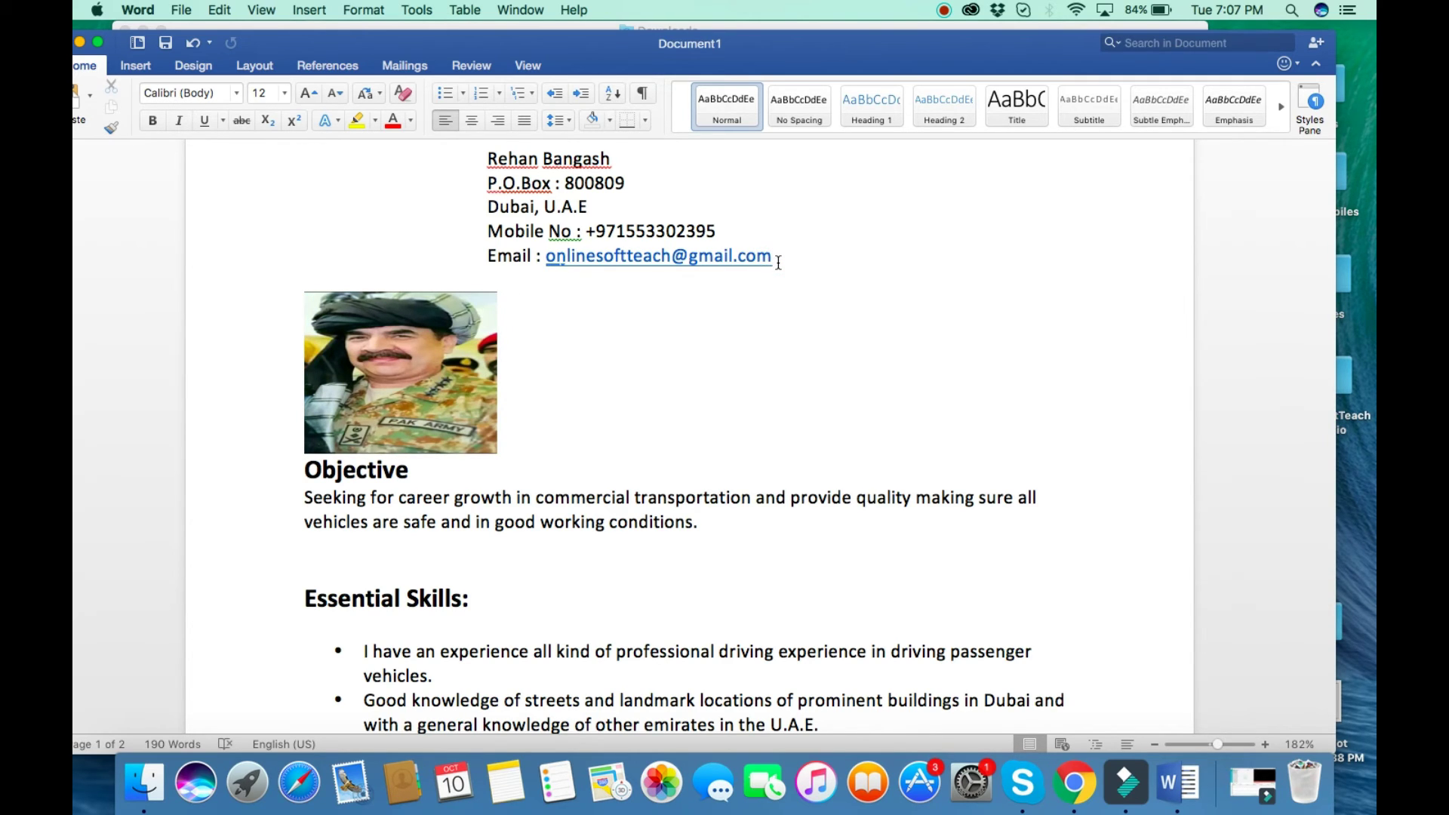
key(Return)
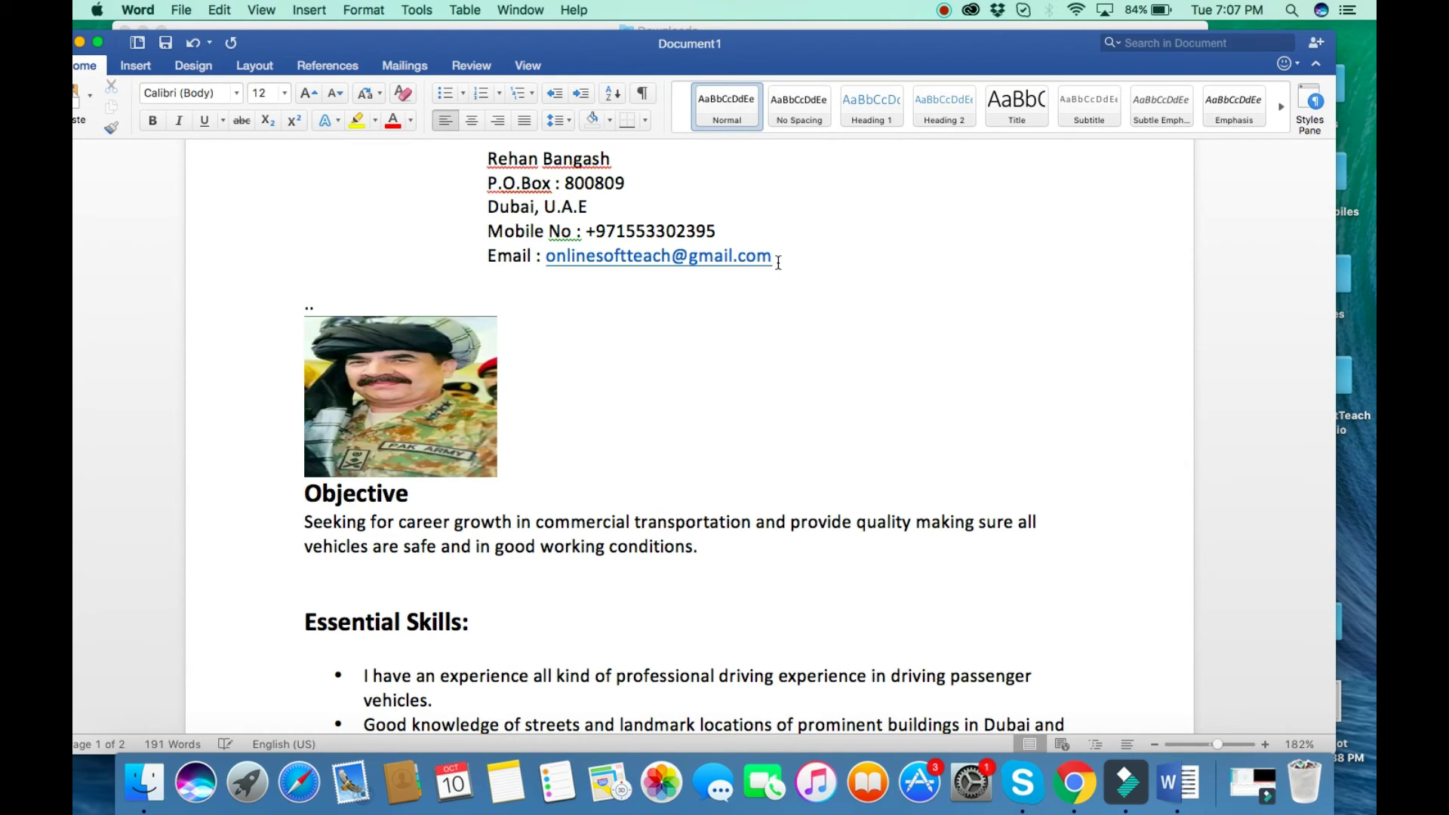
key(BackSpace)
key(BackSpace)
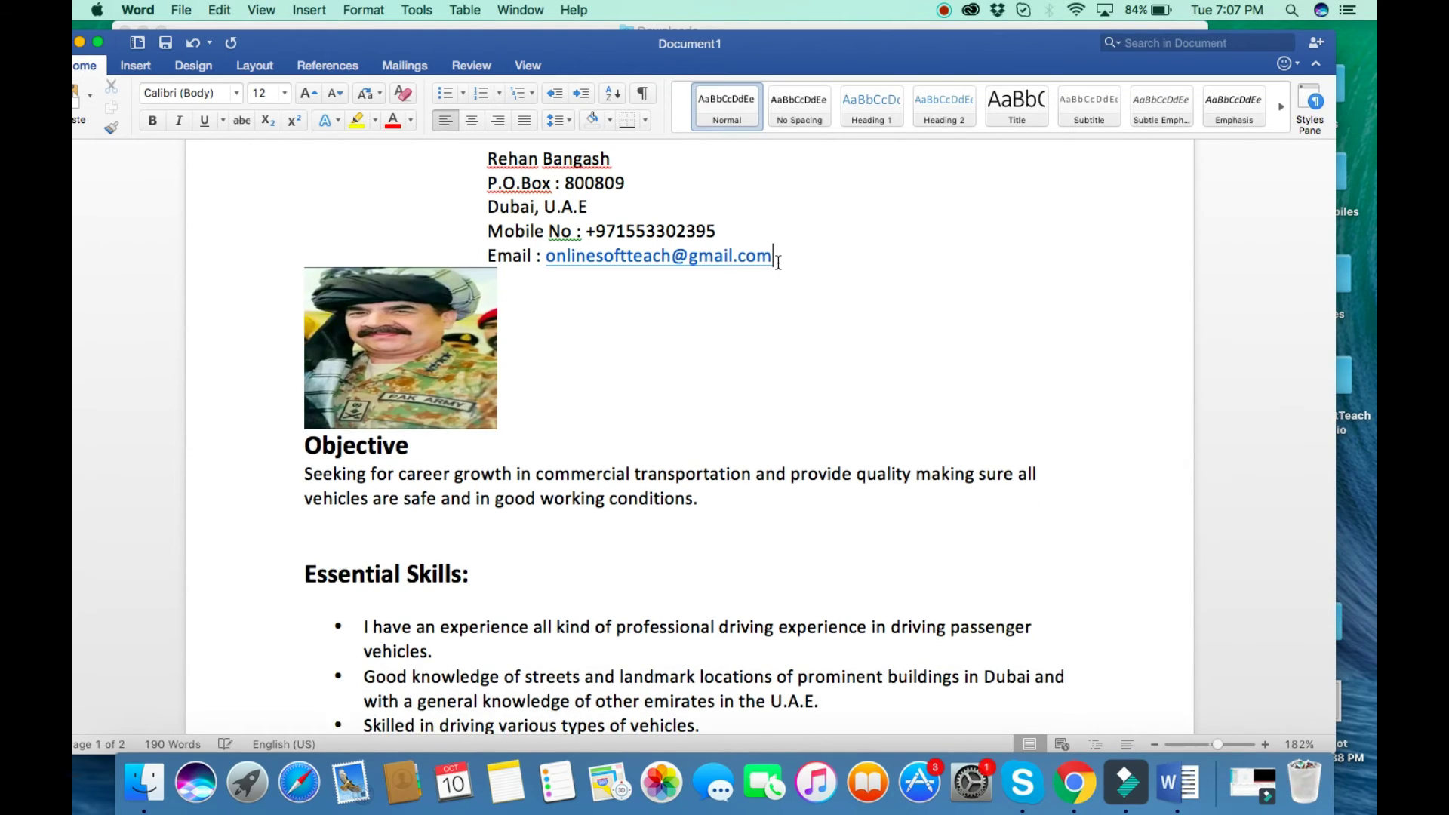
click(284, 360)
drag(383, 345, 968, 349)
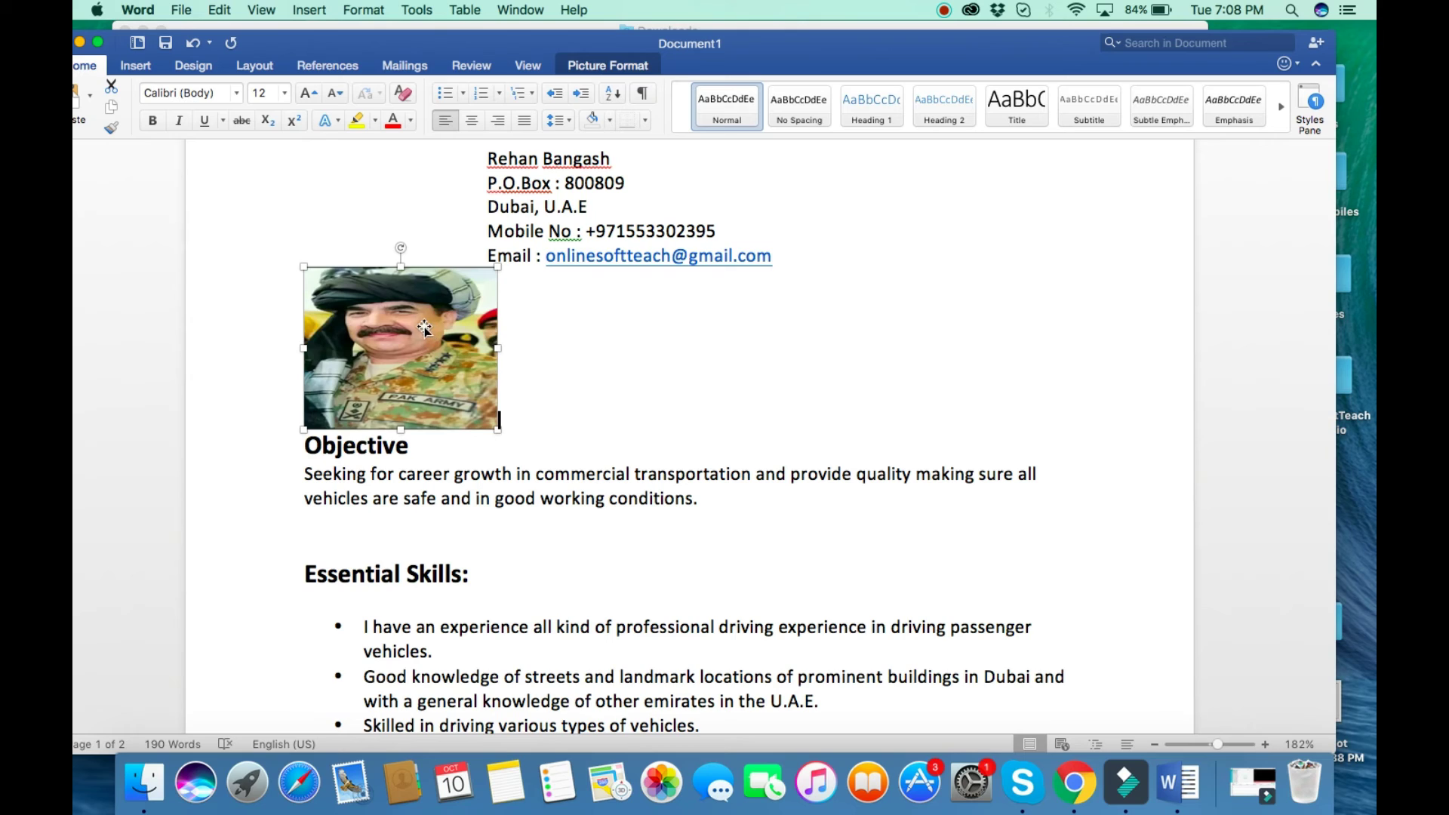
Right-align the photo beside the contact details and enlarge it slightly.
click(472, 123)
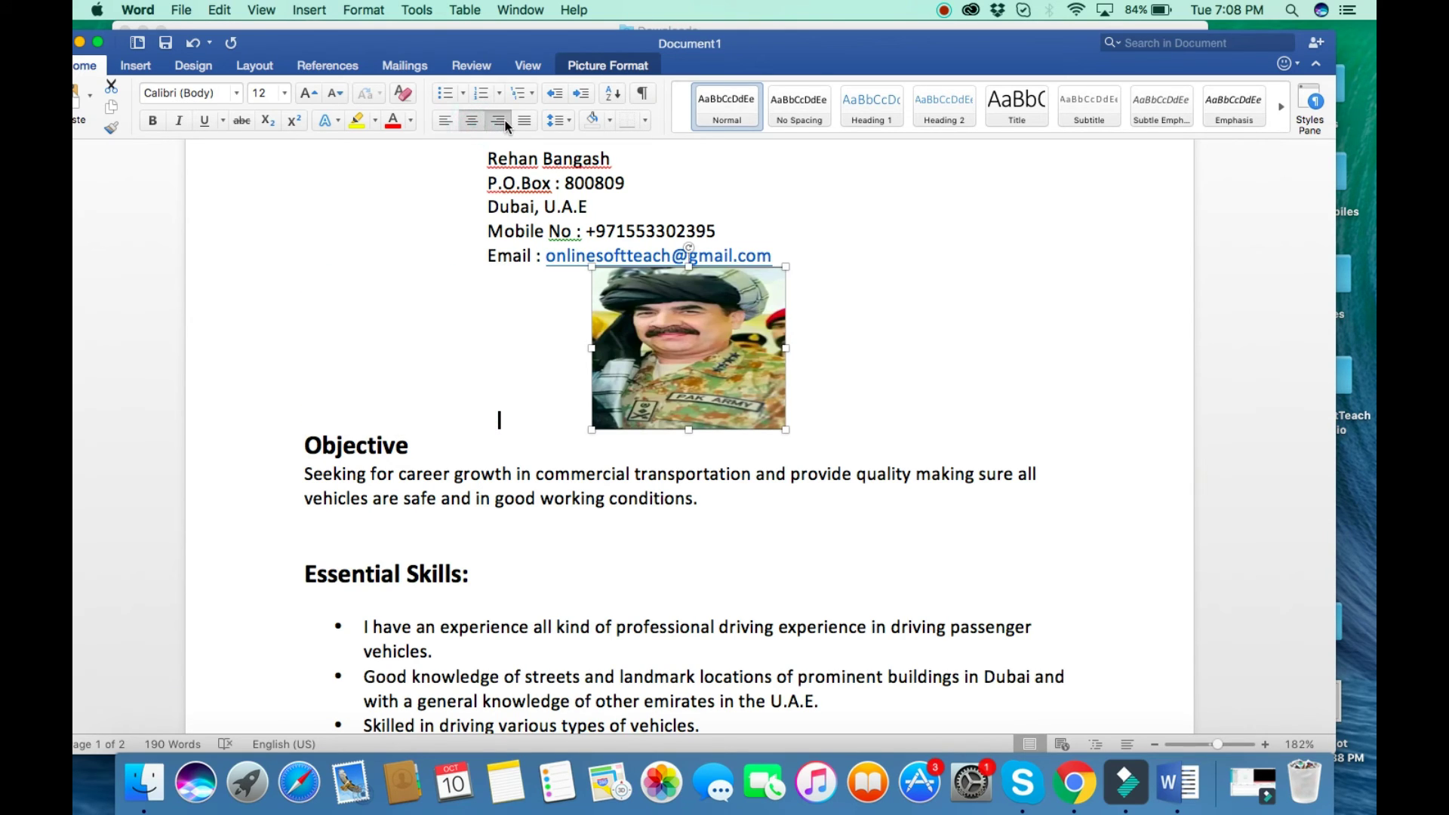
click(501, 123)
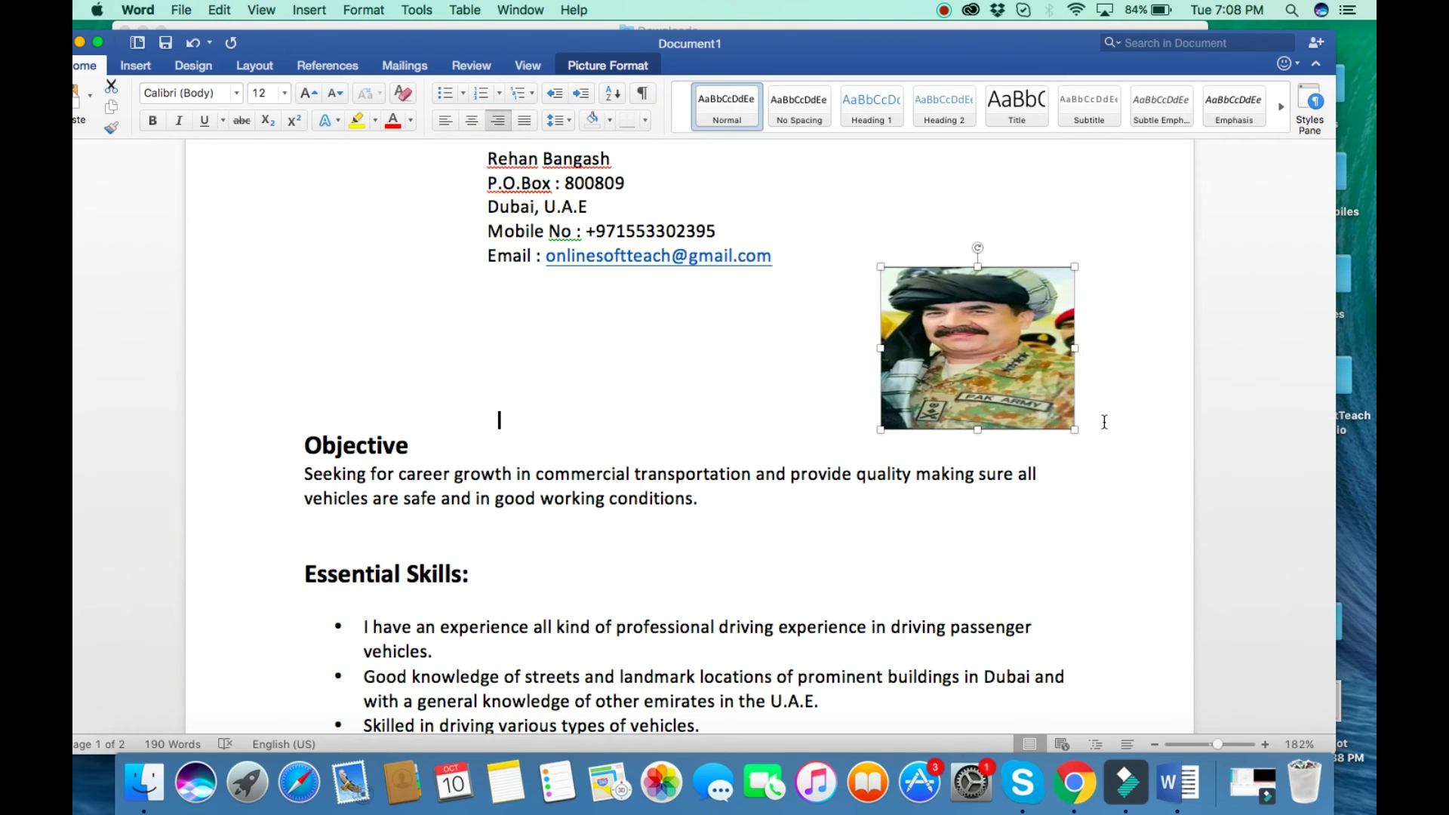
drag(1073, 268, 1080, 233)
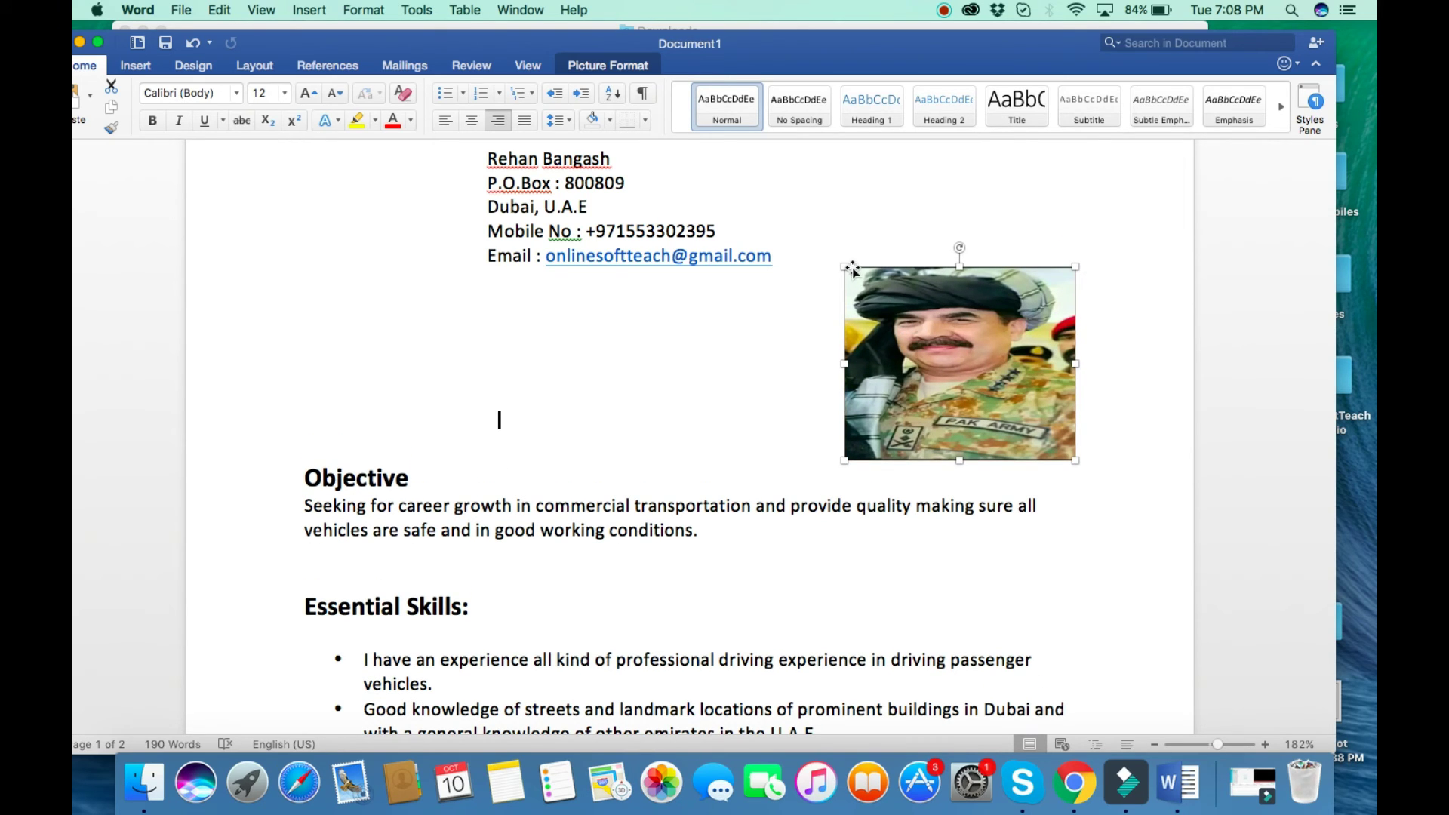
drag(846, 267, 876, 279)
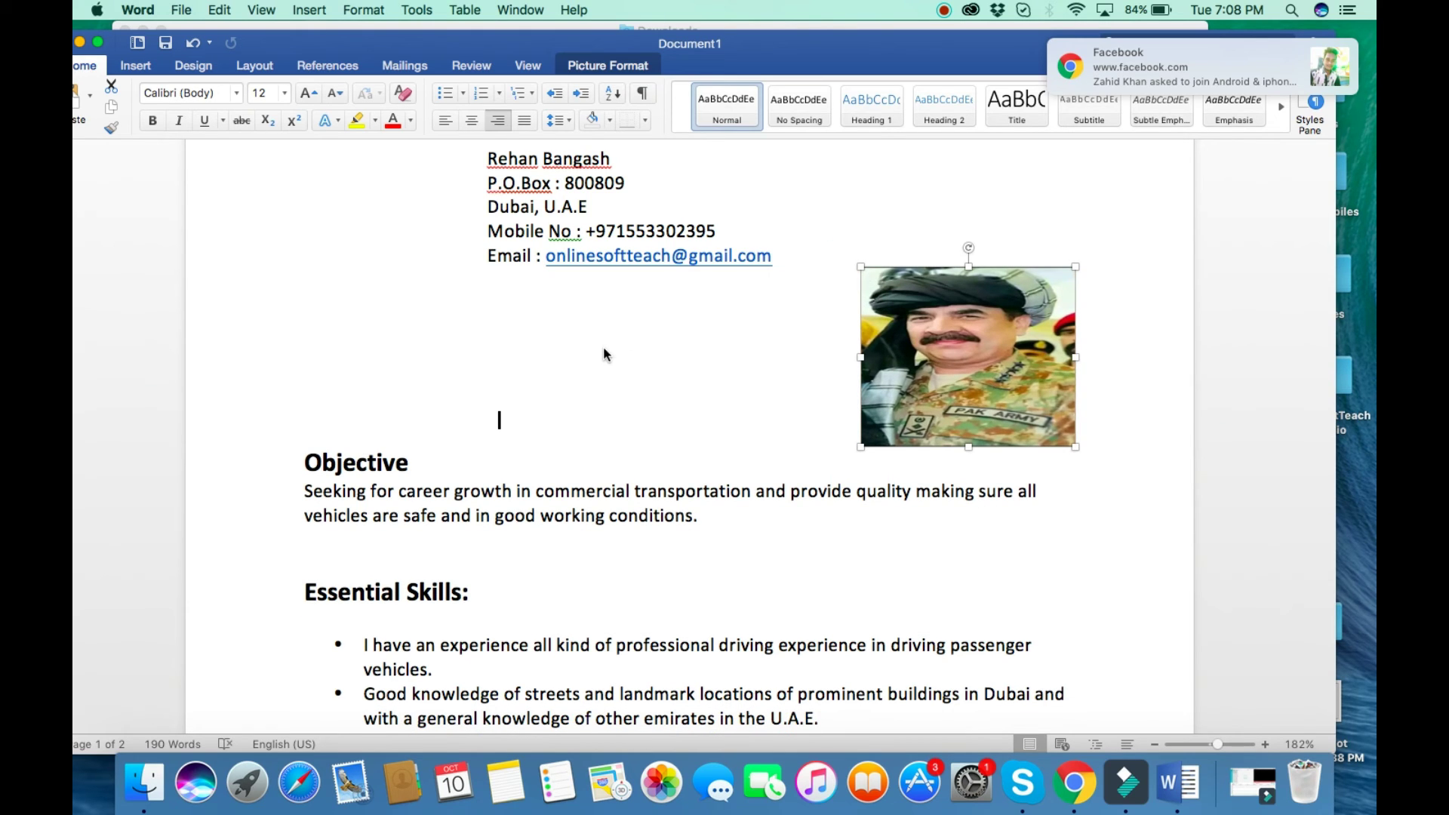
scroll(604, 355, up, 5)
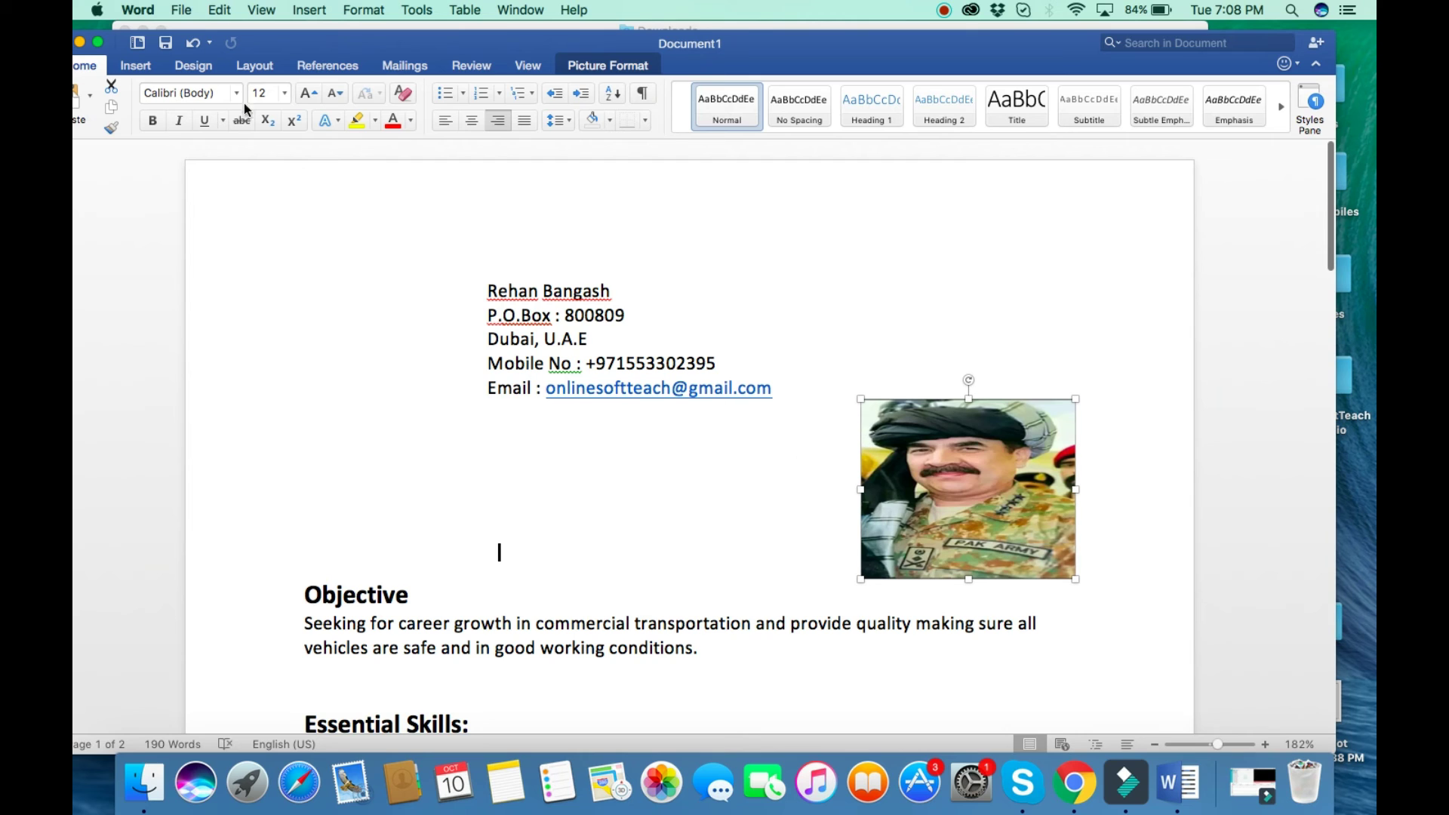
scroll(226, 283, down, 10)
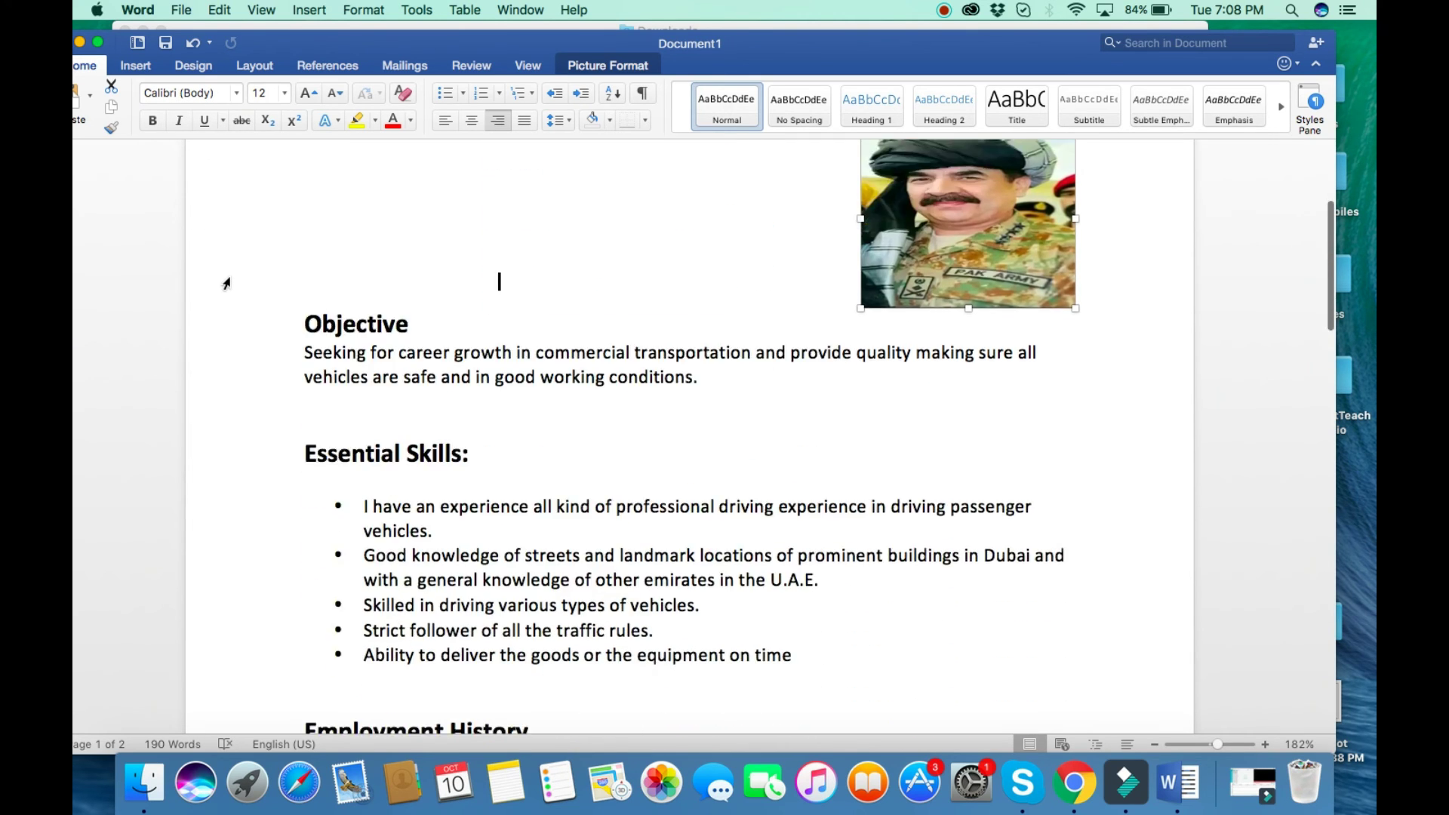